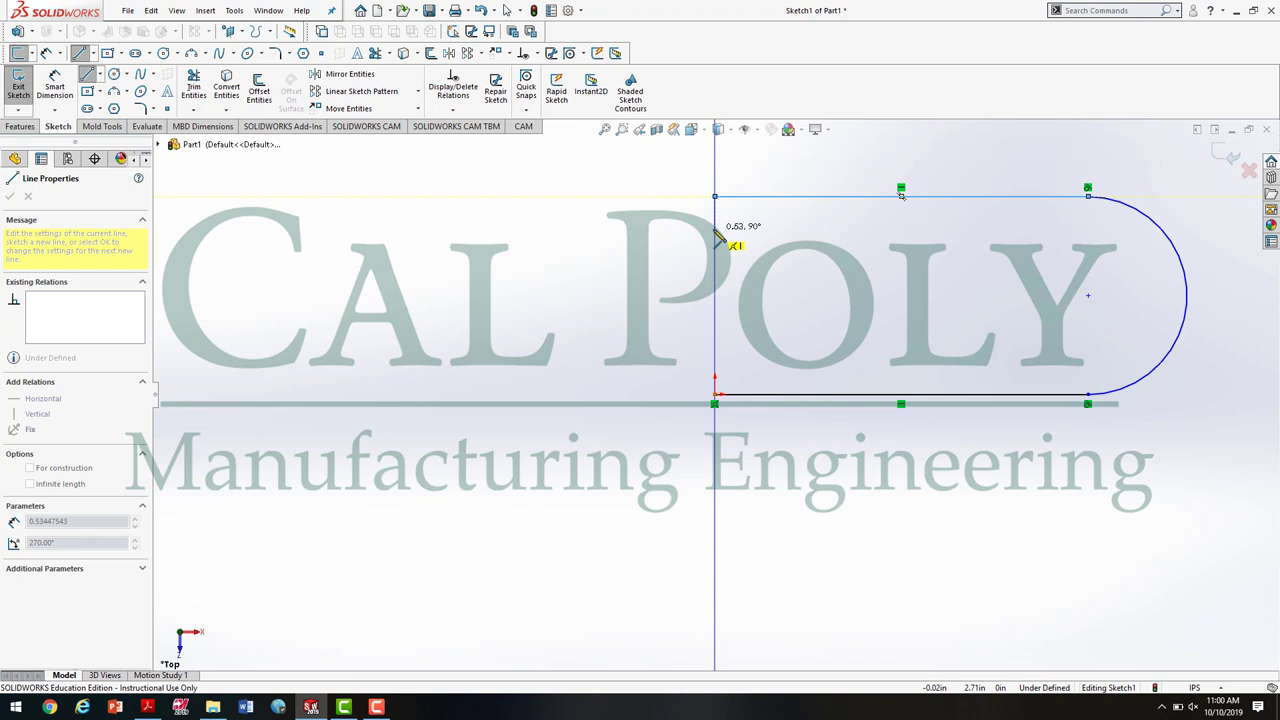
# Draw the round-ended inward slot on the left side and close the profile down to the bottom line
pyautogui.click(714, 229)
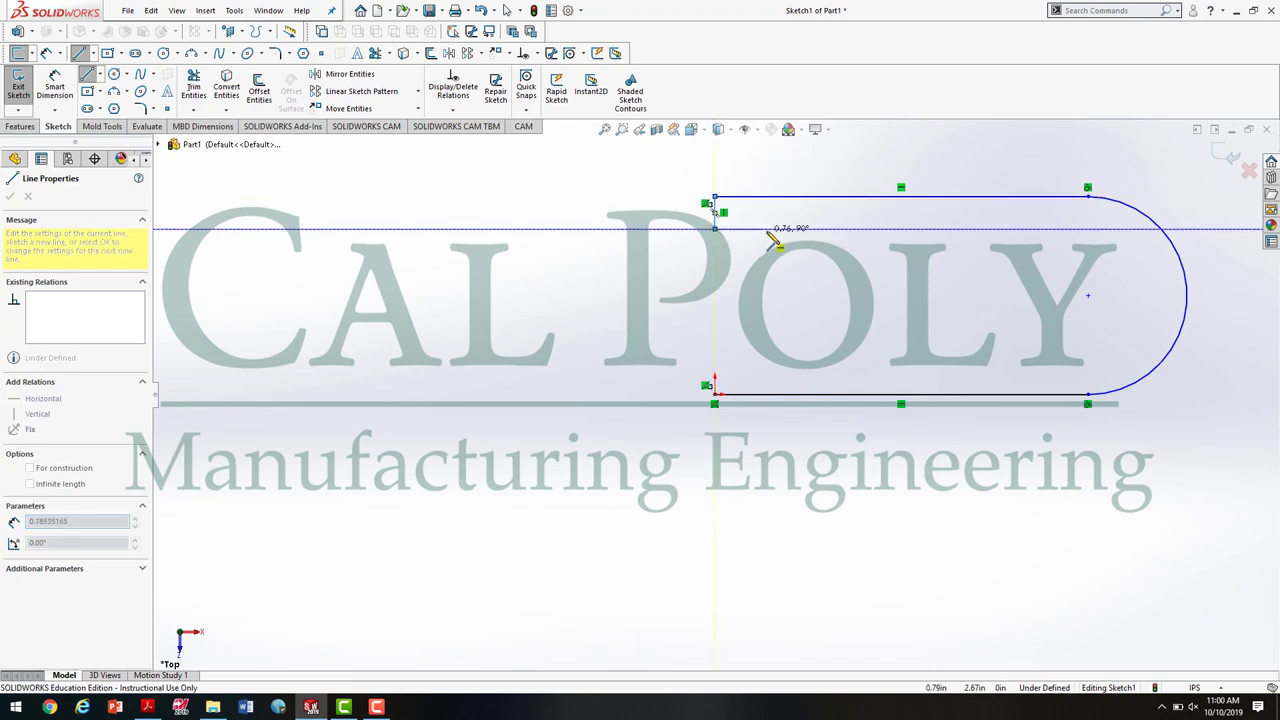
pyautogui.click(791, 229)
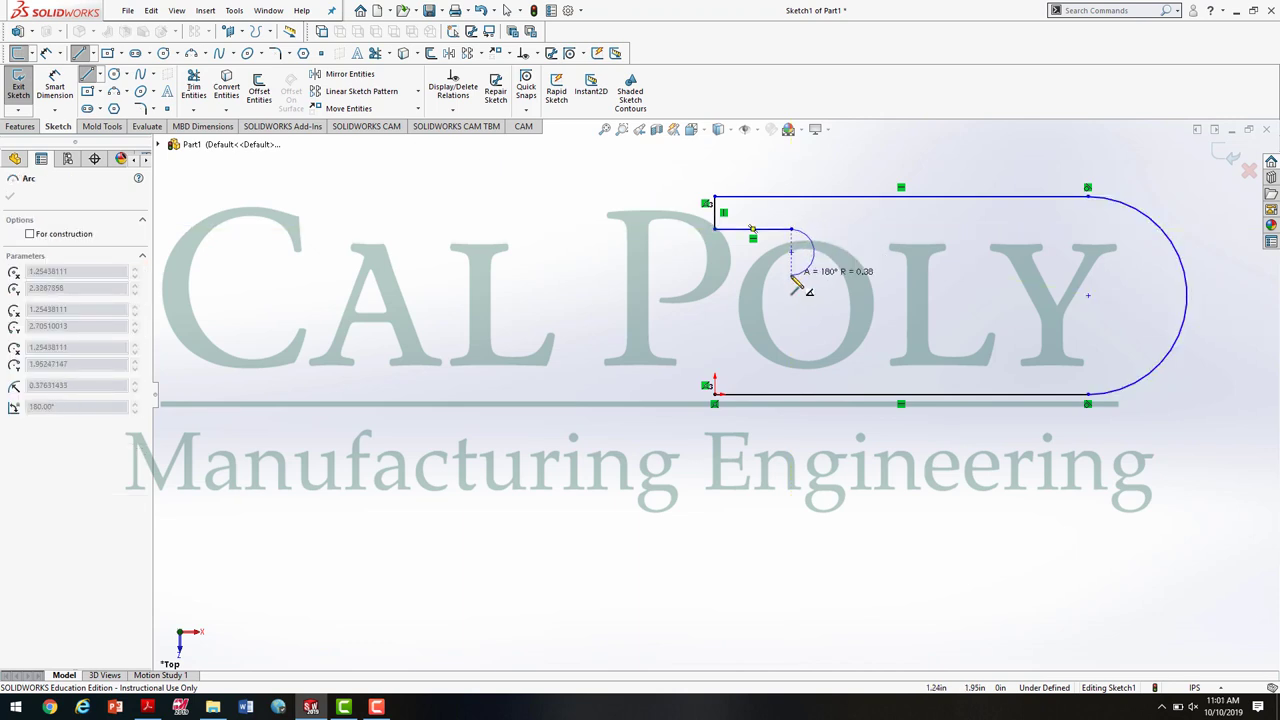
pyautogui.click(792, 277)
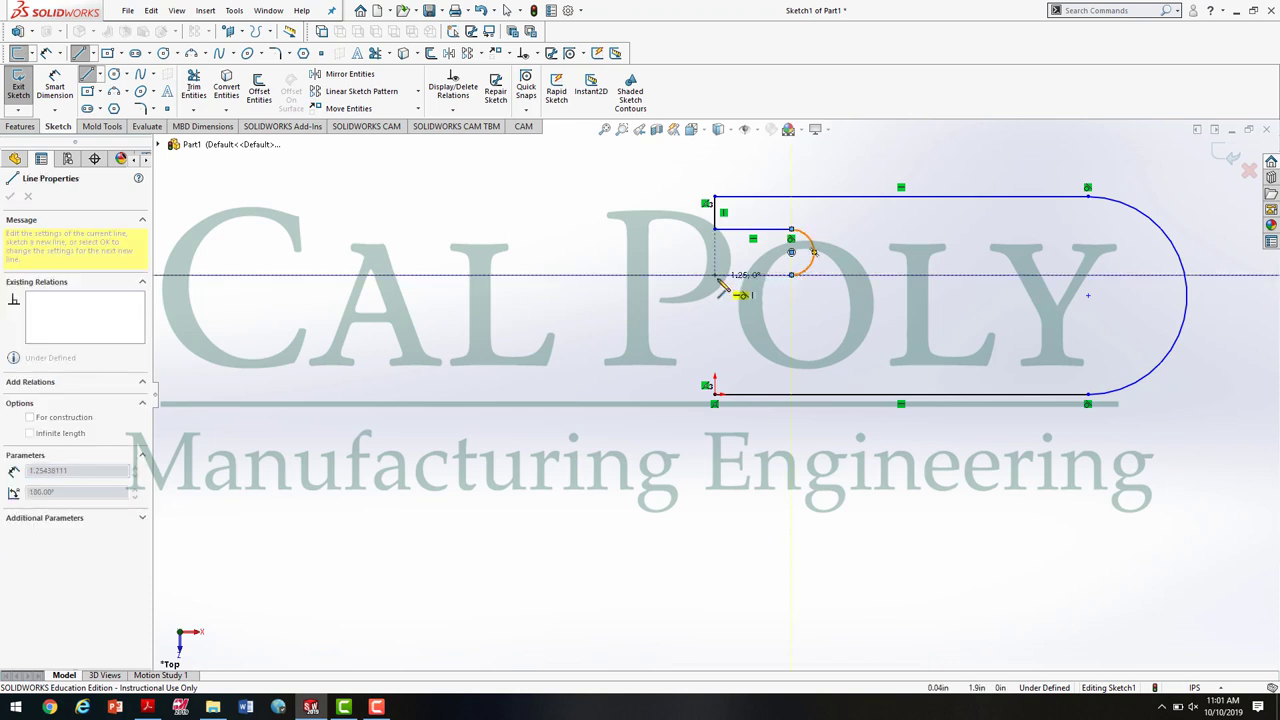
pyautogui.click(715, 275)
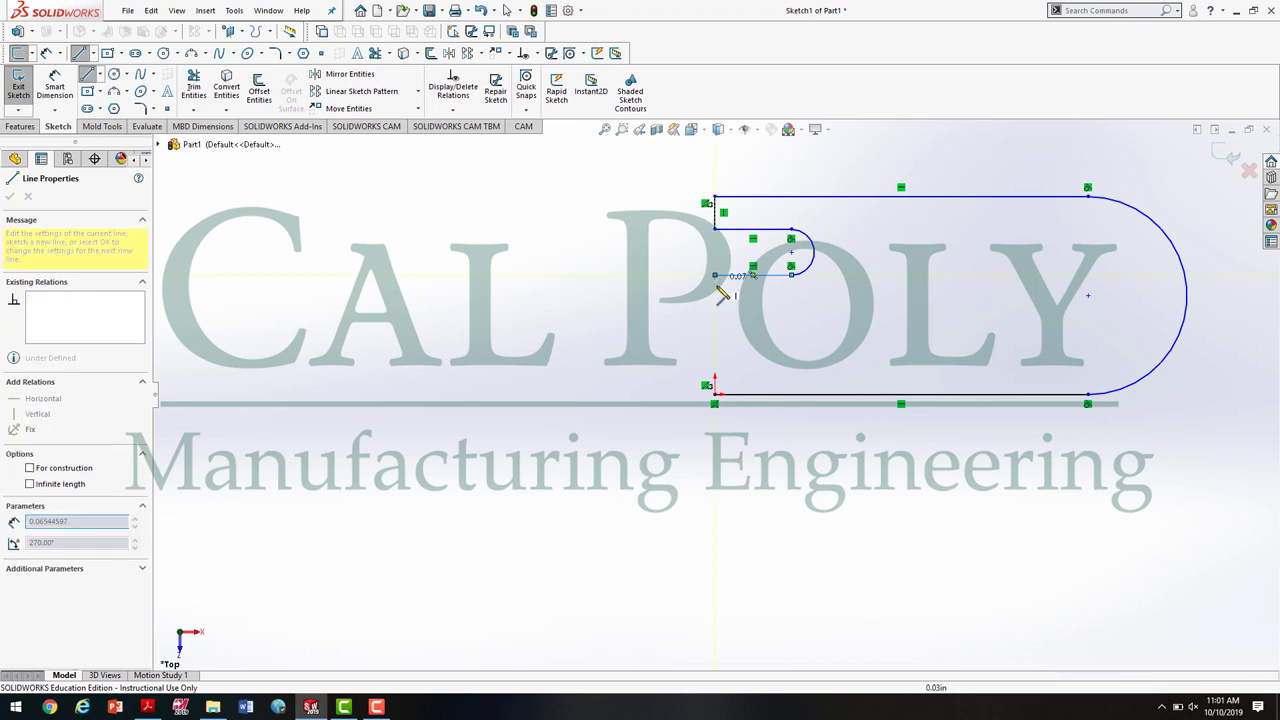
pyautogui.doubleClick(715, 393)
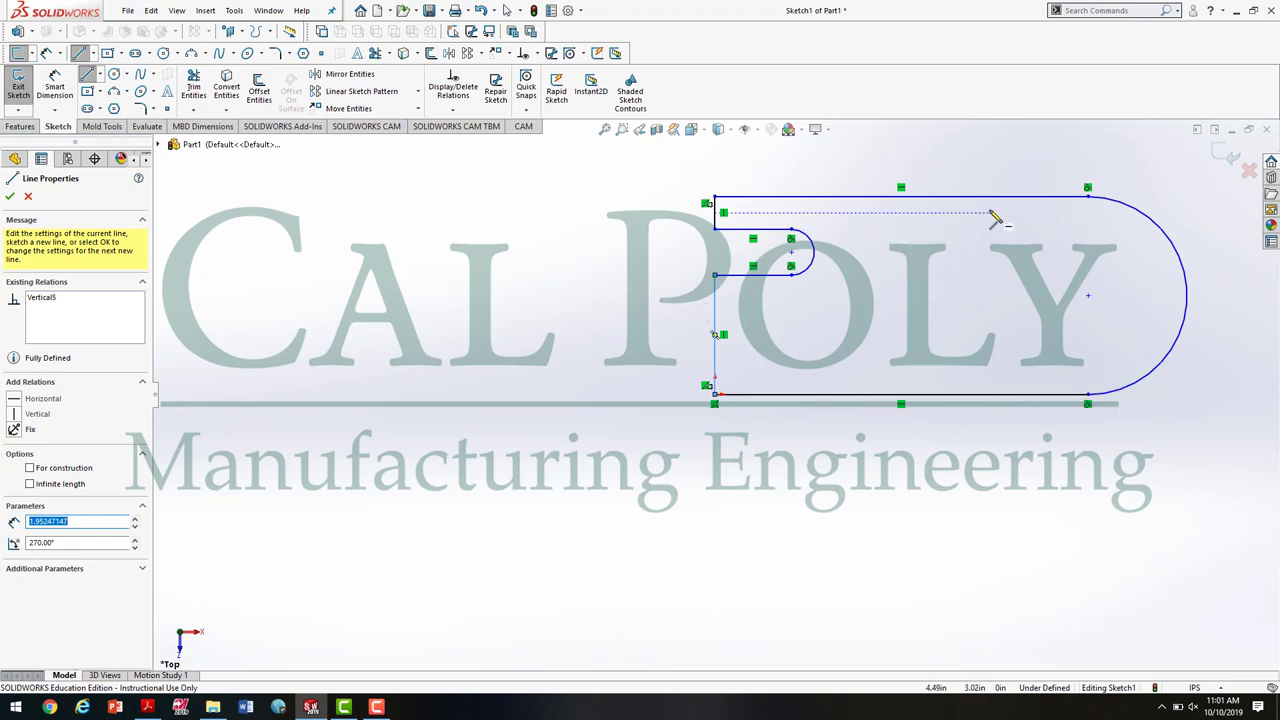
pyautogui.click(55, 87)
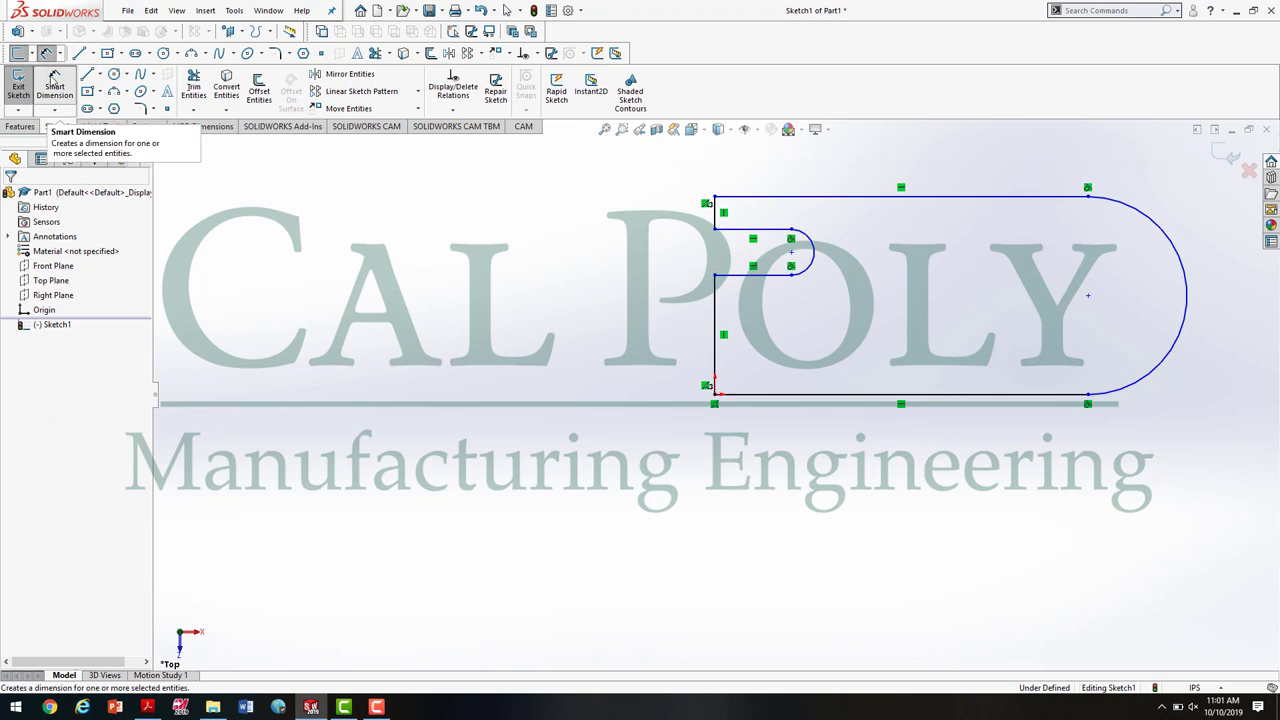
# Dimension the distance between the top and bottom lines as 4.50, then glance at the reference drawing
pyautogui.click(777, 395)
pyautogui.click(733, 197)
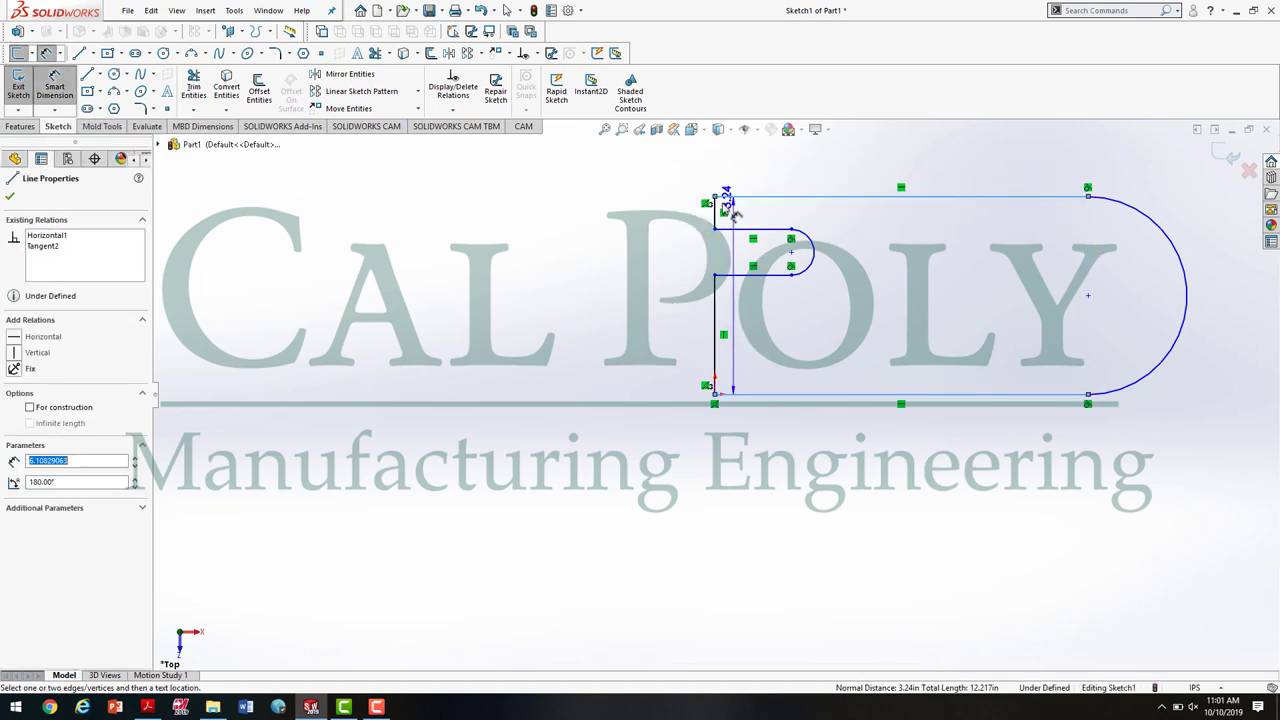
pyautogui.click(457, 278)
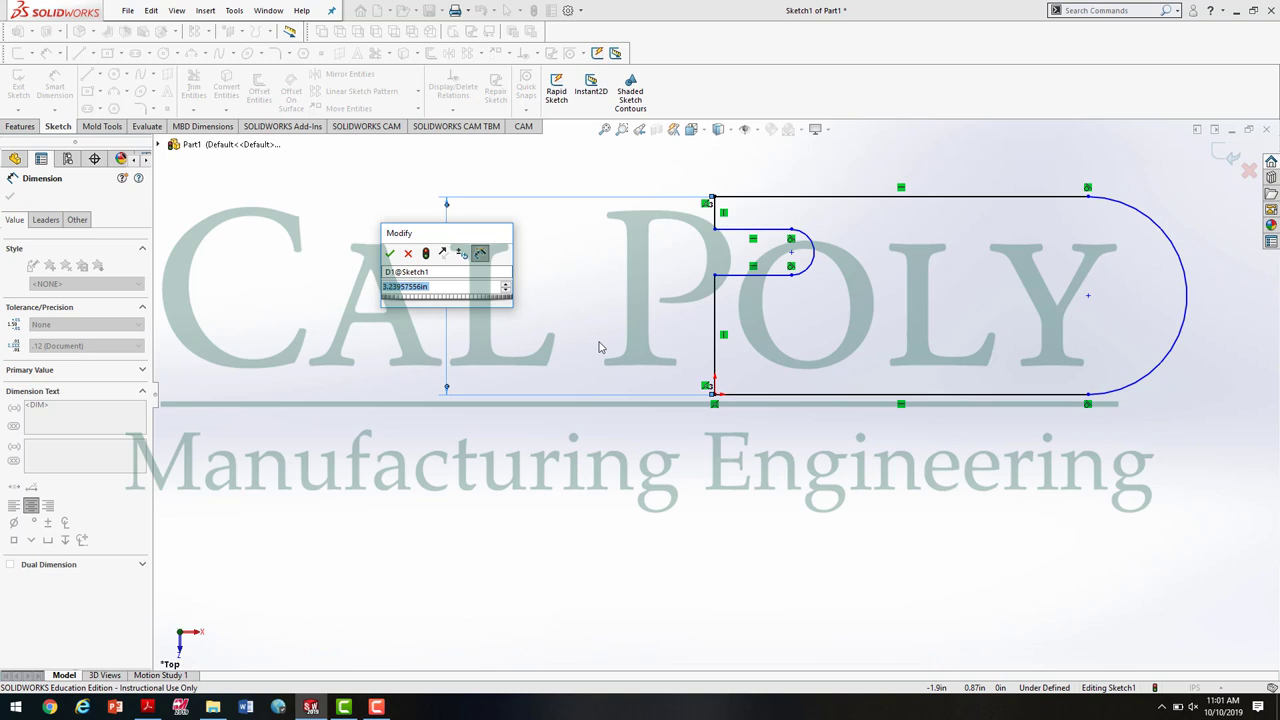
pyautogui.write('4.5')
pyautogui.press('Return')
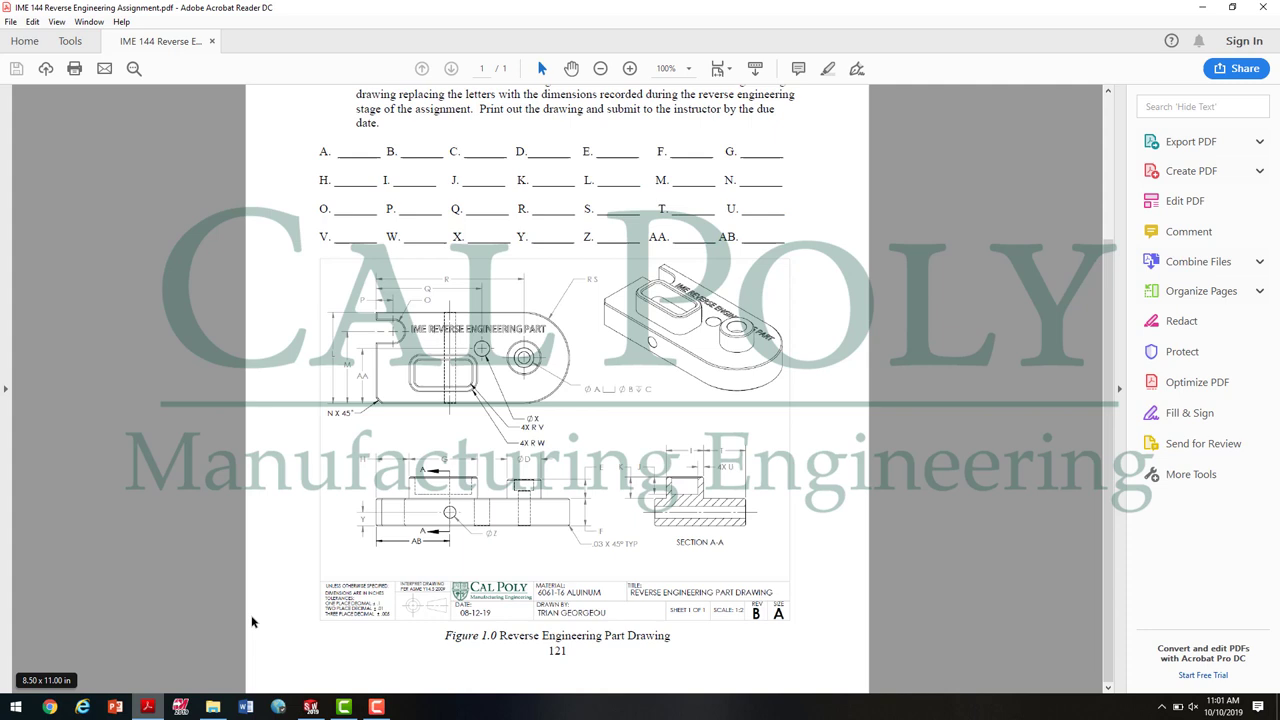
pyautogui.click(147, 707)
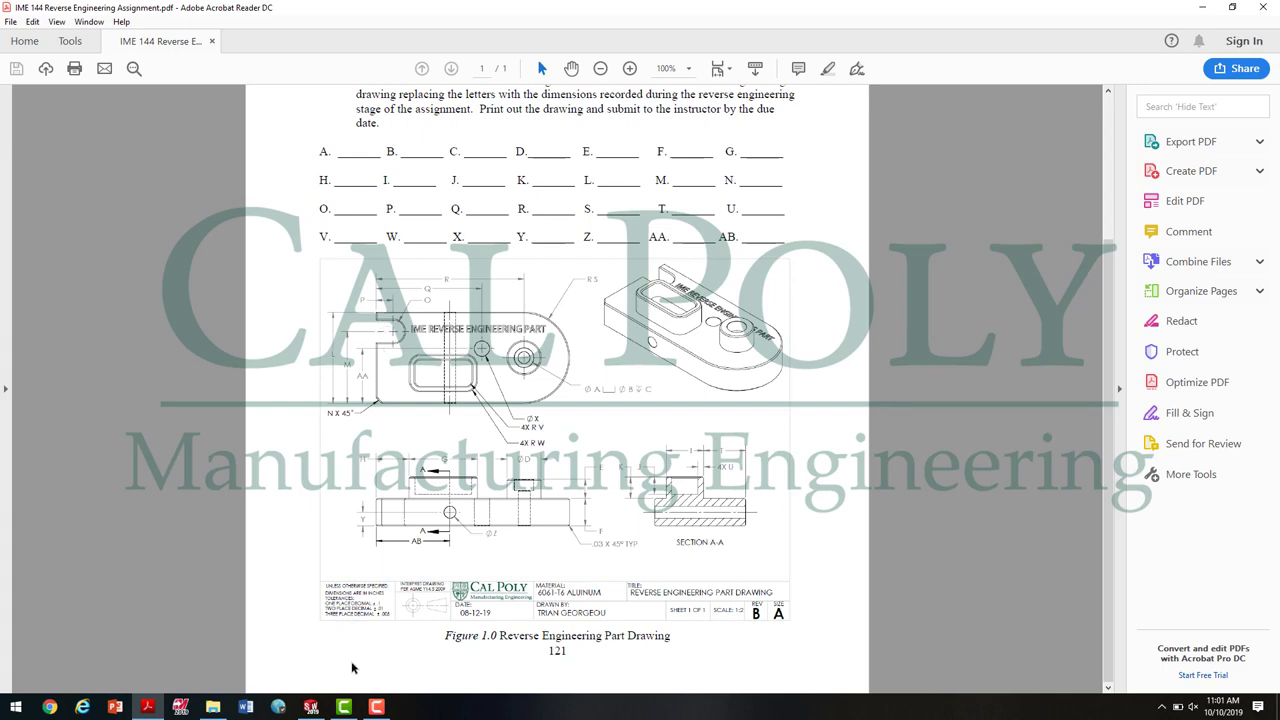
# Dimension the slot height as 3.50 and its rounded end as R0.43
pyautogui.click(311, 707)
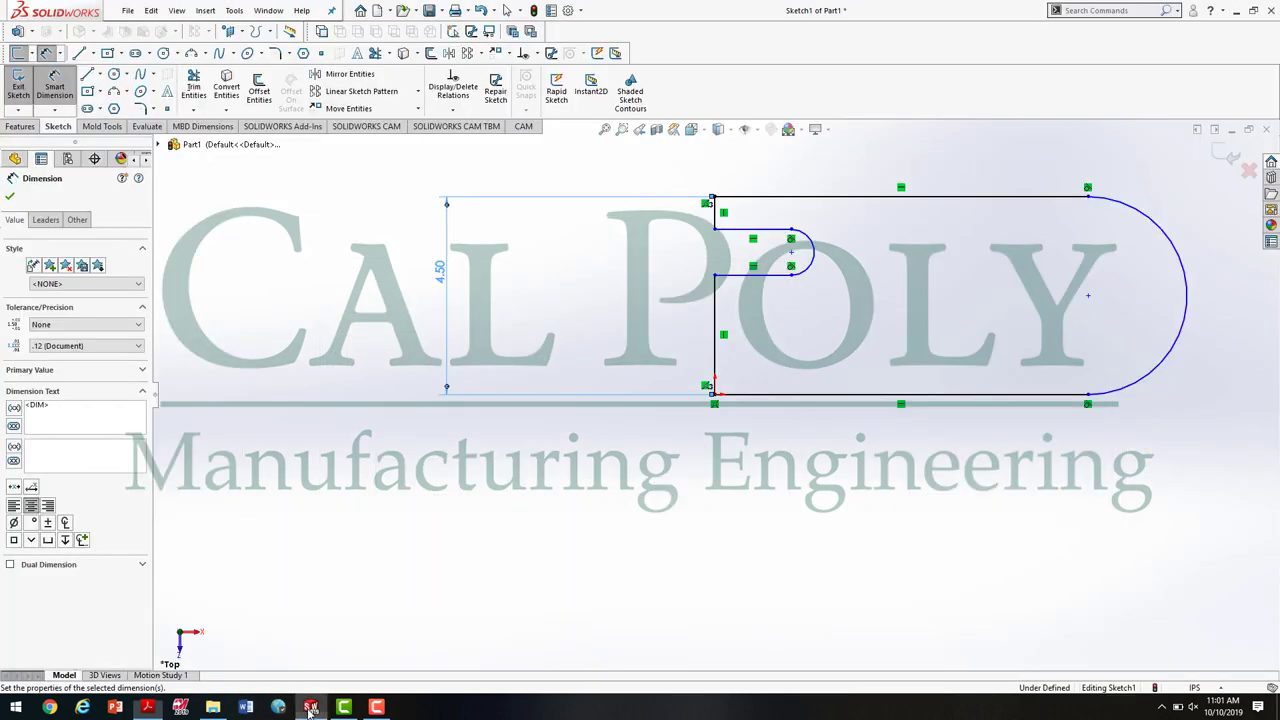
pyautogui.click(744, 403)
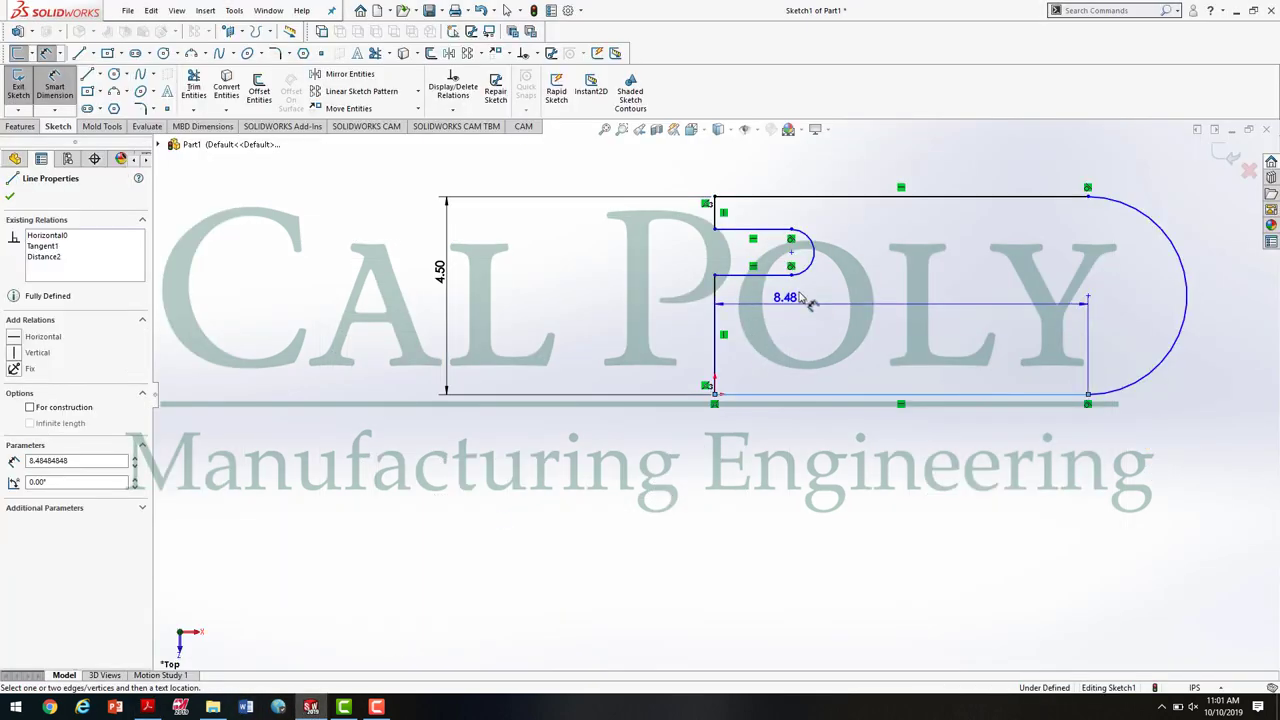
pyautogui.click(813, 256)
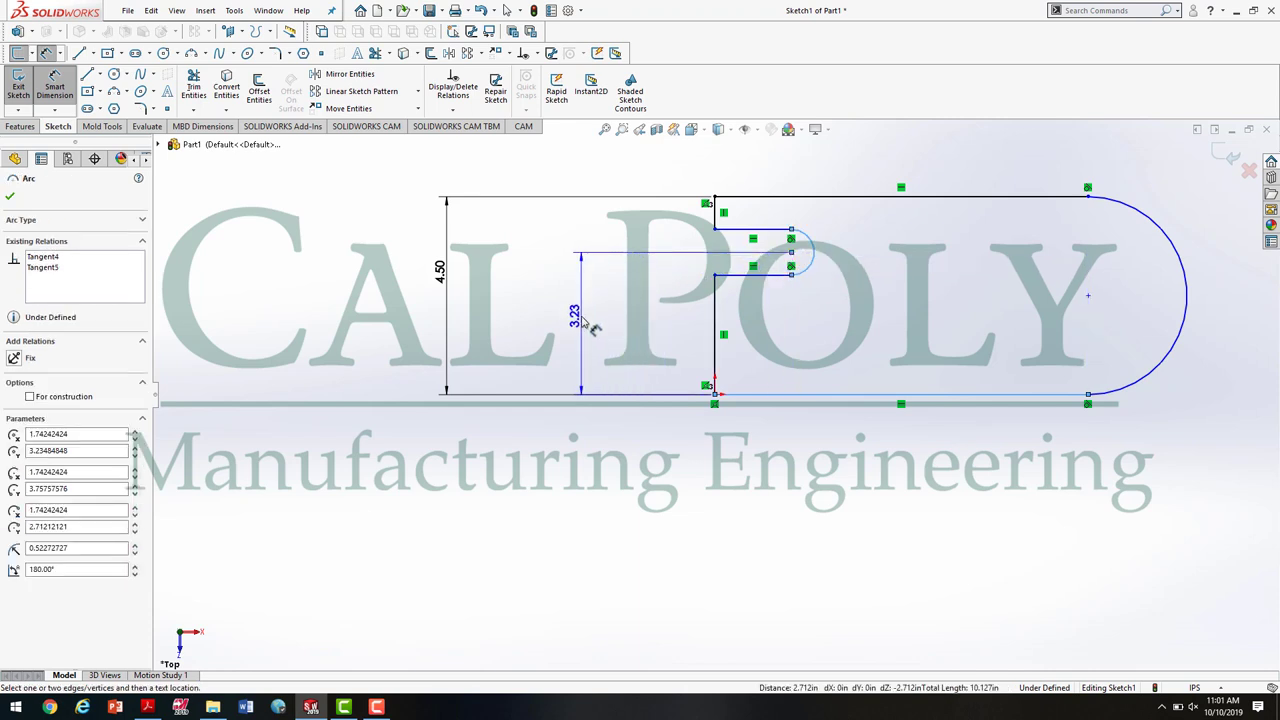
pyautogui.click(572, 292)
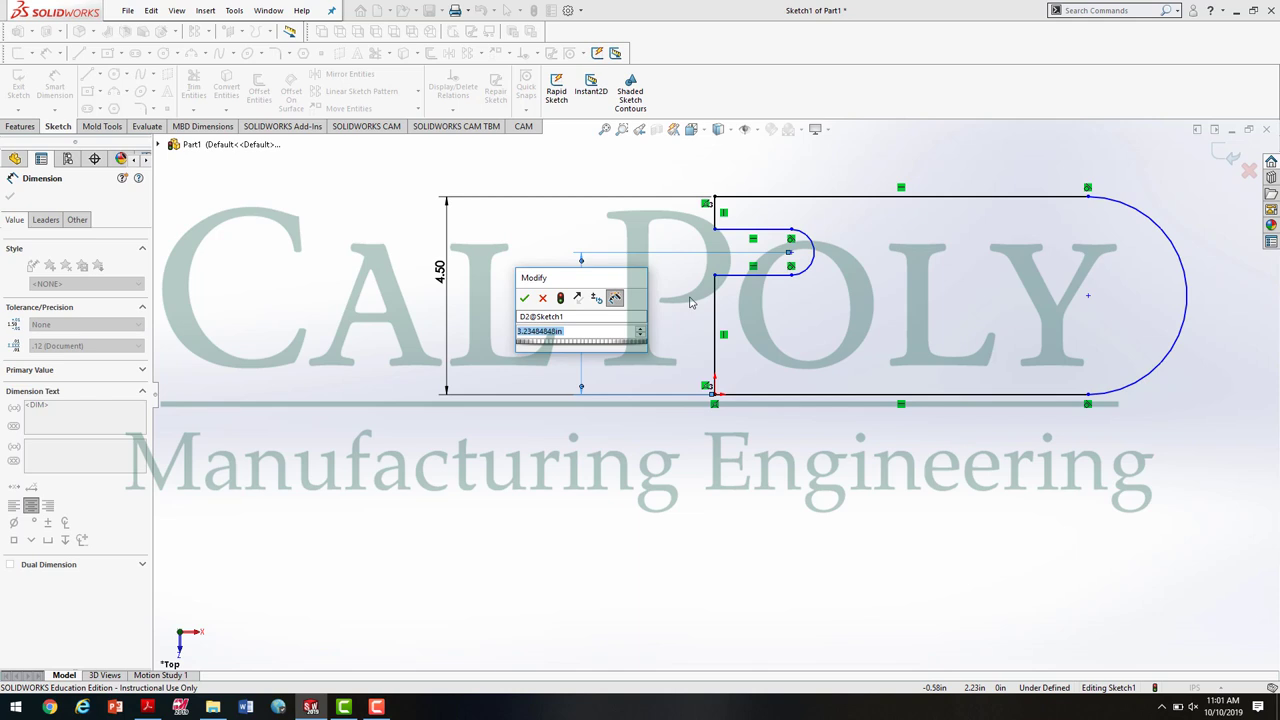
pyautogui.write('3.5')
pyautogui.press('Return')
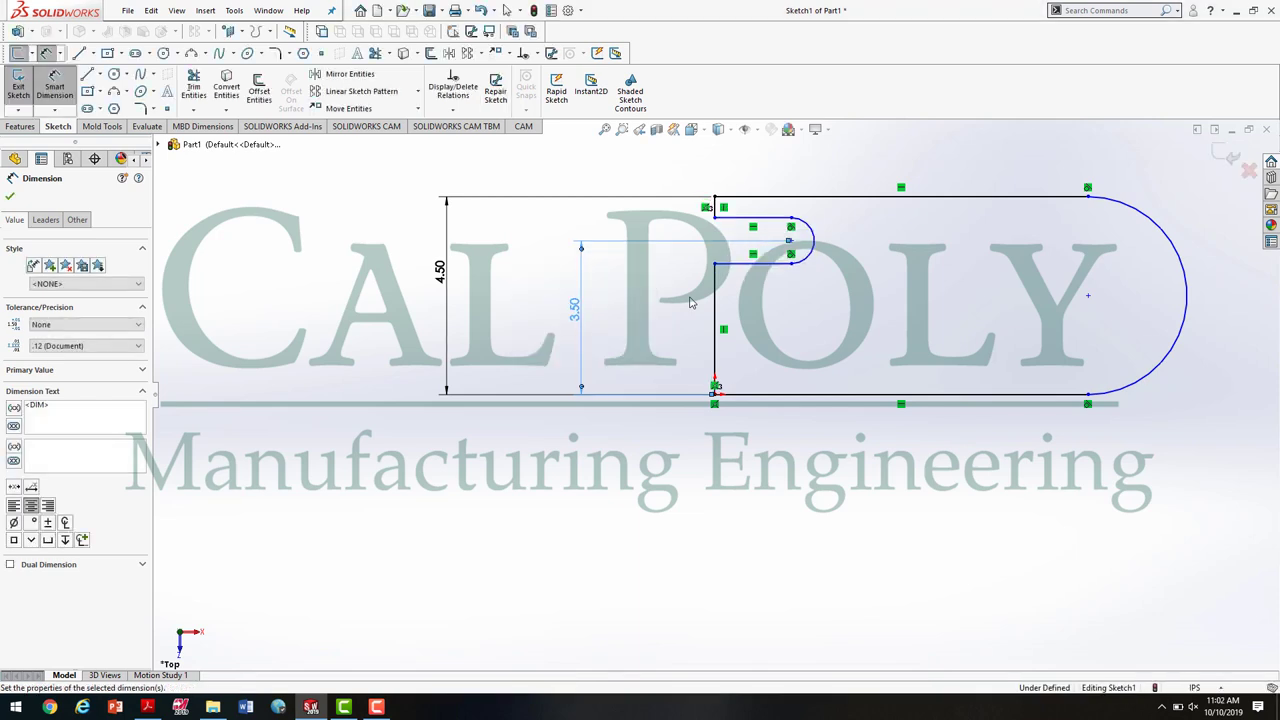
pyautogui.click(824, 247)
pyautogui.click(890, 152)
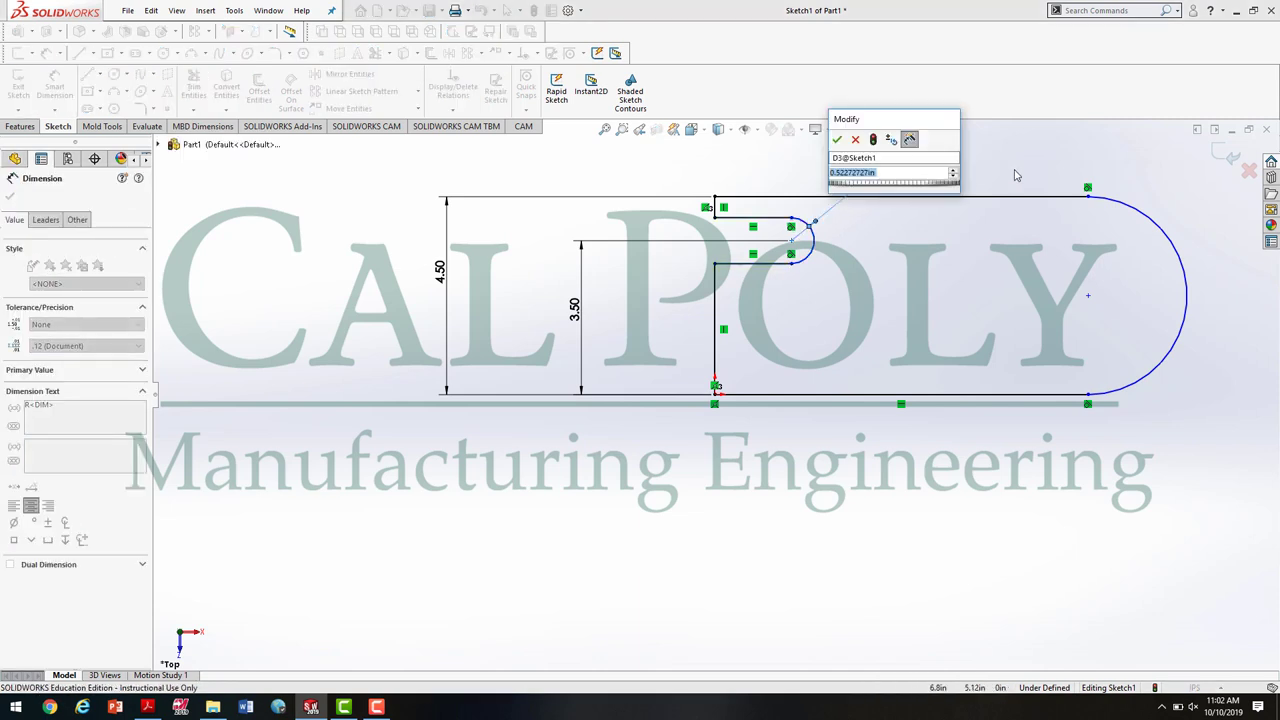
pyautogui.write('.8')
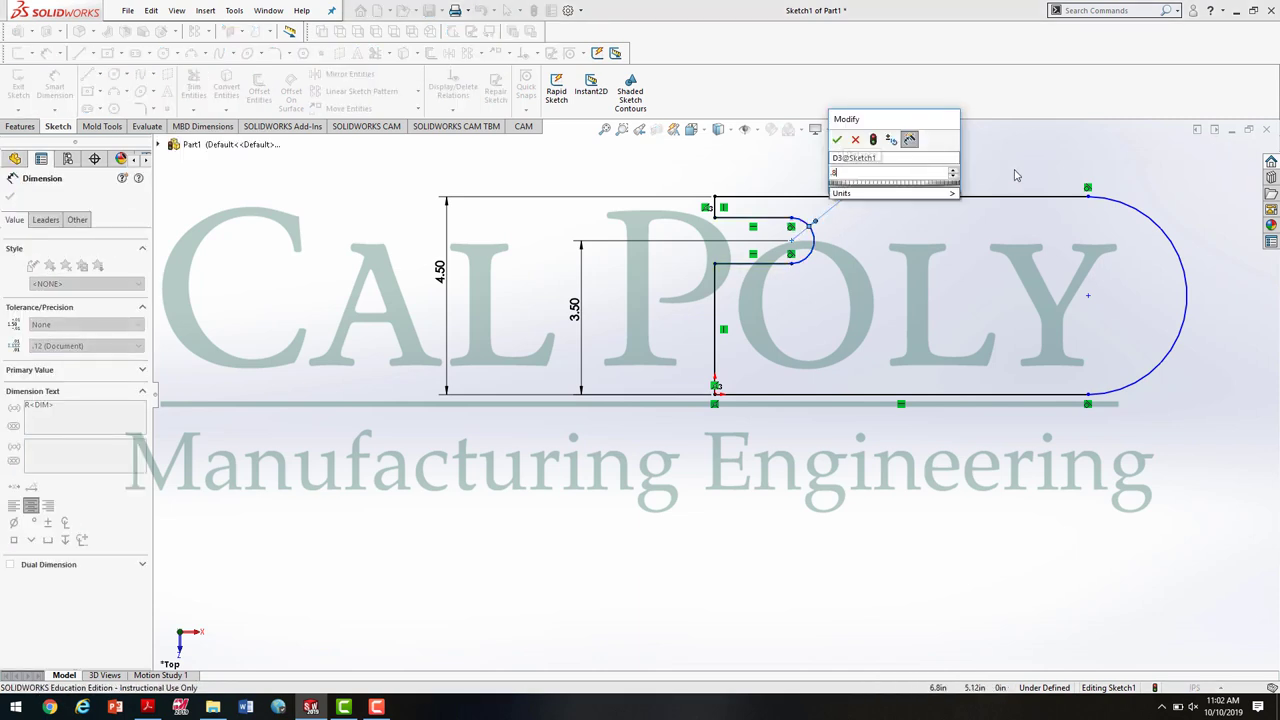
pyautogui.press('Return')
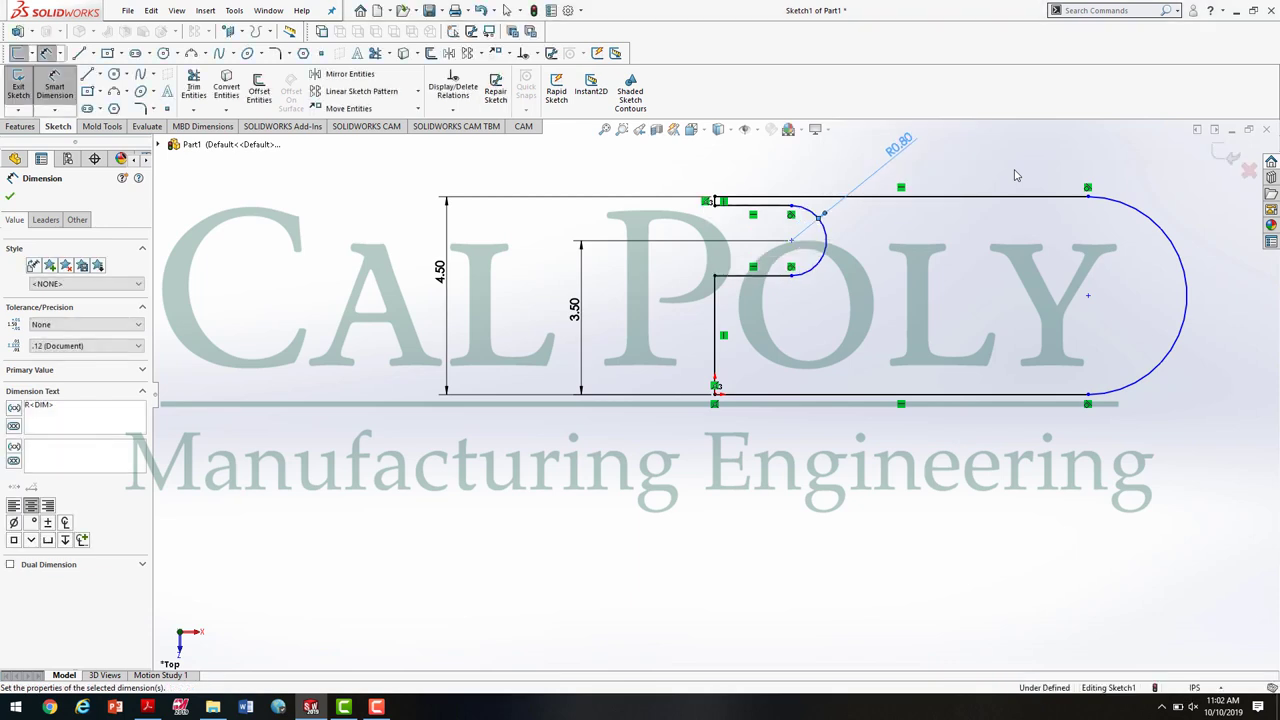
pyautogui.doubleClick(897, 141)
pyautogui.write('.')
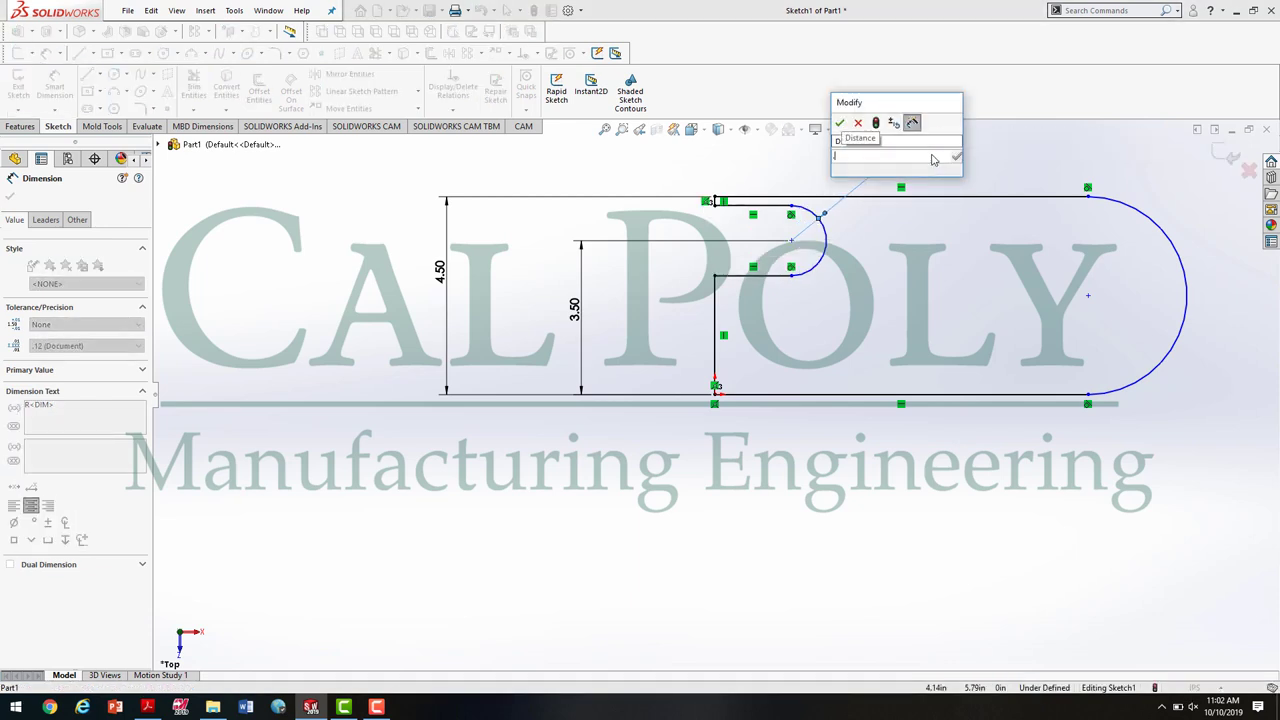
pyautogui.write('43')
pyautogui.press('Return')
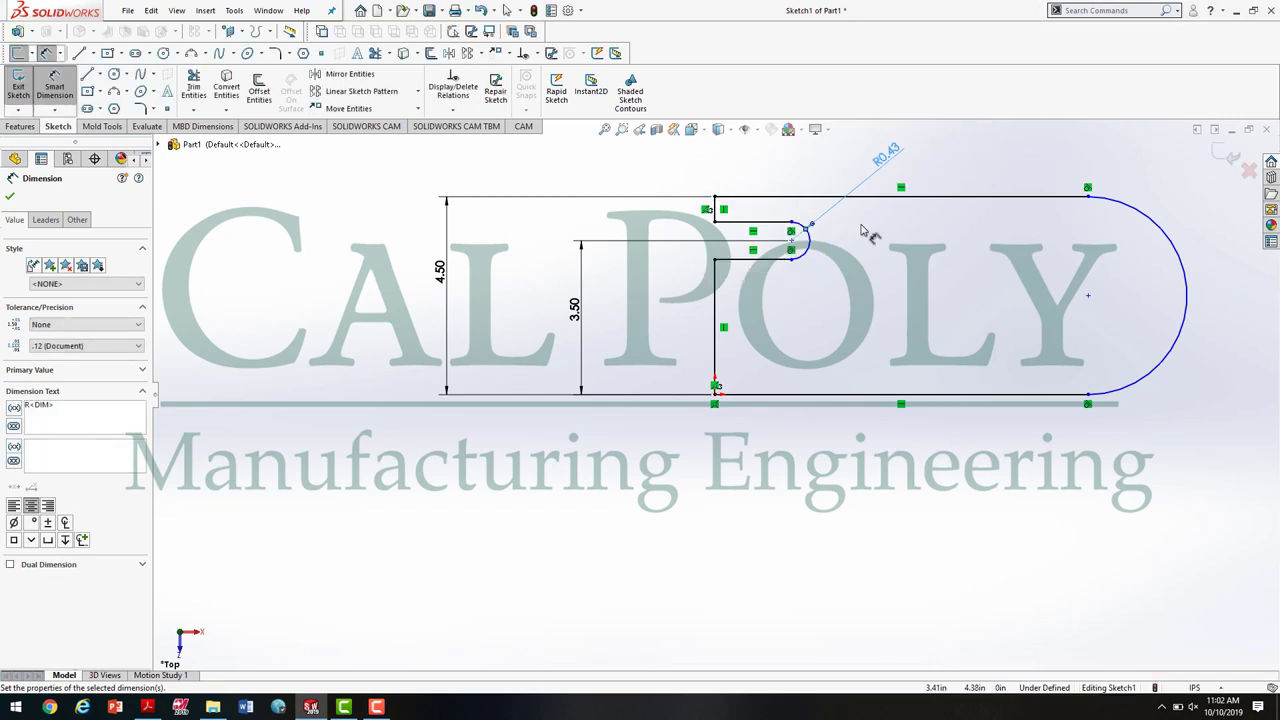
# Add the 1.50 slot depth and 6.88 overall length dimensions
pyautogui.click(806, 259)
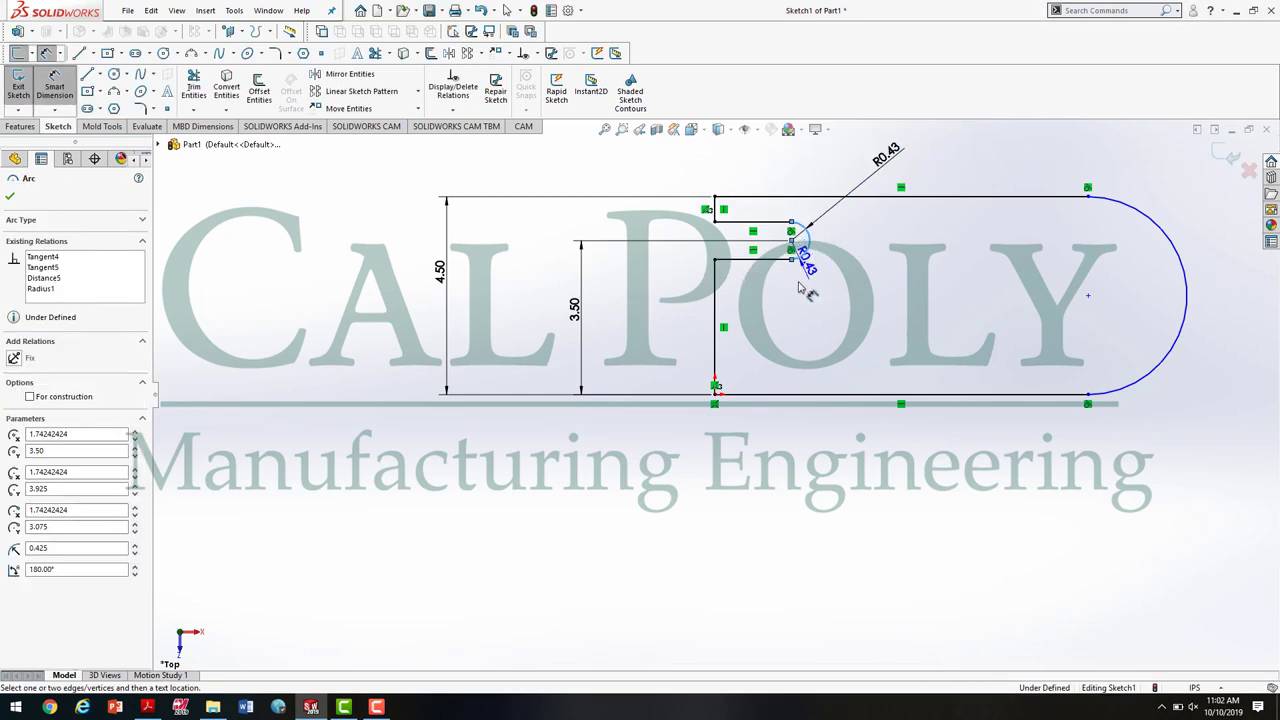
pyautogui.click(728, 400)
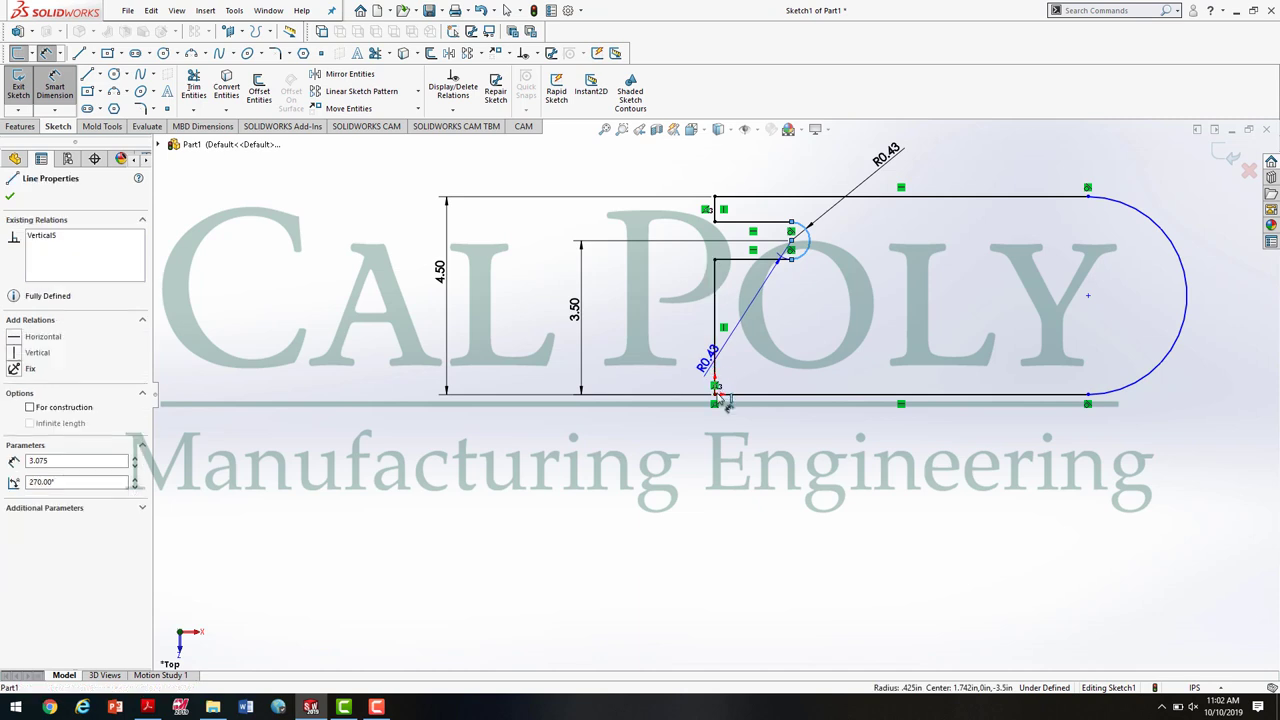
pyautogui.click(745, 458)
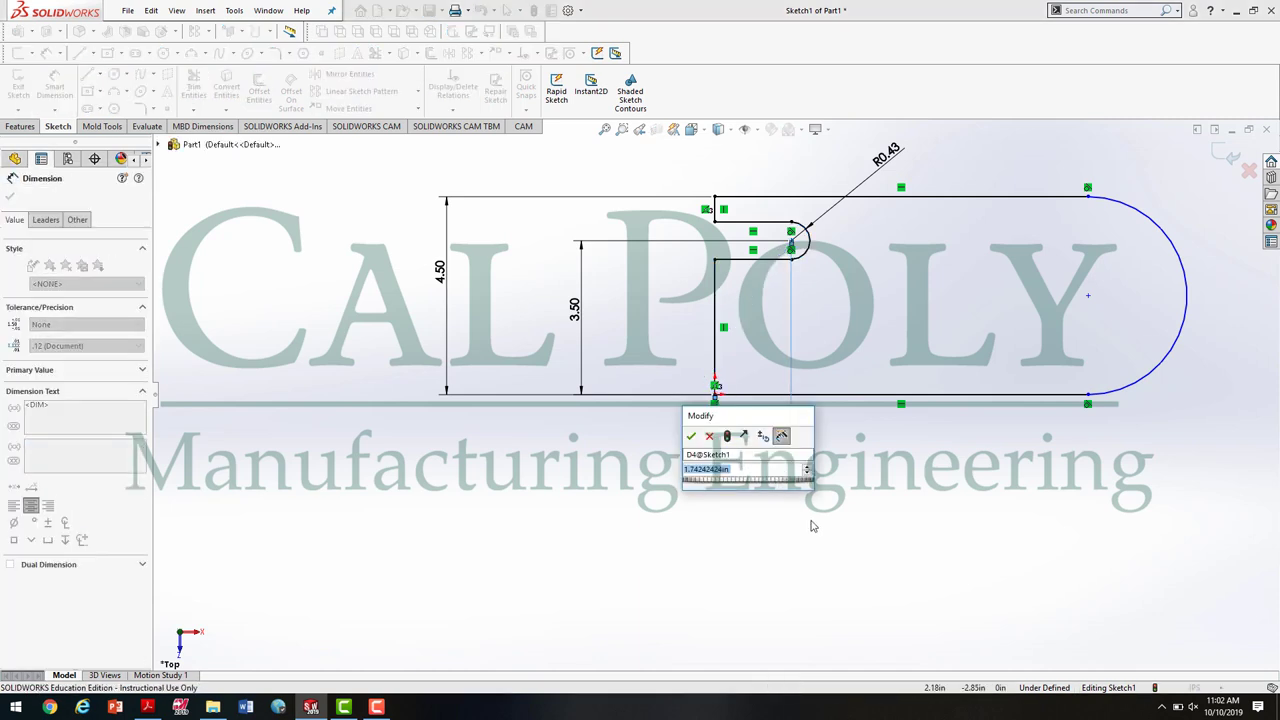
pyautogui.write('1.5')
pyautogui.press('Return')
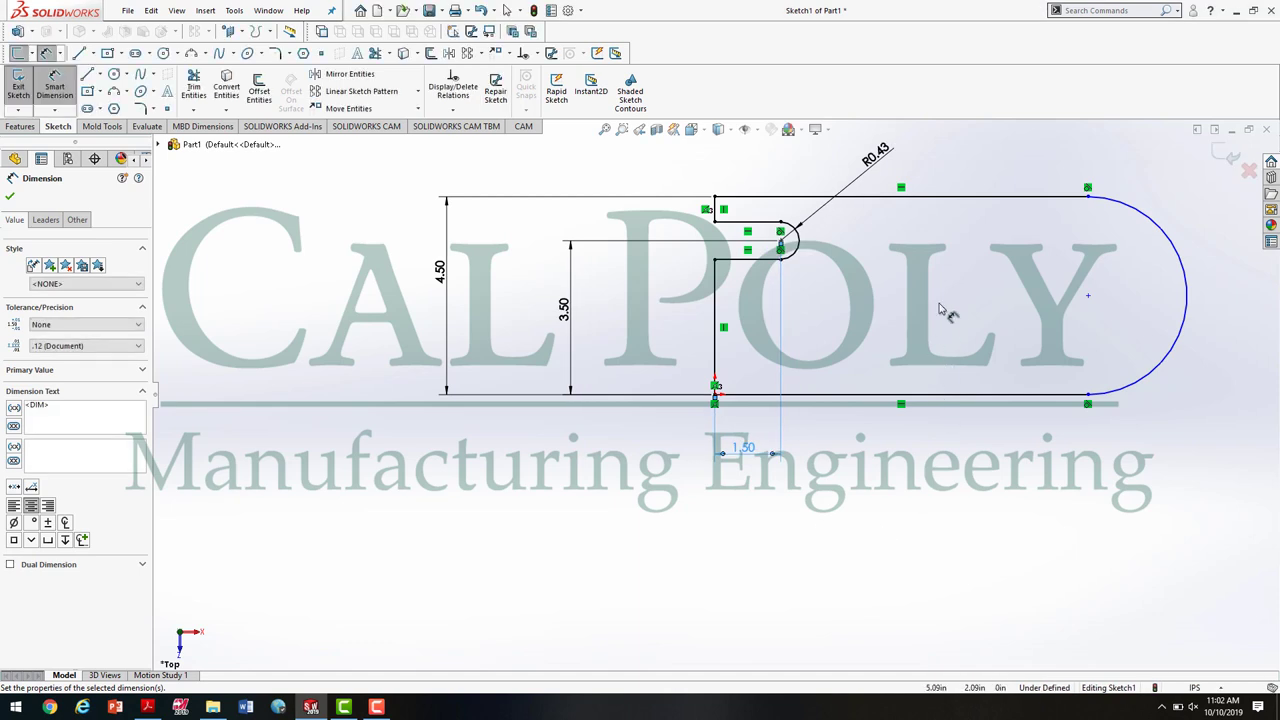
pyautogui.click(716, 210)
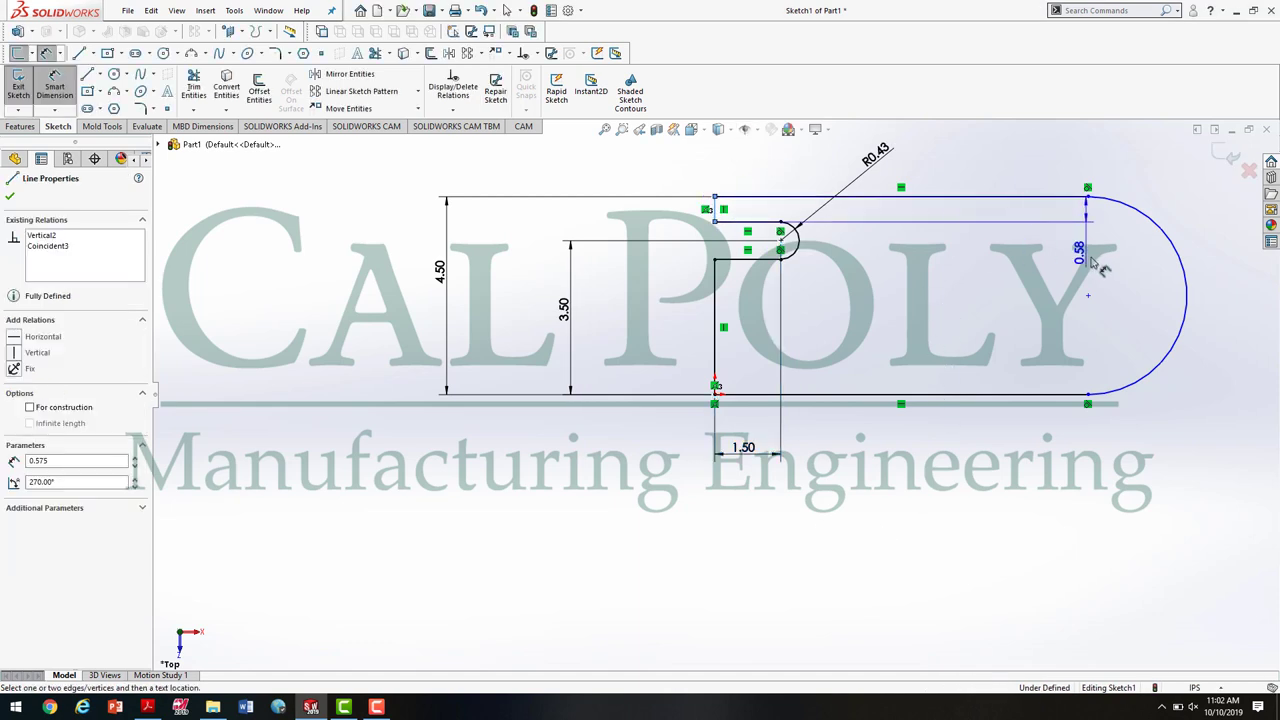
pyautogui.click(1161, 229)
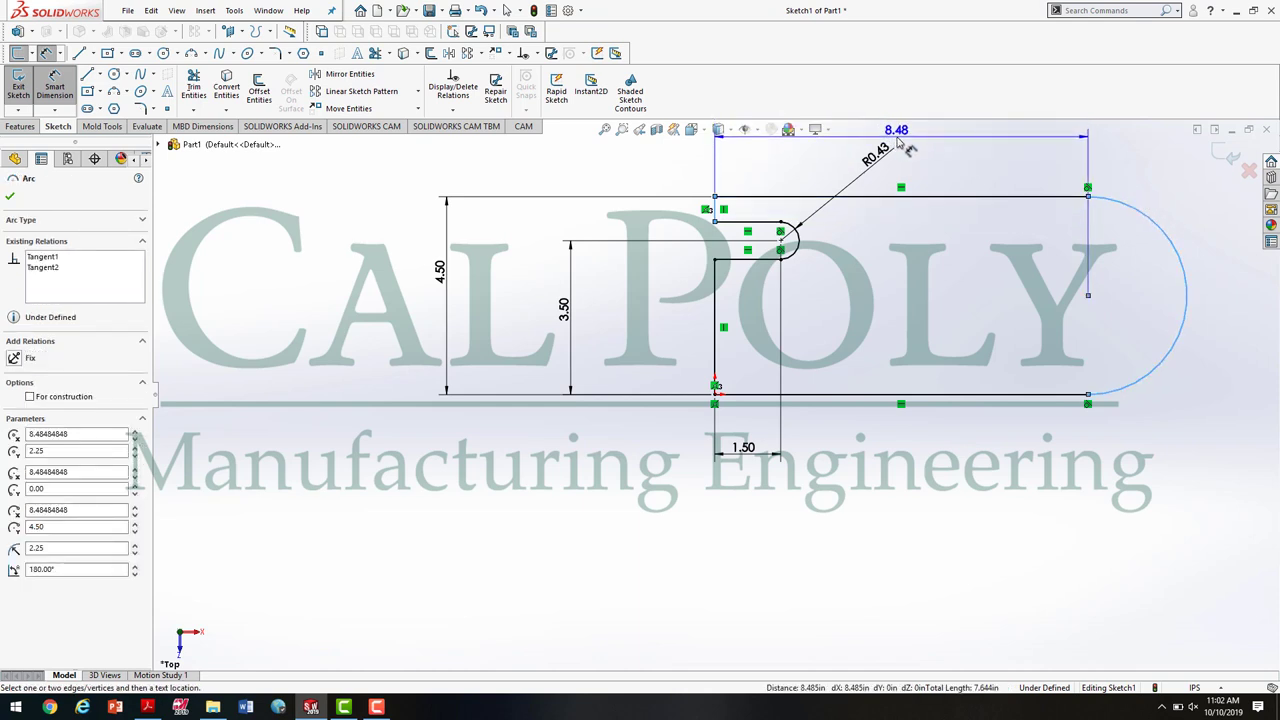
pyautogui.click(905, 148)
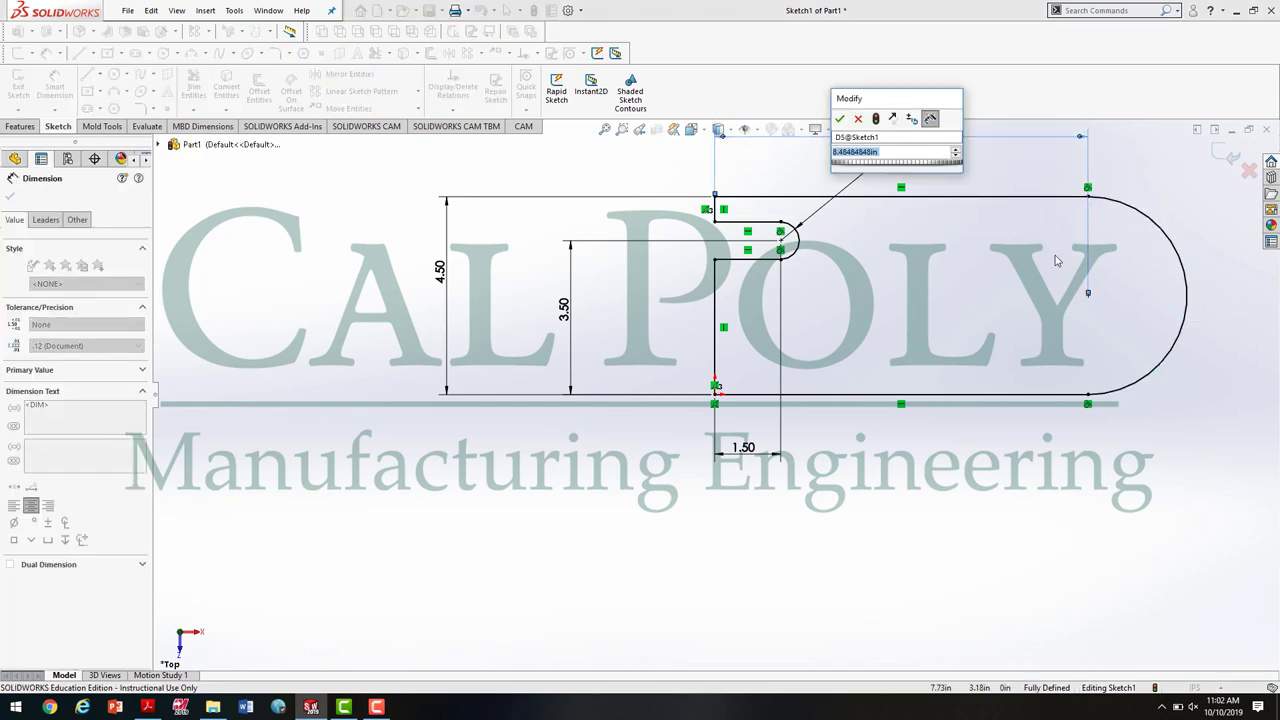
pyautogui.write('6.')
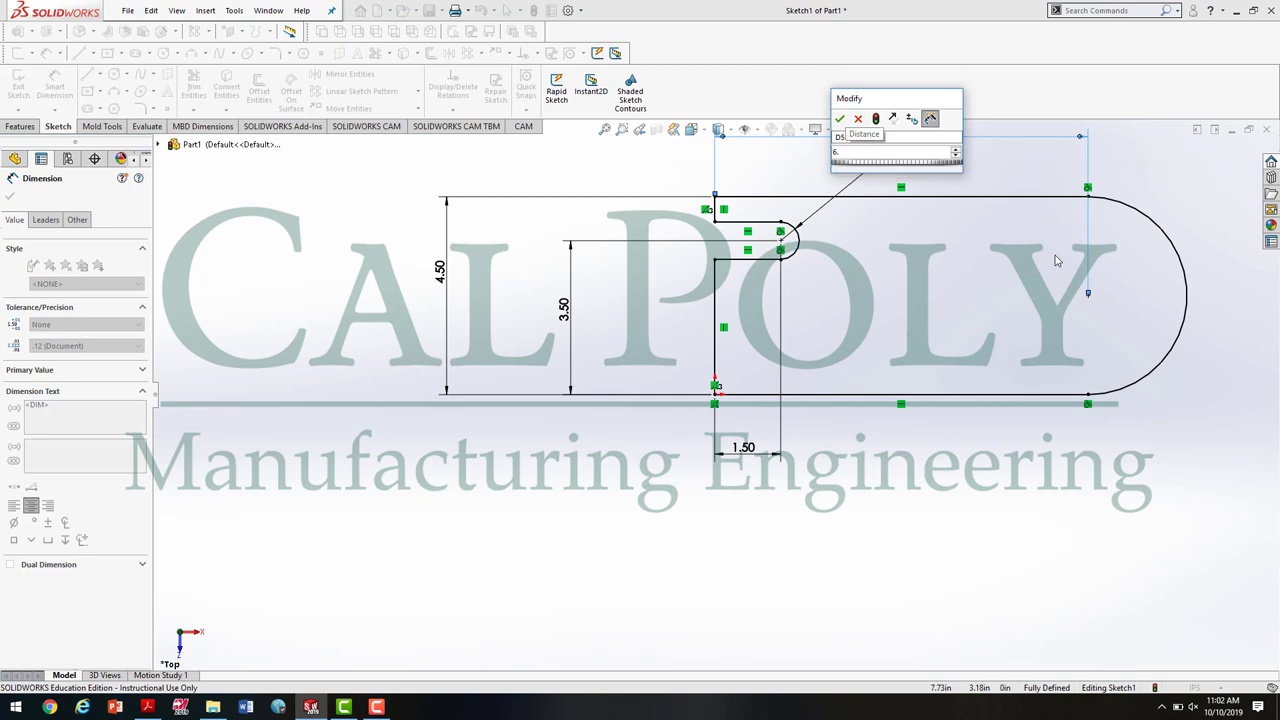
pyautogui.write('88')
pyautogui.press('Return')
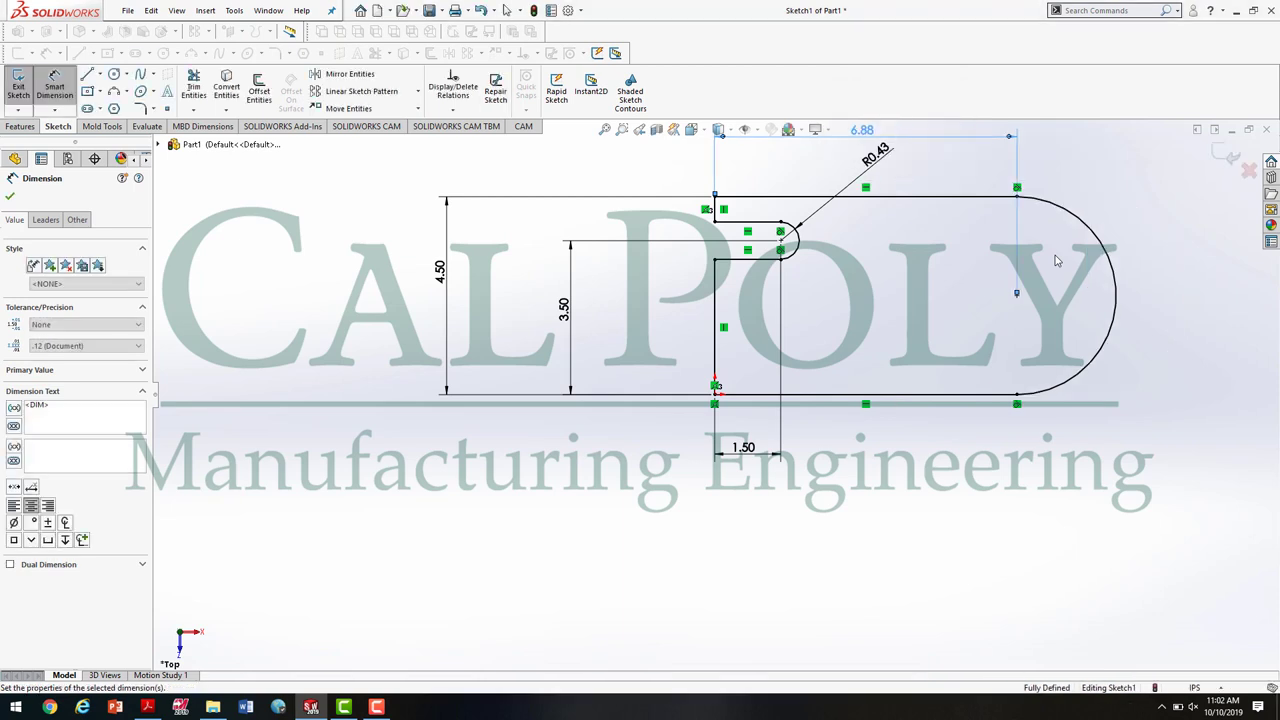
# Exit the fully defined slot sketch into a Boss-Extrude preview, checking the reference drawing along the way
pyautogui.press('z')
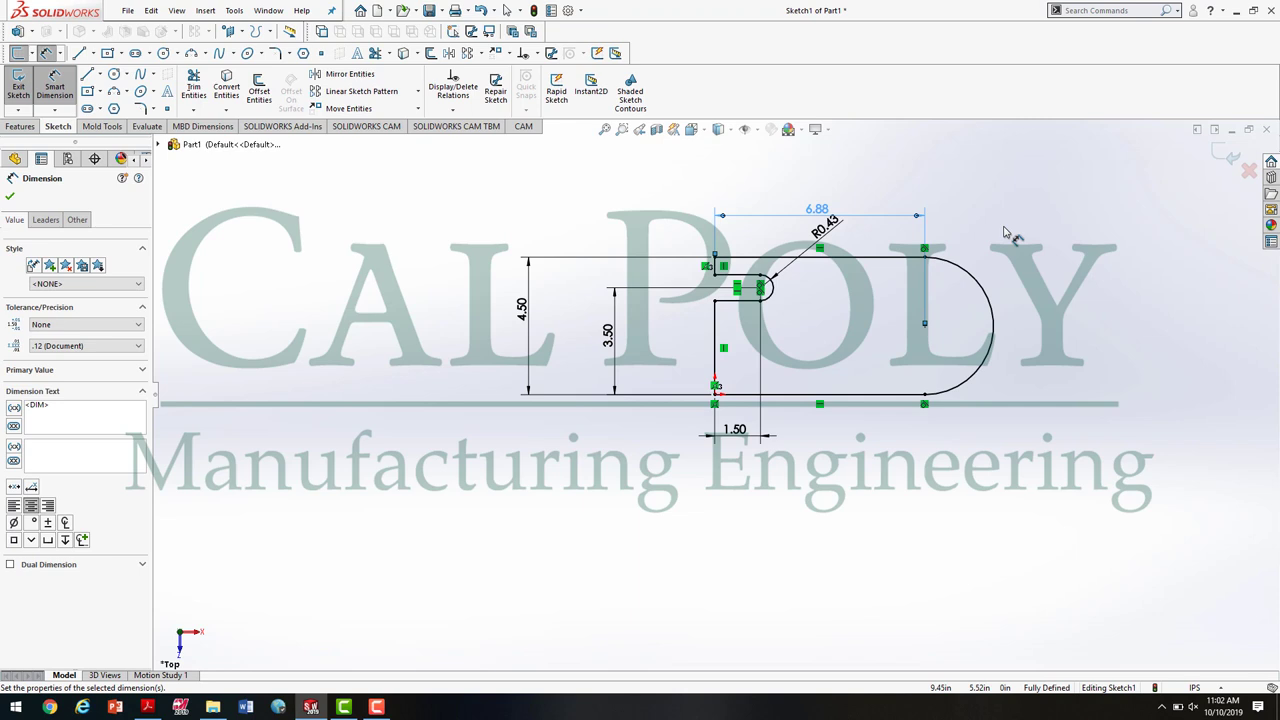
pyautogui.click(17, 85)
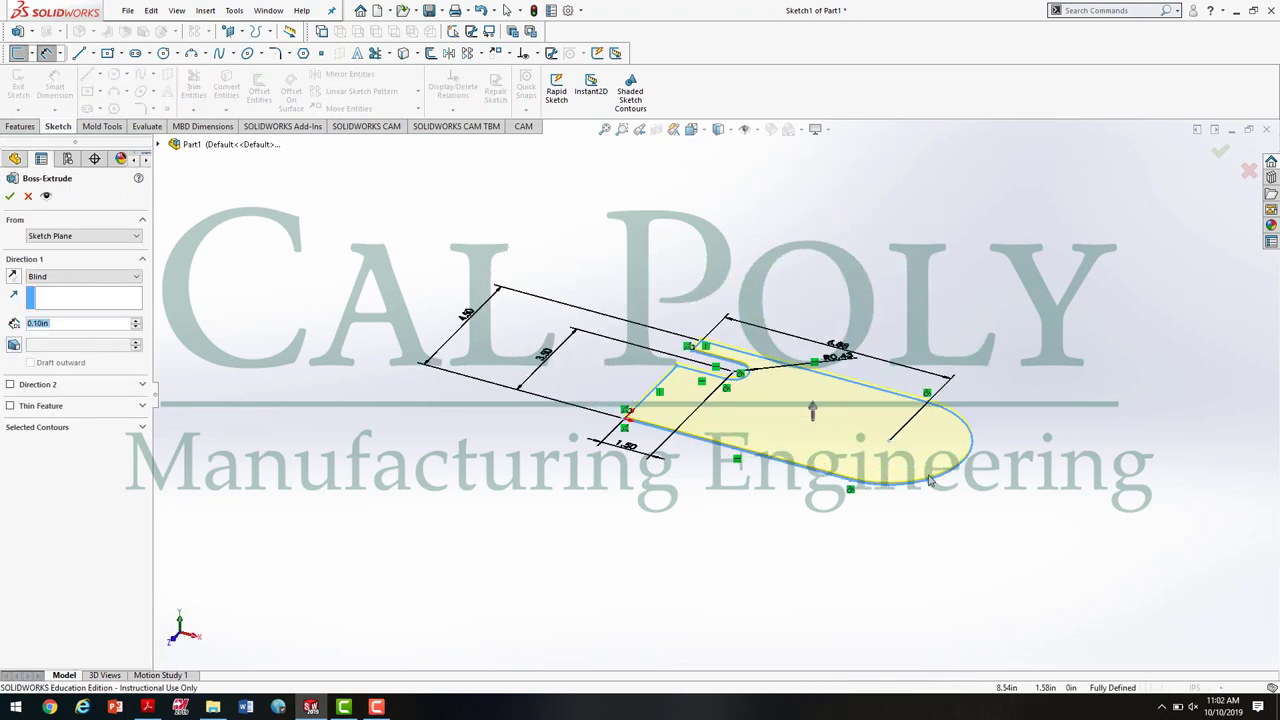
pyautogui.click(147, 707)
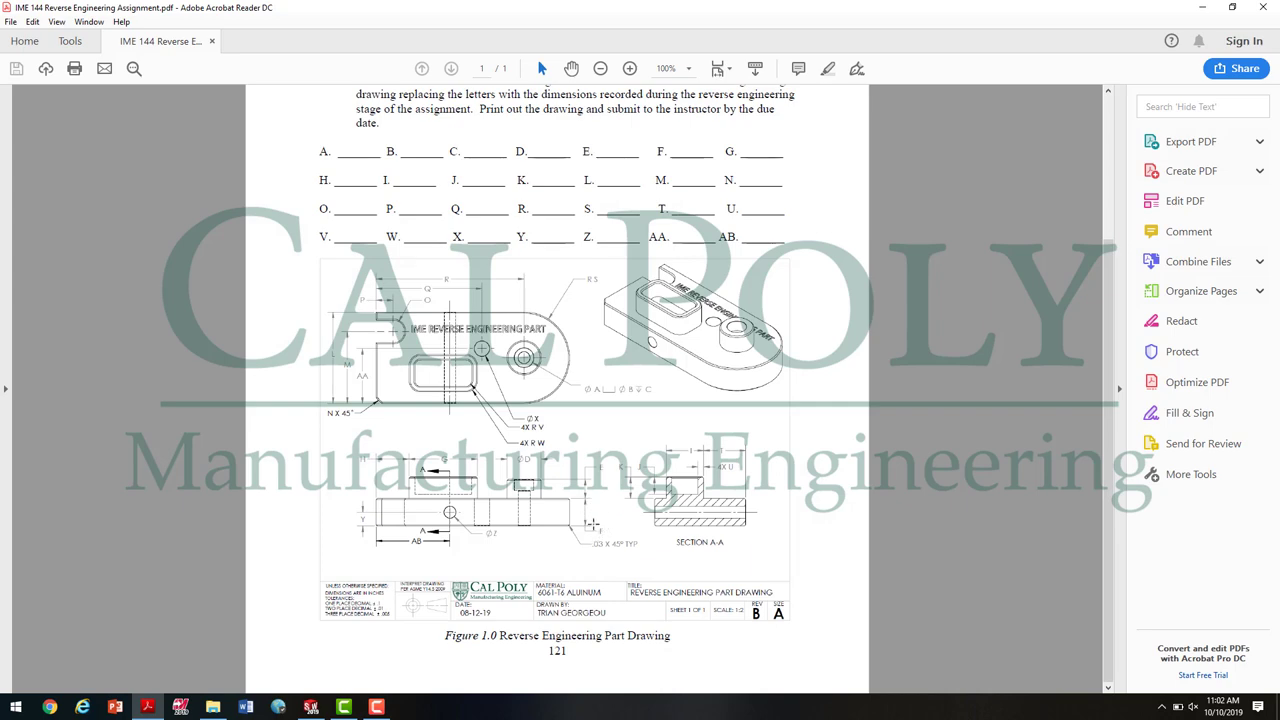
pyautogui.click(311, 707)
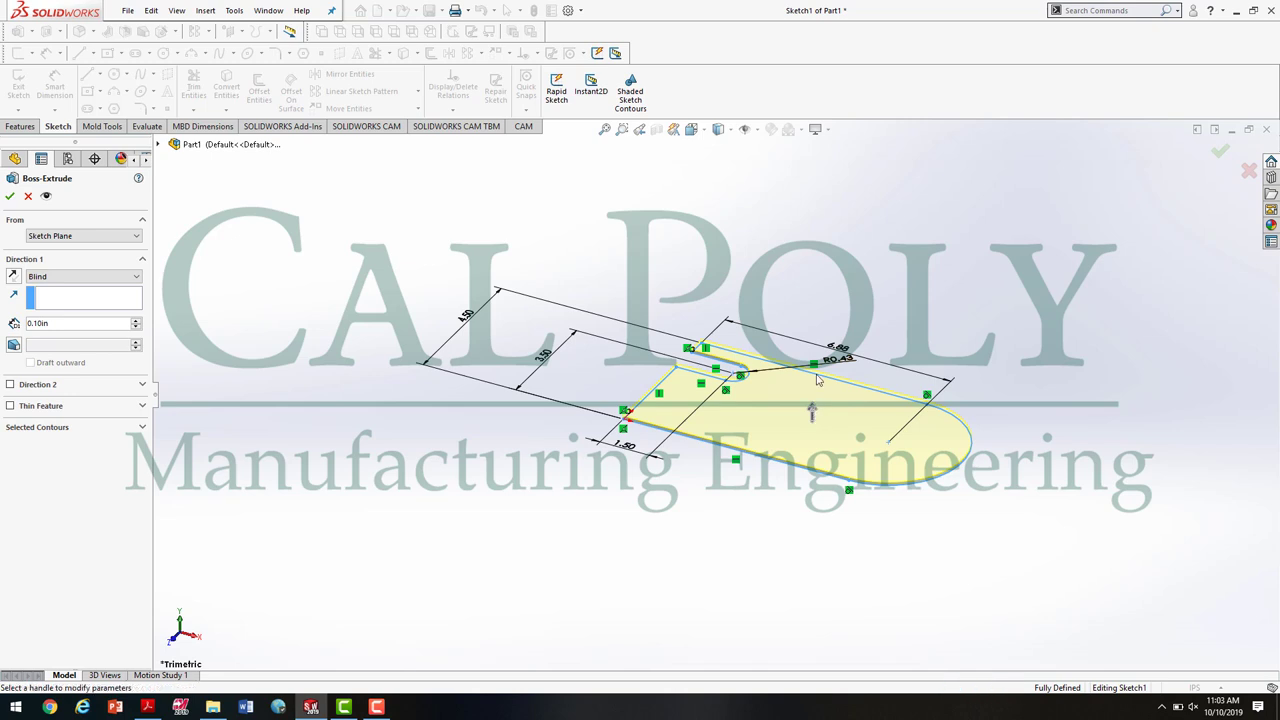
# Extrude the D-shaped profile 2.25 in as Boss-Extrude1, then recheck the reference drawing
pyautogui.moveTo(813, 410); pyautogui.dragTo(836, 358)
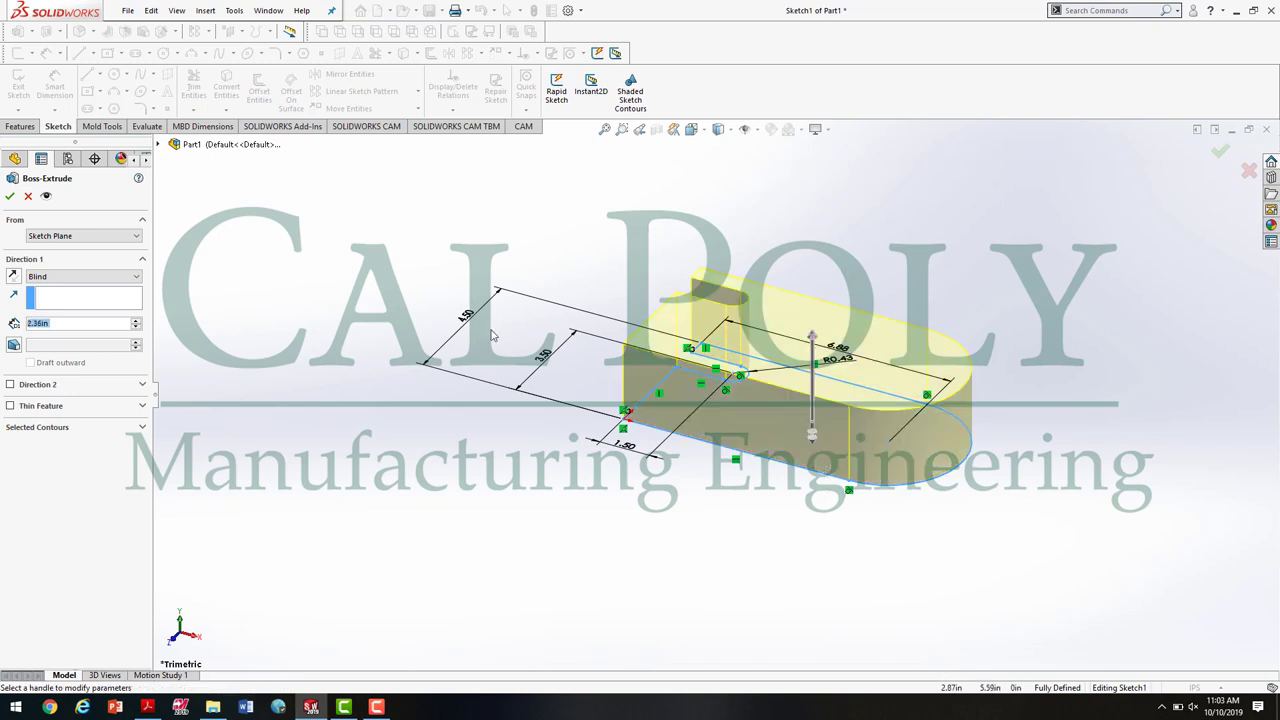
pyautogui.write('2')
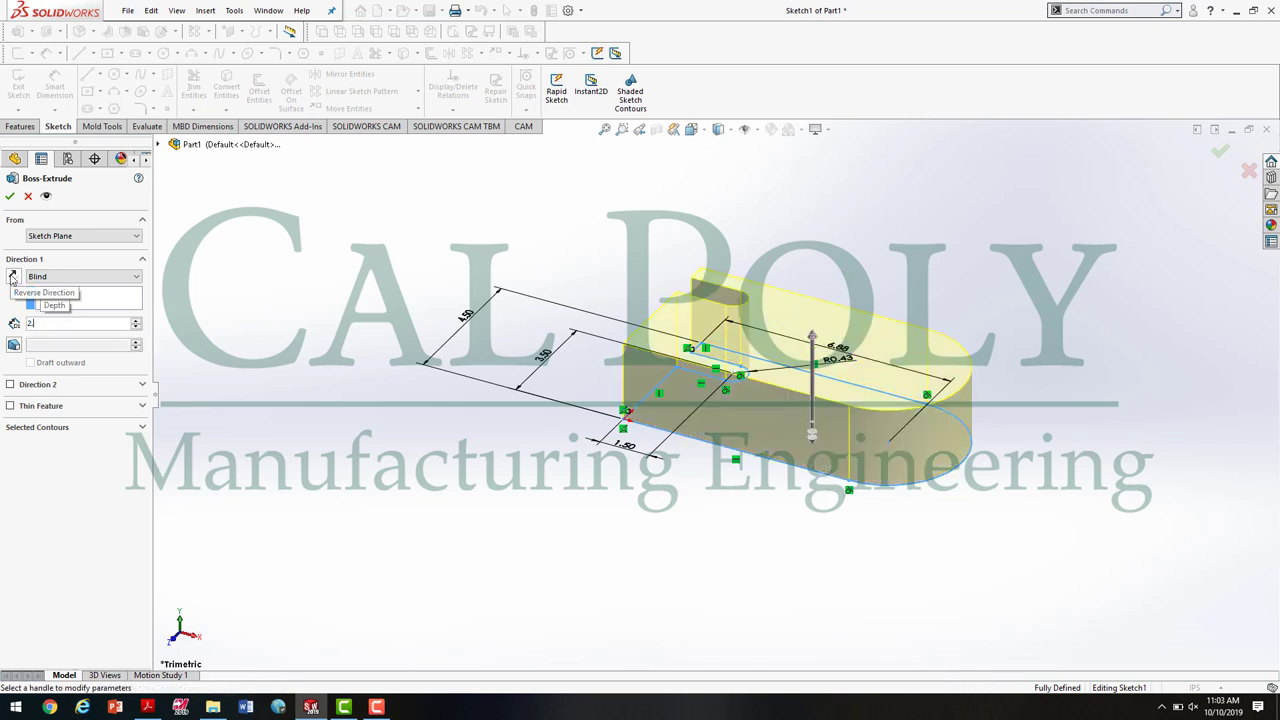
pyautogui.write('.25')
pyautogui.press('Return')
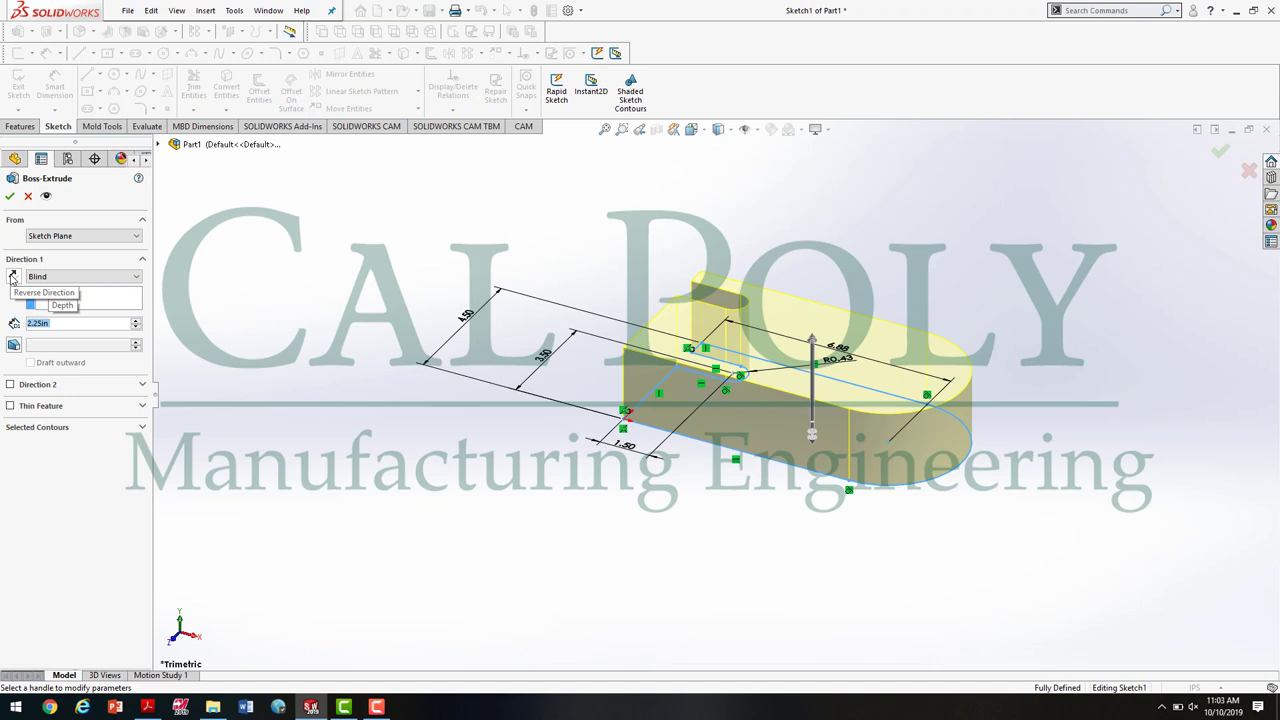
pyautogui.click(10, 197)
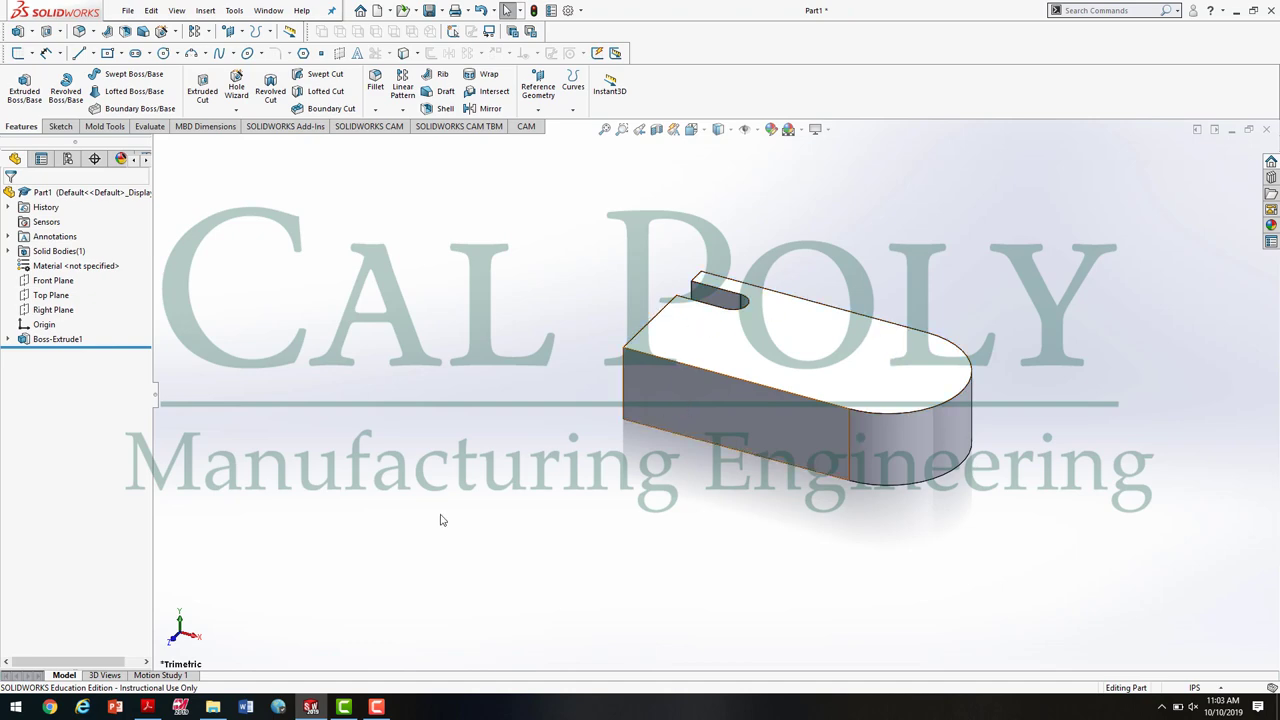
pyautogui.click(147, 706)
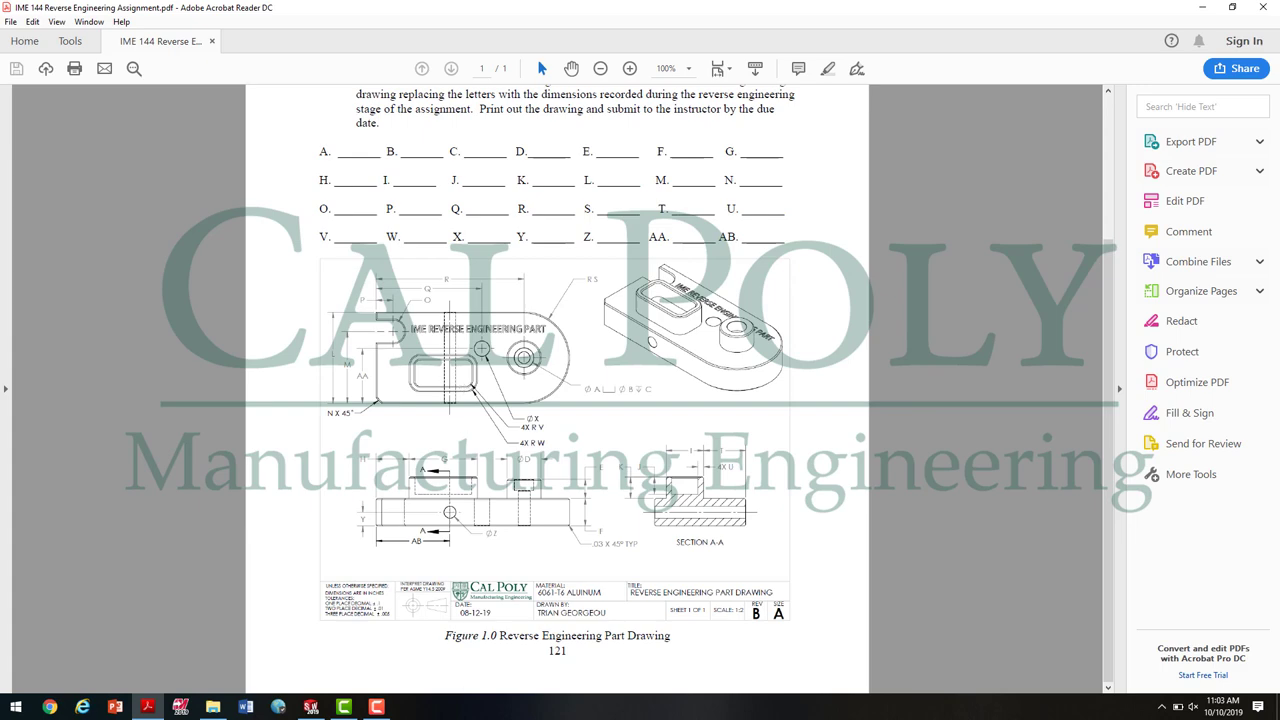
pyautogui.click(311, 707)
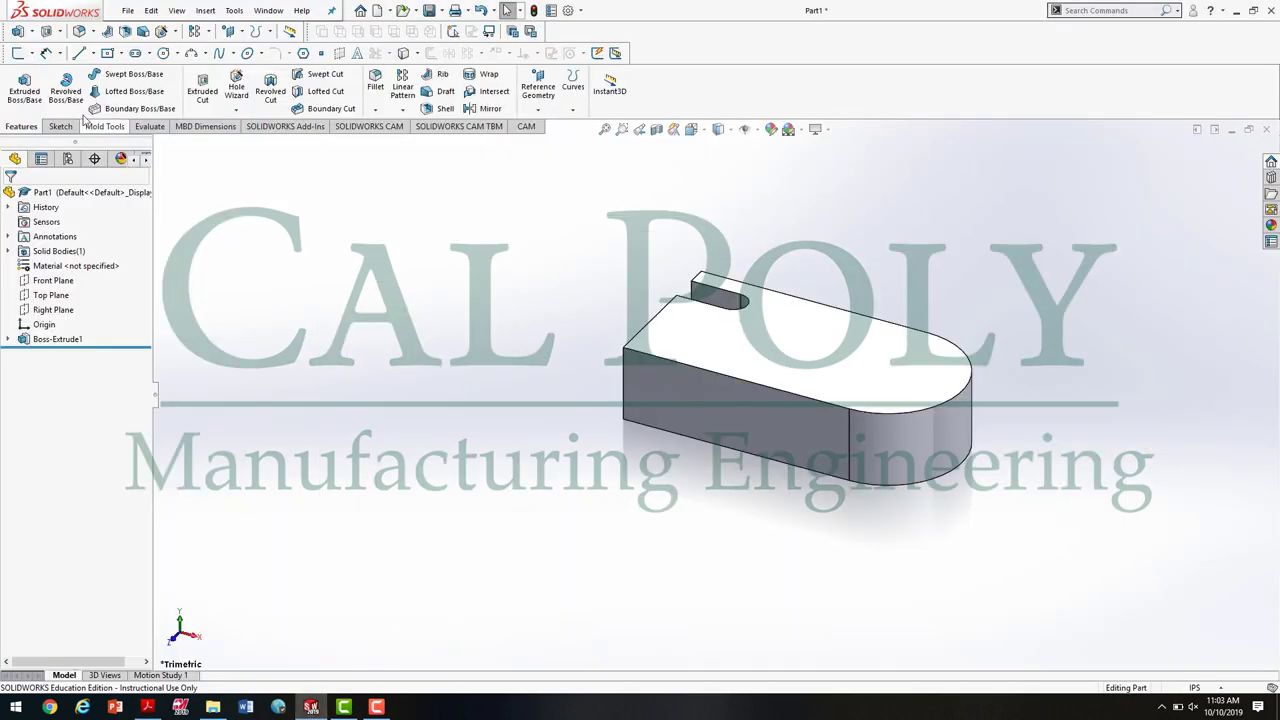
# Sketch on the block's top face viewed Normal To and draw a center rectangle
pyautogui.click(24, 88)
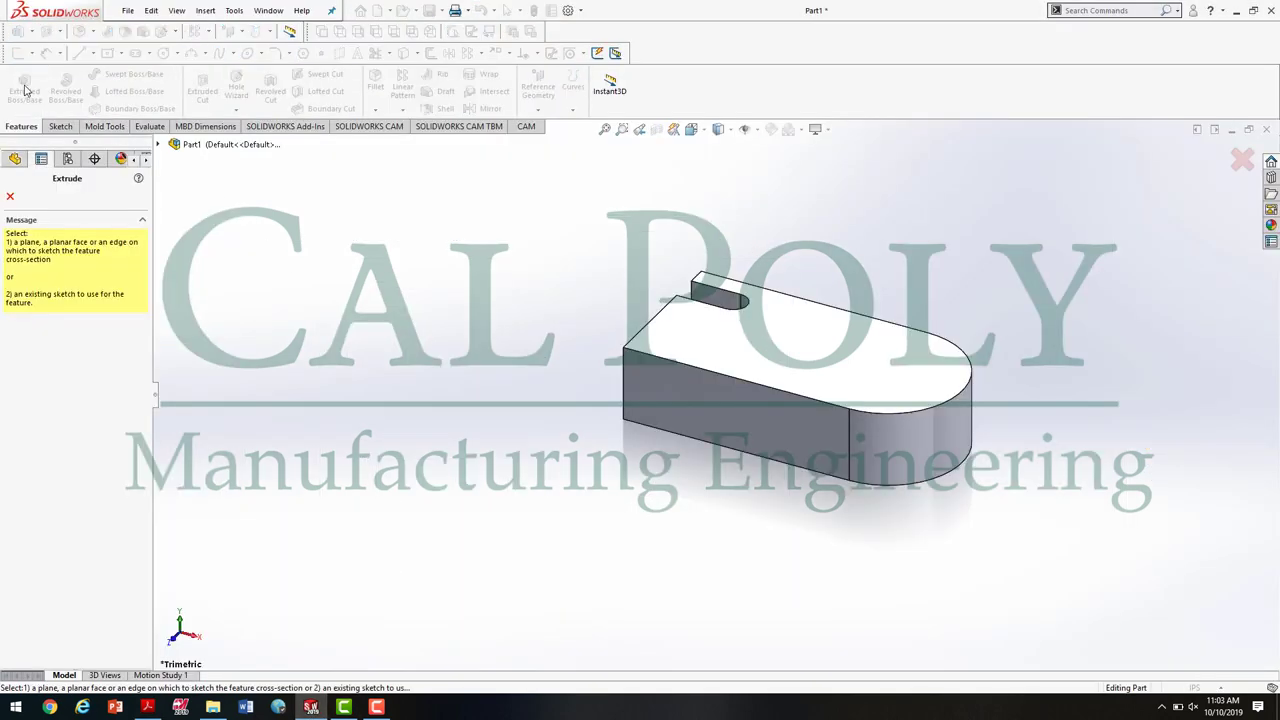
pyautogui.click(842, 367)
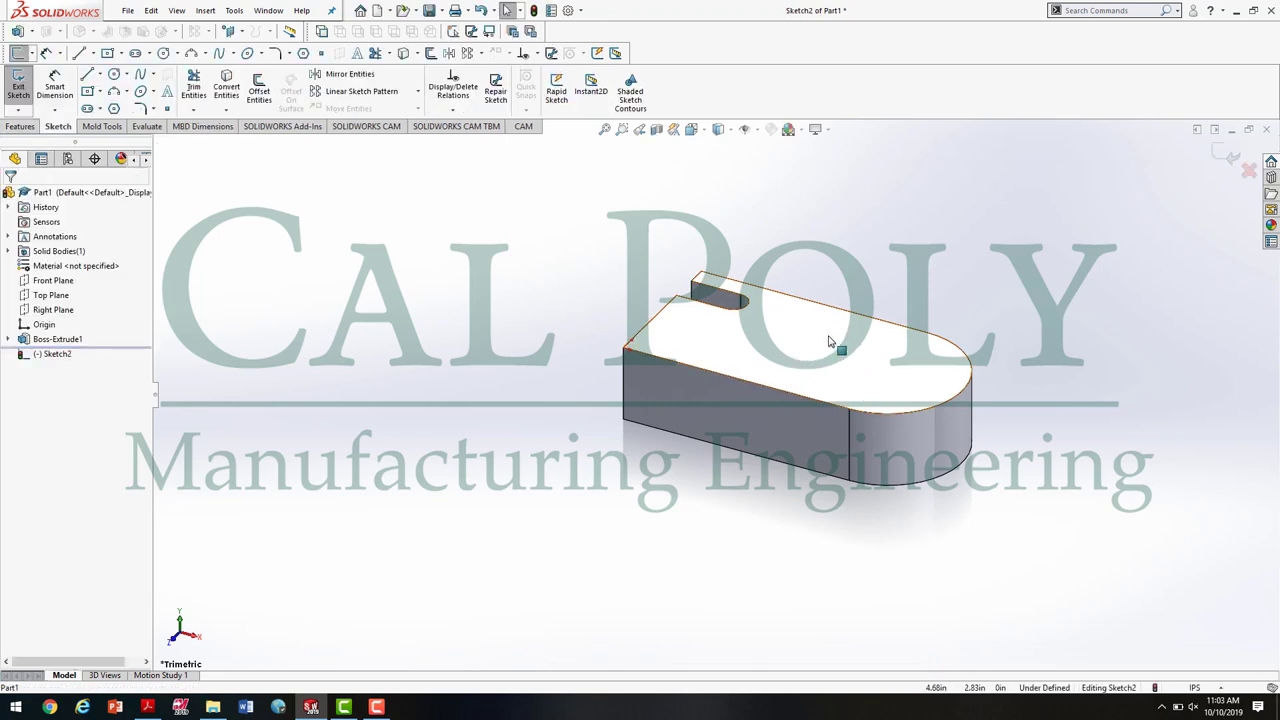
pyautogui.press('space')
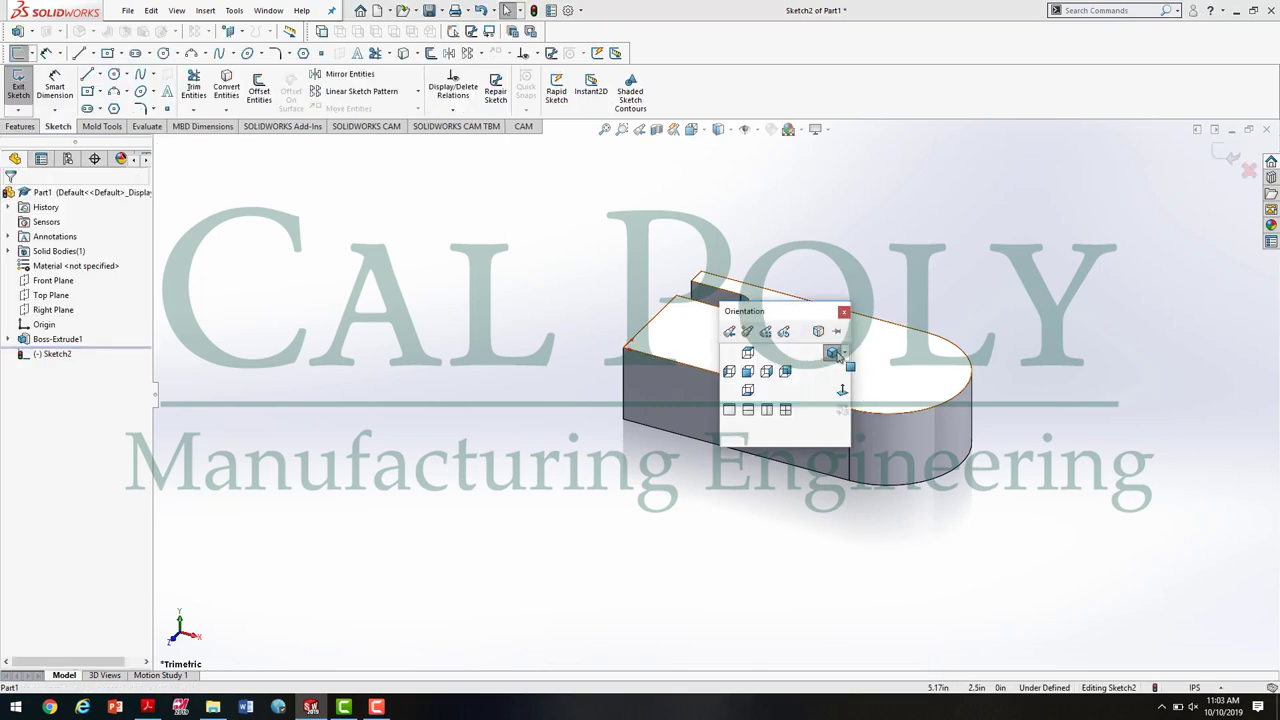
pyautogui.click(847, 390)
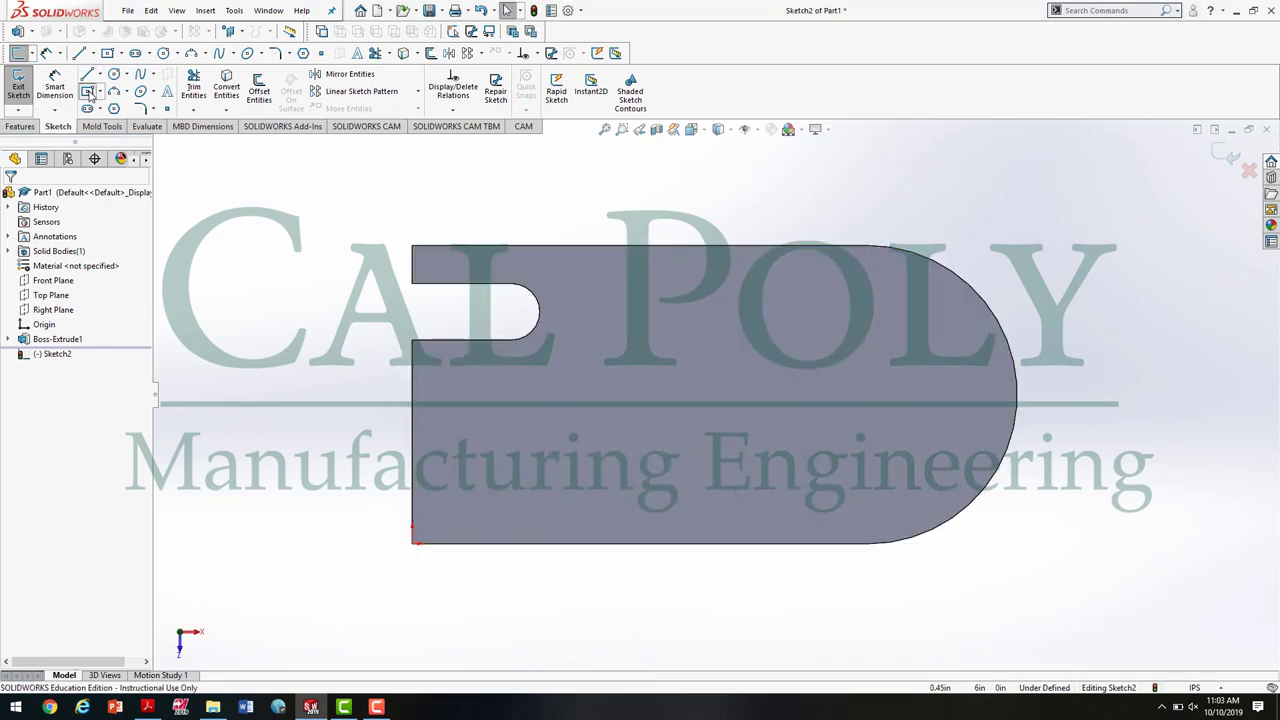
pyautogui.click(87, 91)
pyautogui.click(617, 462)
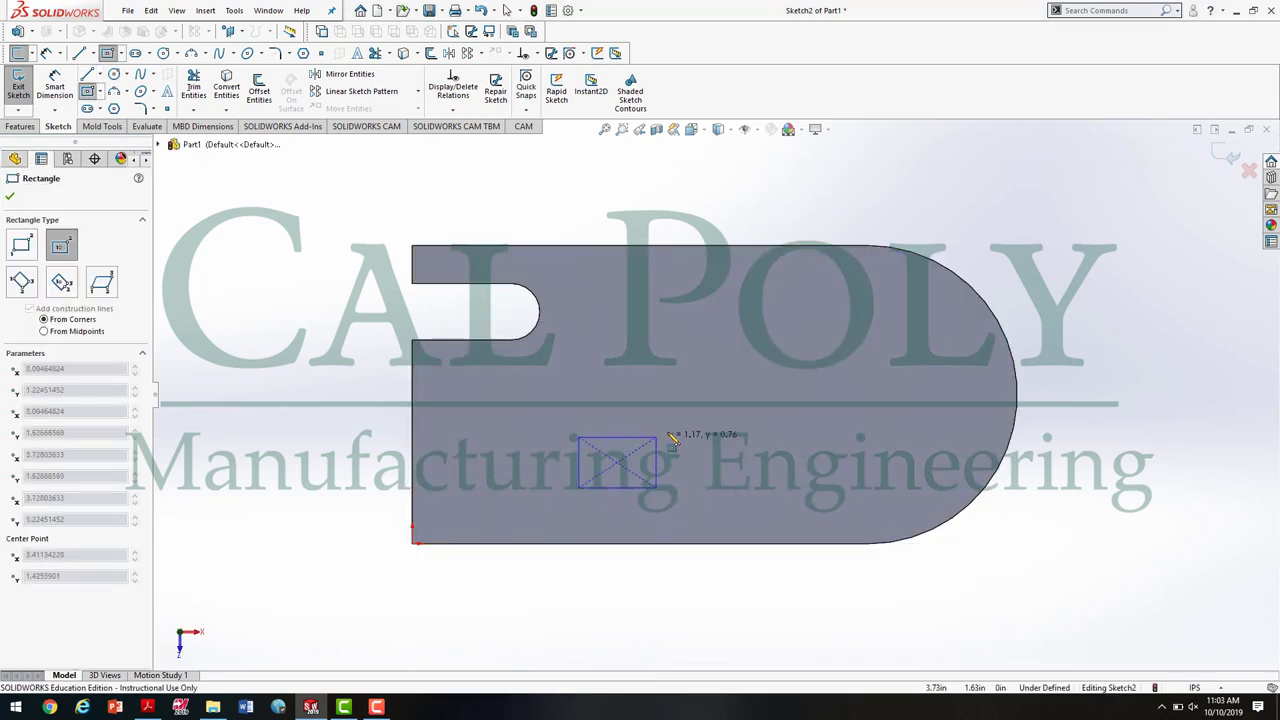
pyautogui.click(703, 421)
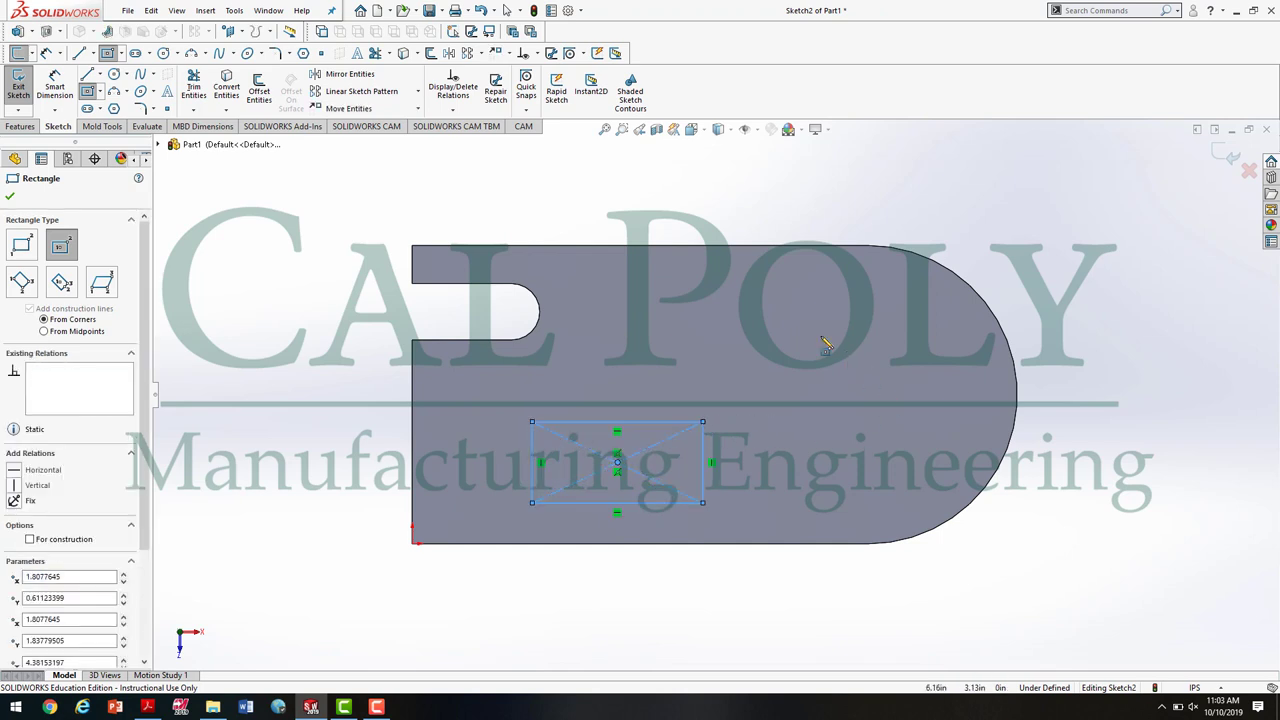
# Dimension the center rectangle to 2.93 wide and 1.25 tall, checking the PDF for values
pyautogui.click(55, 80)
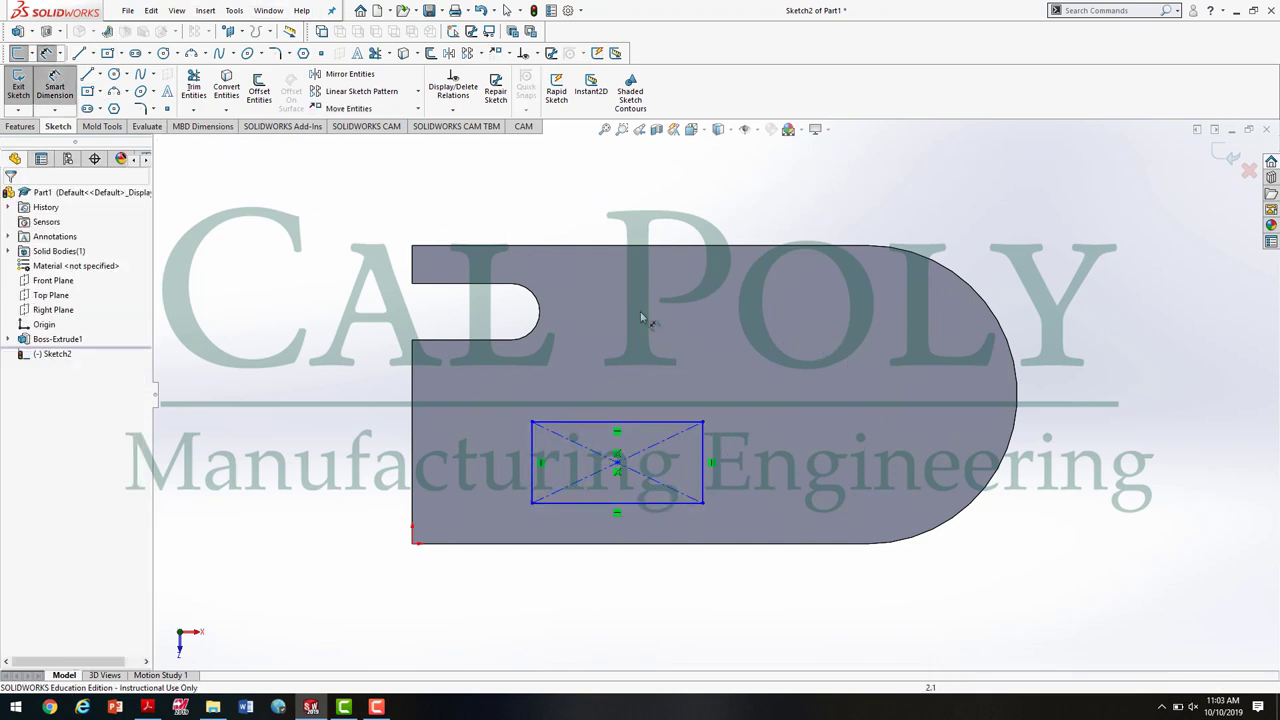
pyautogui.click(662, 422)
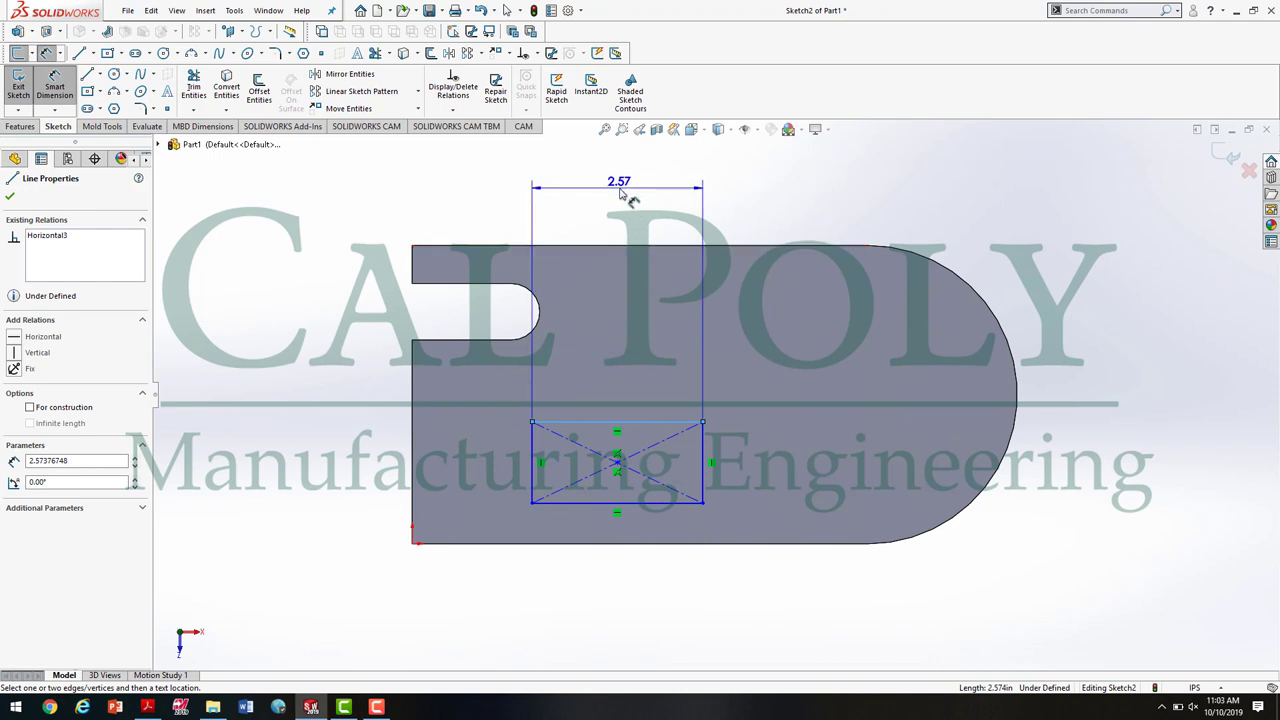
pyautogui.click(650, 200)
pyautogui.write('2')
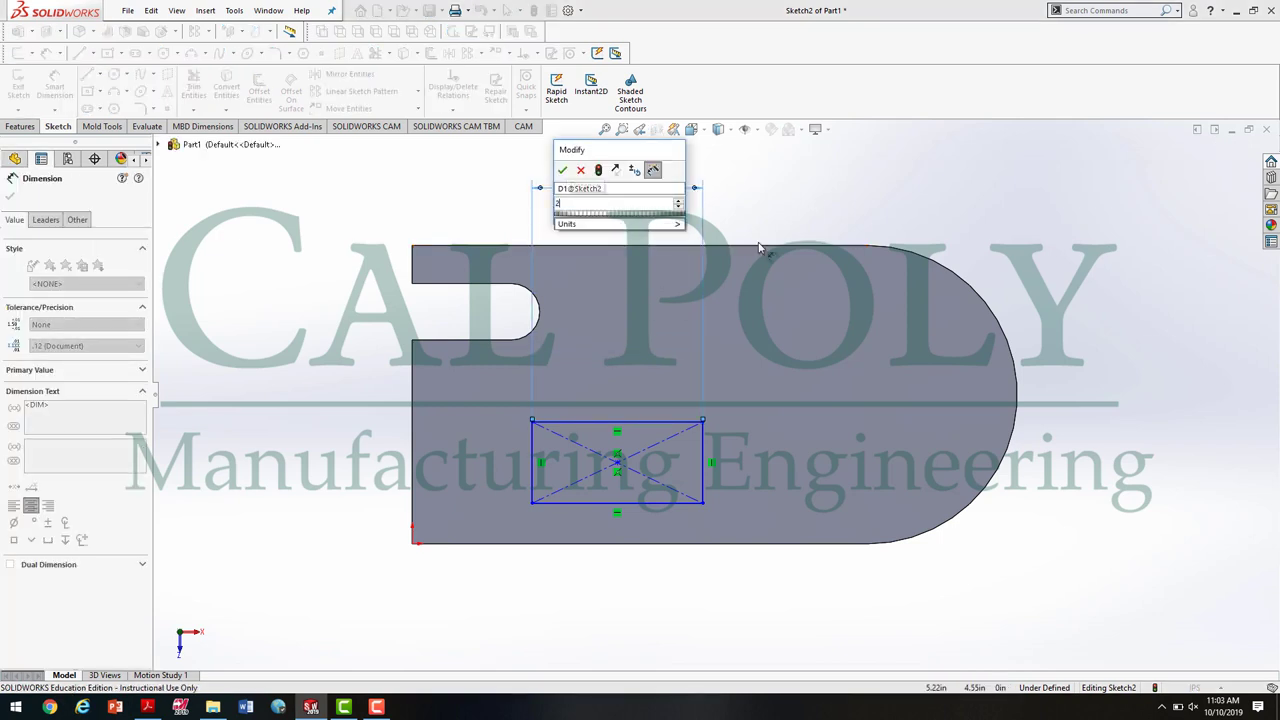
pyautogui.write('.93')
pyautogui.press('Return')
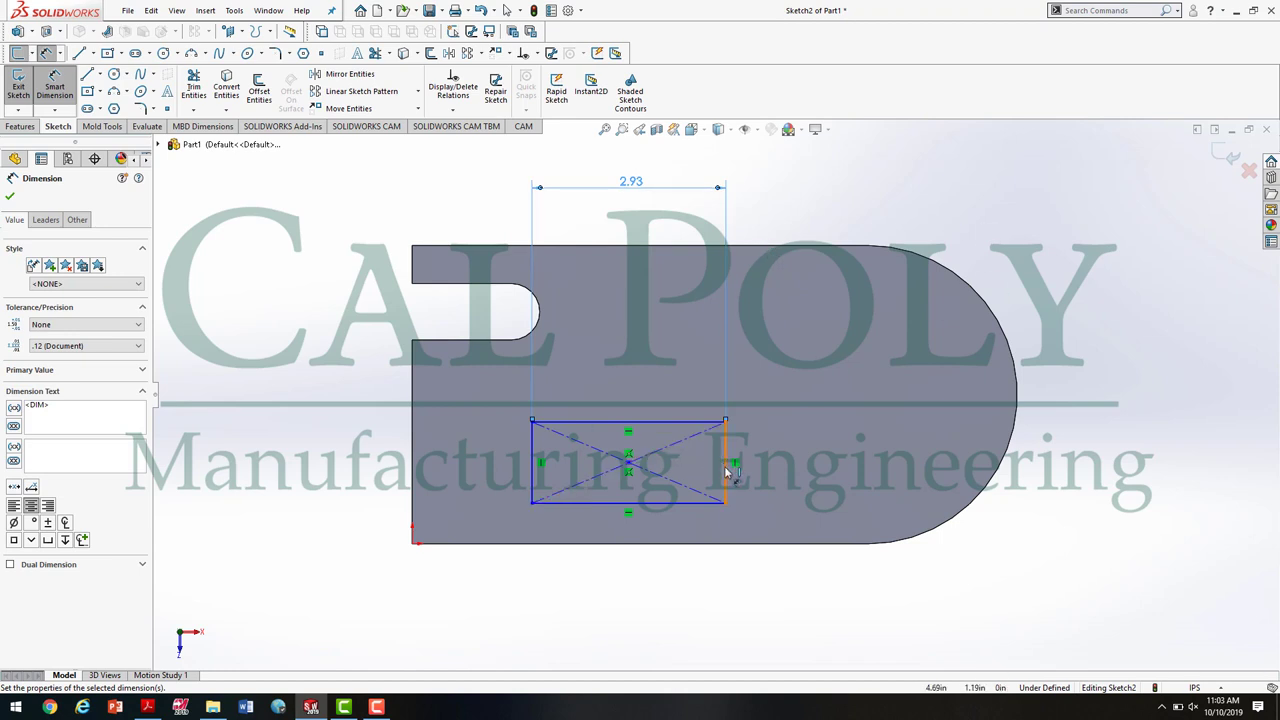
pyautogui.click(729, 473)
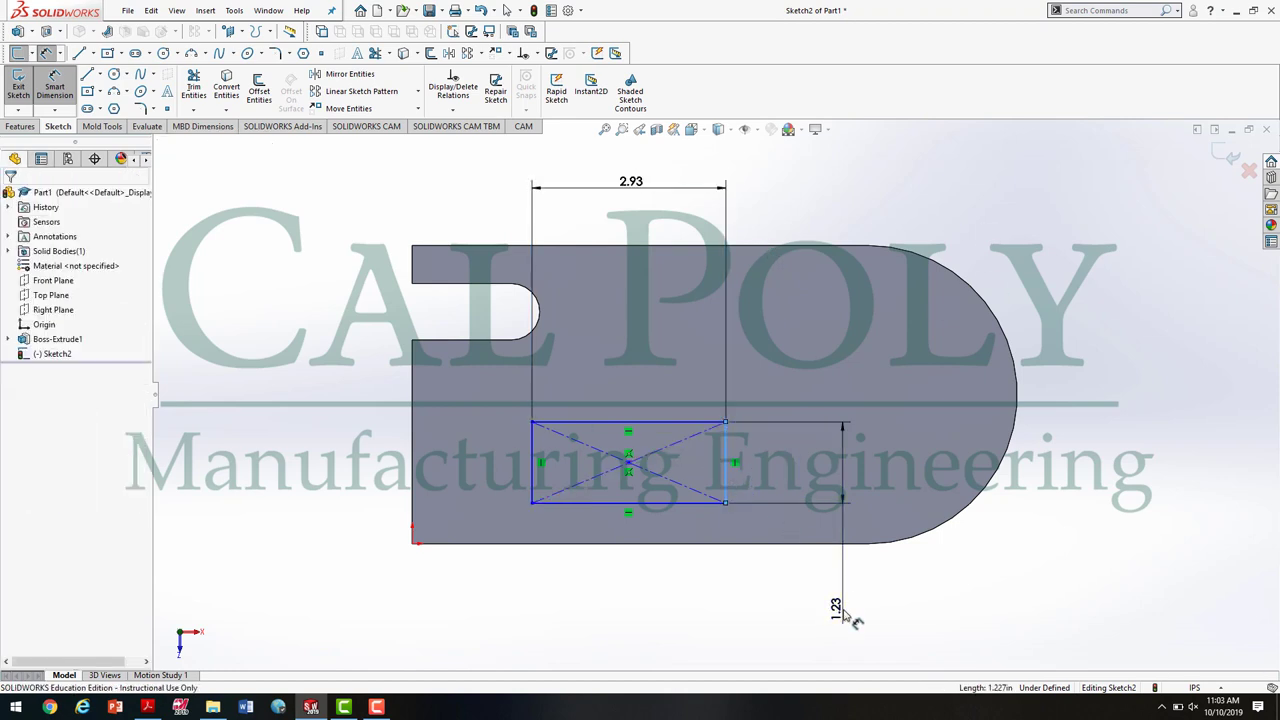
pyautogui.click(843, 608)
pyautogui.write('1.25')
pyautogui.press('Return')
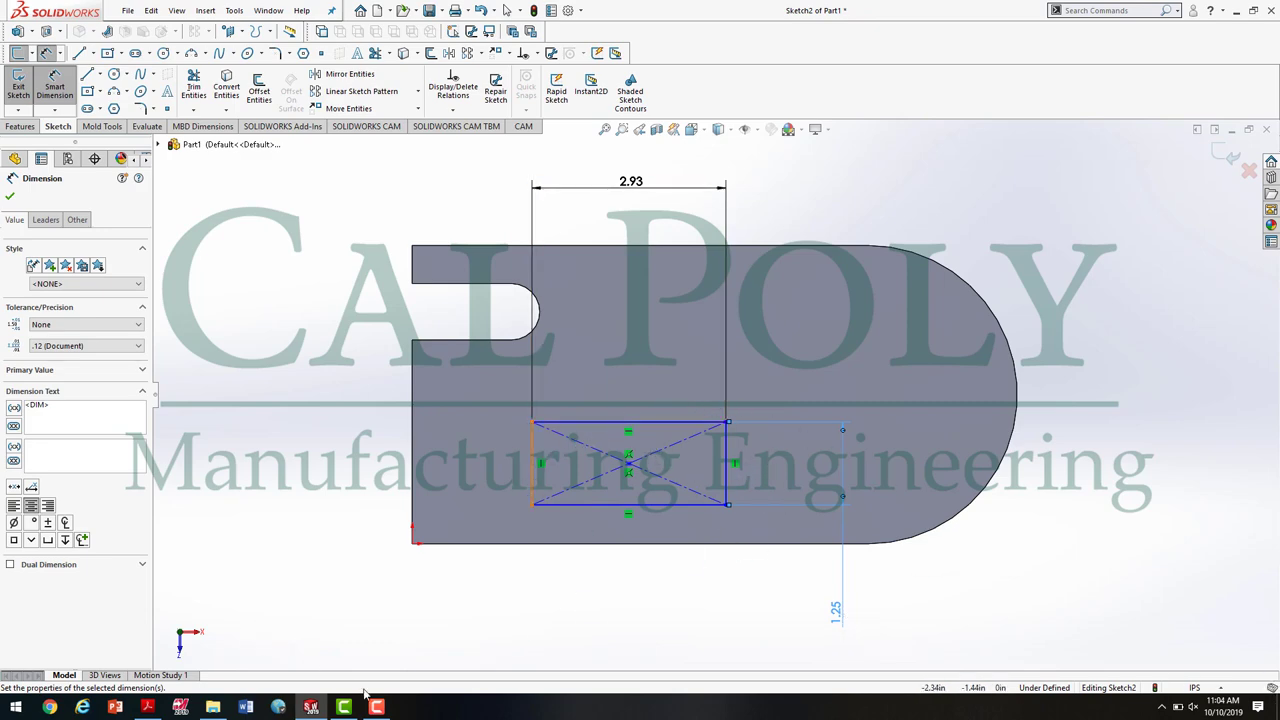
pyautogui.click(318, 708)
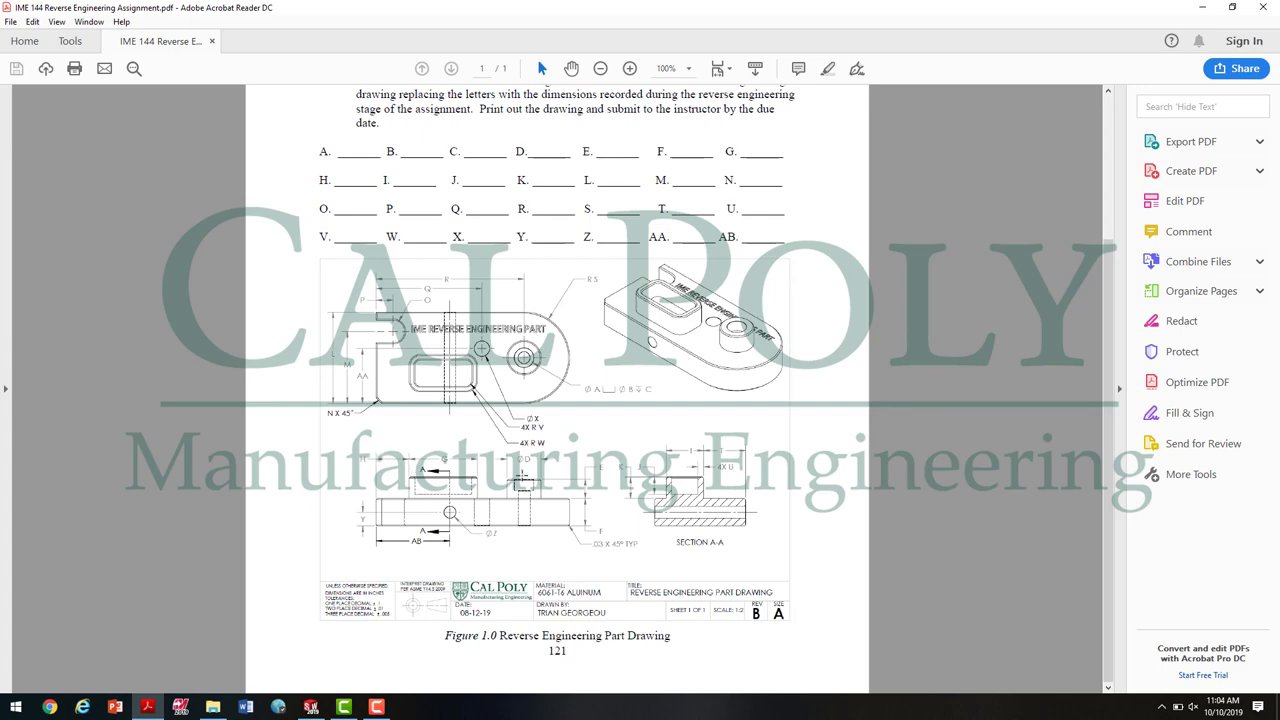
pyautogui.click(311, 707)
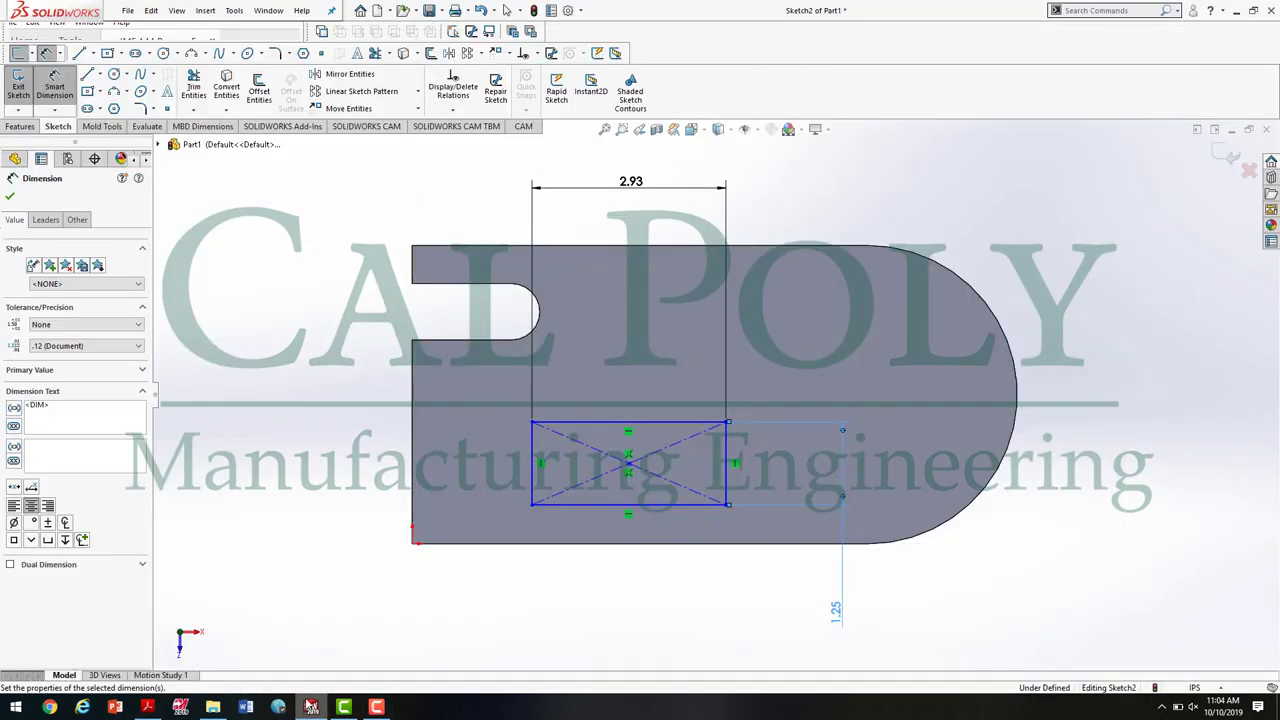
# Position the rectangle 2.00 from the part's left edge and 2.75 below its top edge
pyautogui.click(533, 497)
pyautogui.click(412, 488)
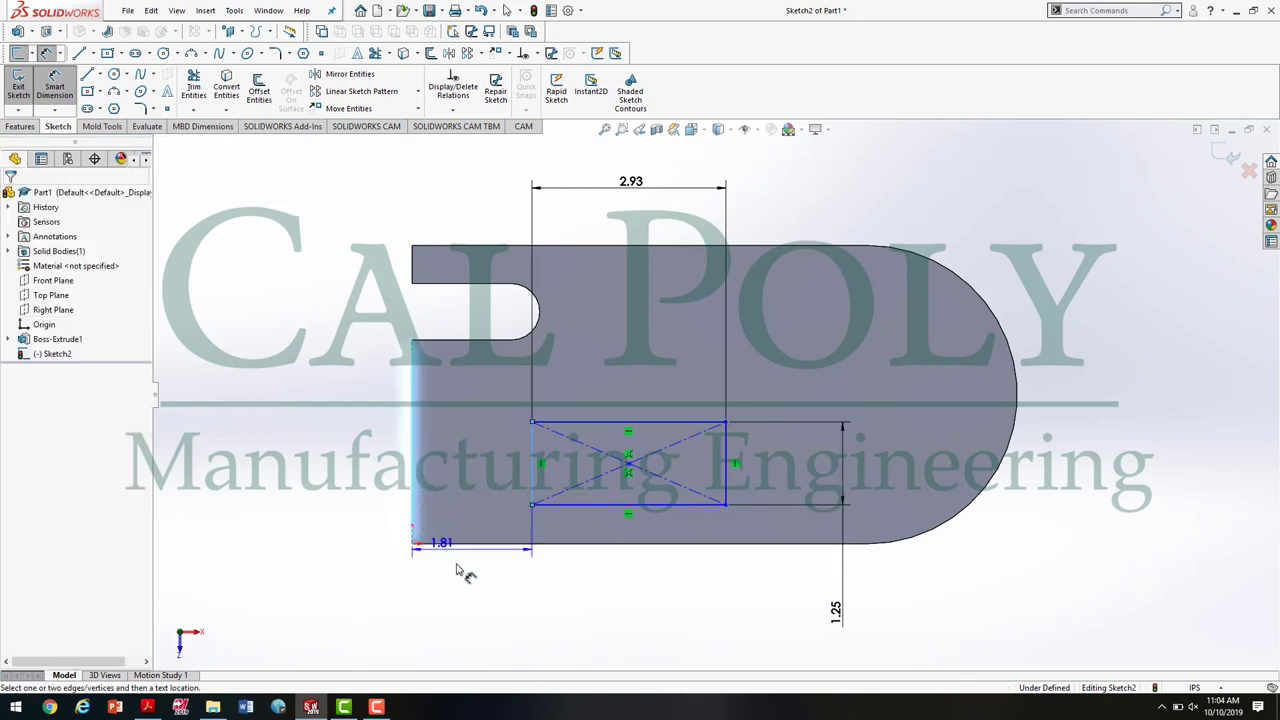
pyautogui.click(480, 620)
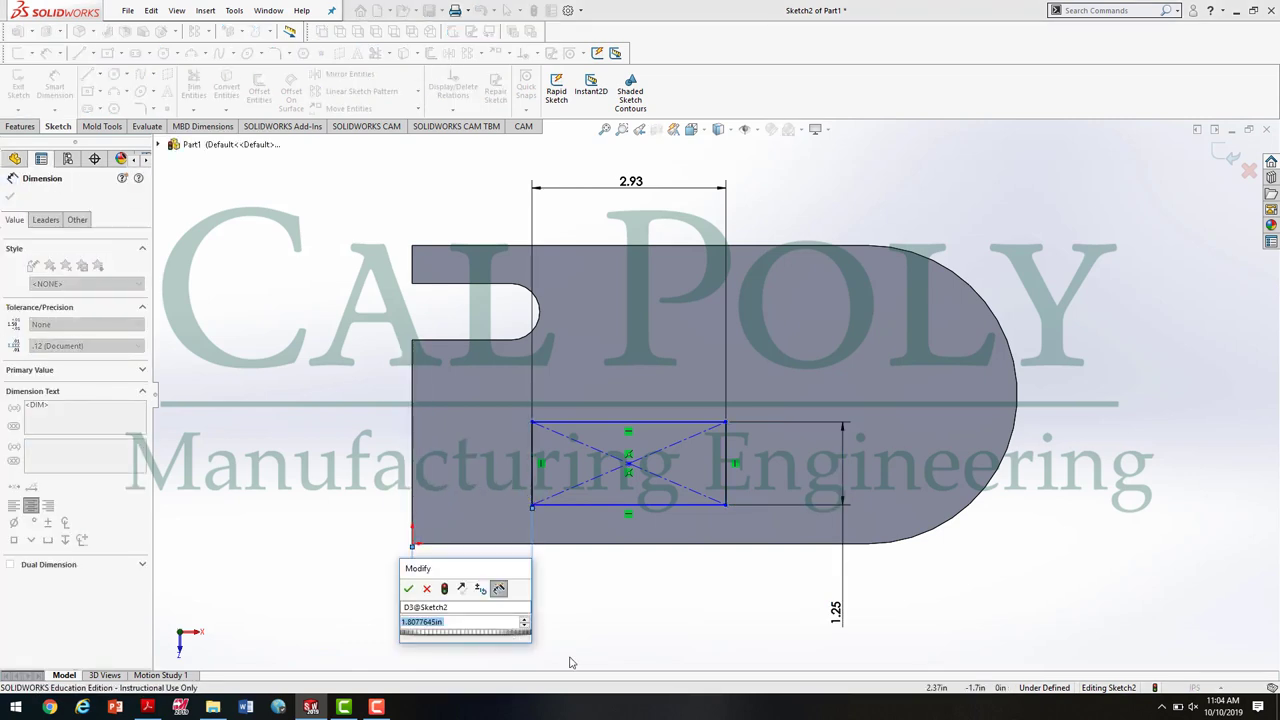
pyautogui.write('2')
pyautogui.press('Return')
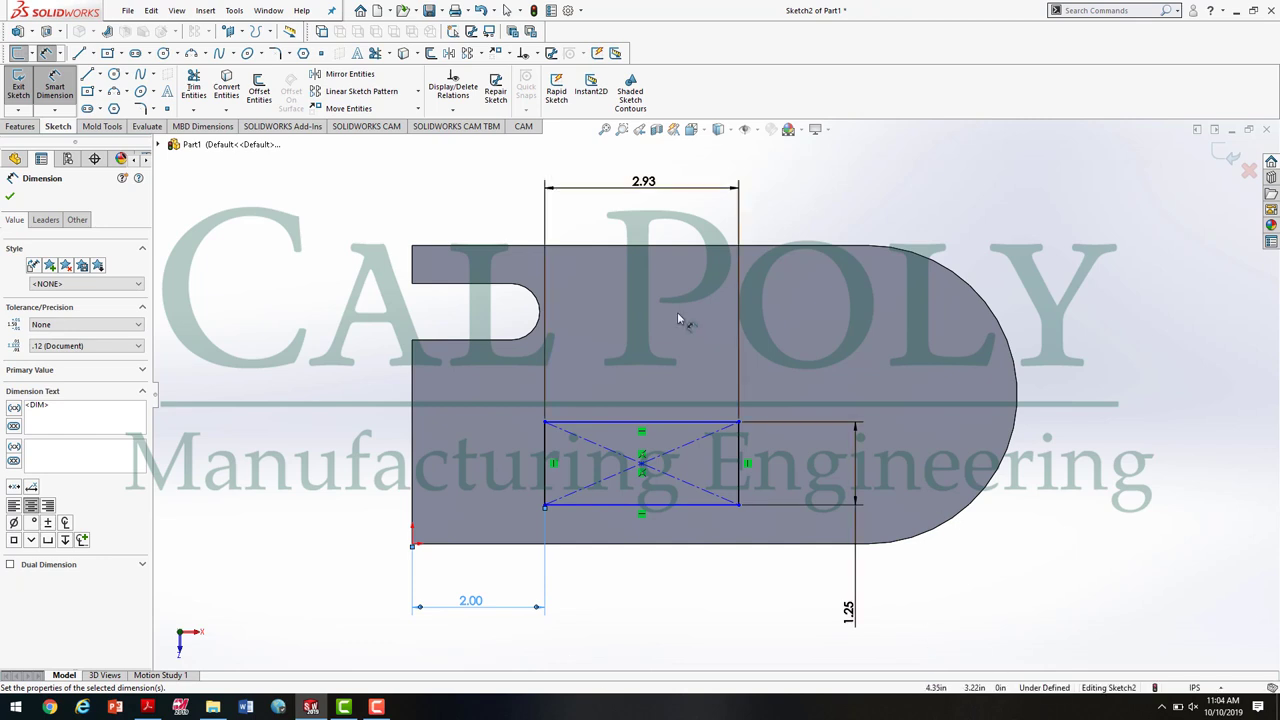
pyautogui.click(698, 421)
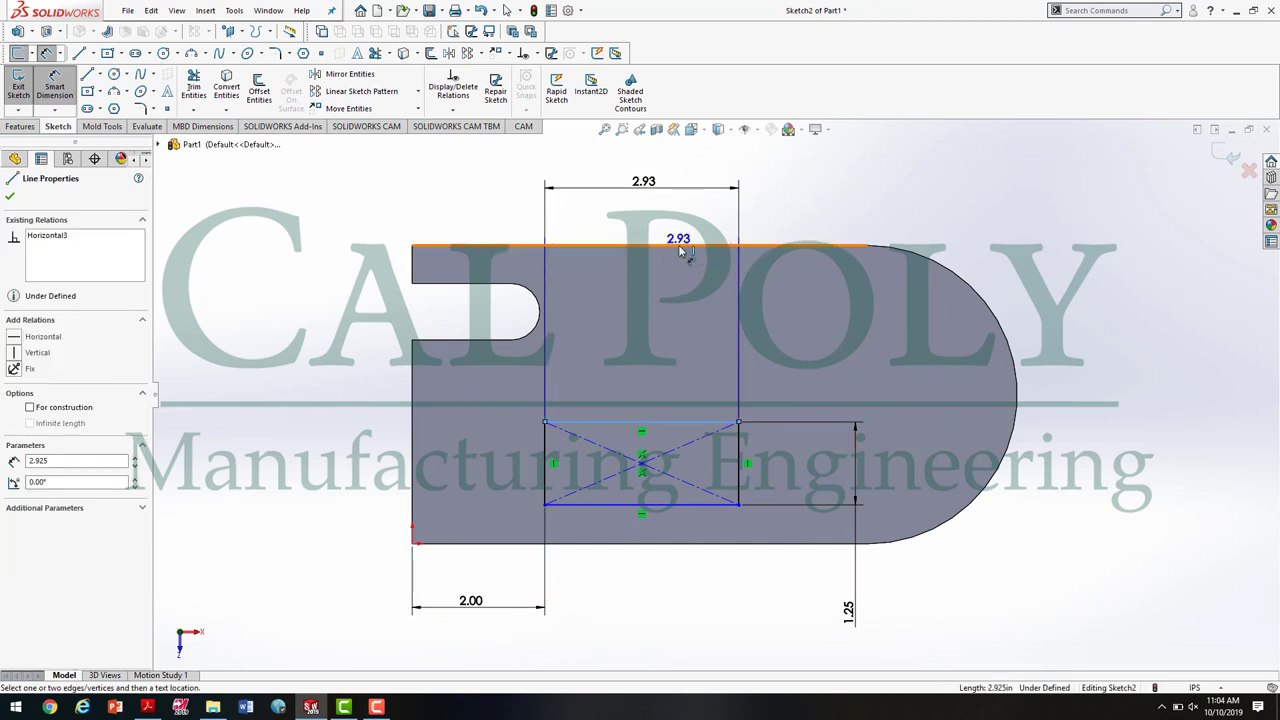
pyautogui.click(678, 244)
pyautogui.click(323, 316)
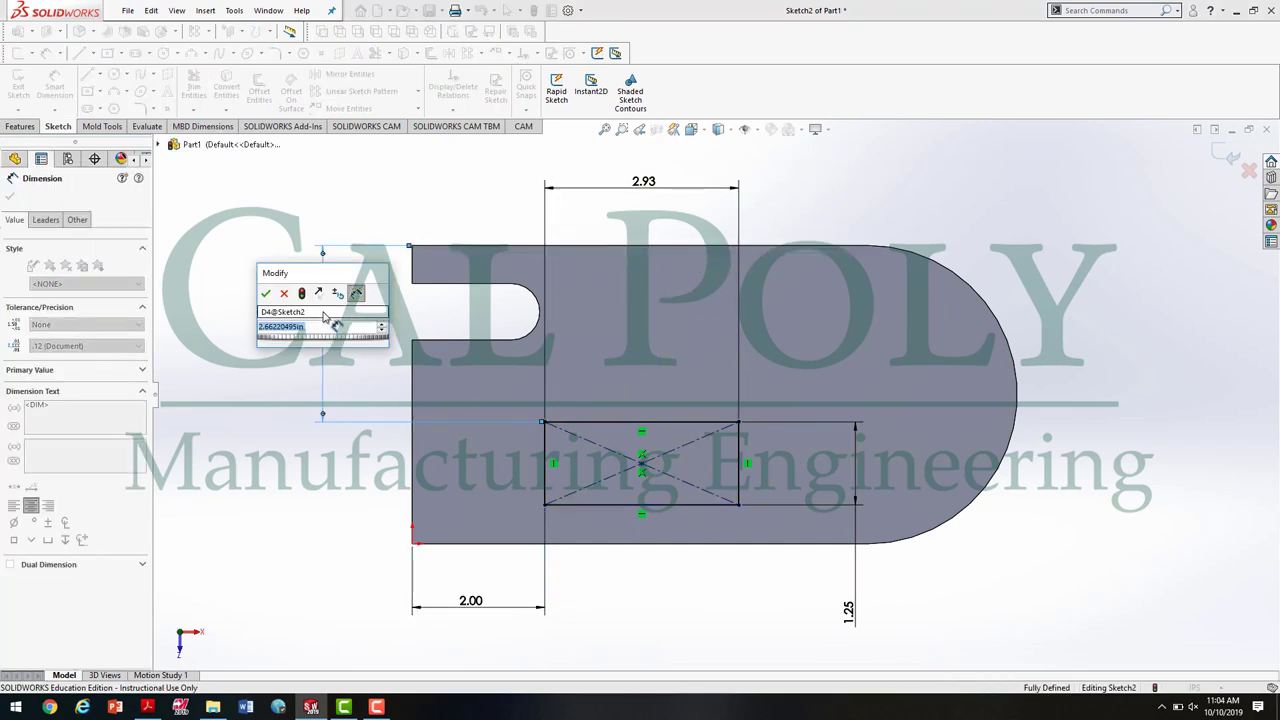
pyautogui.write('2.75')
pyautogui.press('Return')
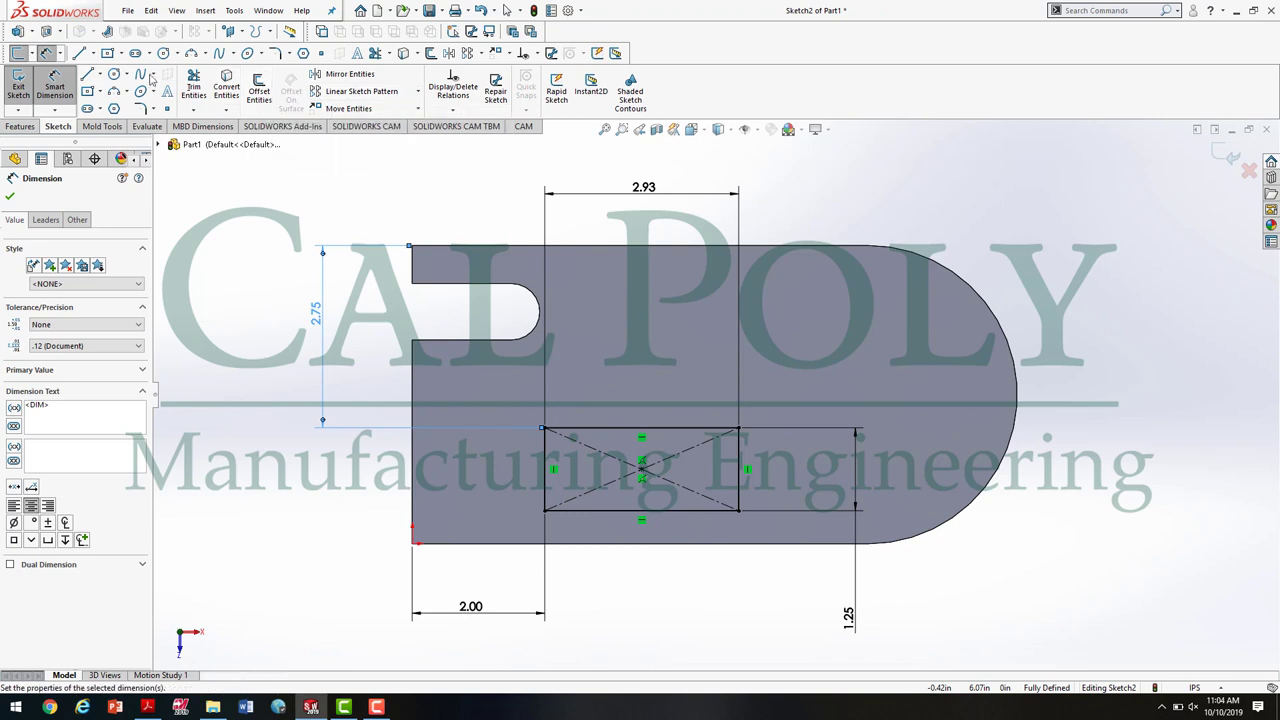
# Apply 0.325 in sketch fillets to all four corners of the rectangle
pyautogui.click(153, 109)
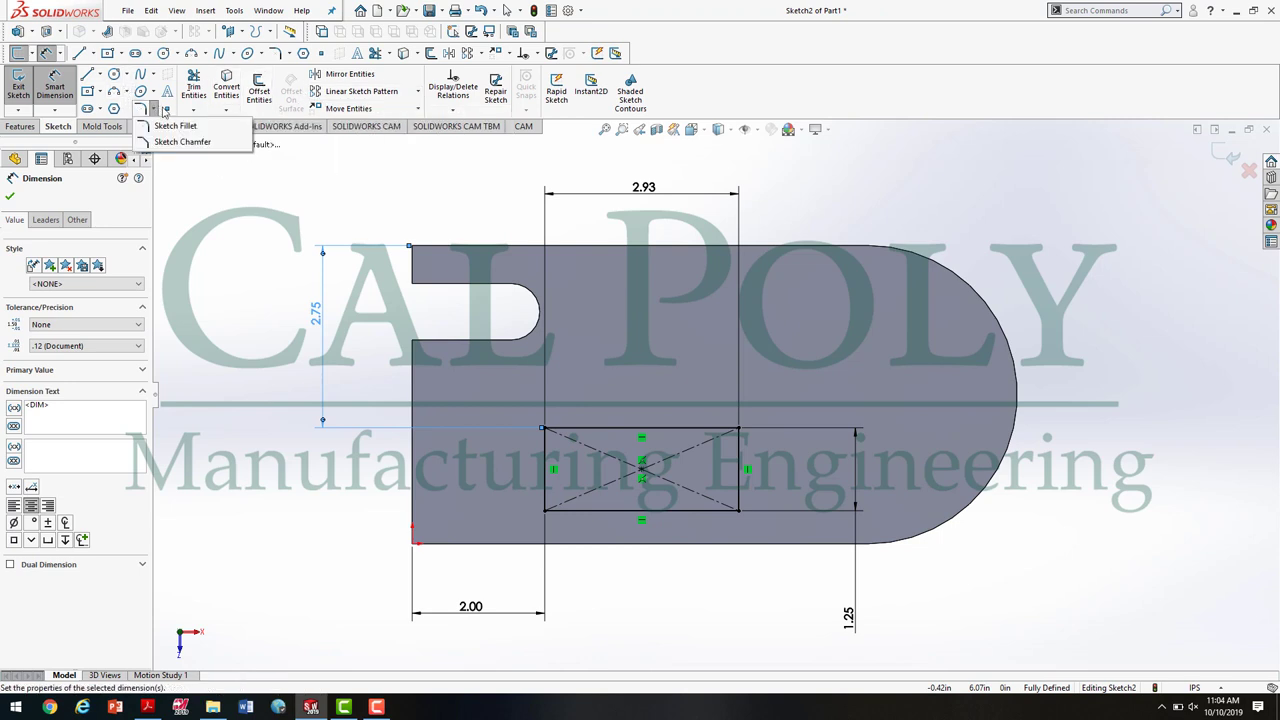
pyautogui.click(153, 109)
pyautogui.click(153, 109)
pyautogui.click(161, 127)
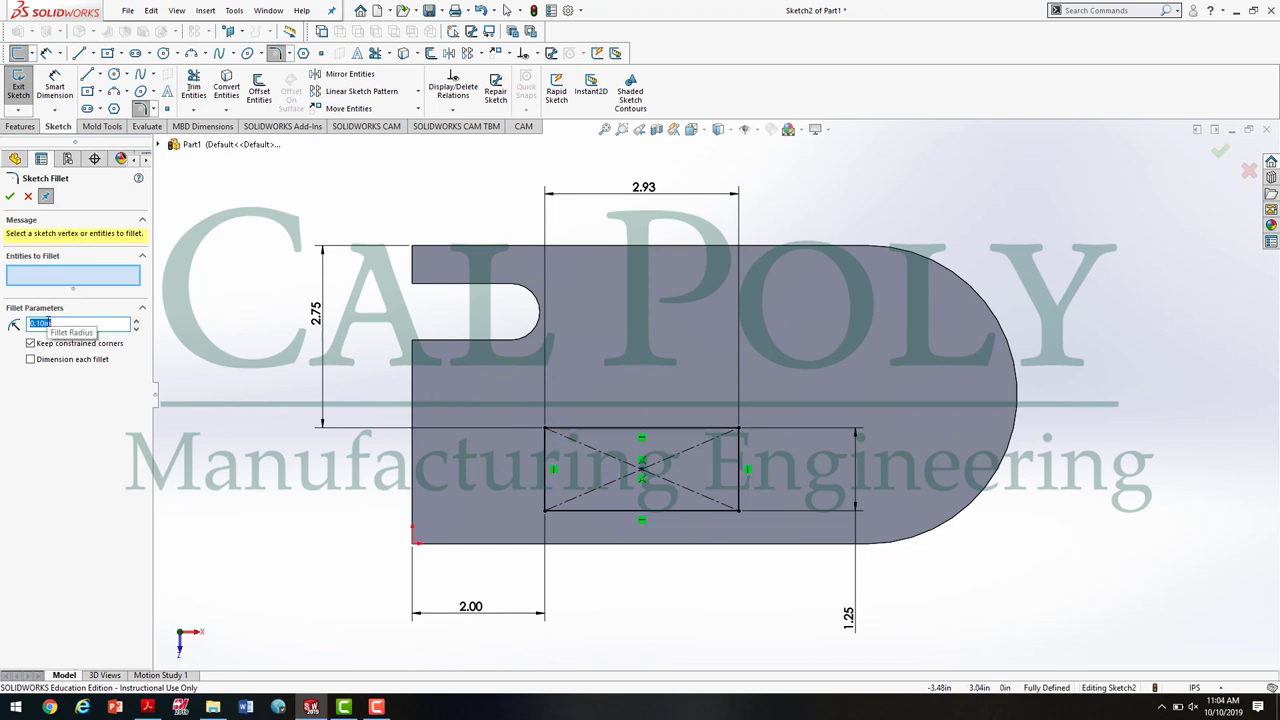
pyautogui.write('.275')
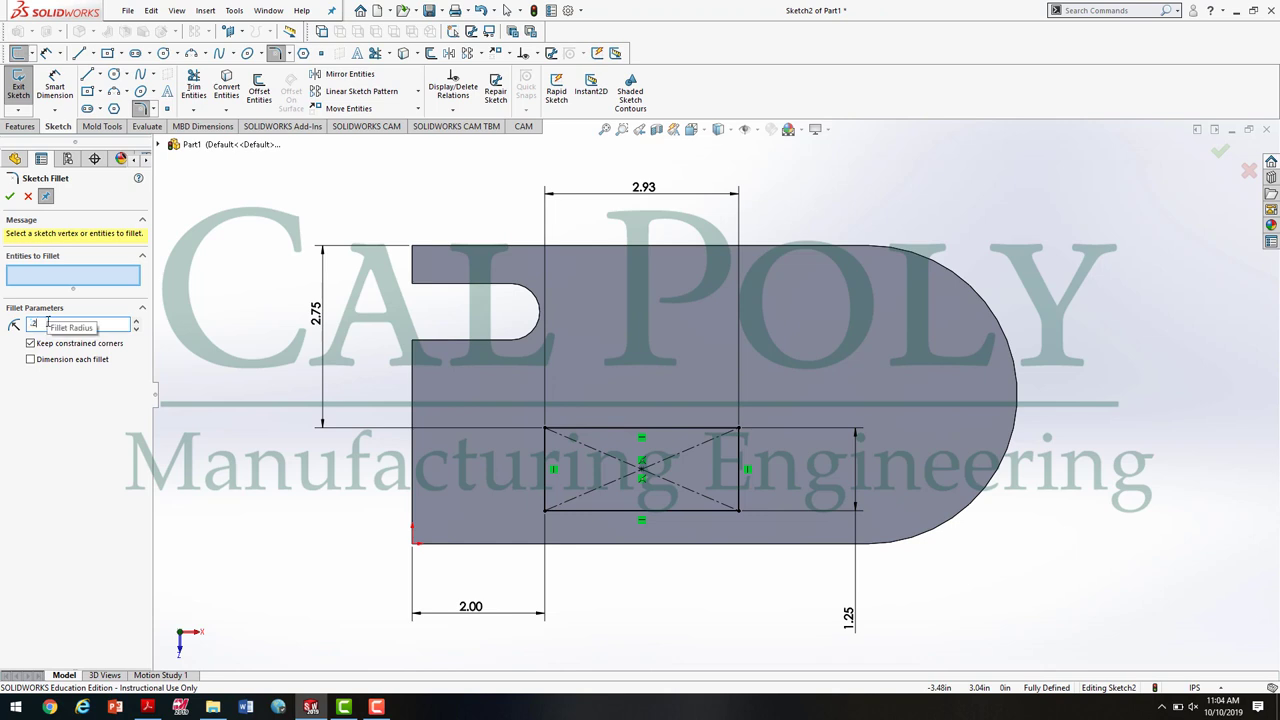
pyautogui.click(544, 429)
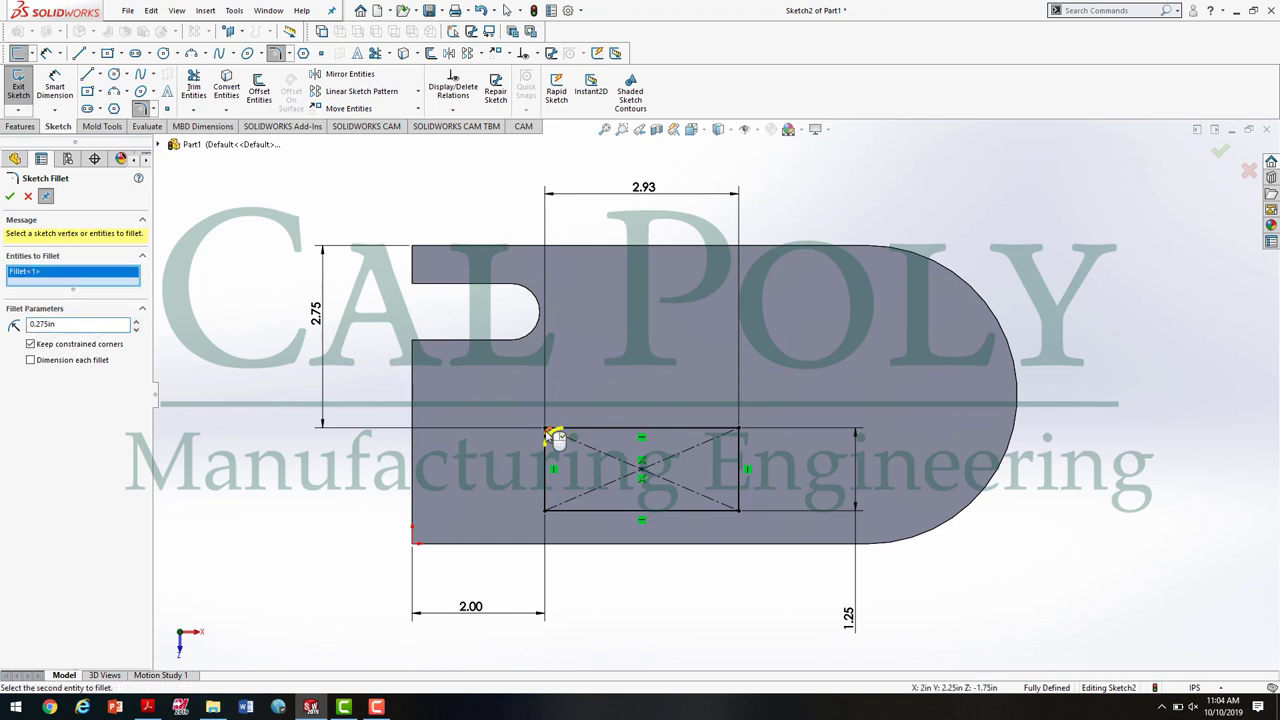
pyautogui.click(546, 511)
pyautogui.click(737, 509)
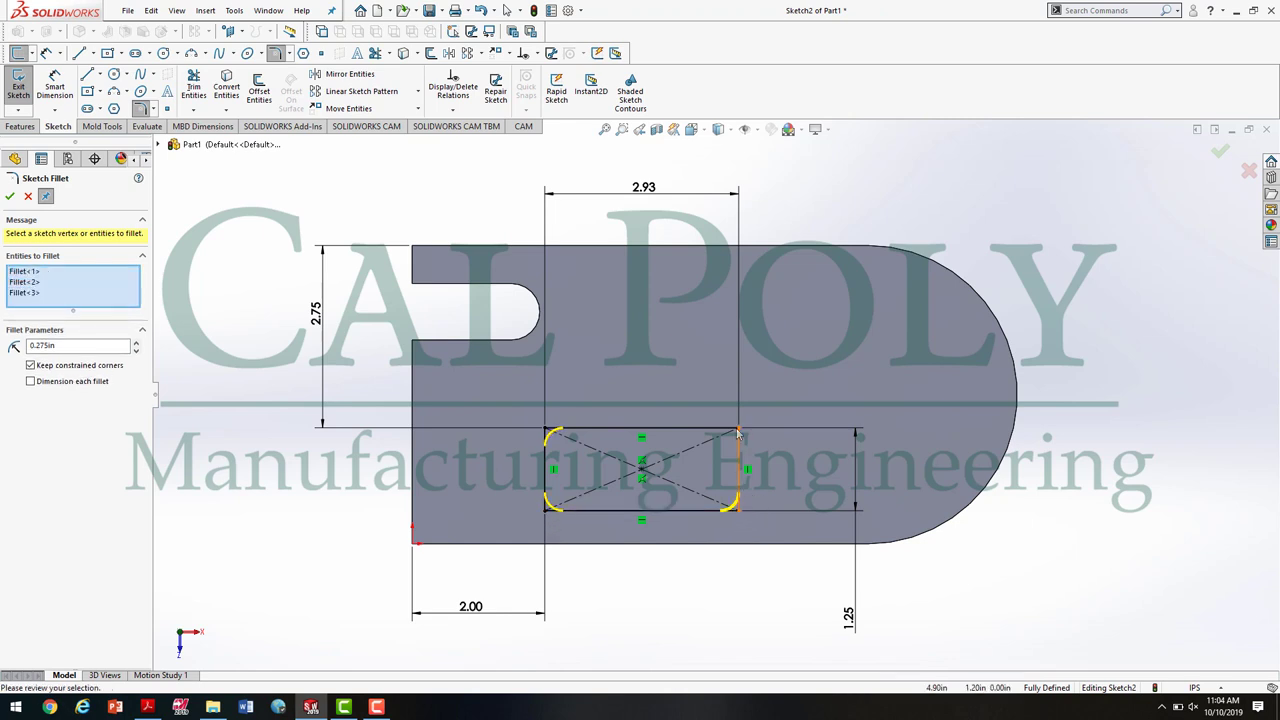
pyautogui.click(738, 431)
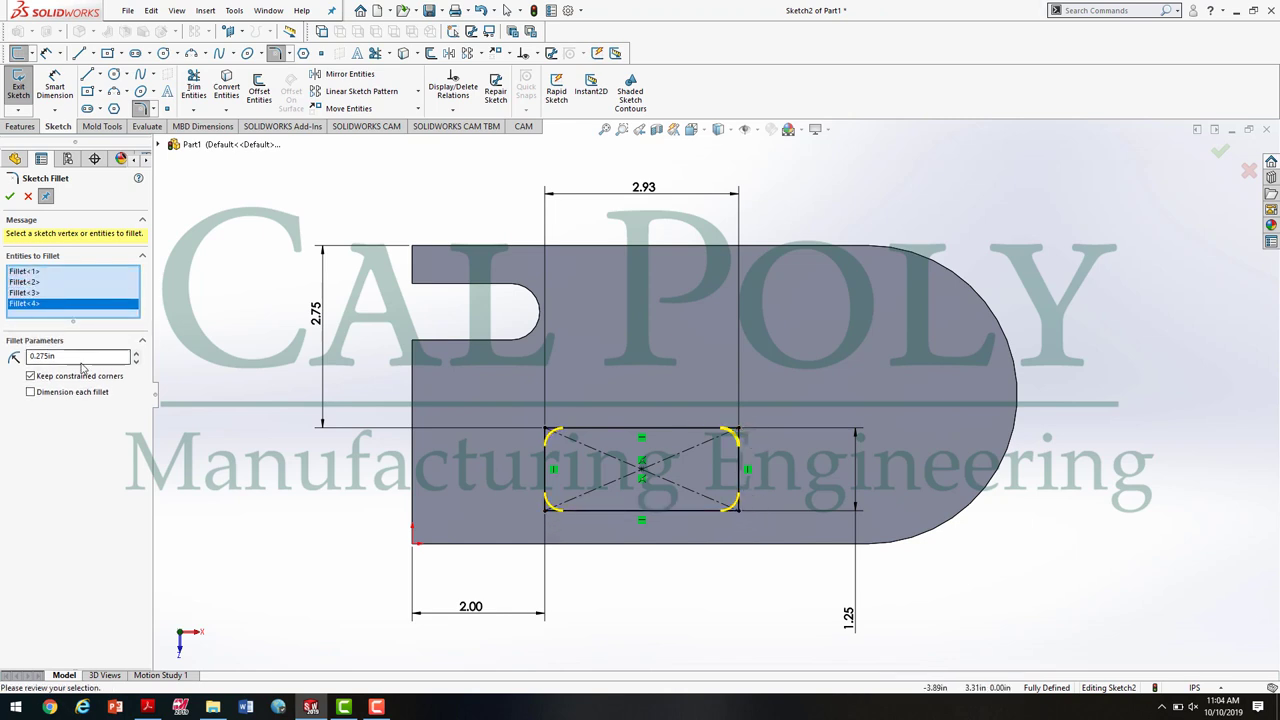
pyautogui.moveTo(60, 356); pyautogui.dragTo(3, 362)
pyautogui.press('Return')
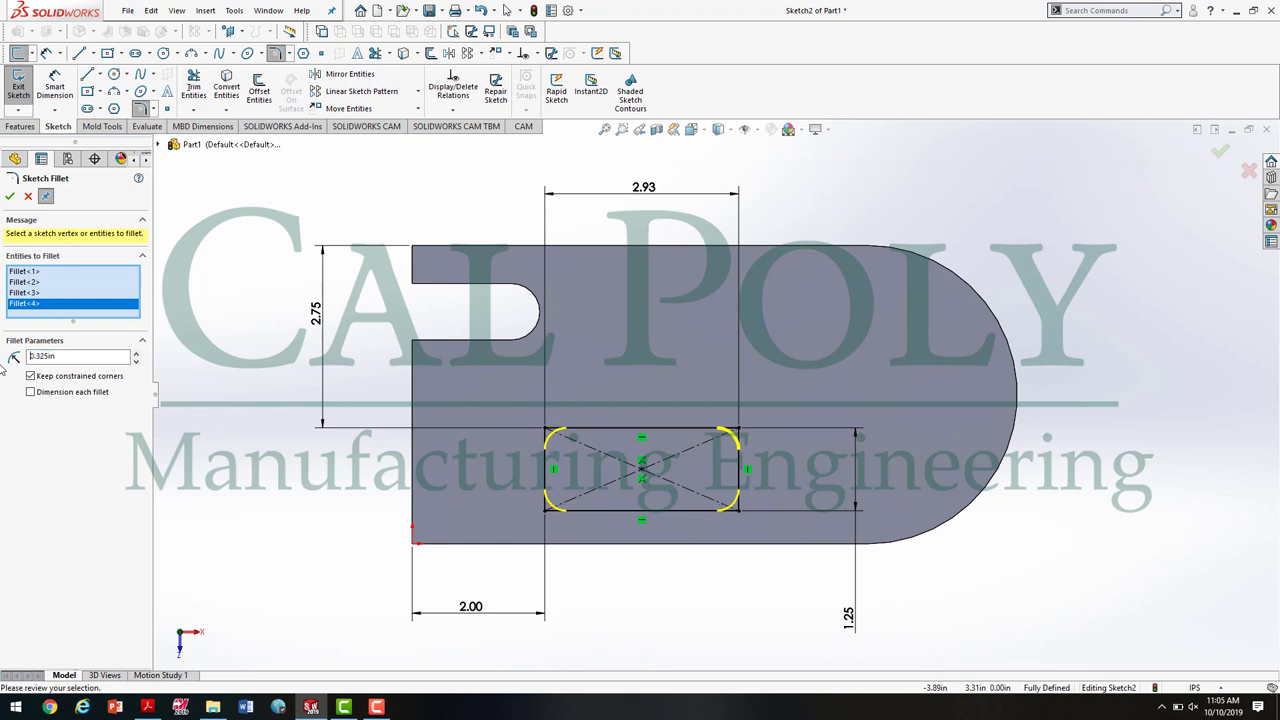
pyautogui.click(10, 196)
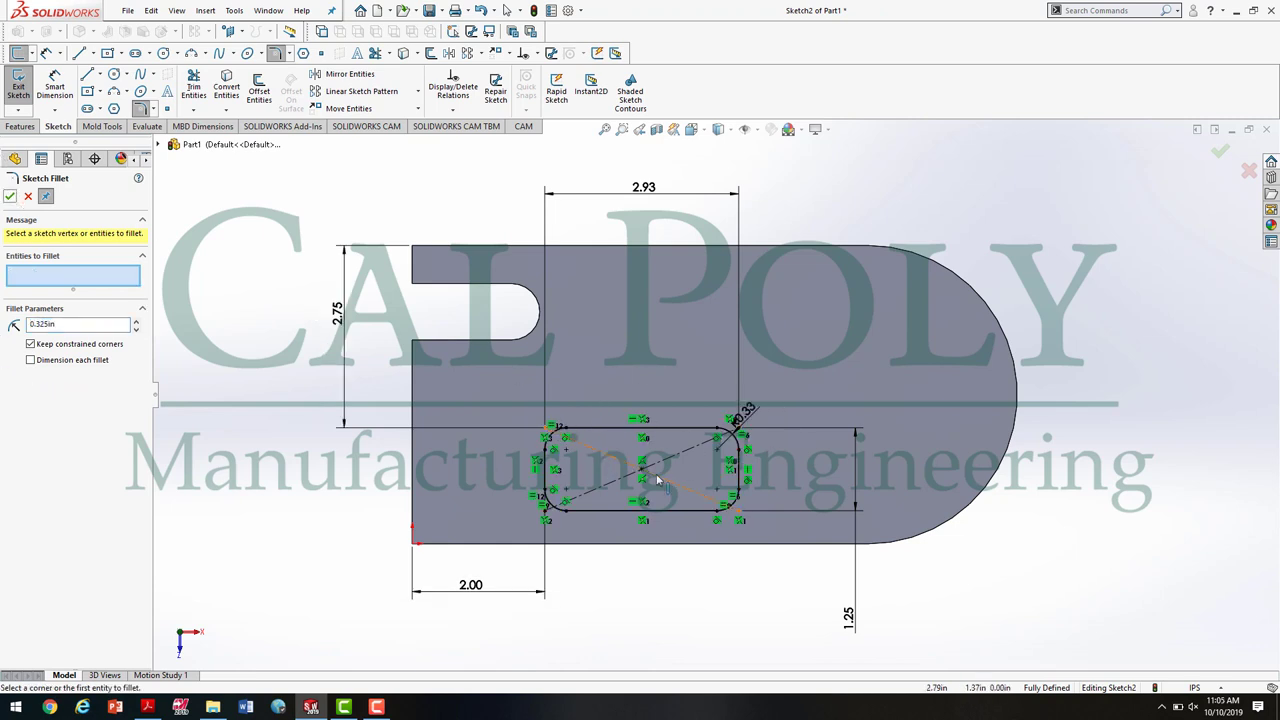
# Extrude the rounded rectangle 1.00 in blind as Boss-Extrude2 and orbit to inspect the result
pyautogui.click(18, 88)
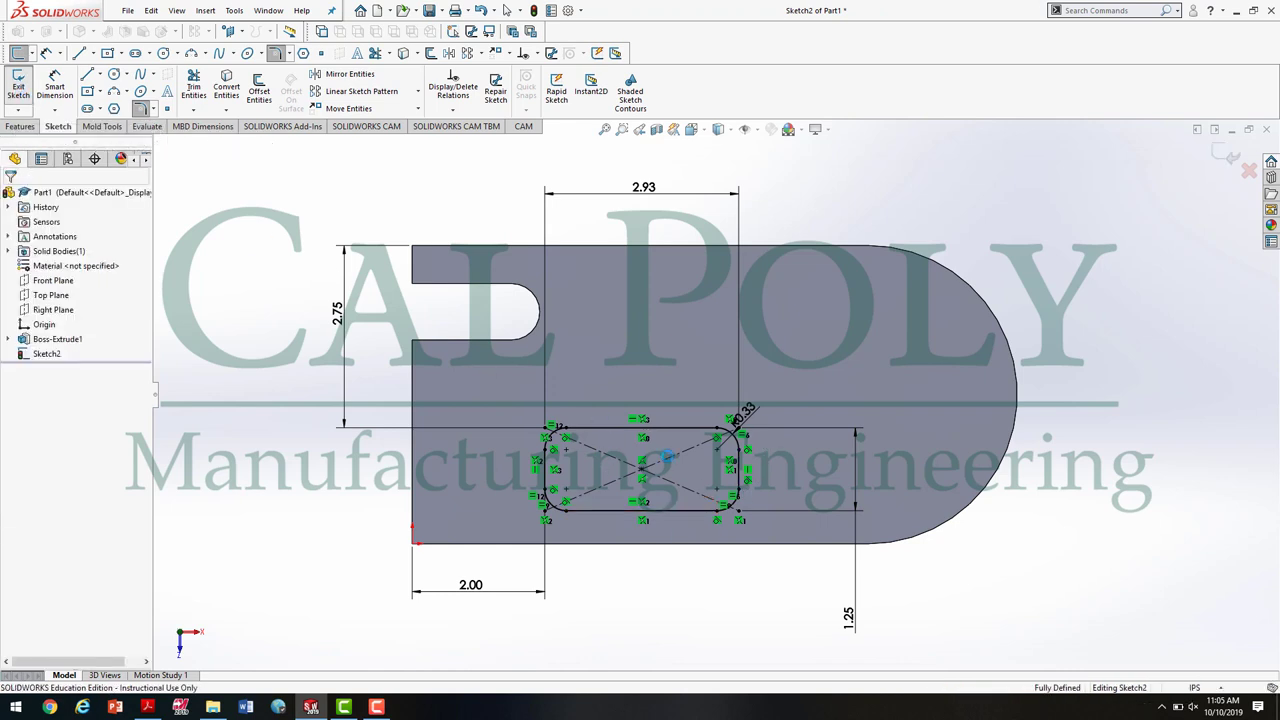
pyautogui.press('e')
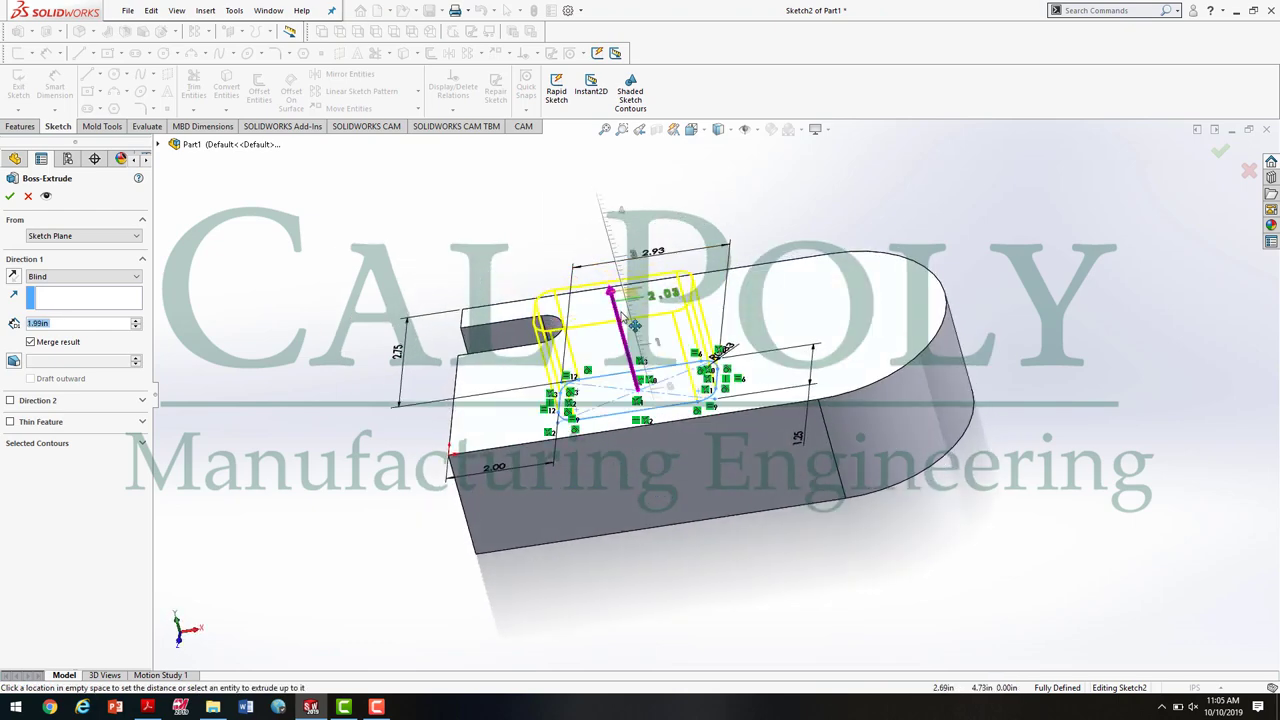
pyautogui.moveTo(607, 283); pyautogui.dragTo(620, 328)
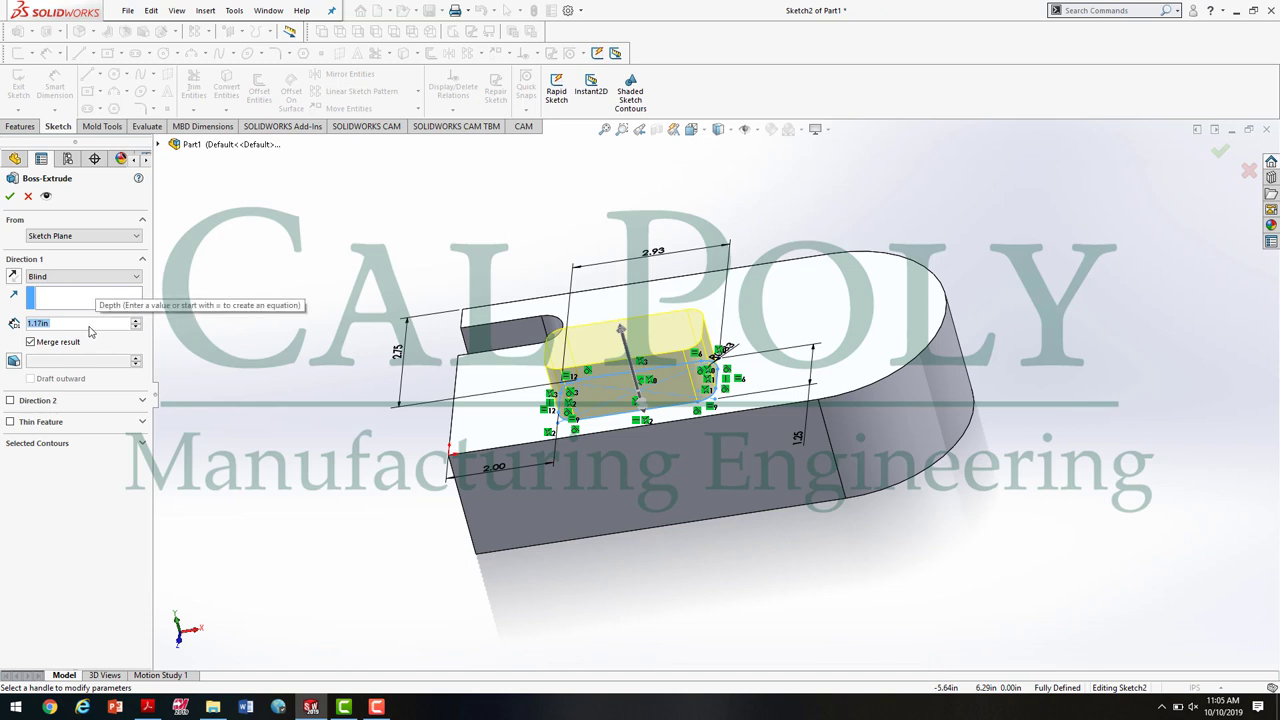
pyautogui.write('1')
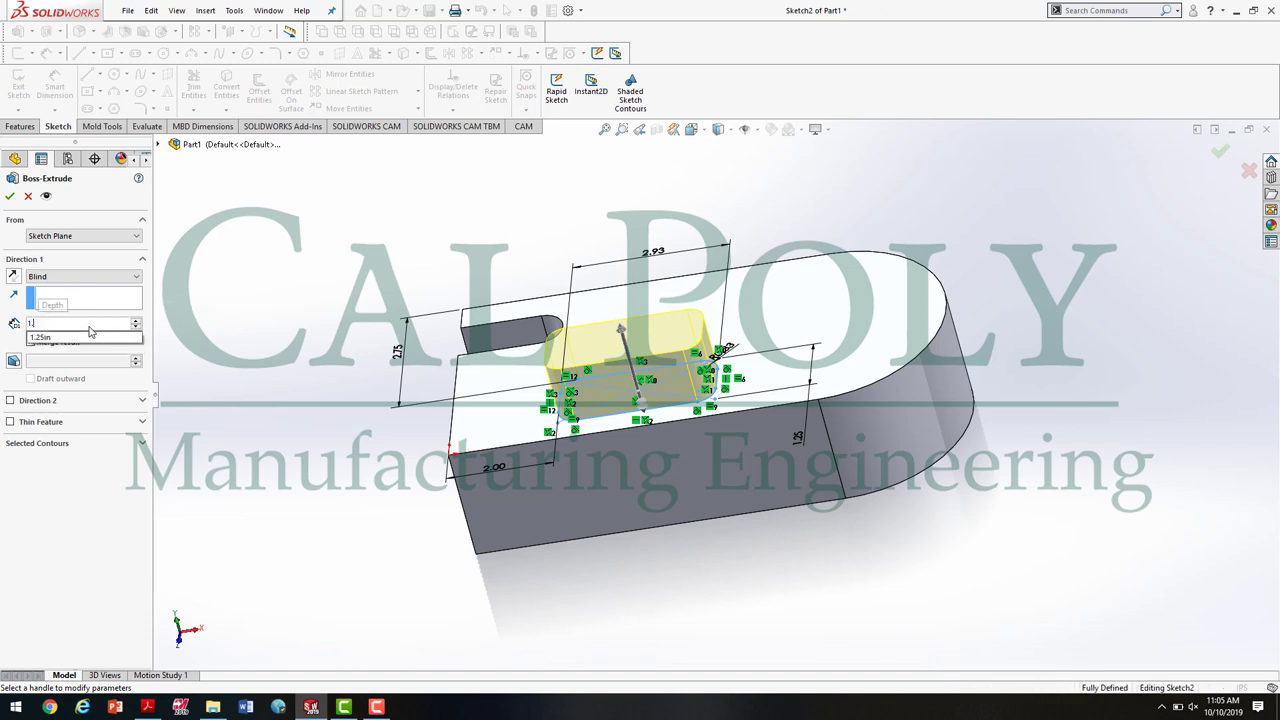
pyautogui.press('Return')
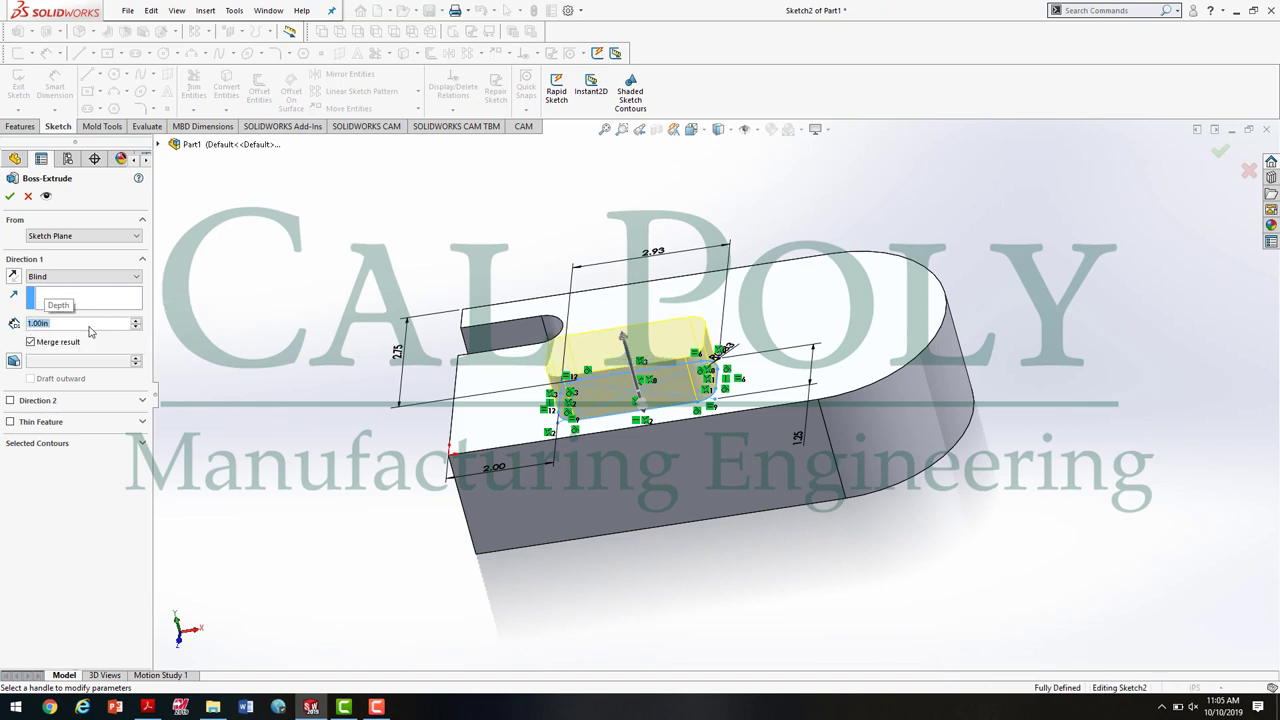
pyautogui.click(11, 196)
pyautogui.click(969, 590)
pyautogui.moveTo(766, 514); pyautogui.dragTo(806, 500, button='middle')
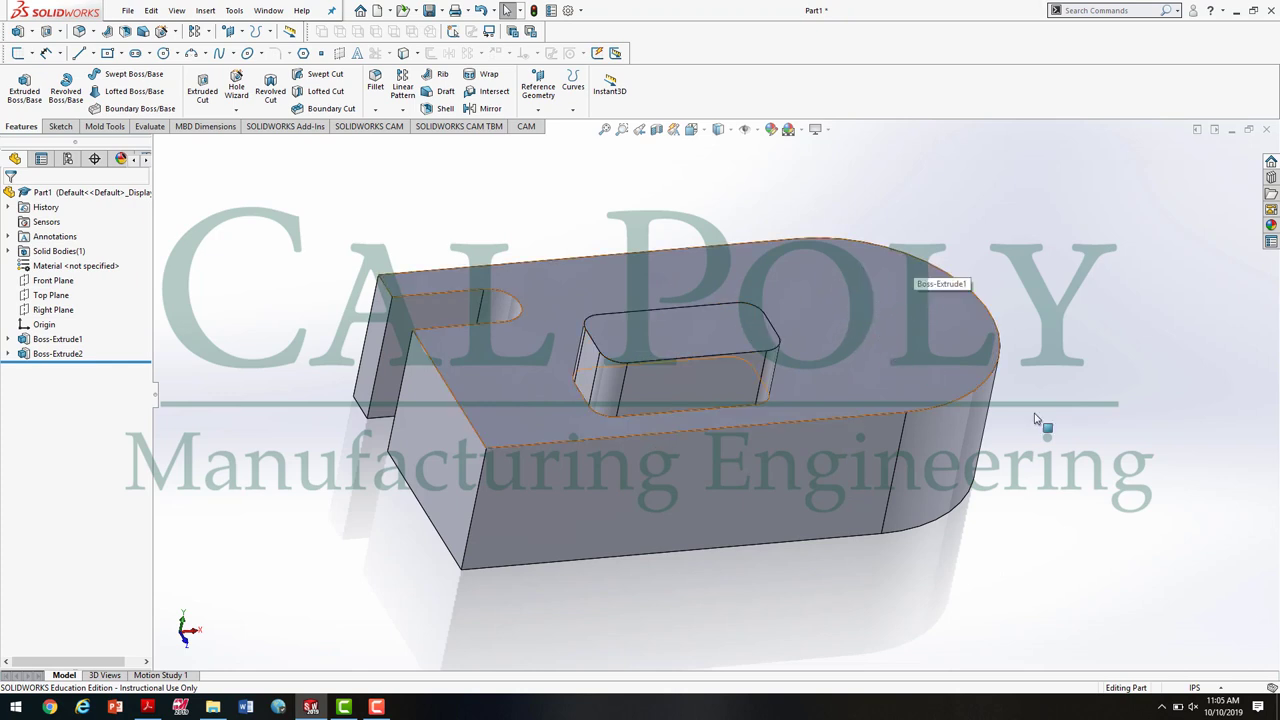
pyautogui.click(147, 707)
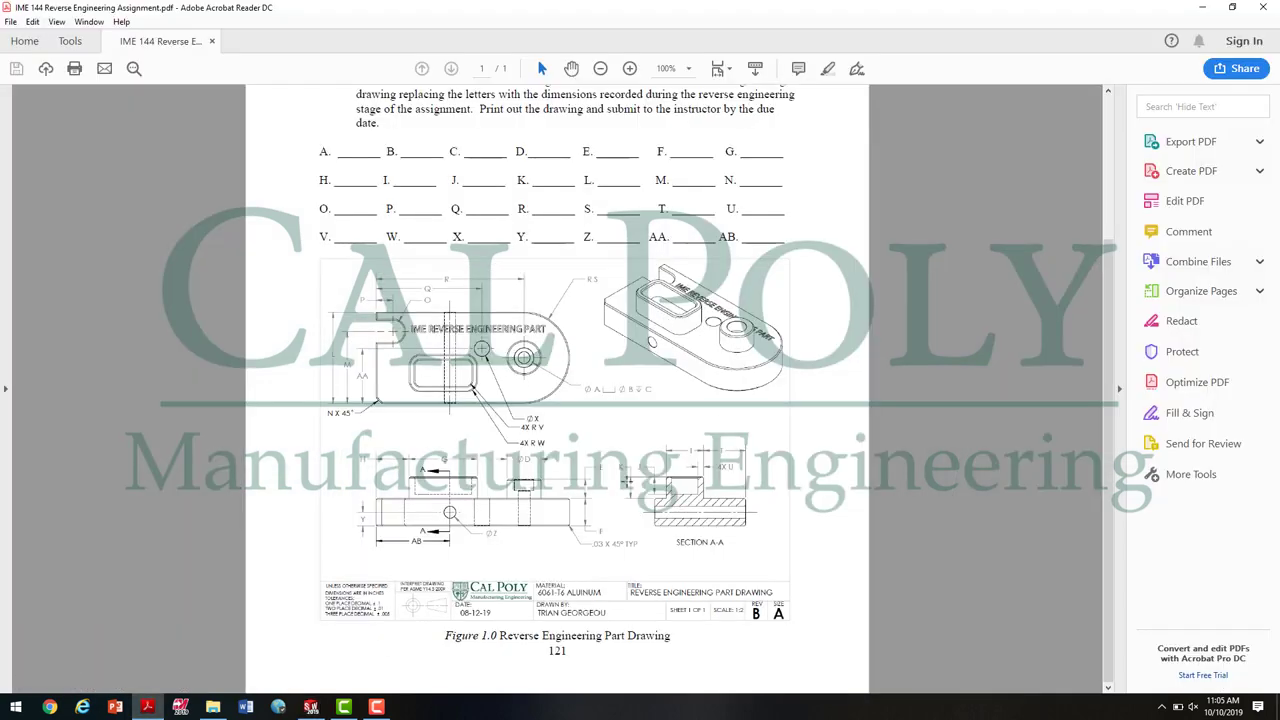
pyautogui.click(311, 707)
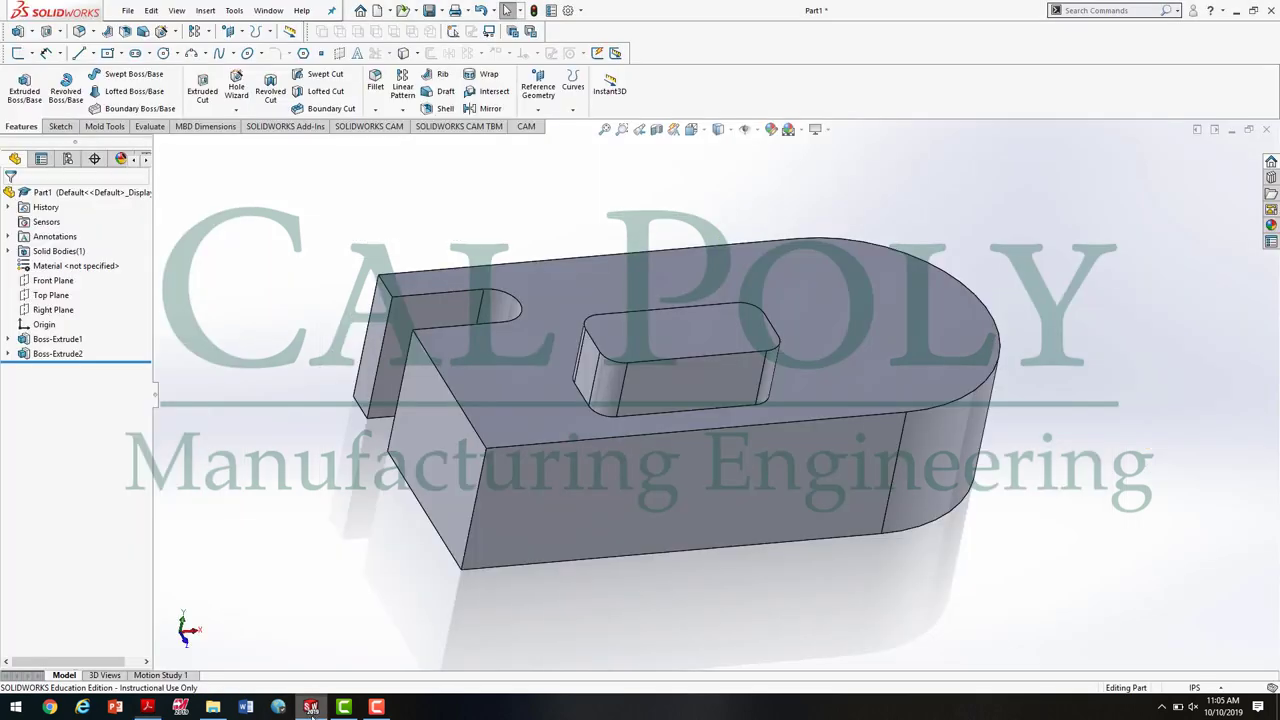
# Sketch on the block's top face, viewed Normal To, with a circle at the rounded end's arc centre
pyautogui.click(24, 84)
pyautogui.click(881, 318)
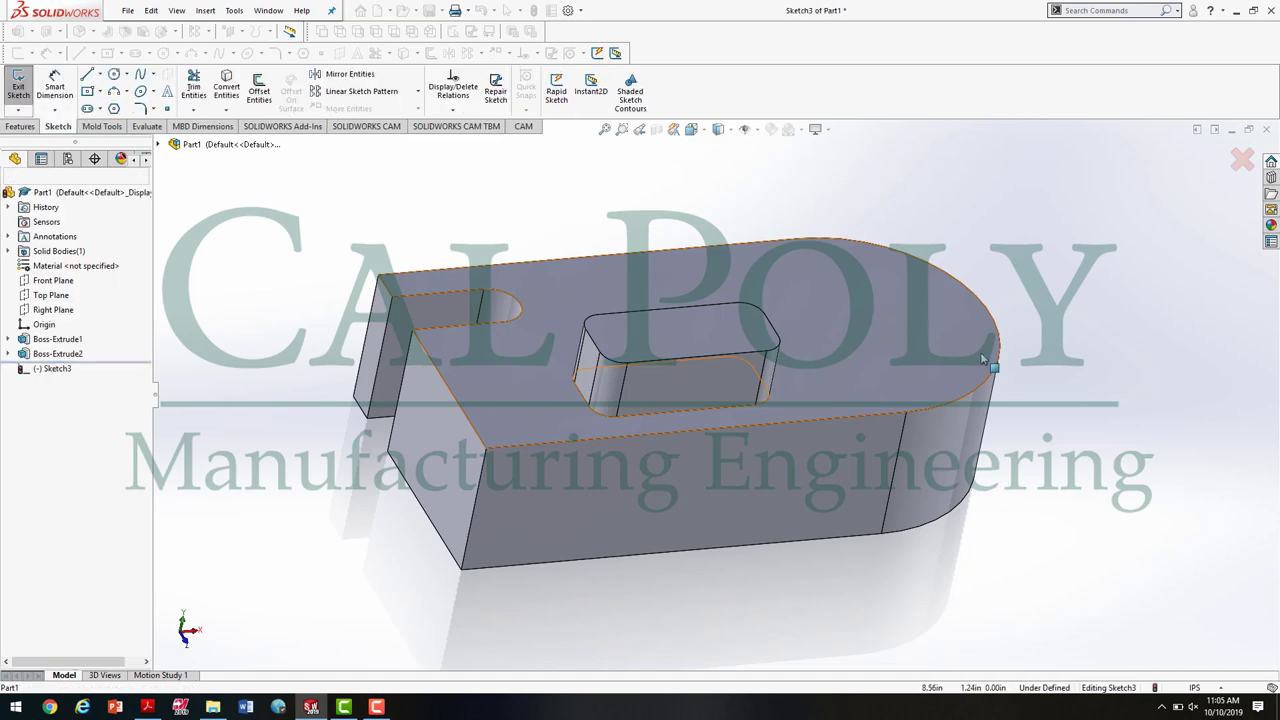
pyautogui.press('space')
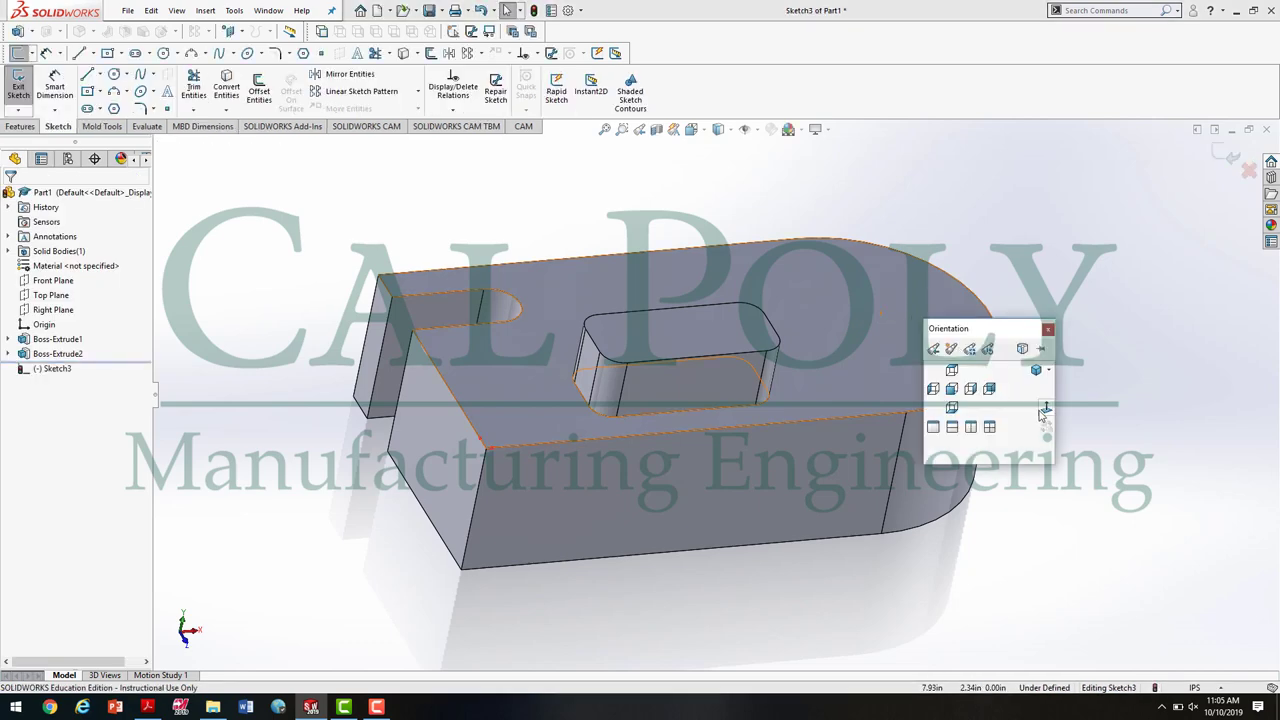
pyautogui.click(1043, 410)
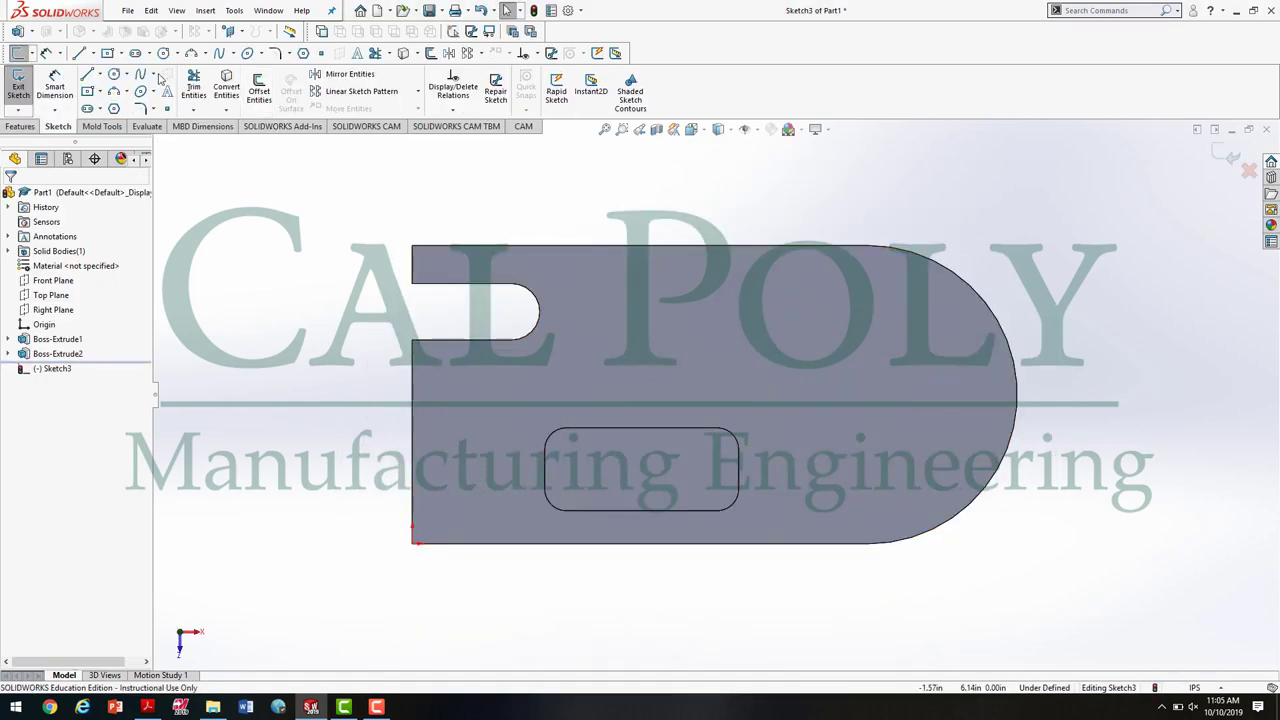
pyautogui.click(114, 76)
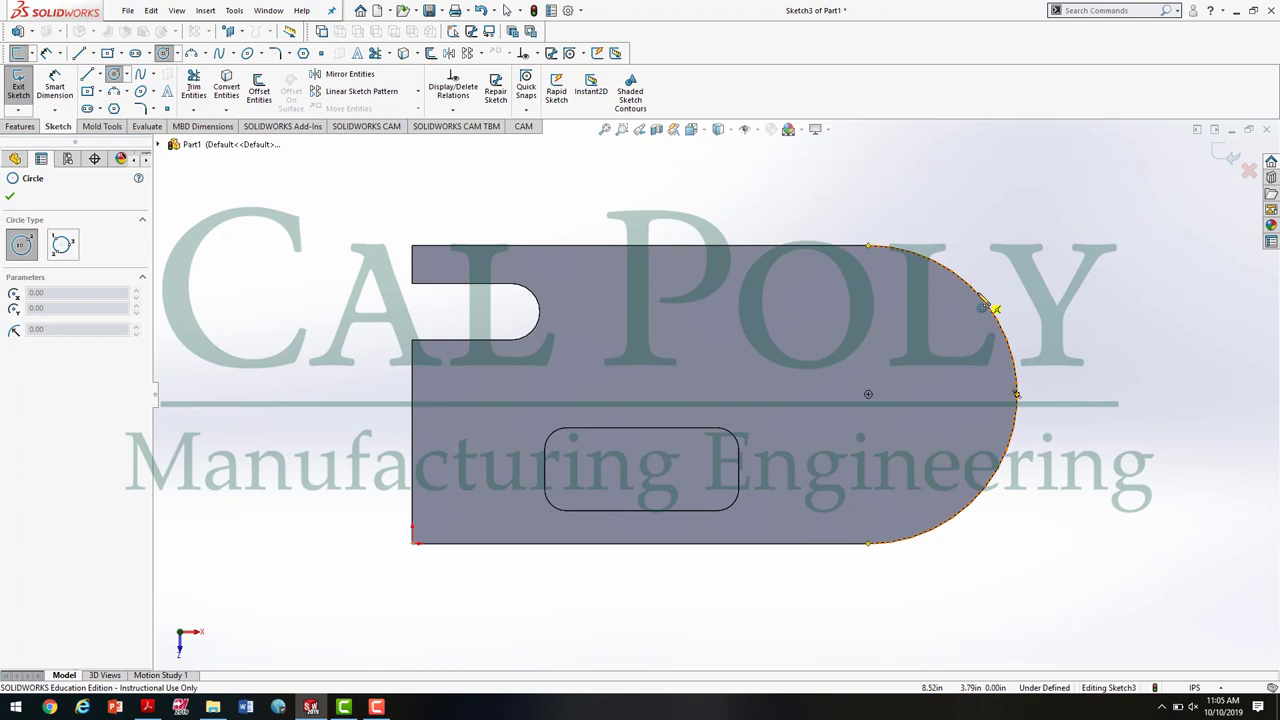
pyautogui.click(868, 395)
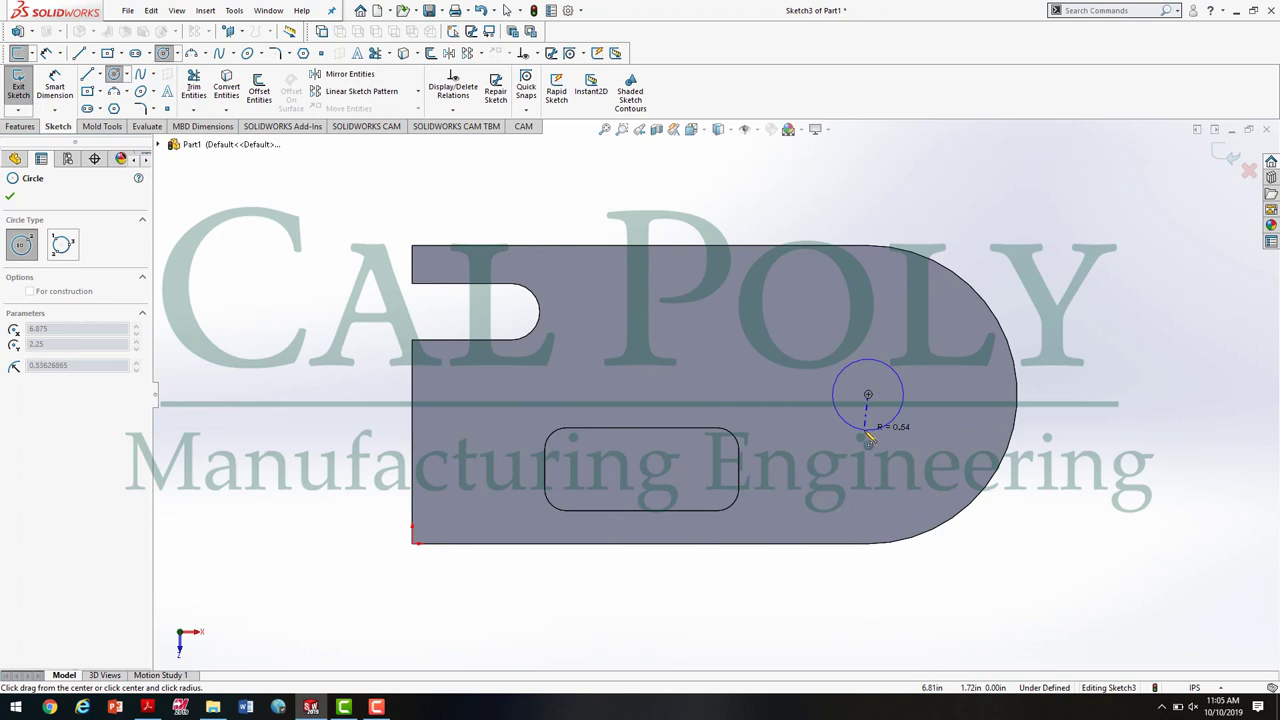
pyautogui.click(867, 432)
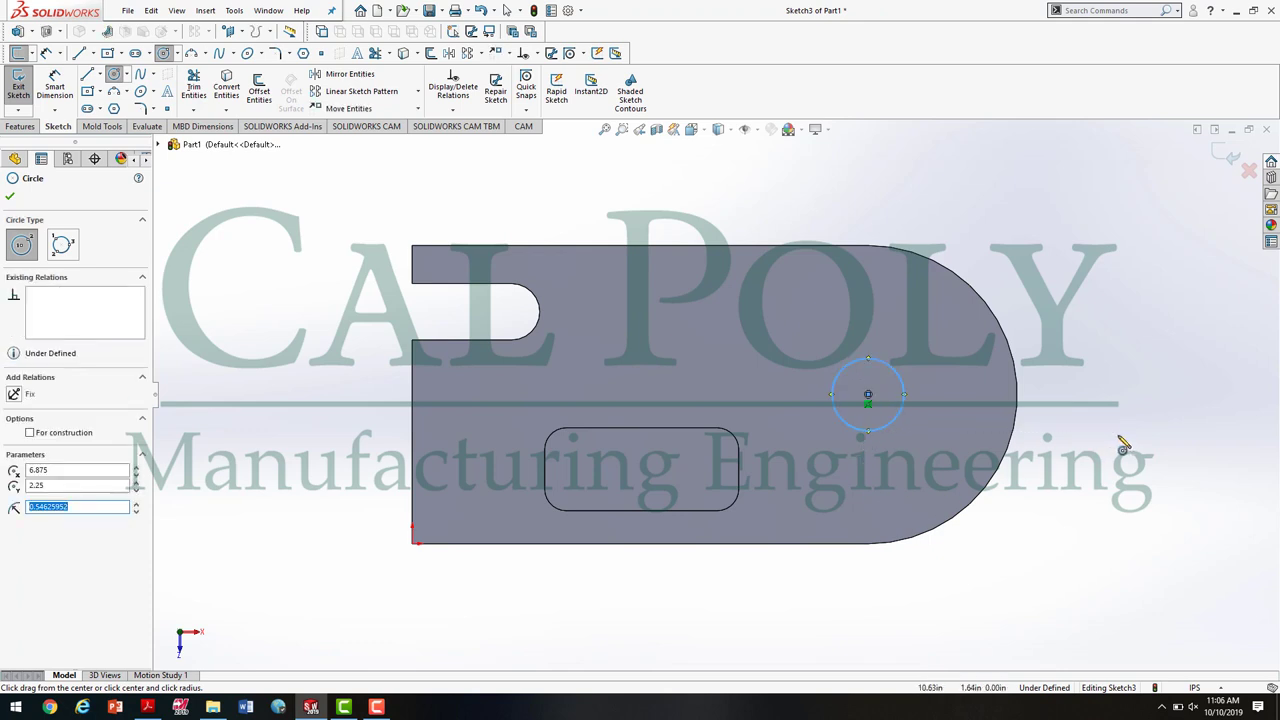
# Dimension the circle's diameter to 2.00 in
pyautogui.click(55, 86)
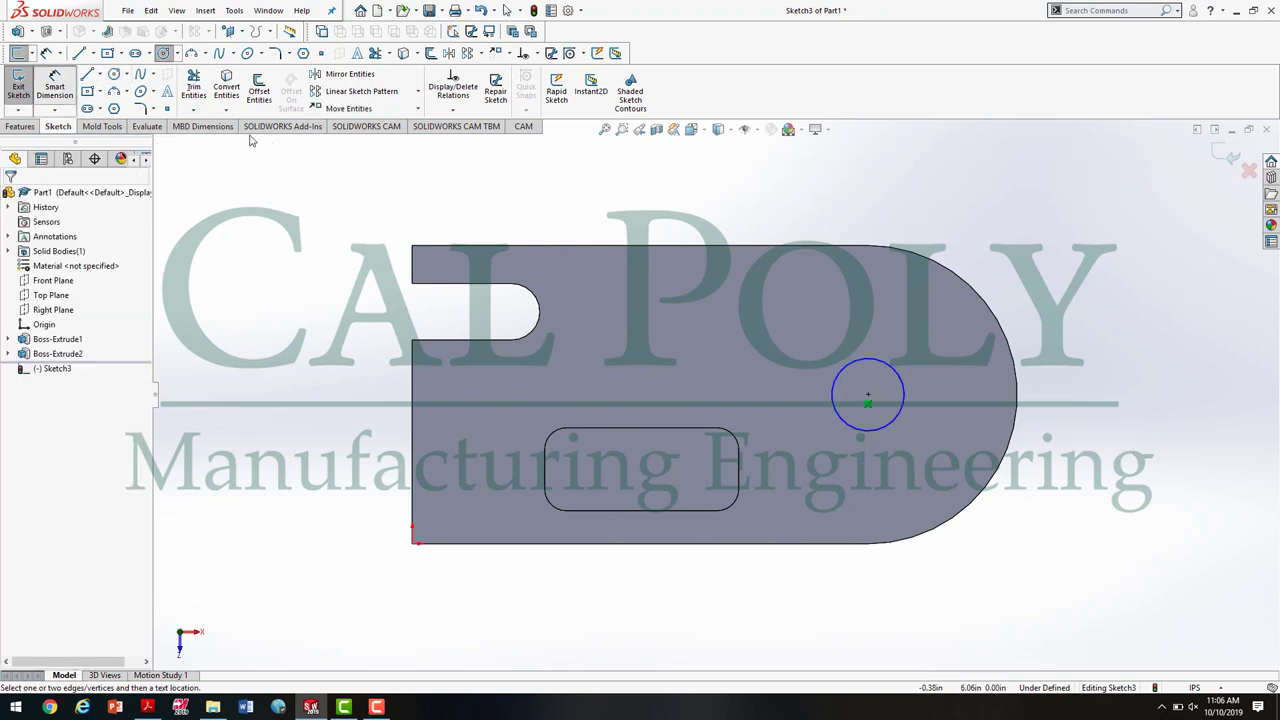
pyautogui.click(900, 372)
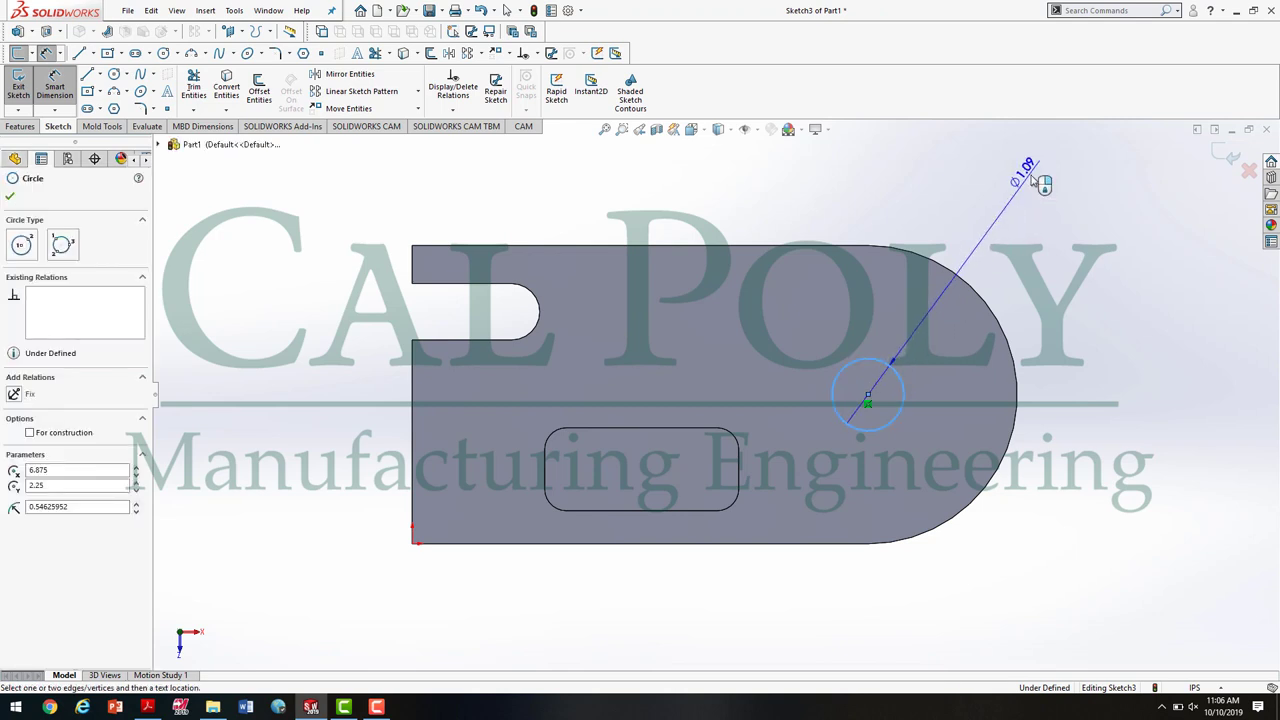
pyautogui.click(1068, 225)
pyautogui.write('2')
pyautogui.press('Return')
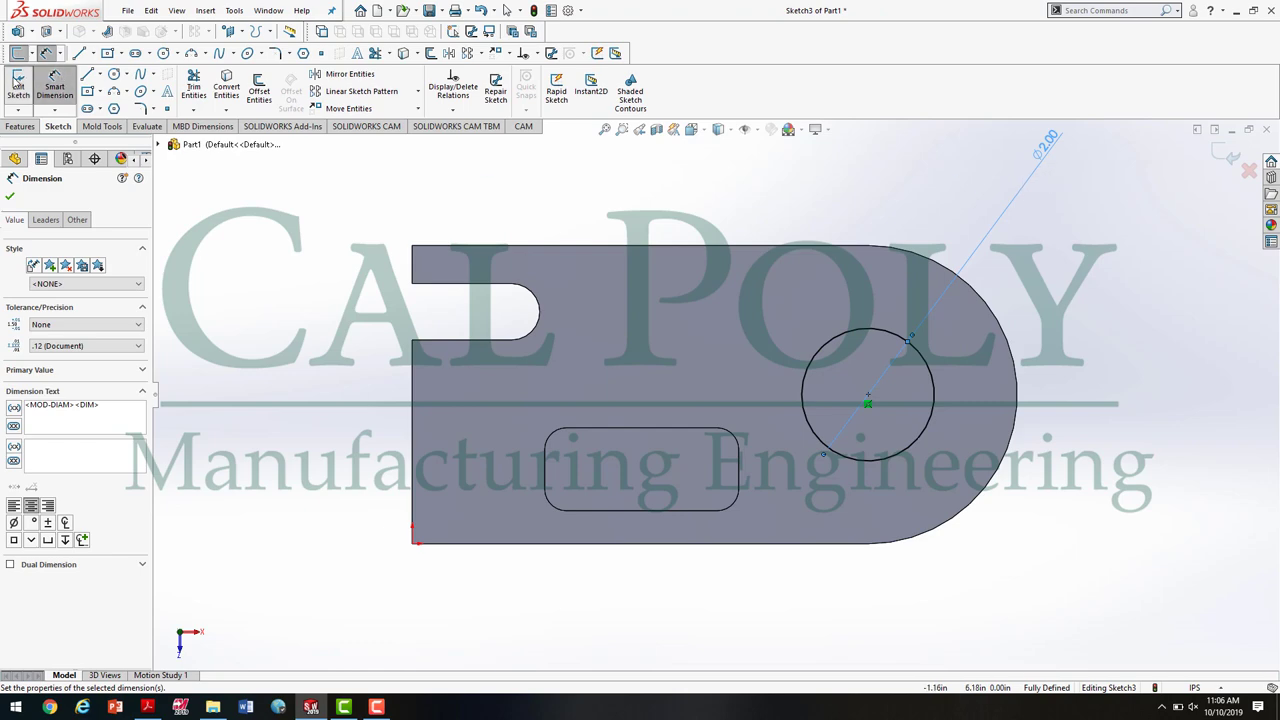
pyautogui.click(18, 85)
pyautogui.press('e')
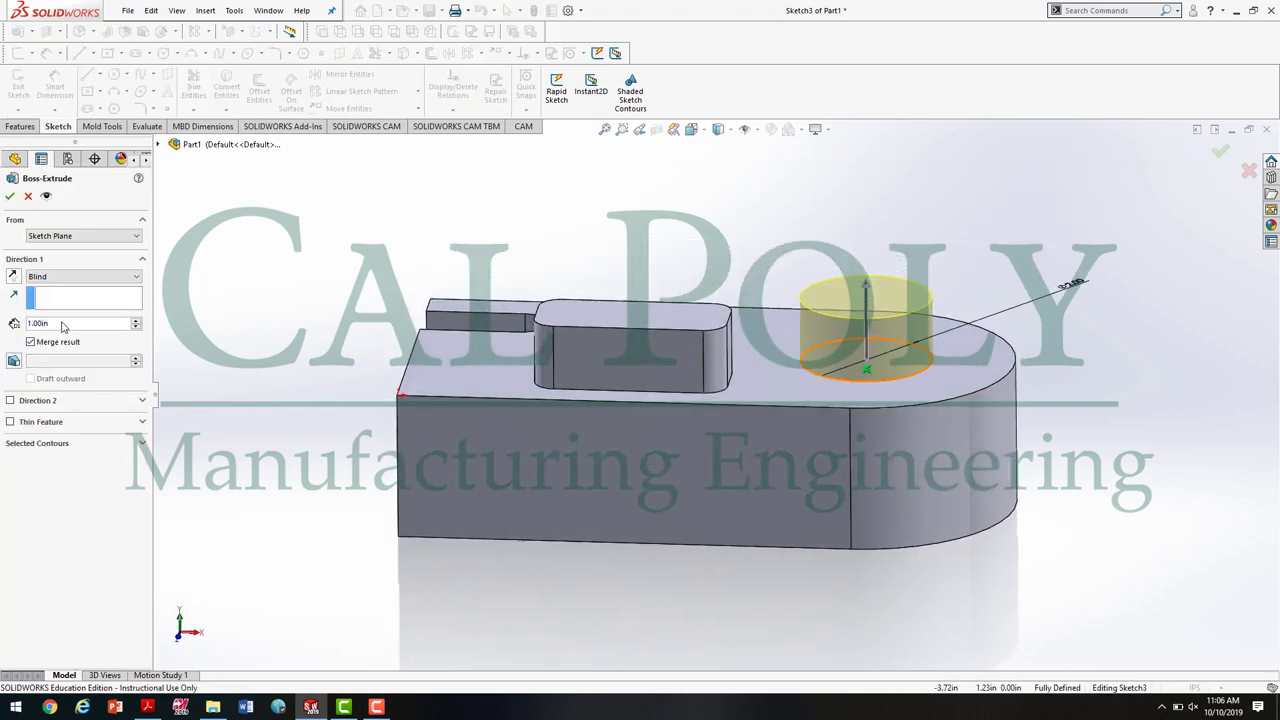
# Extrude the Ø2.00 circle as a Blind 0.925 in cylindrical boss
pyautogui.moveTo(62, 326); pyautogui.dragTo(27, 328)
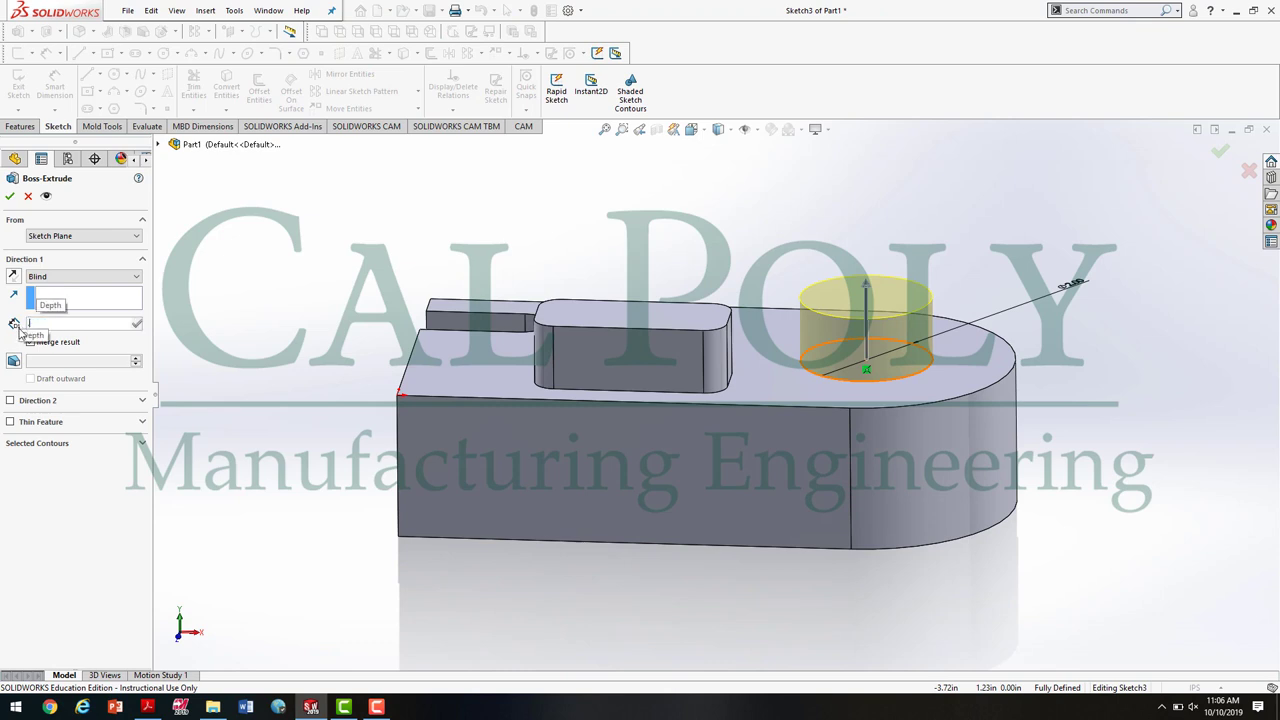
pyautogui.write('.8')
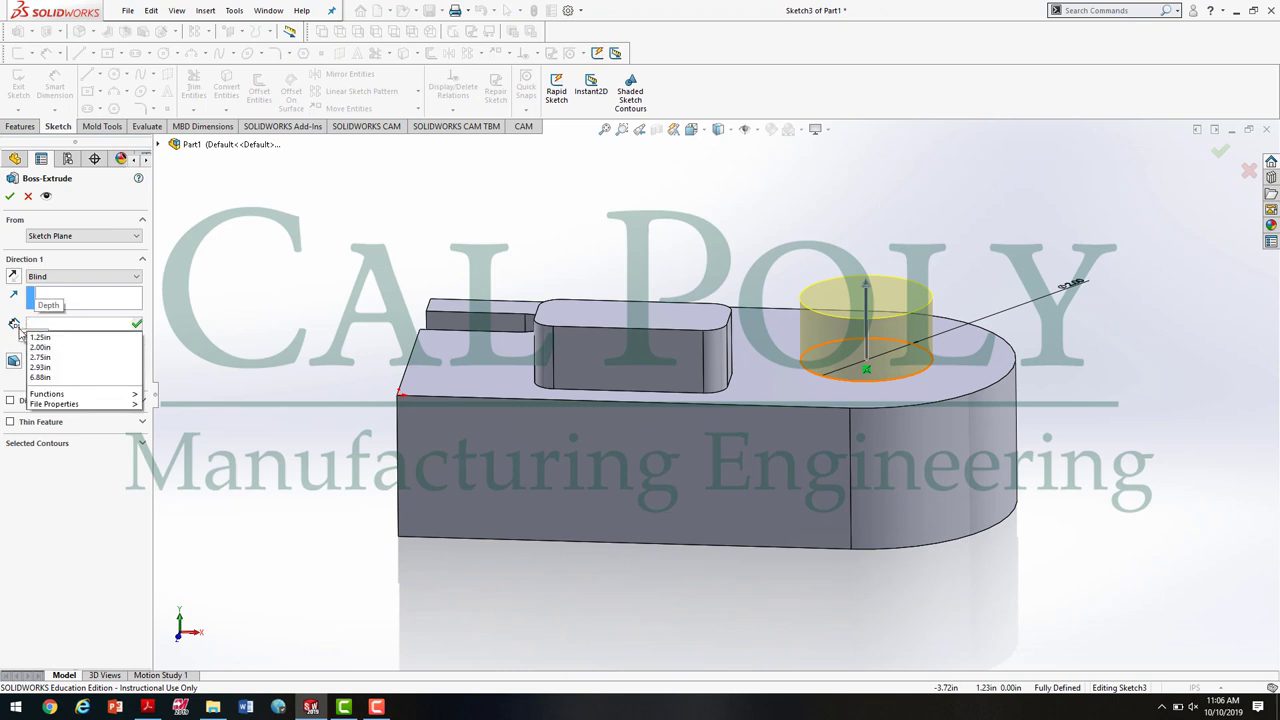
pyautogui.press('BackSpace')
pyautogui.press('BackSpace')
pyautogui.write('.925')
pyautogui.press('Return')
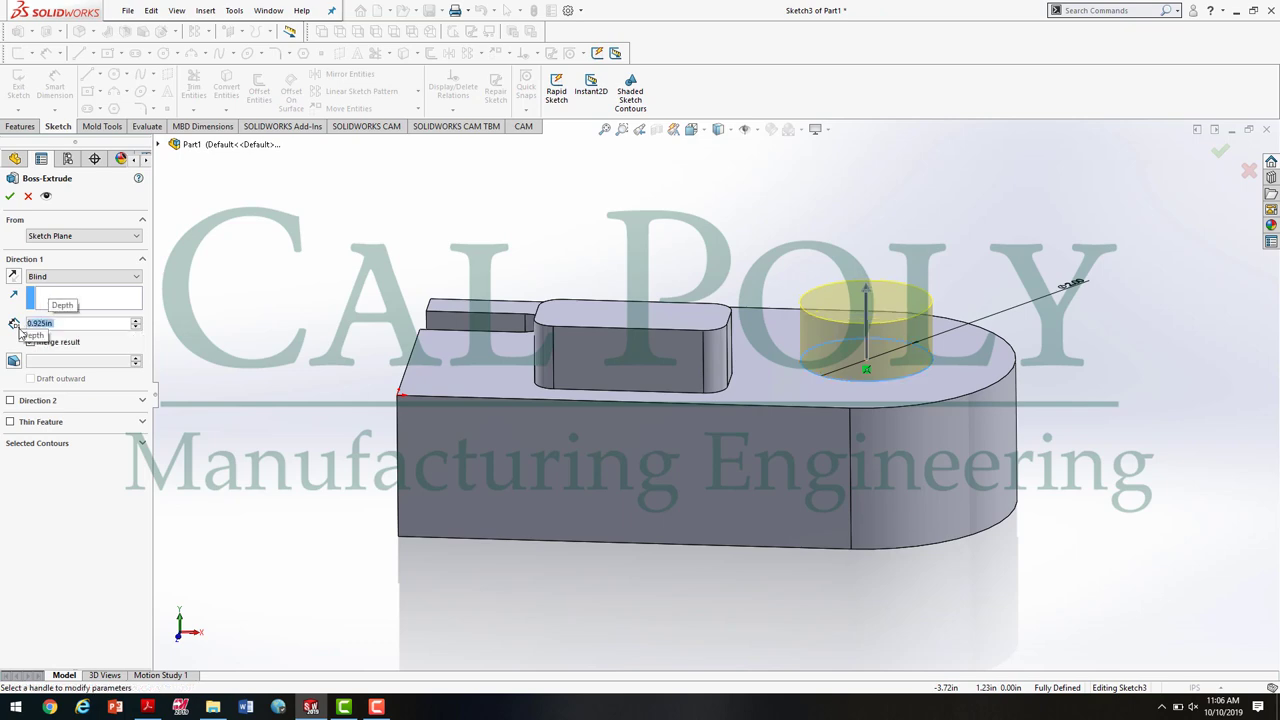
pyautogui.click(8, 192)
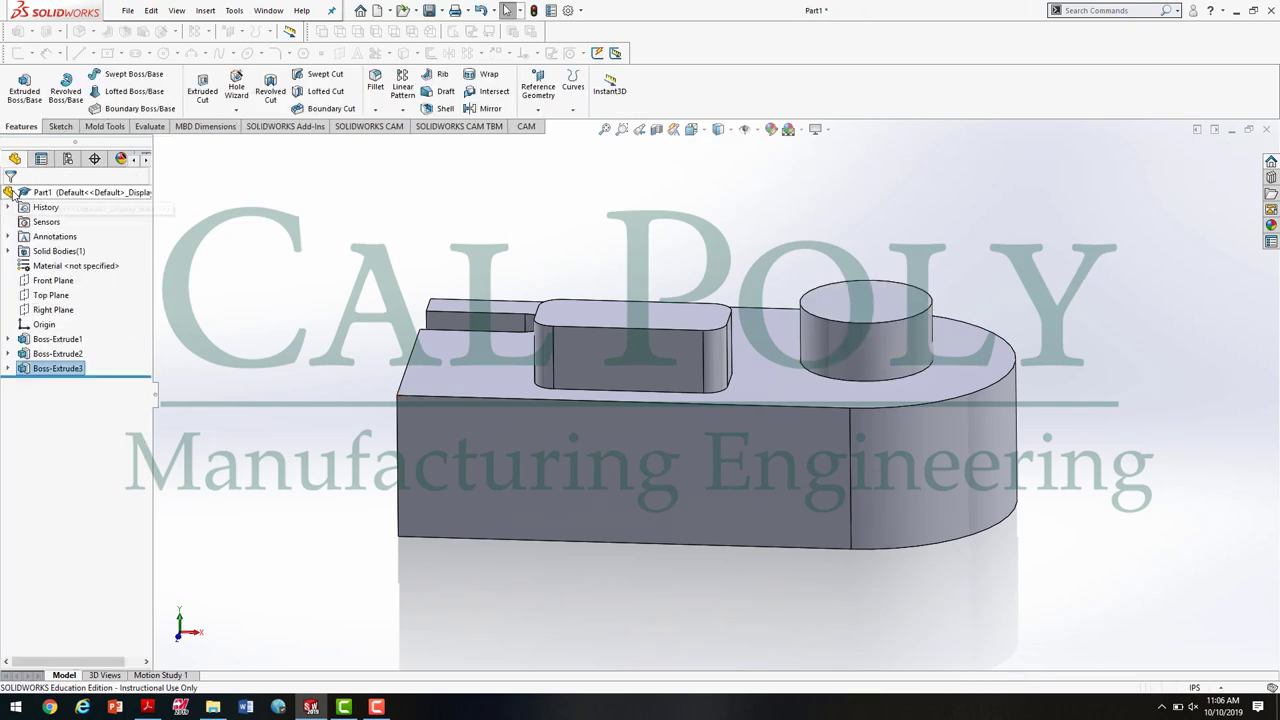
# Check the reference drawing in the PDF, then begin an extruded cut on the block
pyautogui.moveTo(1040, 416); pyautogui.dragTo(609, 390, button='middle')
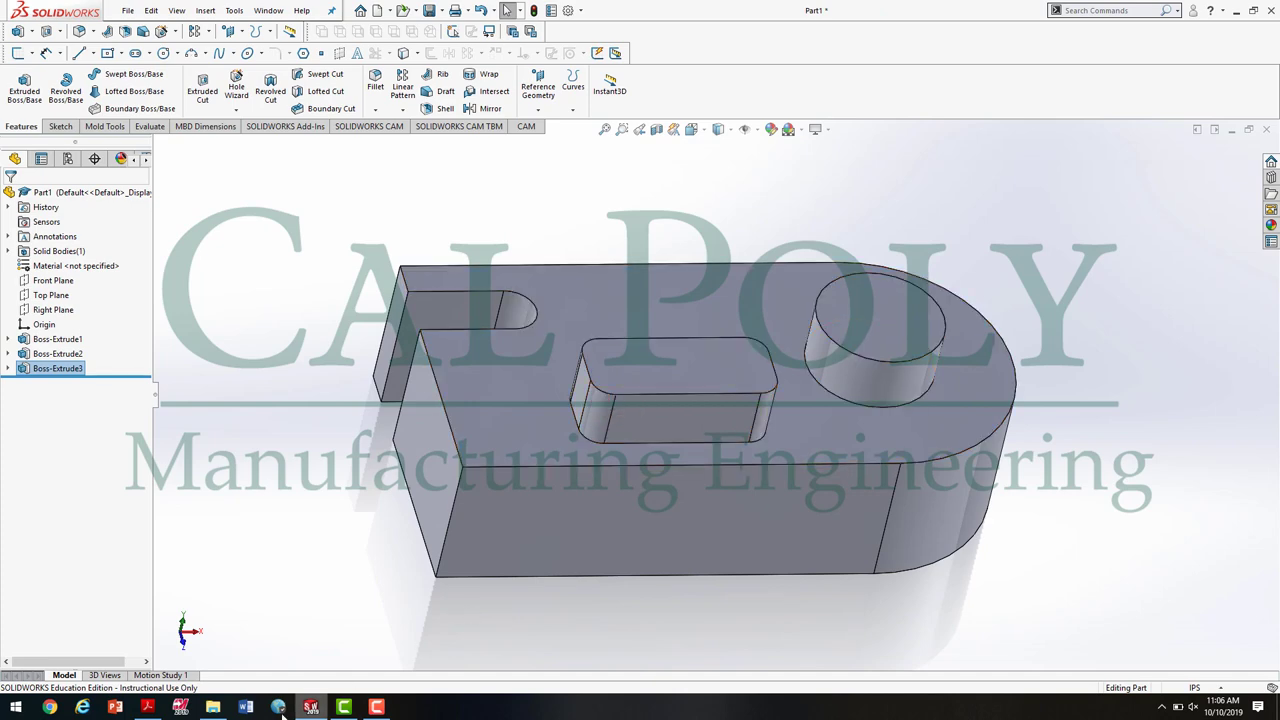
pyautogui.click(147, 707)
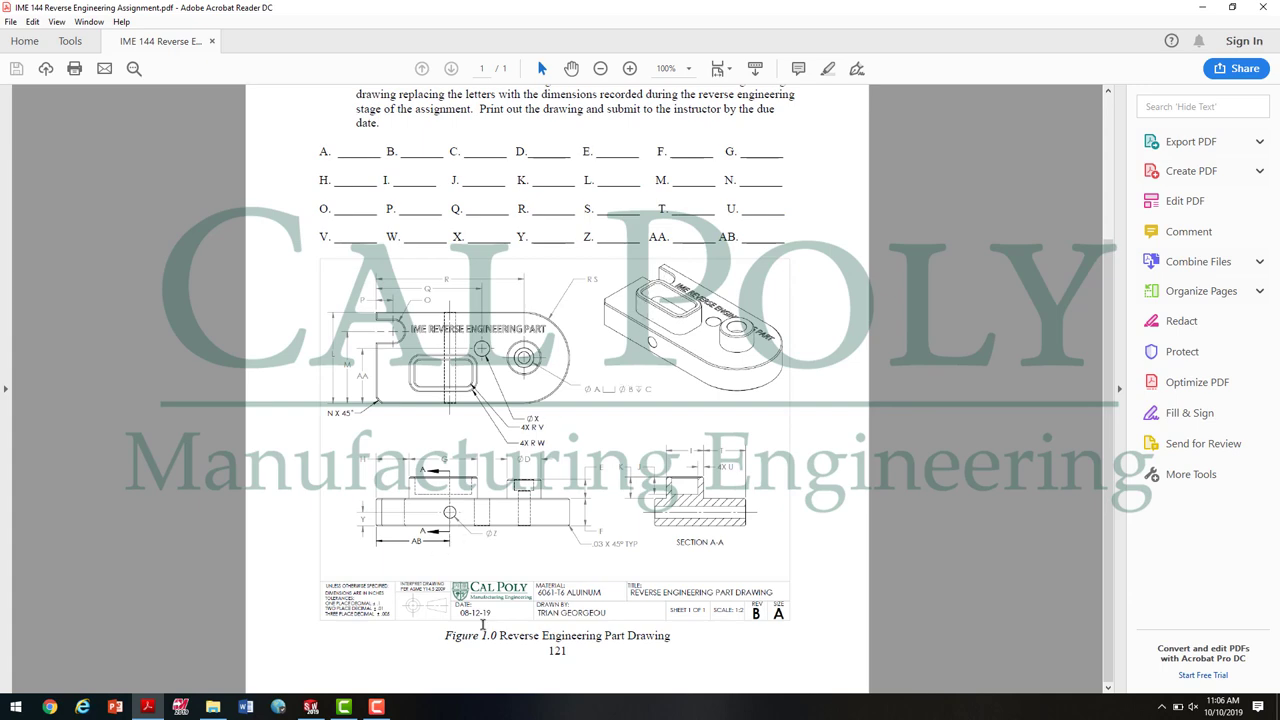
pyautogui.click(311, 707)
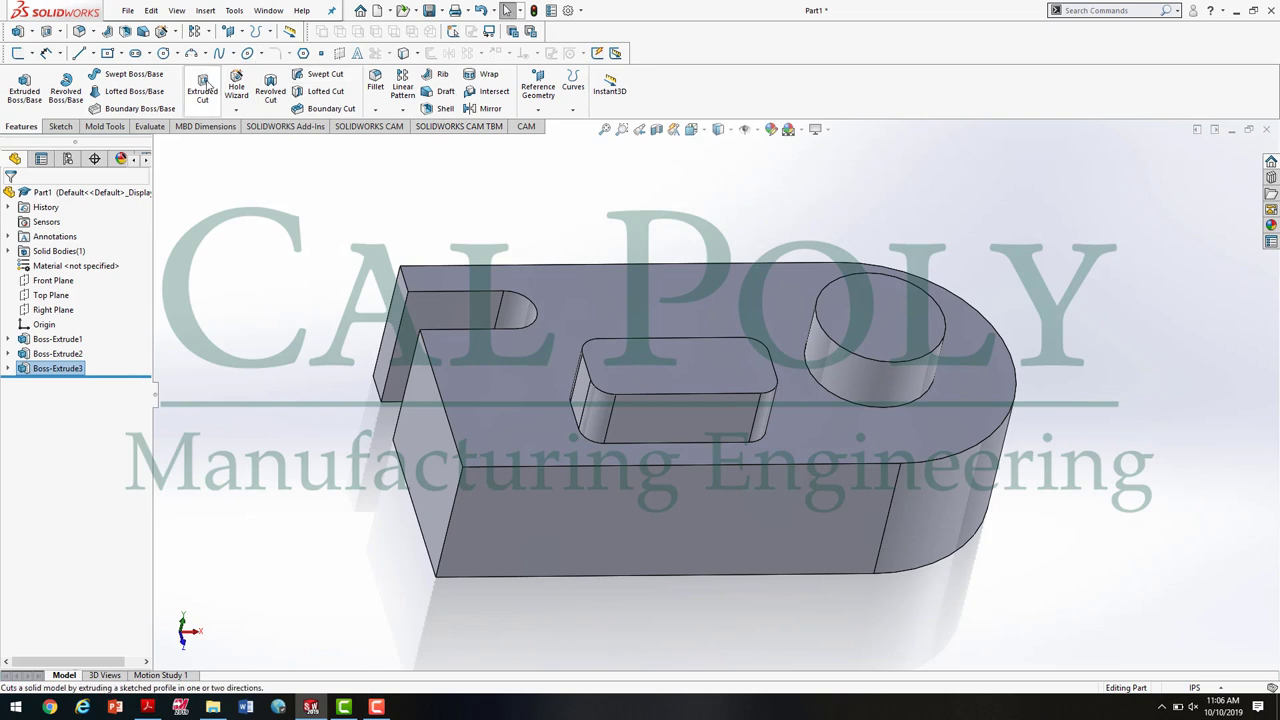
pyautogui.click(204, 86)
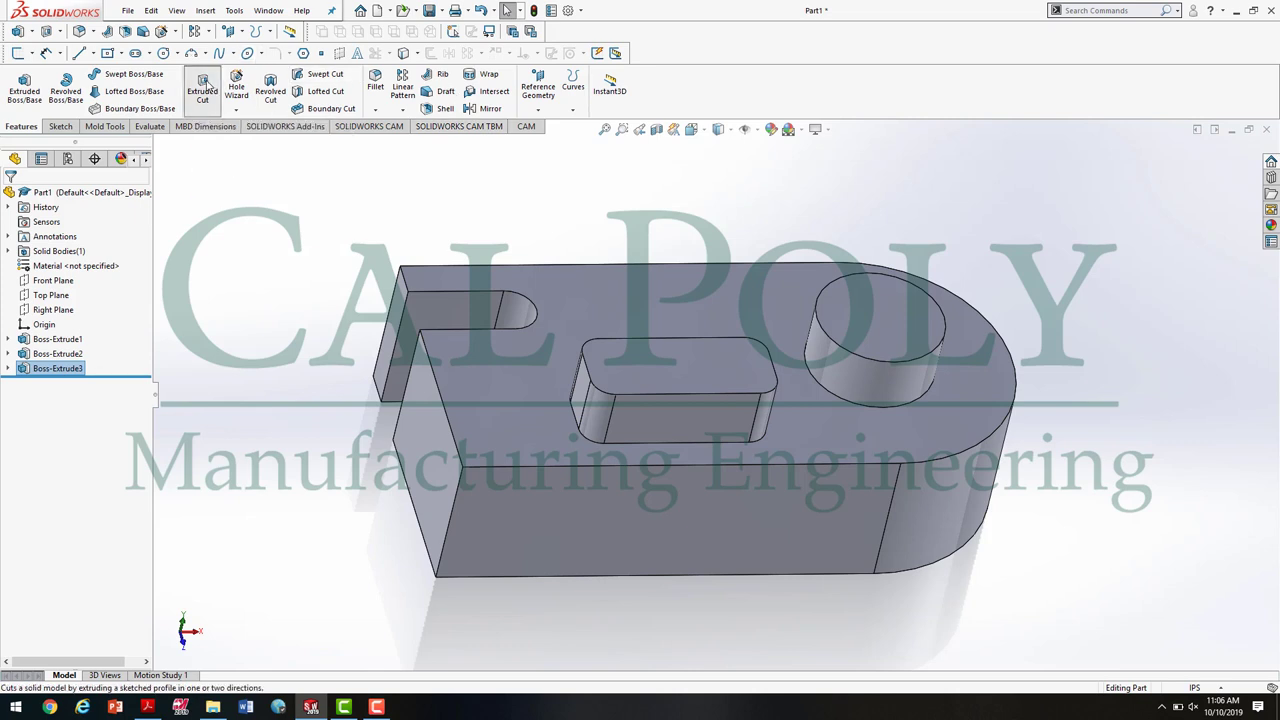
# Sketch on the raised slot's top face, viewed Normal To
pyautogui.click(720, 386)
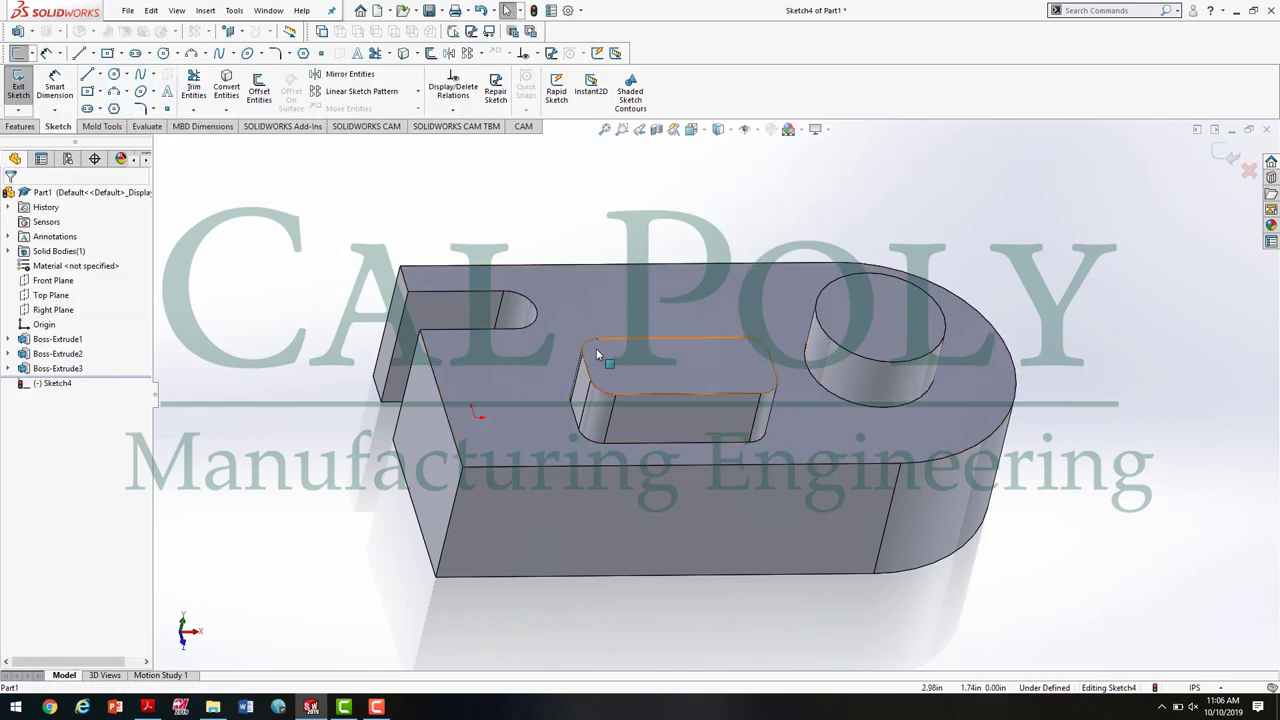
pyautogui.press('space')
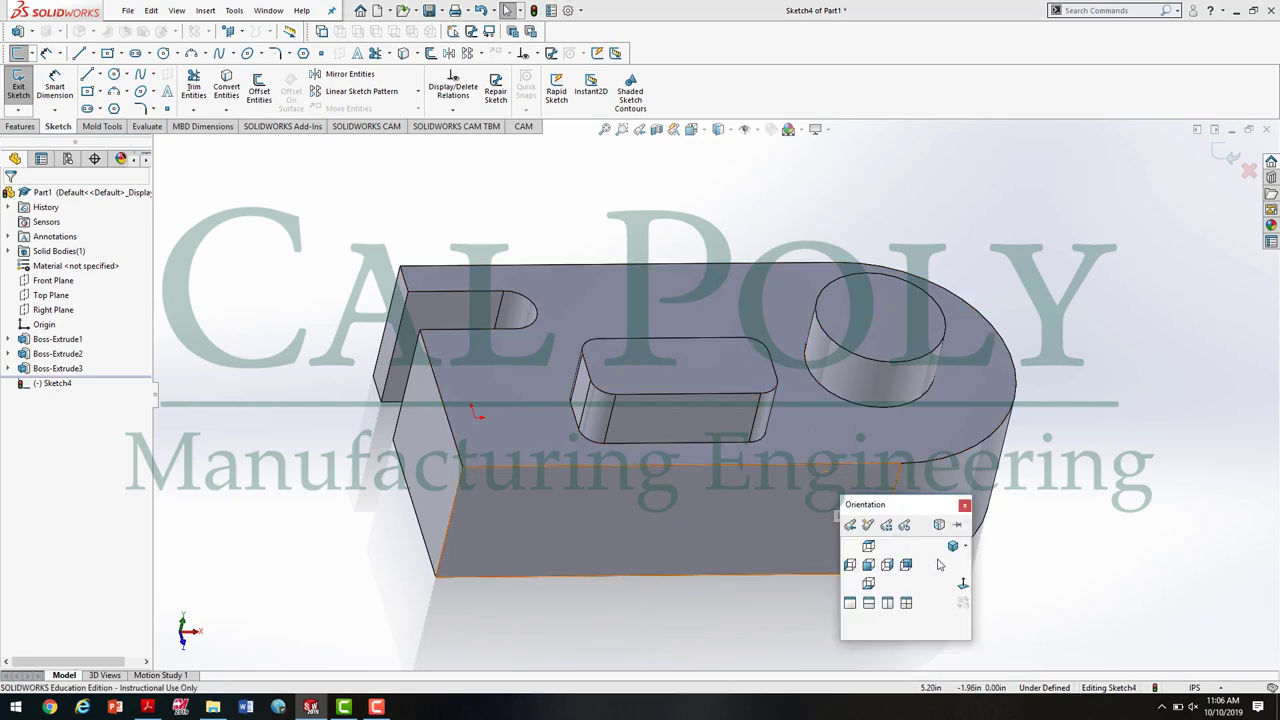
pyautogui.click(963, 590)
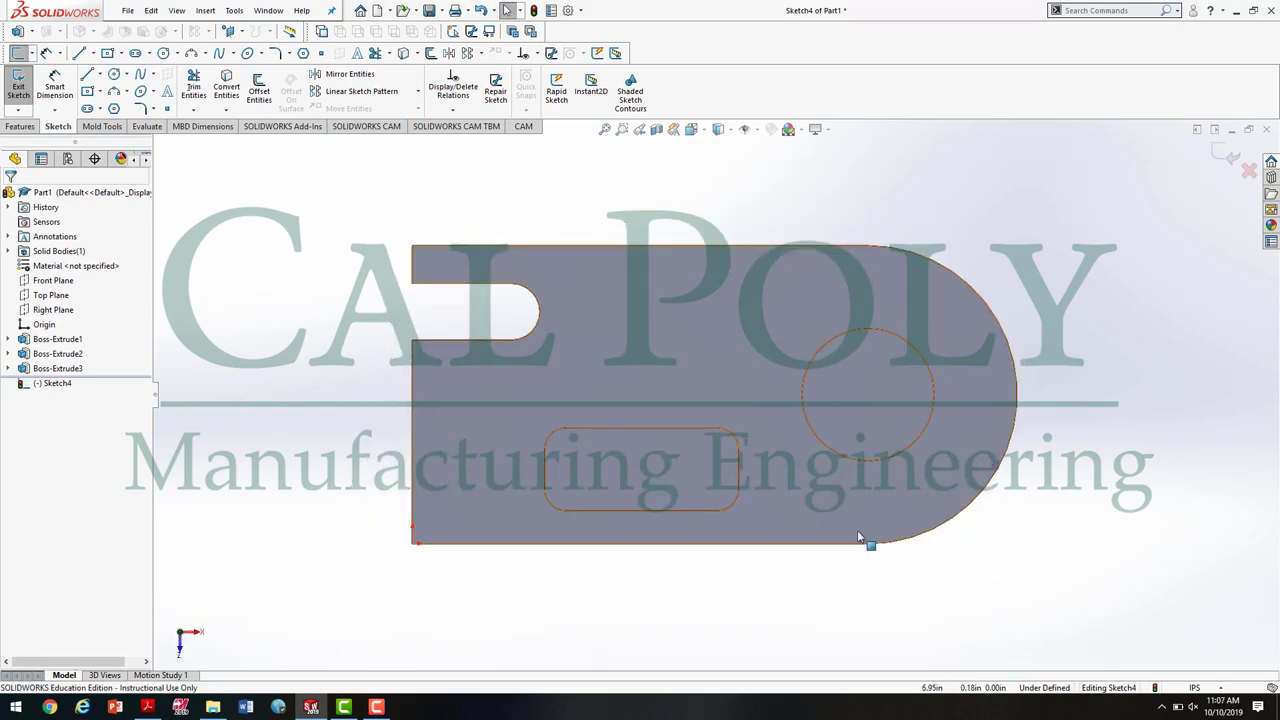
pyautogui.scroll(-3, 755, 520)
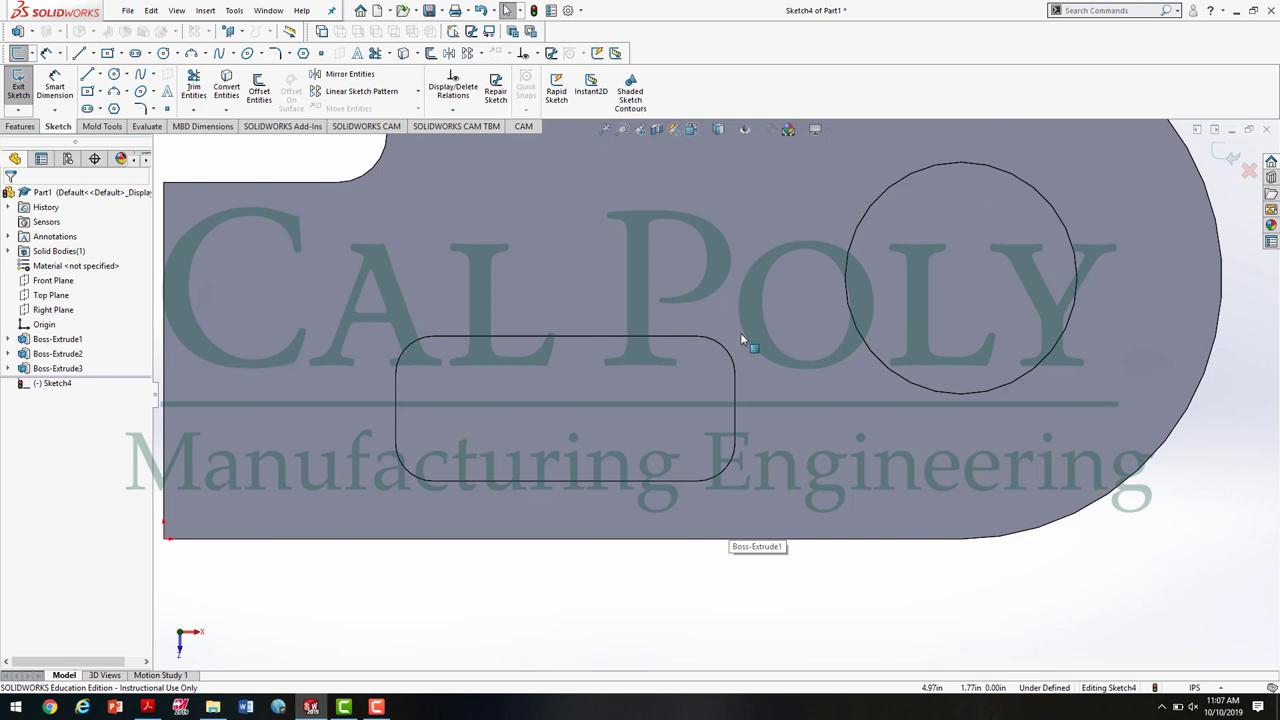
# Offset the slot's top edge 0.20 in inward, confirming the size in the drawing
pyautogui.click(259, 88)
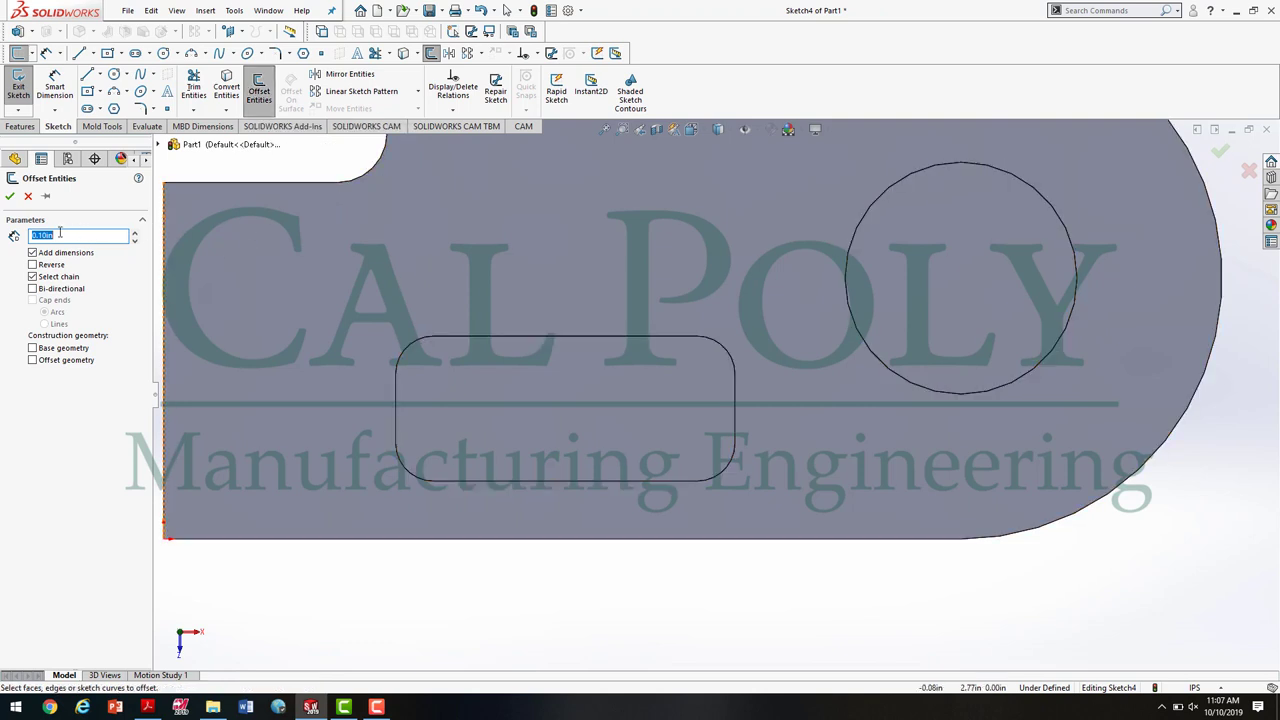
pyautogui.click(148, 707)
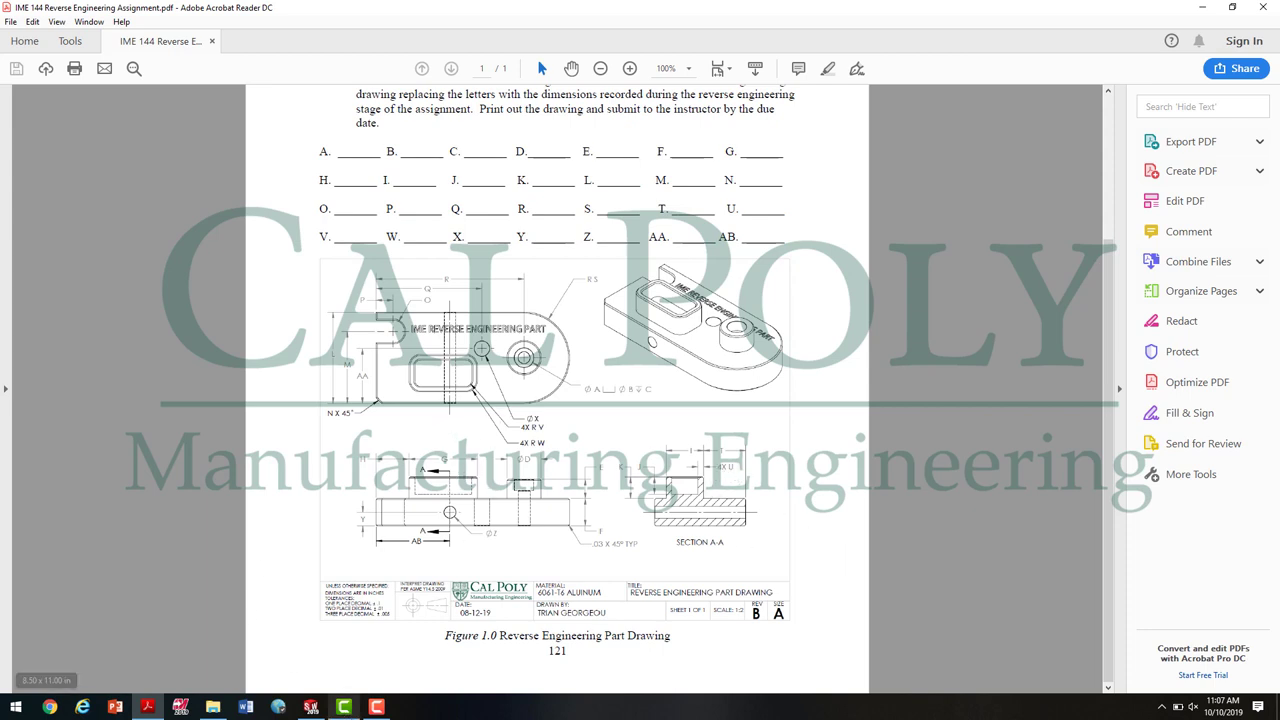
pyautogui.click(312, 708)
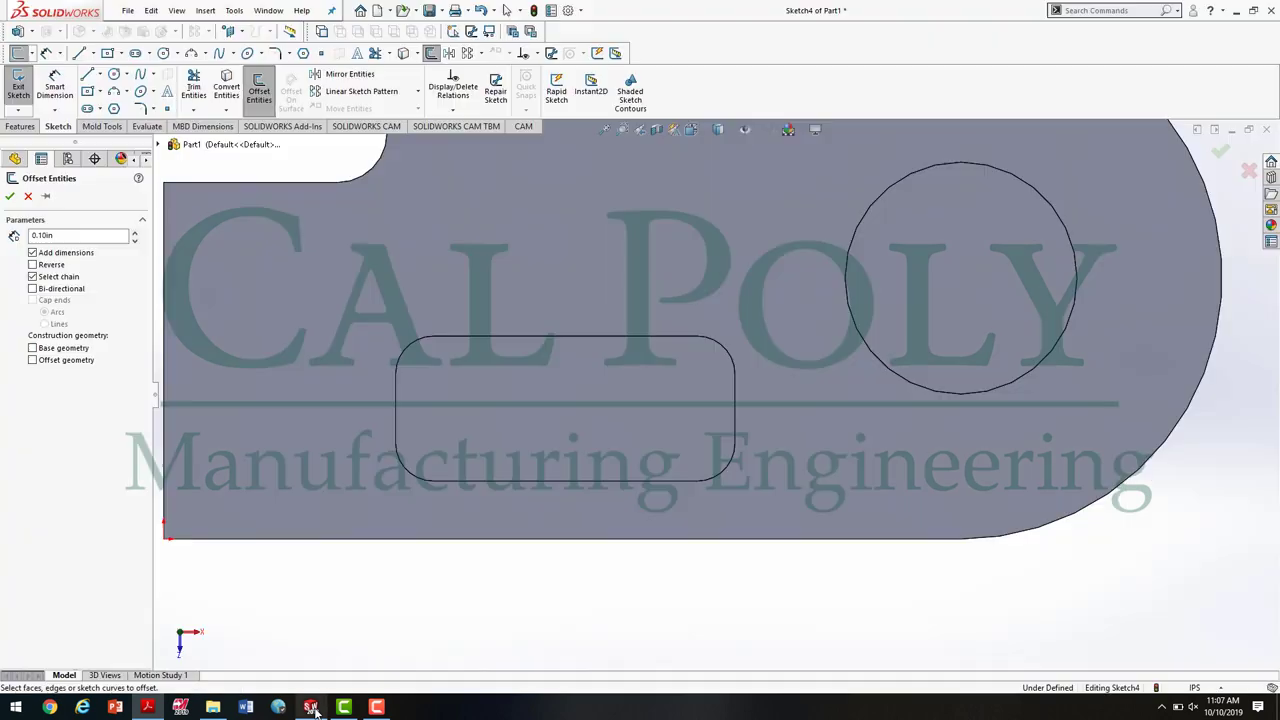
pyautogui.click(75, 241)
pyautogui.write('.2')
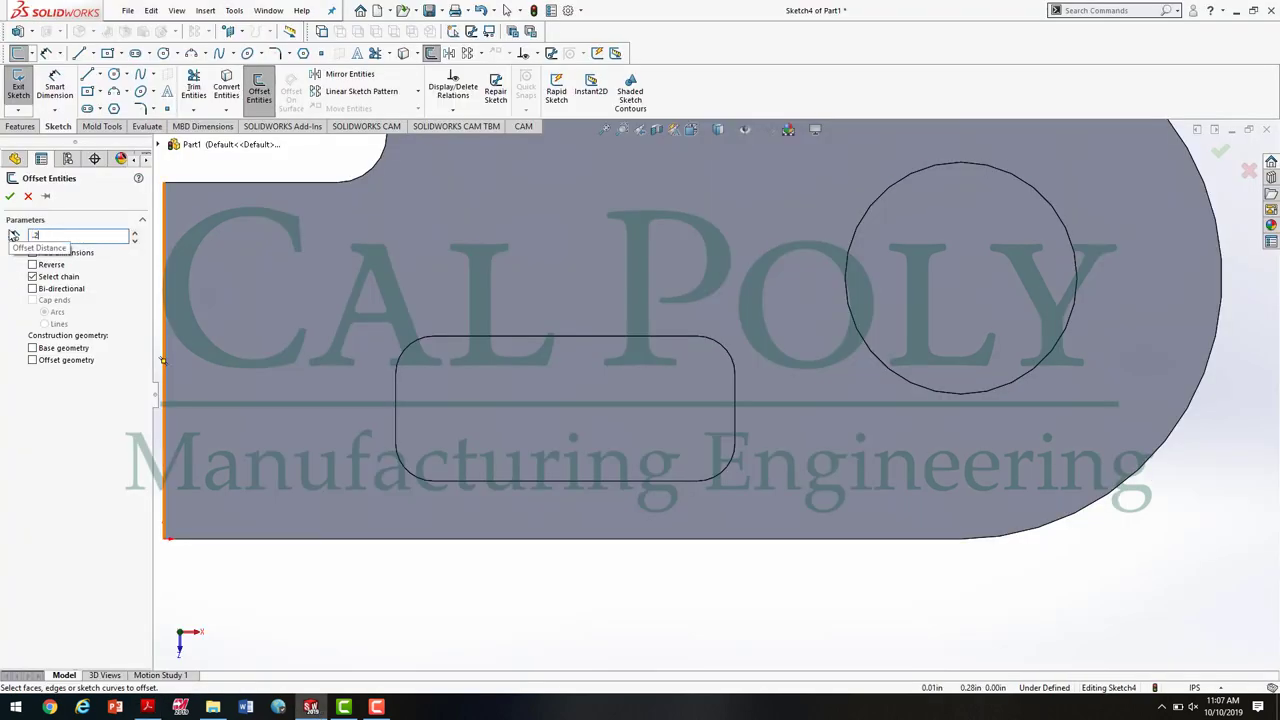
pyautogui.click(509, 337)
pyautogui.rightClick(491, 374)
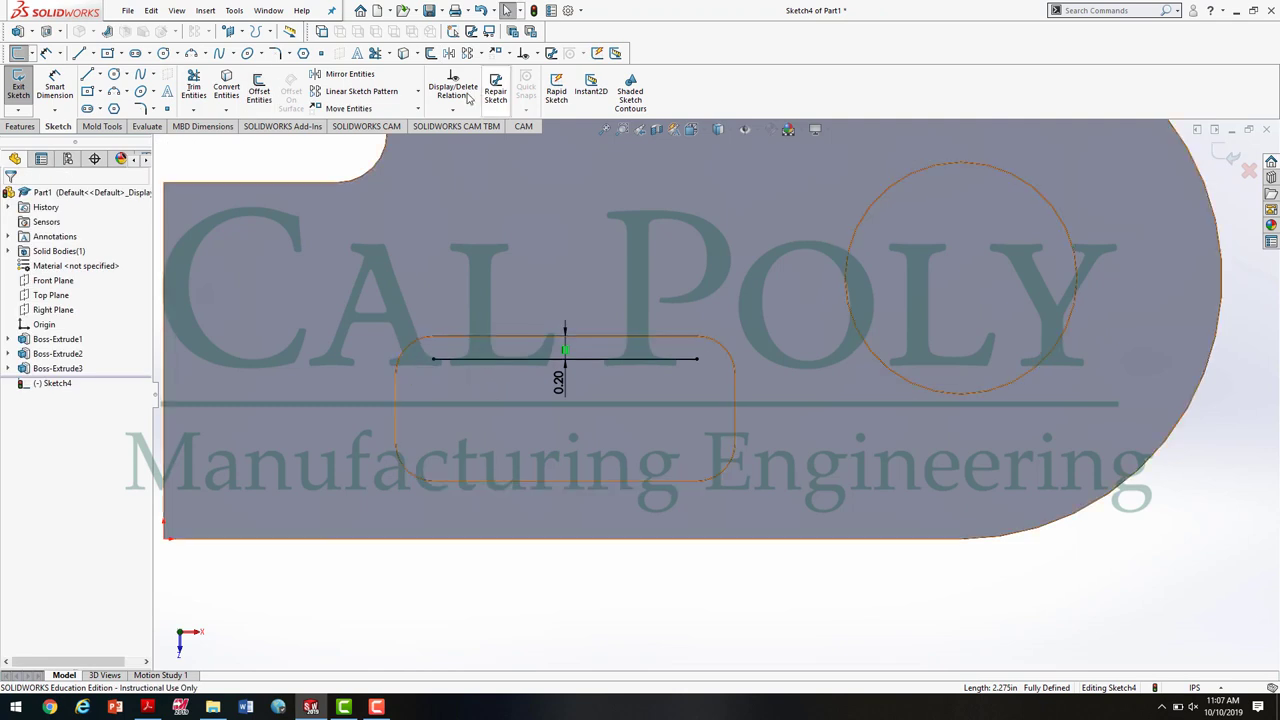
# Apply another offset to the part's outer face boundary
pyautogui.click(258, 90)
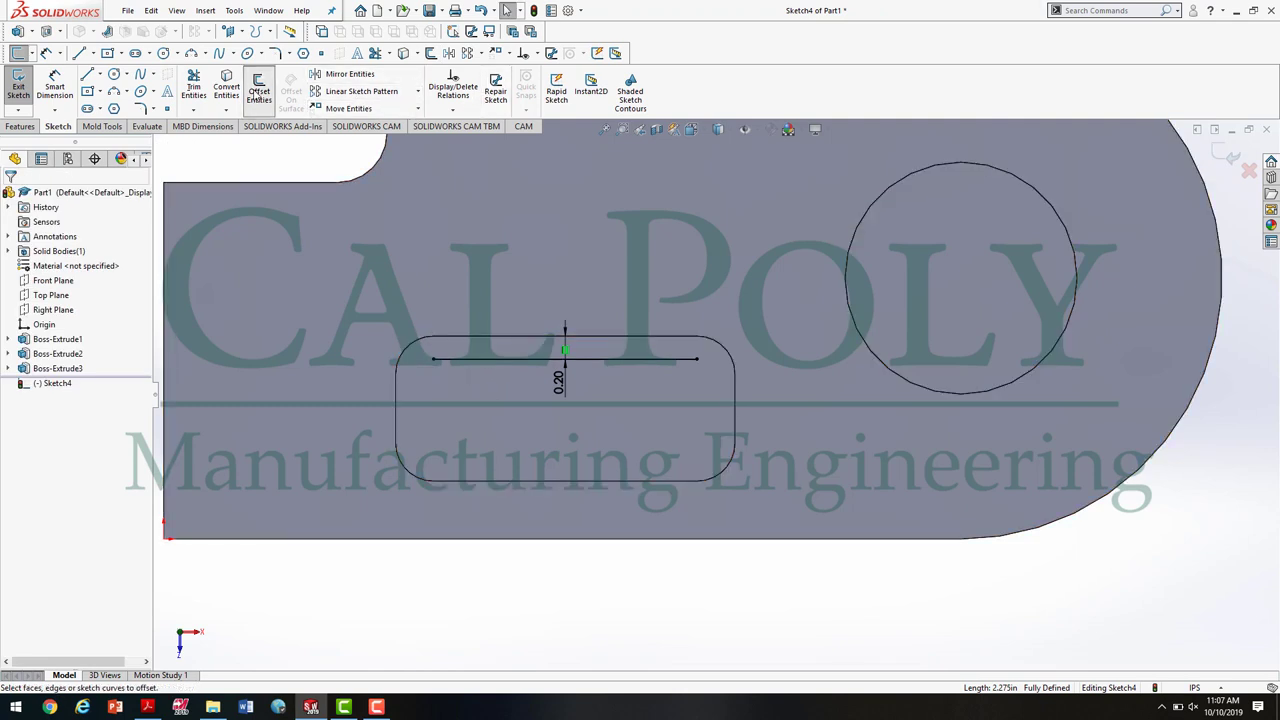
pyautogui.click(406, 361)
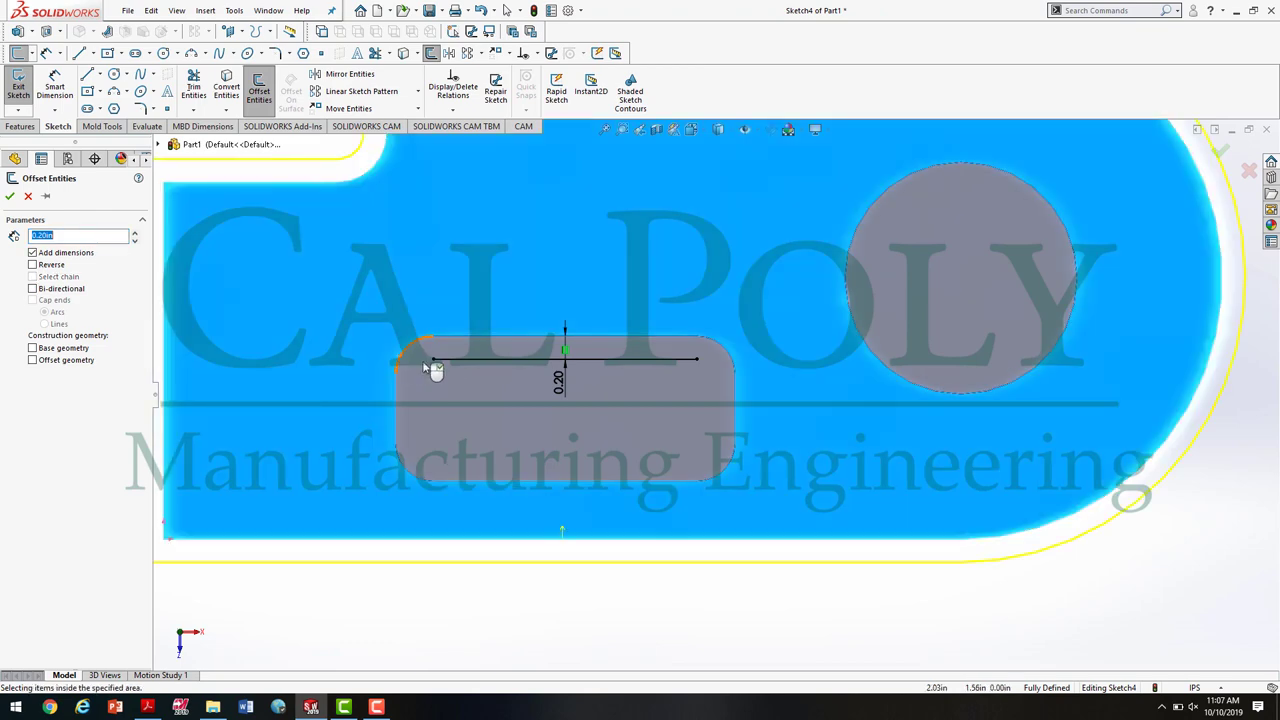
pyautogui.press('Return')
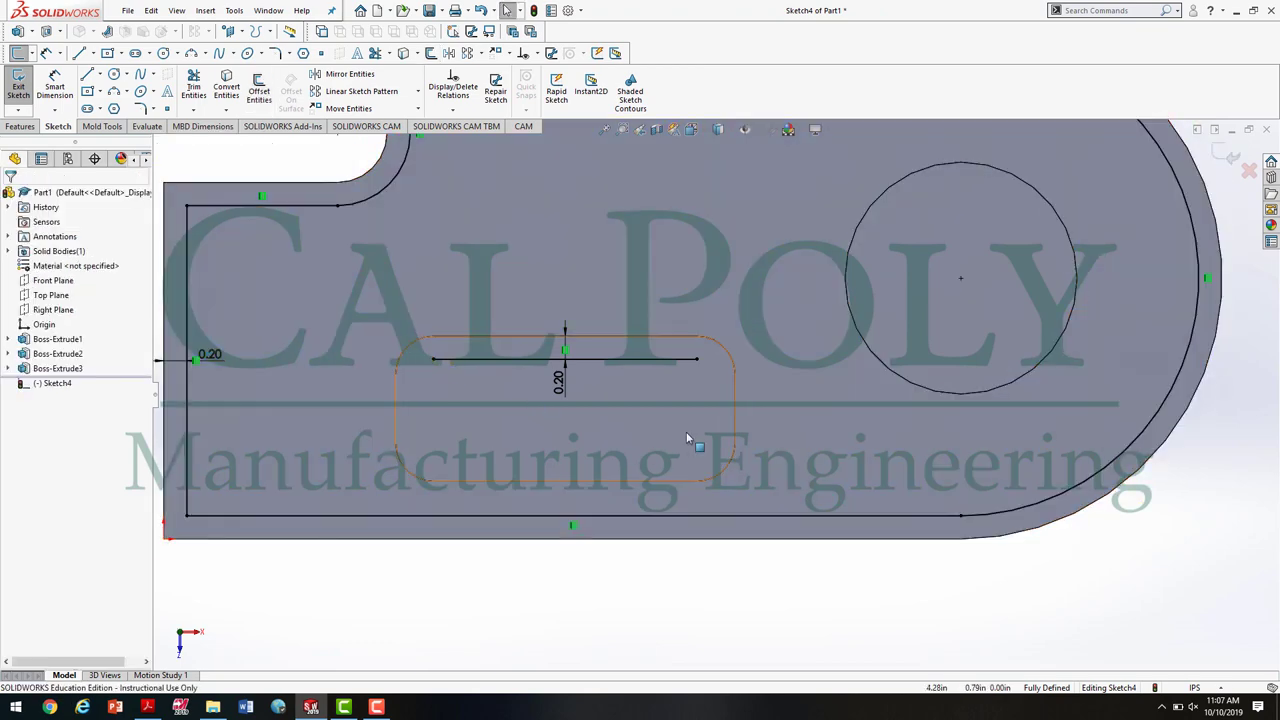
pyautogui.scroll(-3, 689, 437)
pyautogui.scroll(-3, 729, 434)
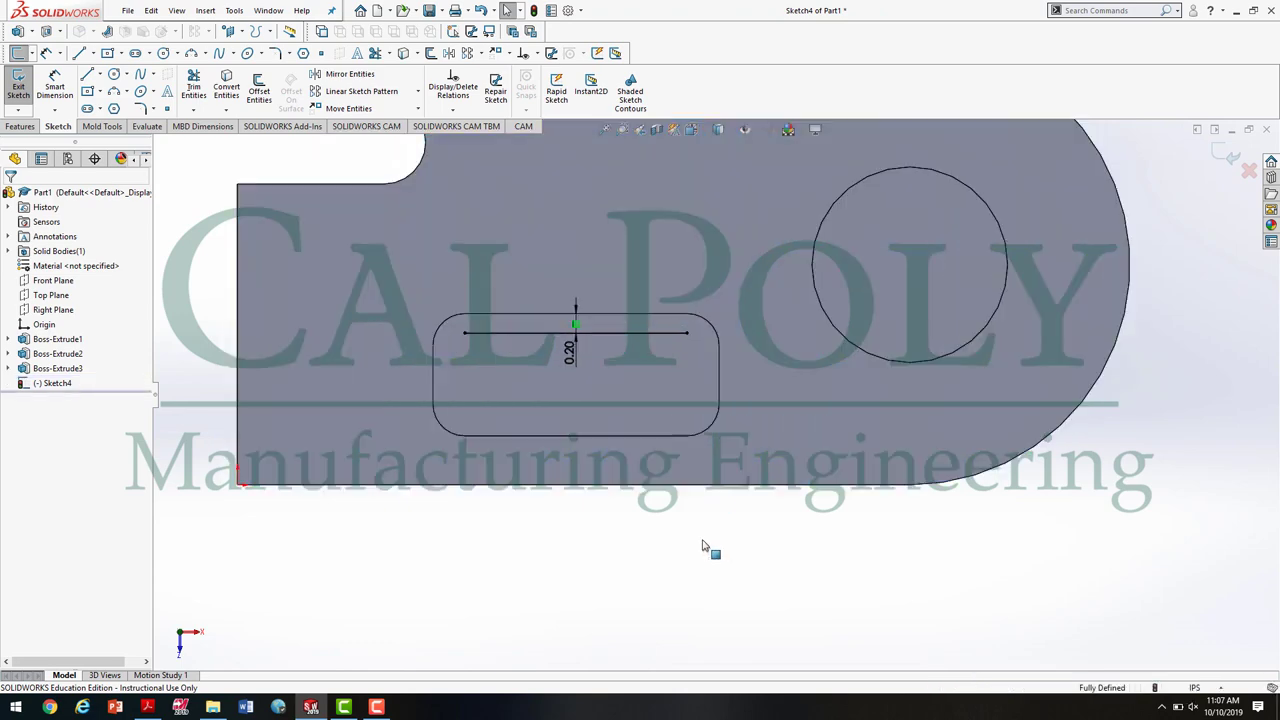
# Offset the slot's upper-left arc, lower-left arc and left edge 0.20 in inward
pyautogui.click(259, 90)
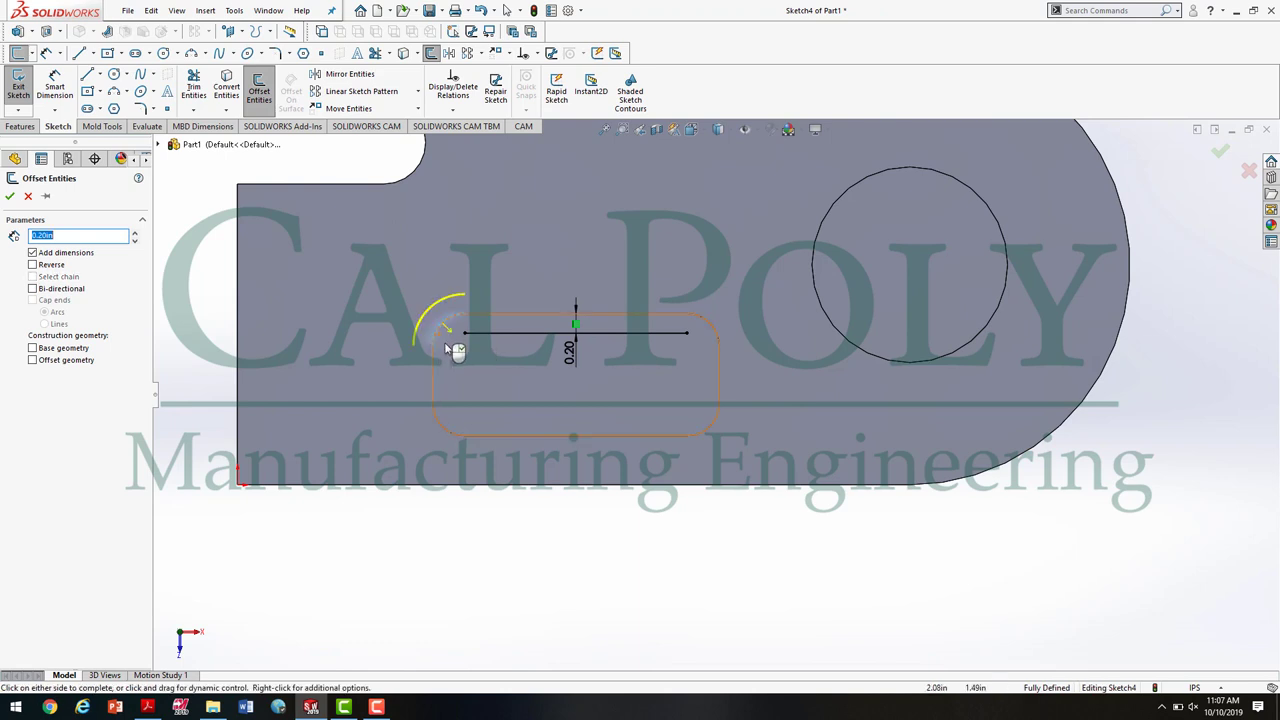
pyautogui.click(478, 370)
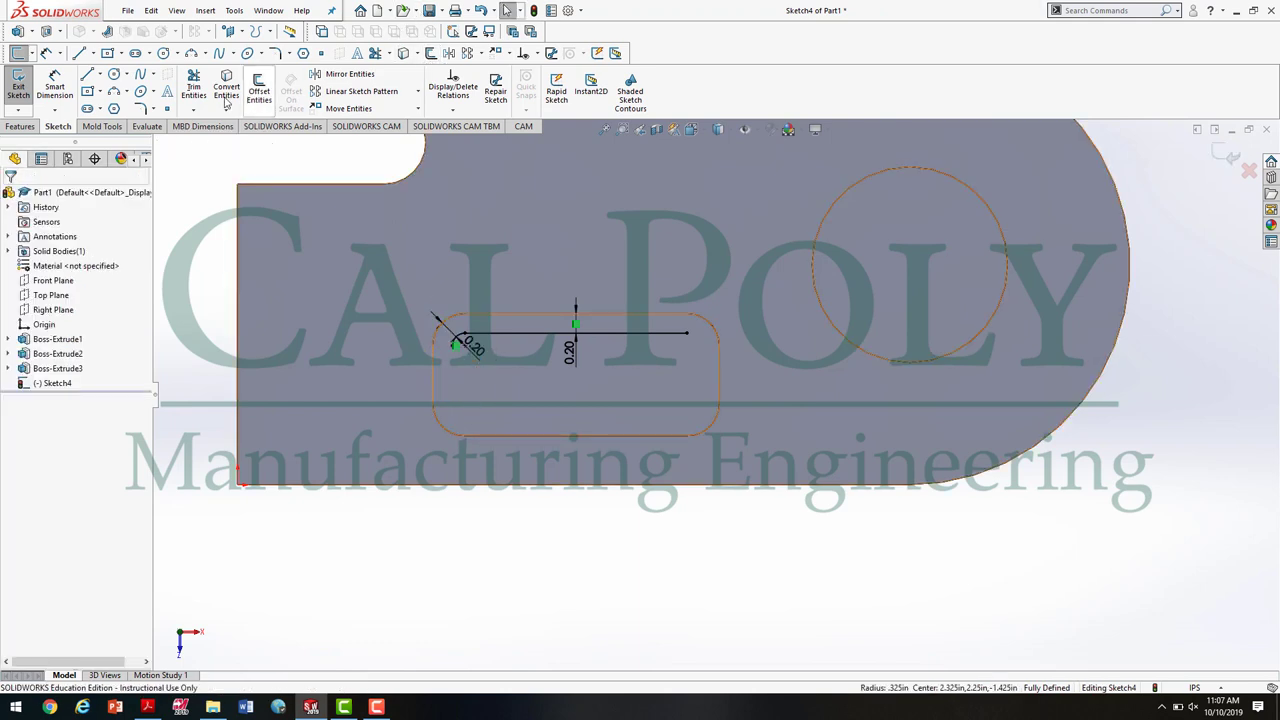
pyautogui.click(258, 88)
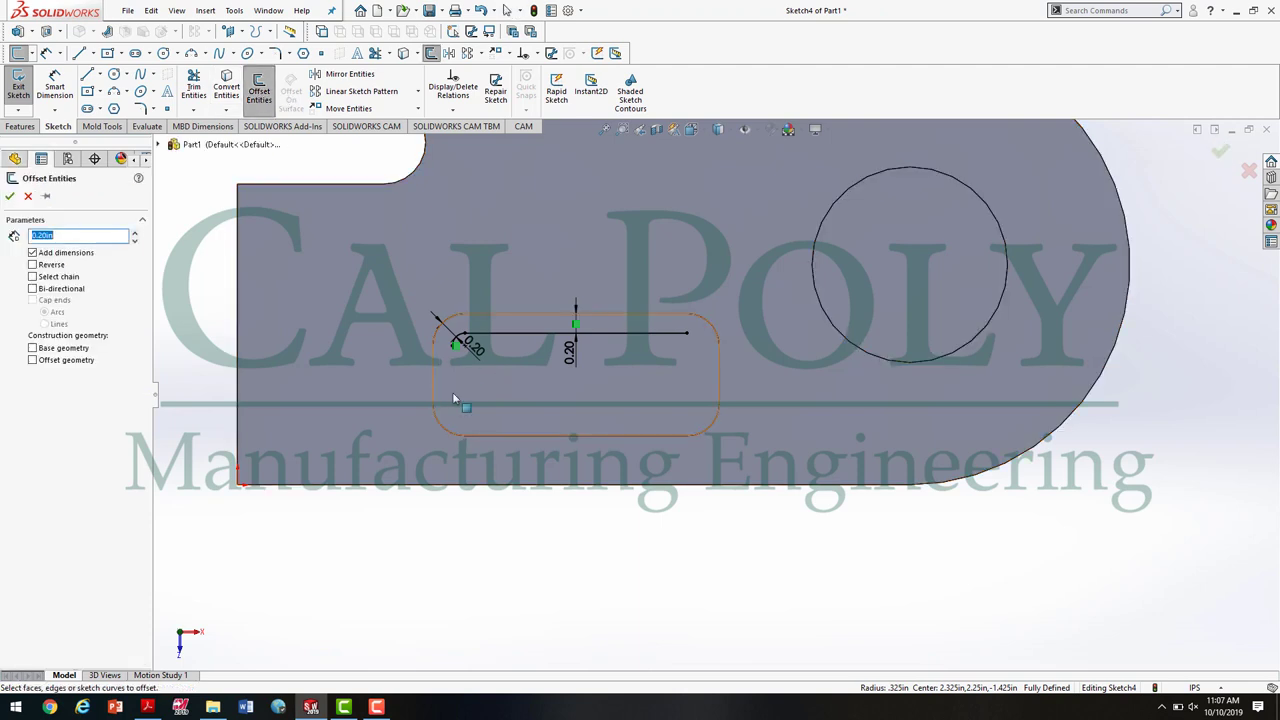
pyautogui.click(481, 402)
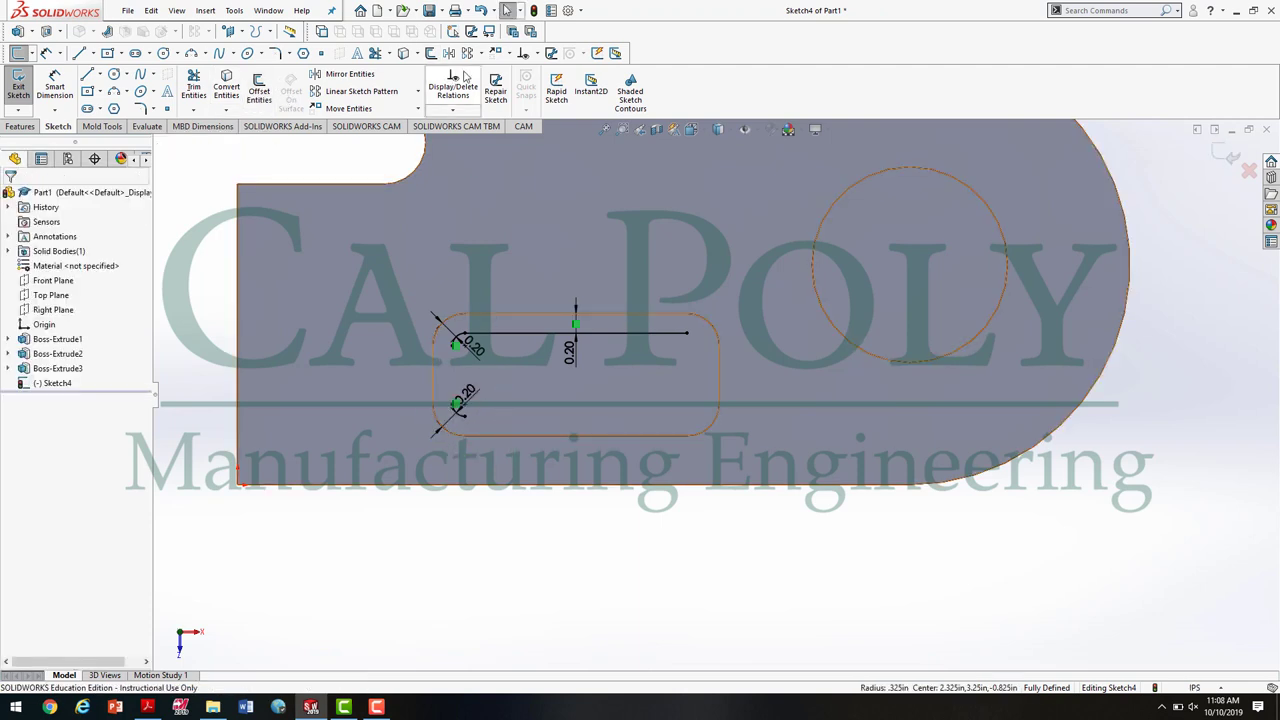
pyautogui.click(262, 96)
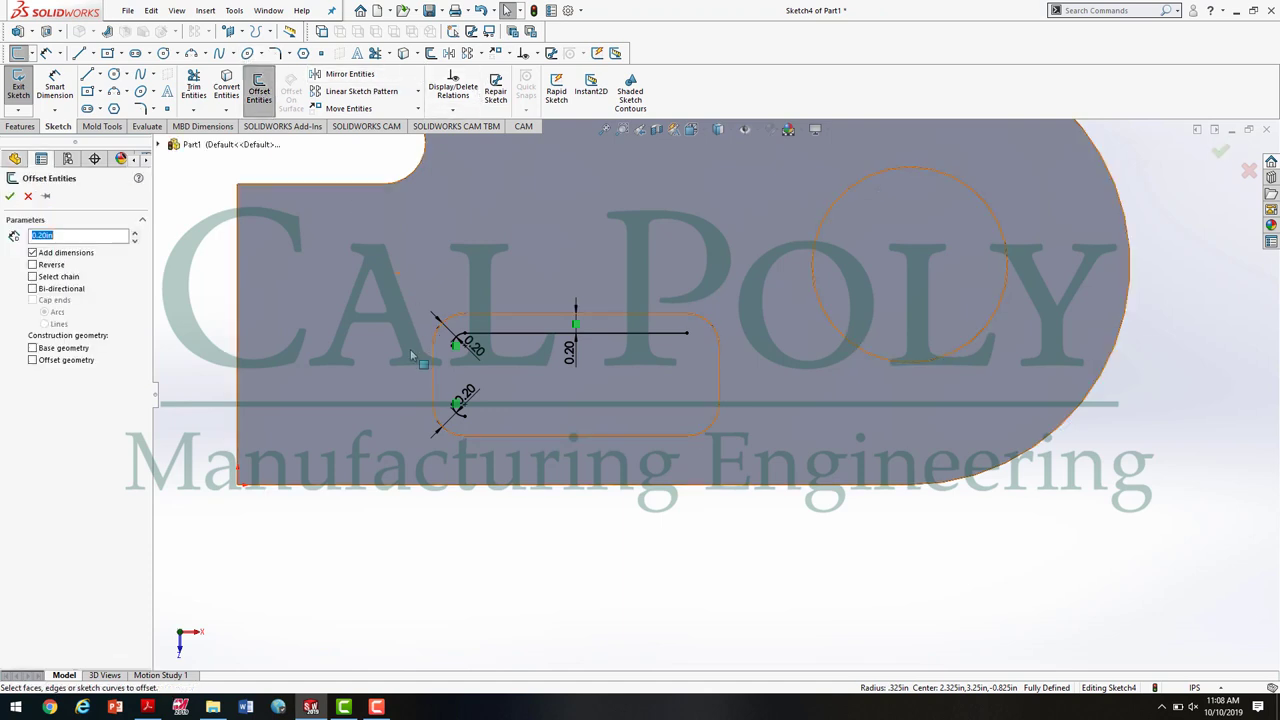
pyautogui.click(481, 383)
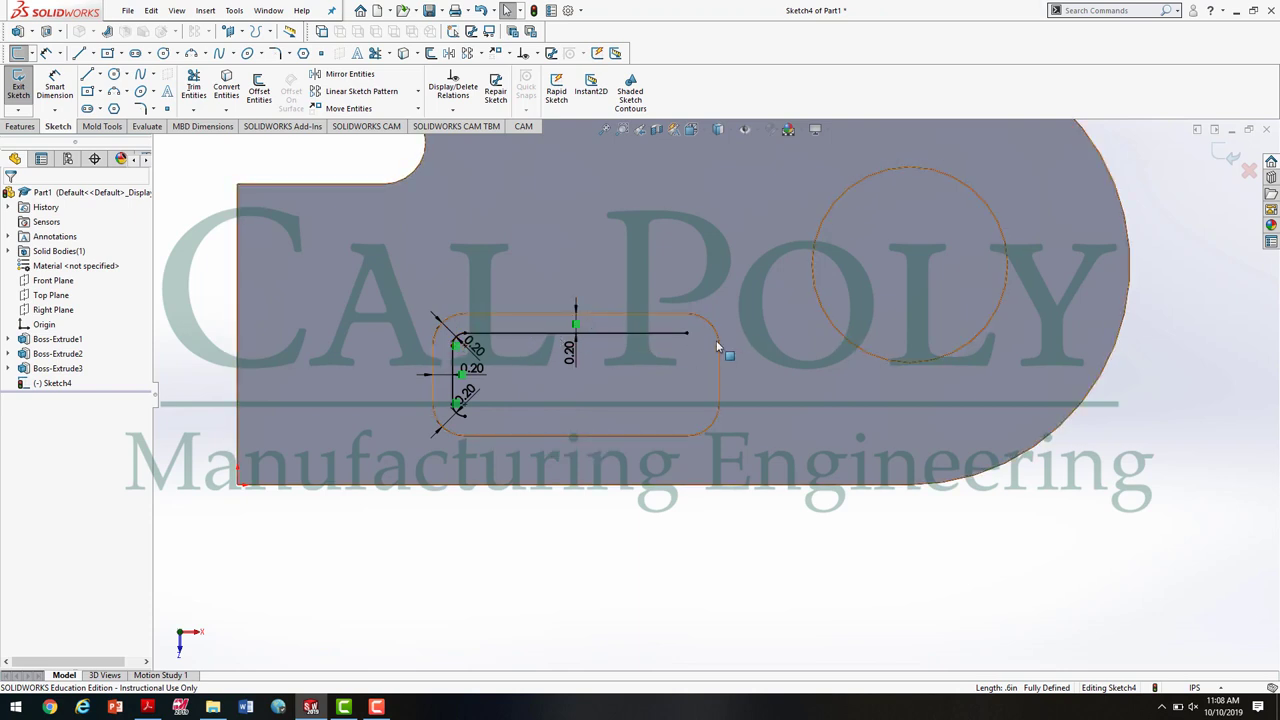
pyautogui.scroll(-2, 645, 403)
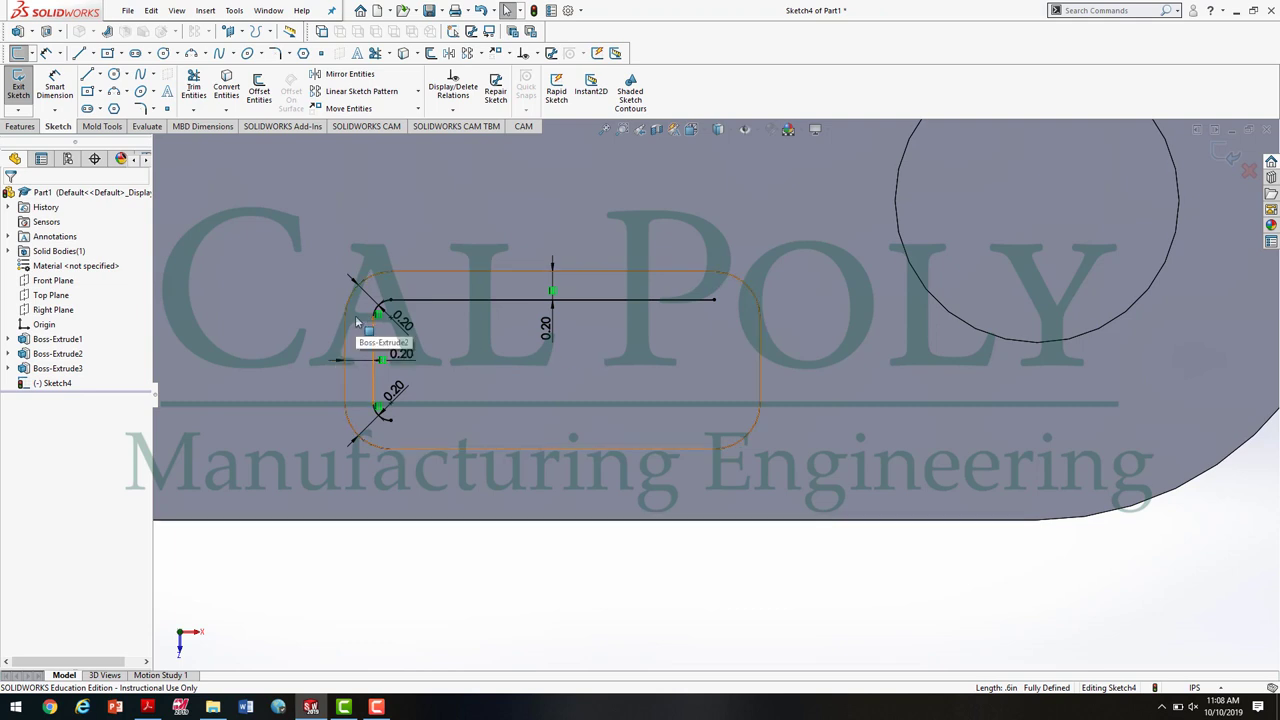
# Offset the upper-right arc, right edge, lower-right arc and bottom edge 0.20 in inward
pyautogui.click(259, 88)
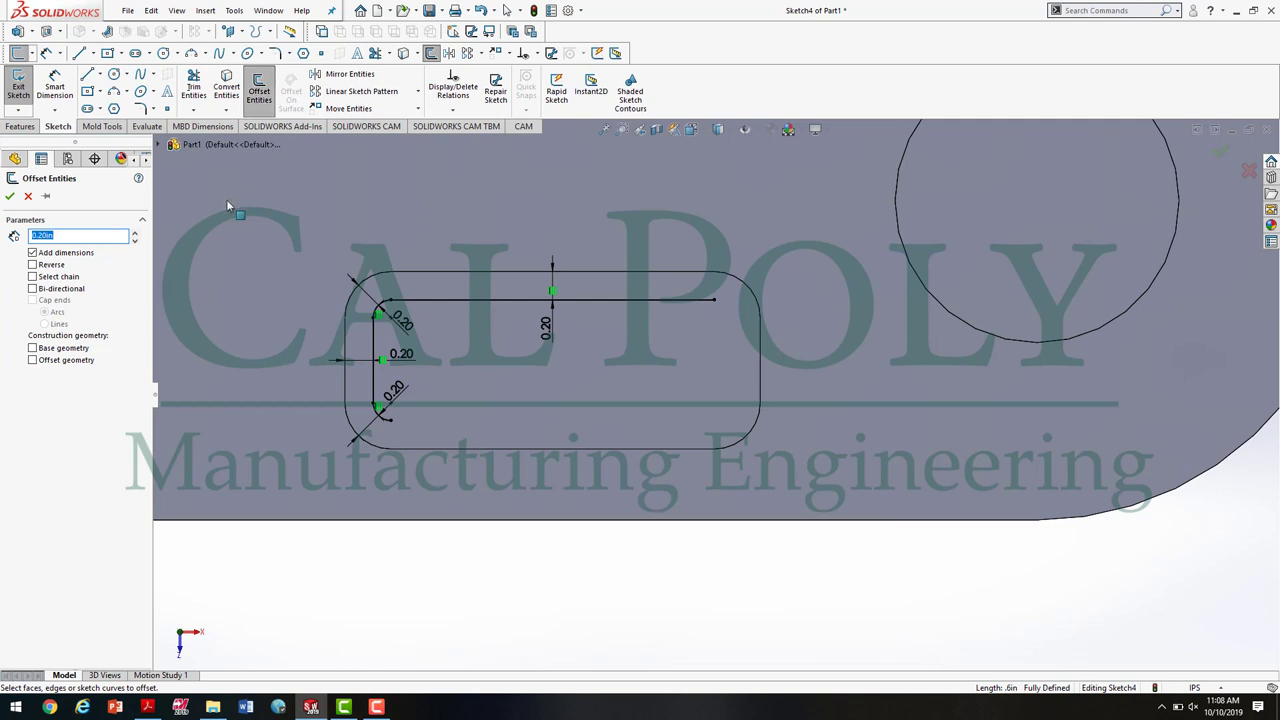
pyautogui.click(752, 295)
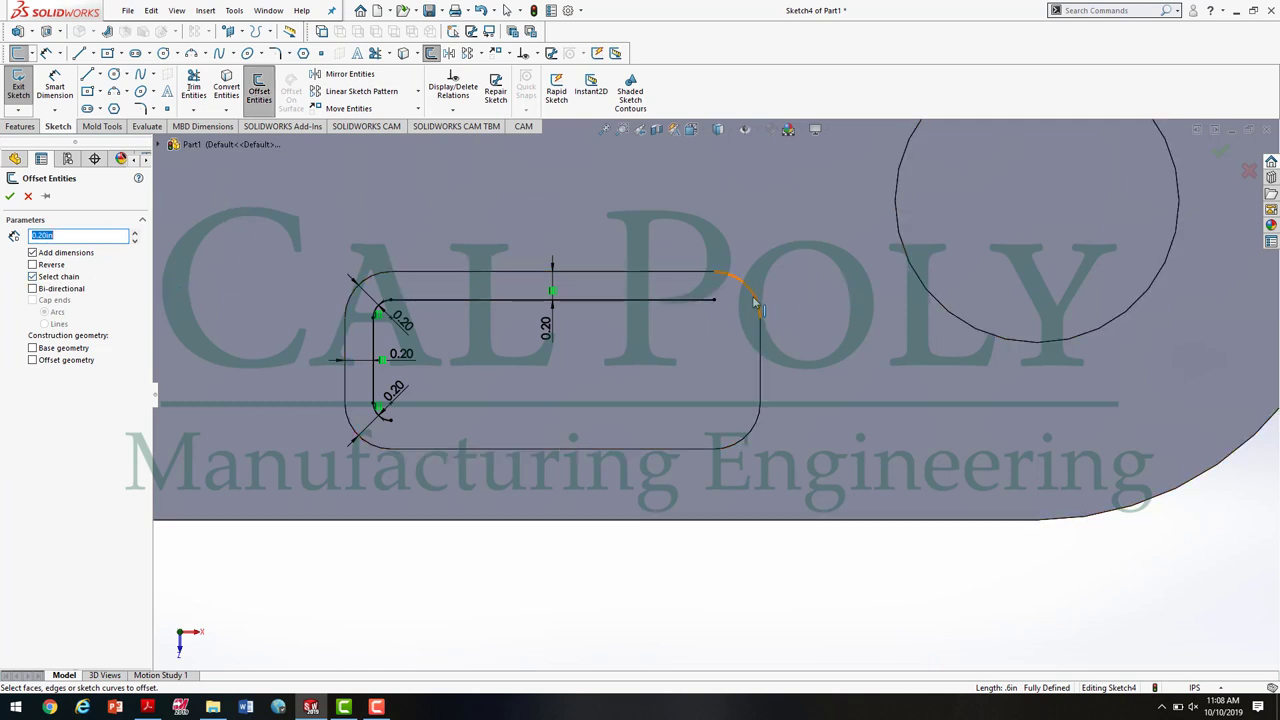
pyautogui.click(759, 376)
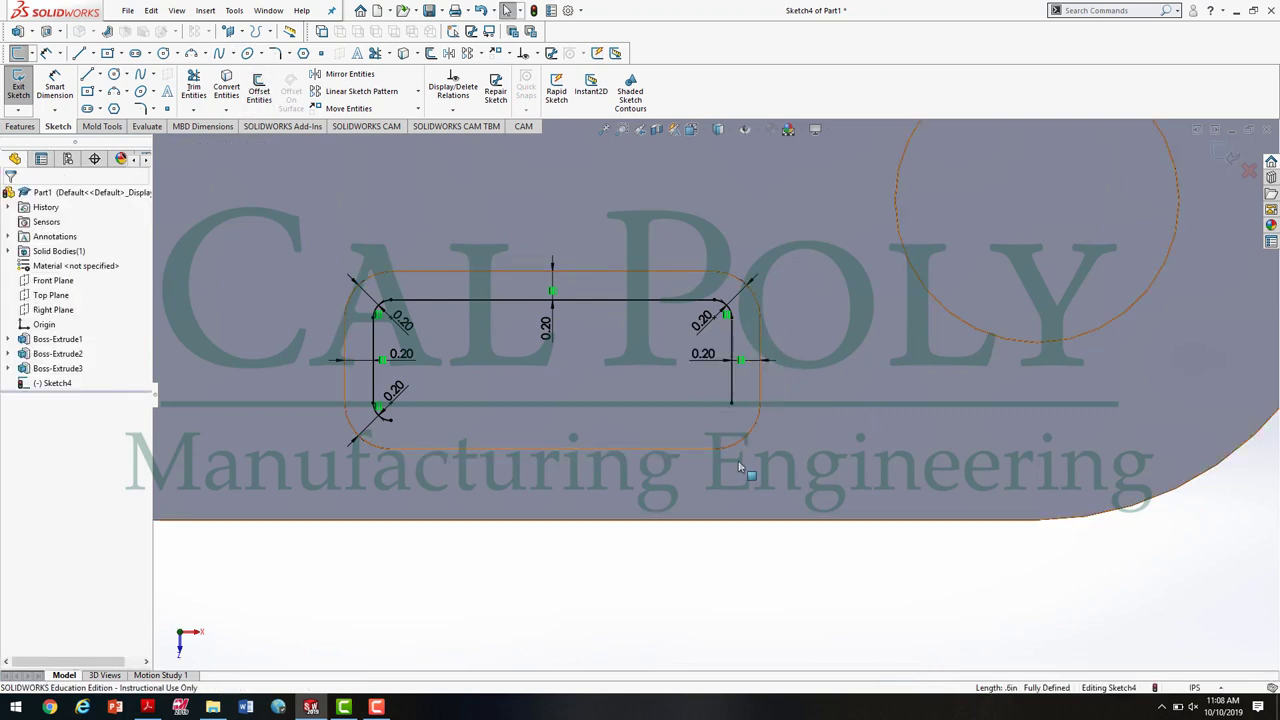
pyautogui.press('Return')
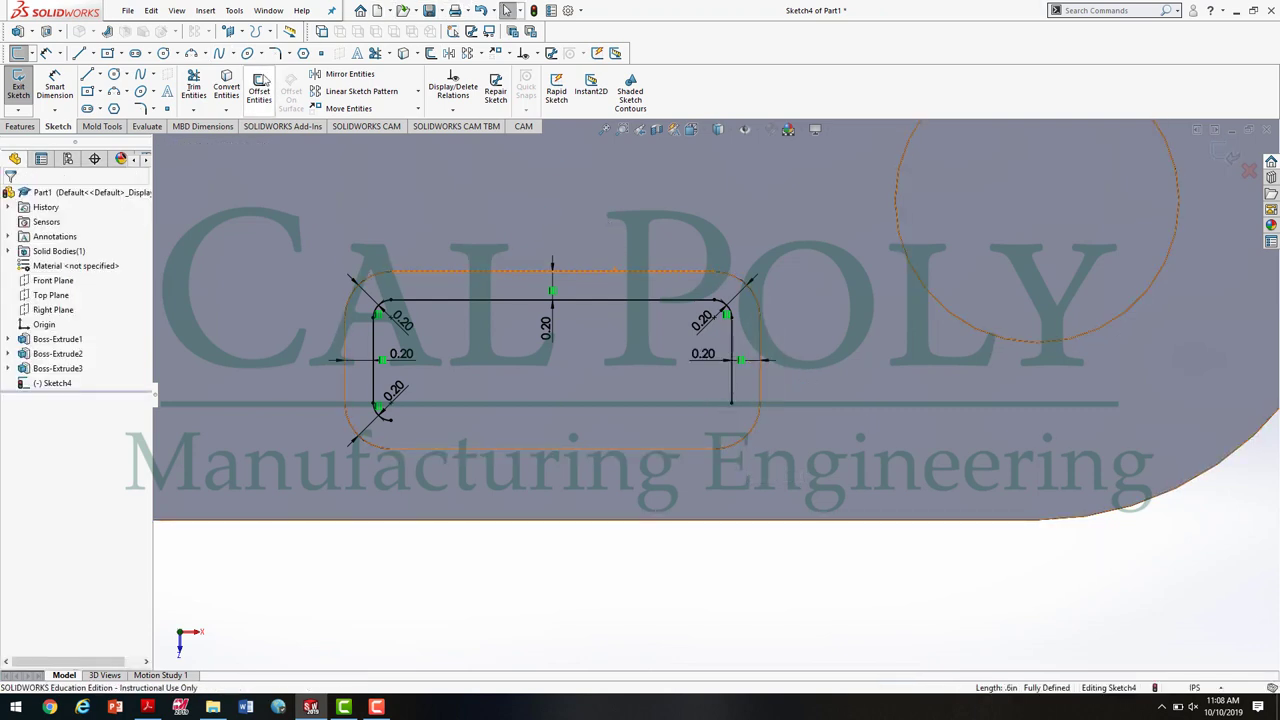
pyautogui.click(700, 424)
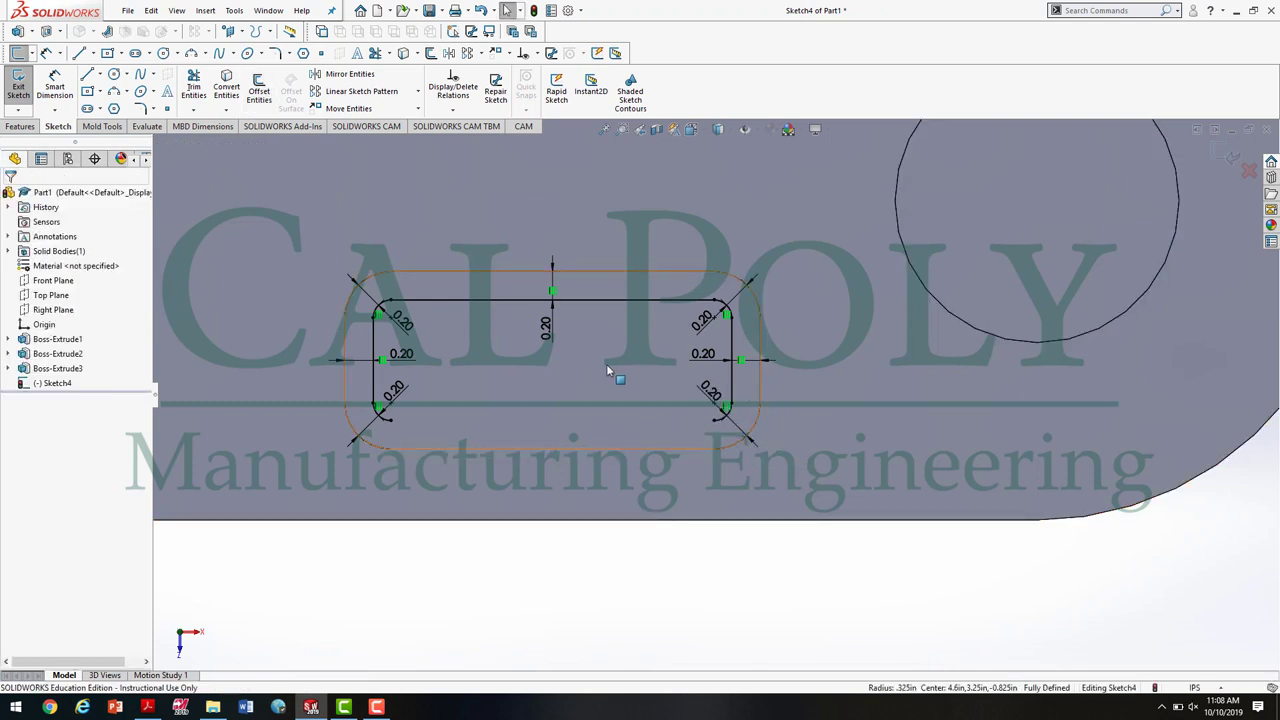
pyautogui.click(259, 88)
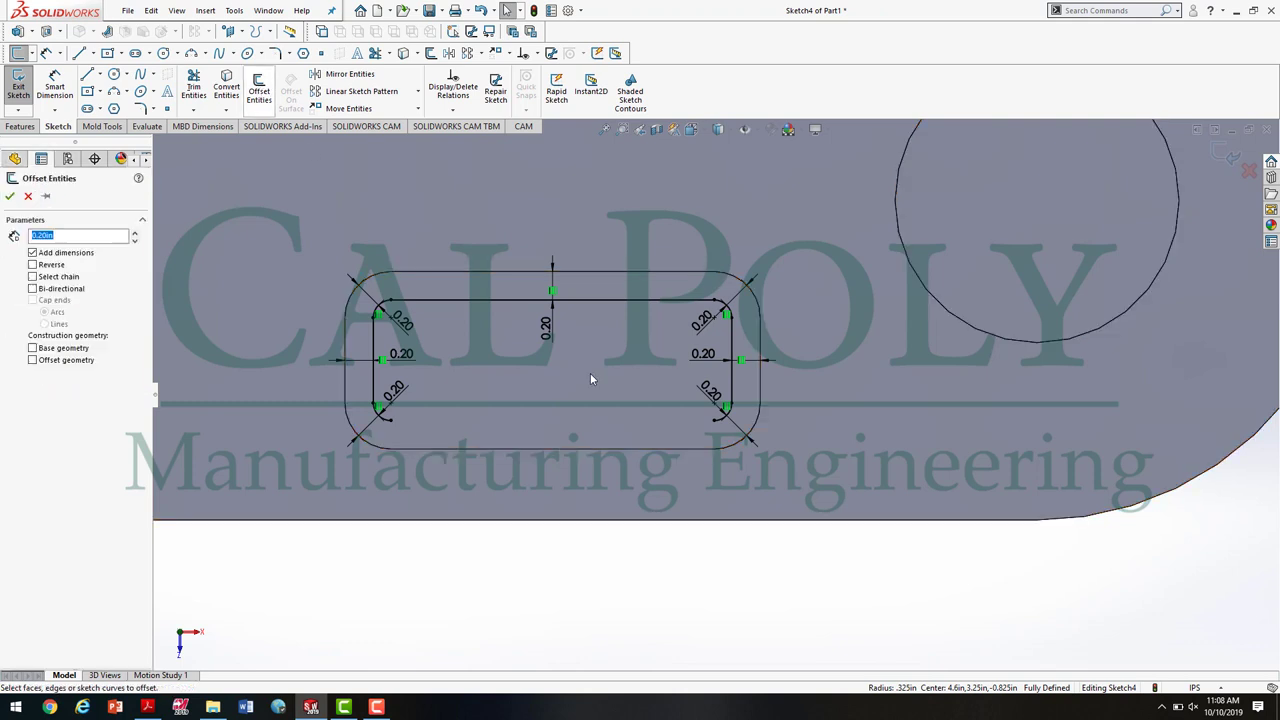
pyautogui.click(605, 401)
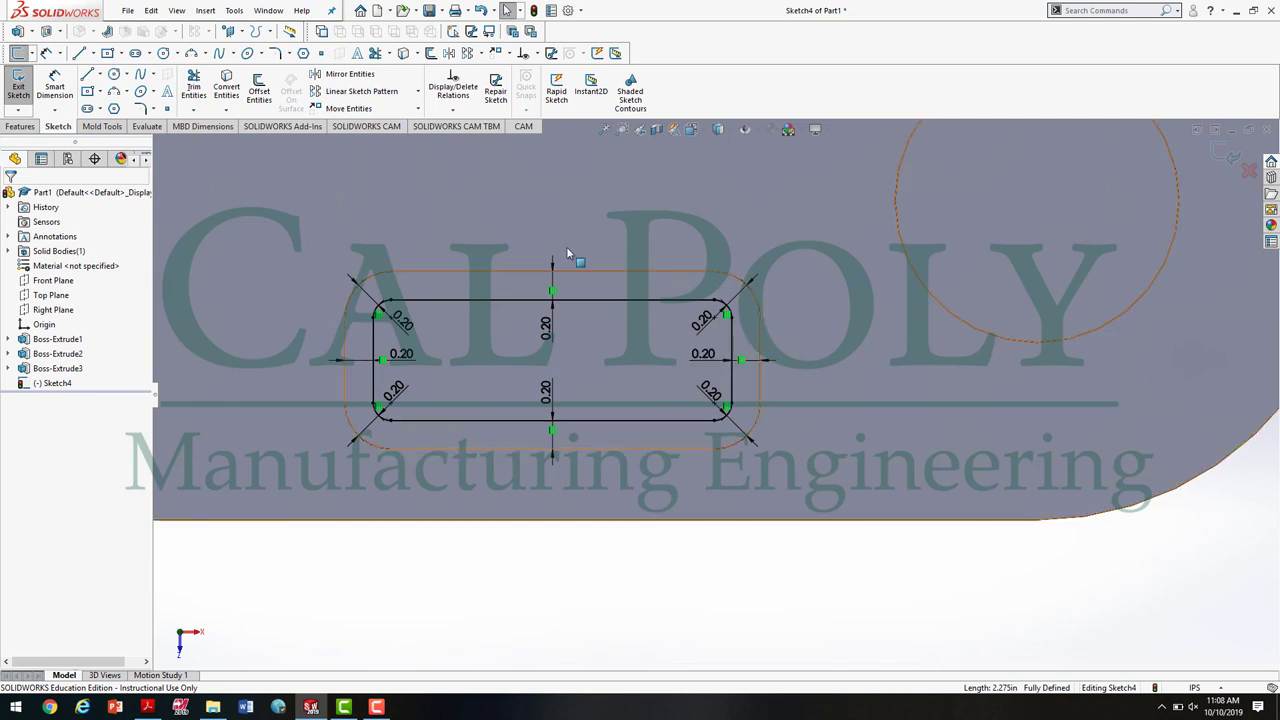
pyautogui.scroll(2, 714, 395)
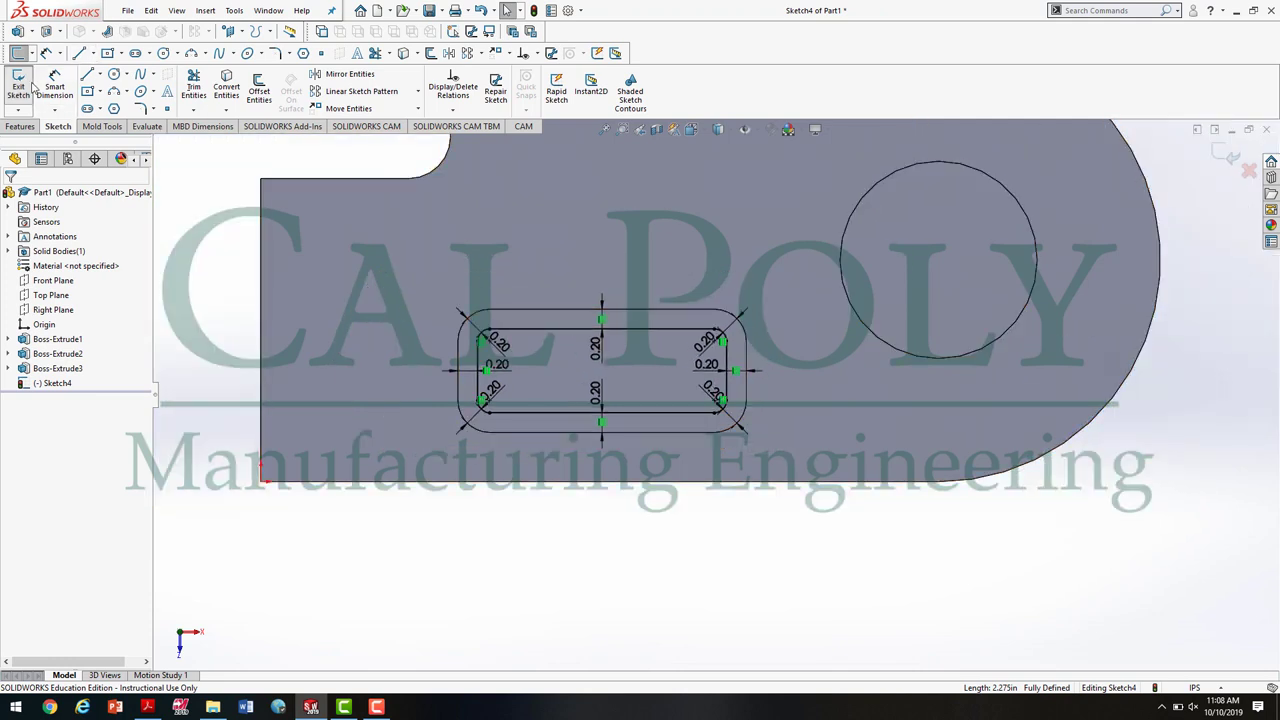
# Cut the pocket sketch Blind 0.50 in deep, then bring up the reference PDF
pyautogui.hotkey('ctrl', 'e')
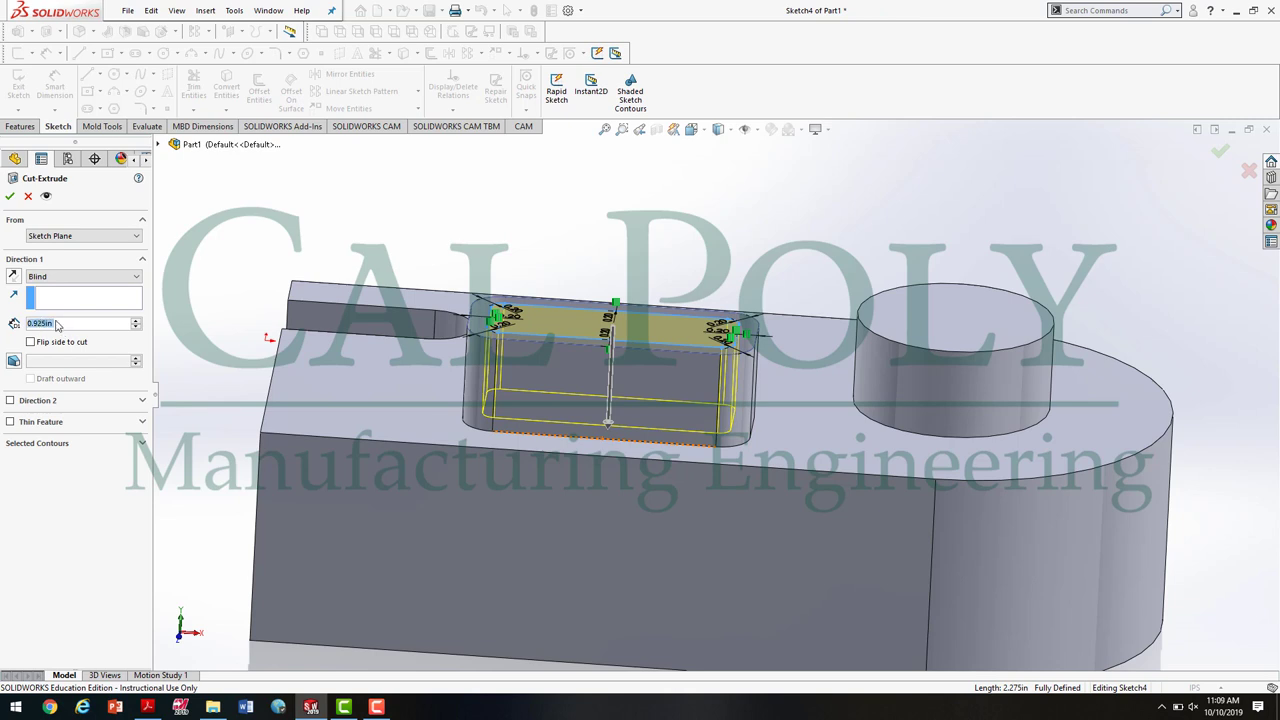
pyautogui.press('BackSpace')
pyautogui.write('0.5')
pyautogui.press('Return')
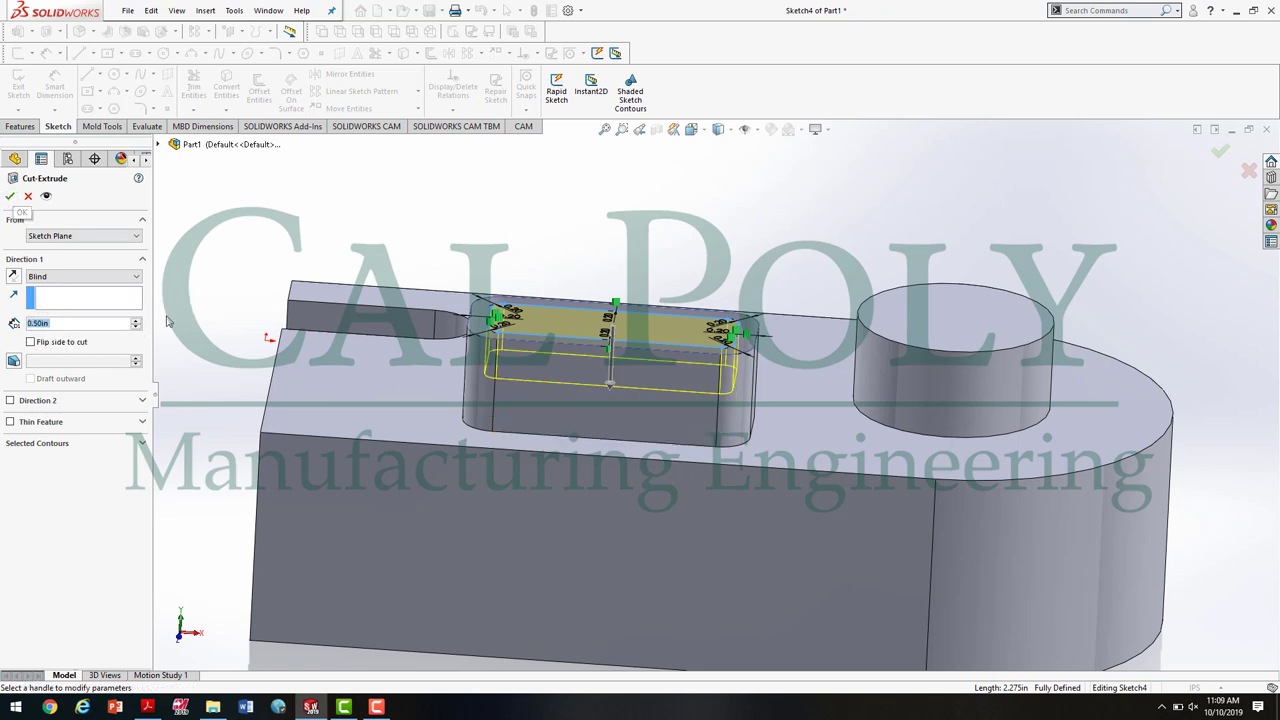
pyautogui.click(10, 196)
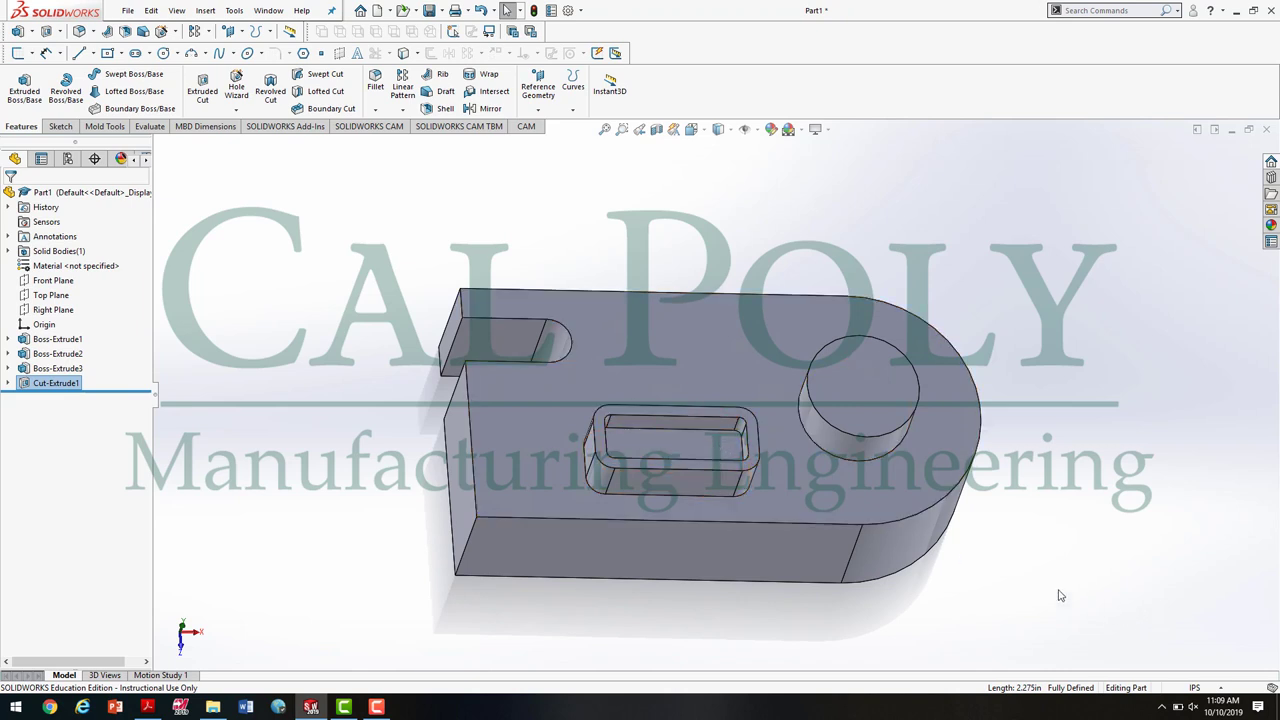
pyautogui.click(148, 707)
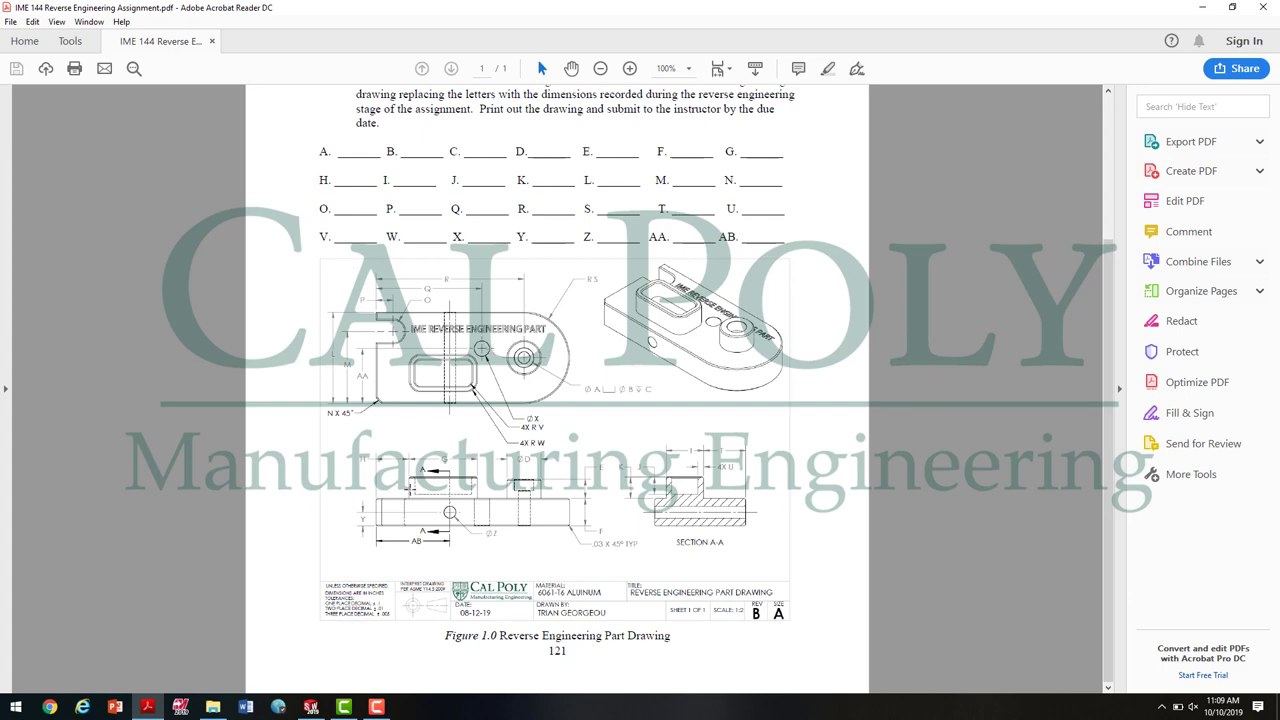
# Return from the reference drawing to the SOLIDWORKS part
pyautogui.click(311, 706)
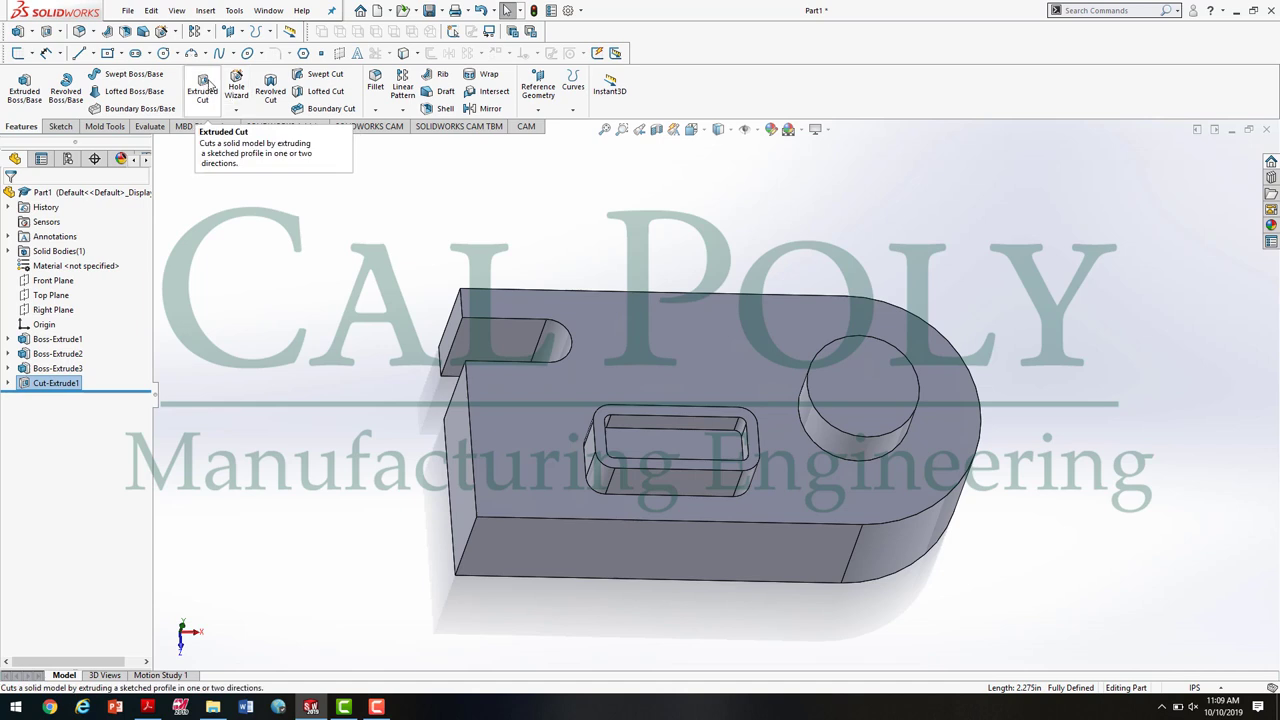
# Start a cut sketch on the top face, viewed Normal To, and draw a small circle
pyautogui.click(203, 88)
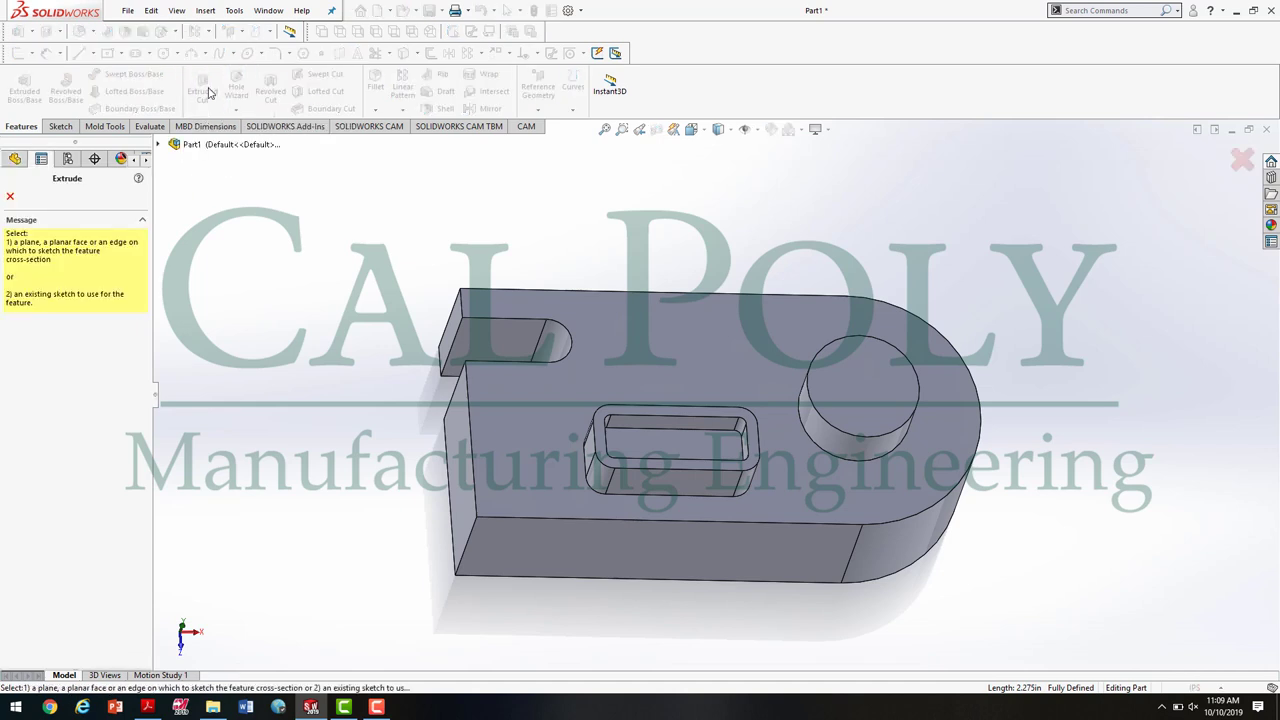
pyautogui.click(735, 345)
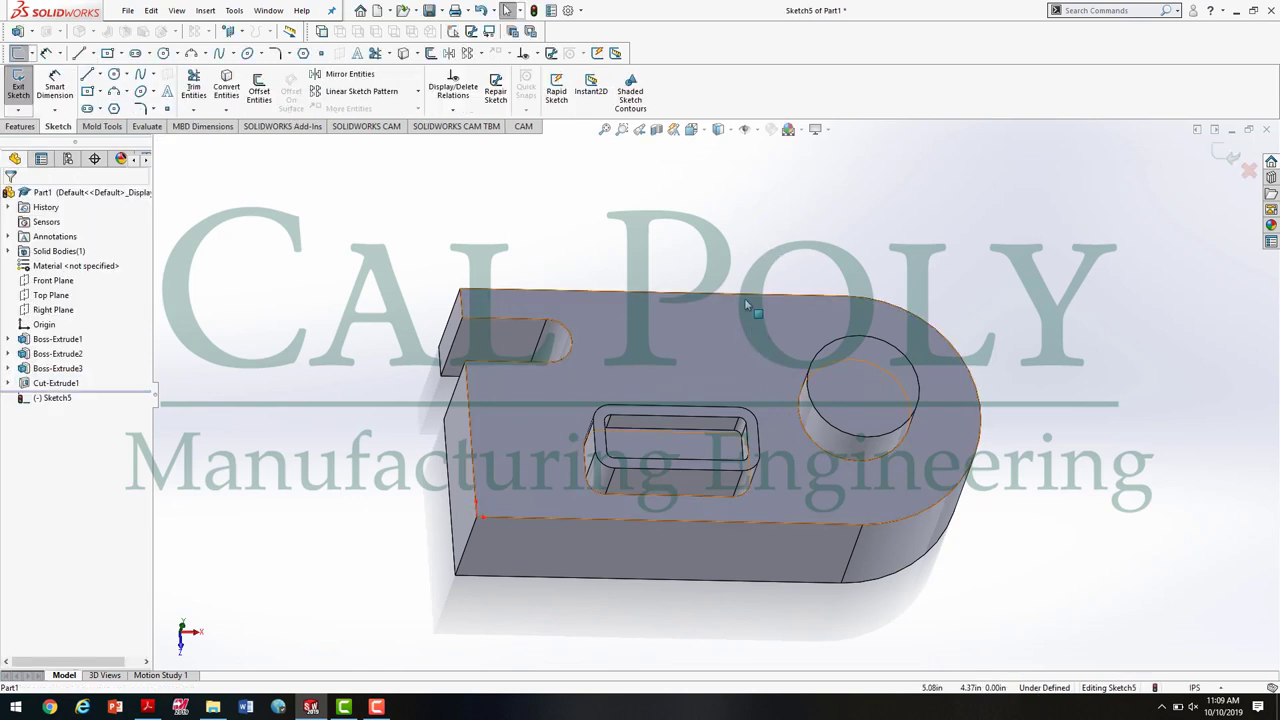
pyautogui.press('space')
pyautogui.click(876, 505)
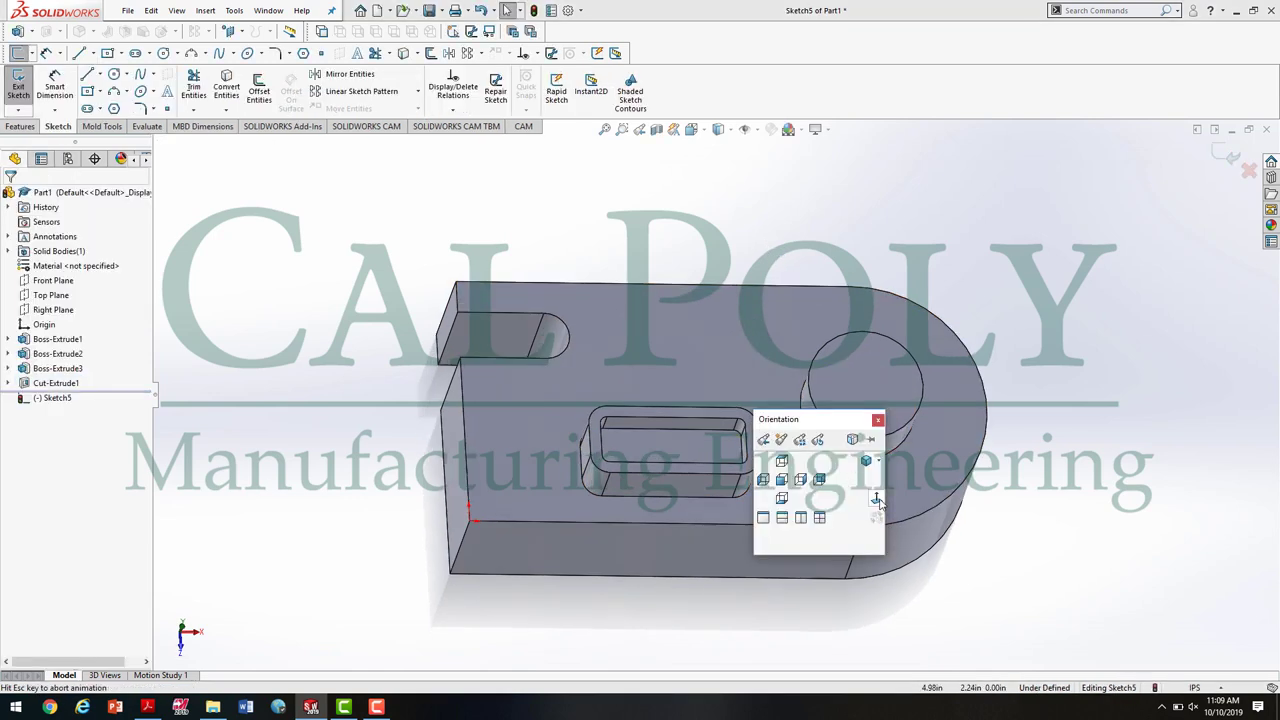
pyautogui.click(115, 75)
pyautogui.click(714, 364)
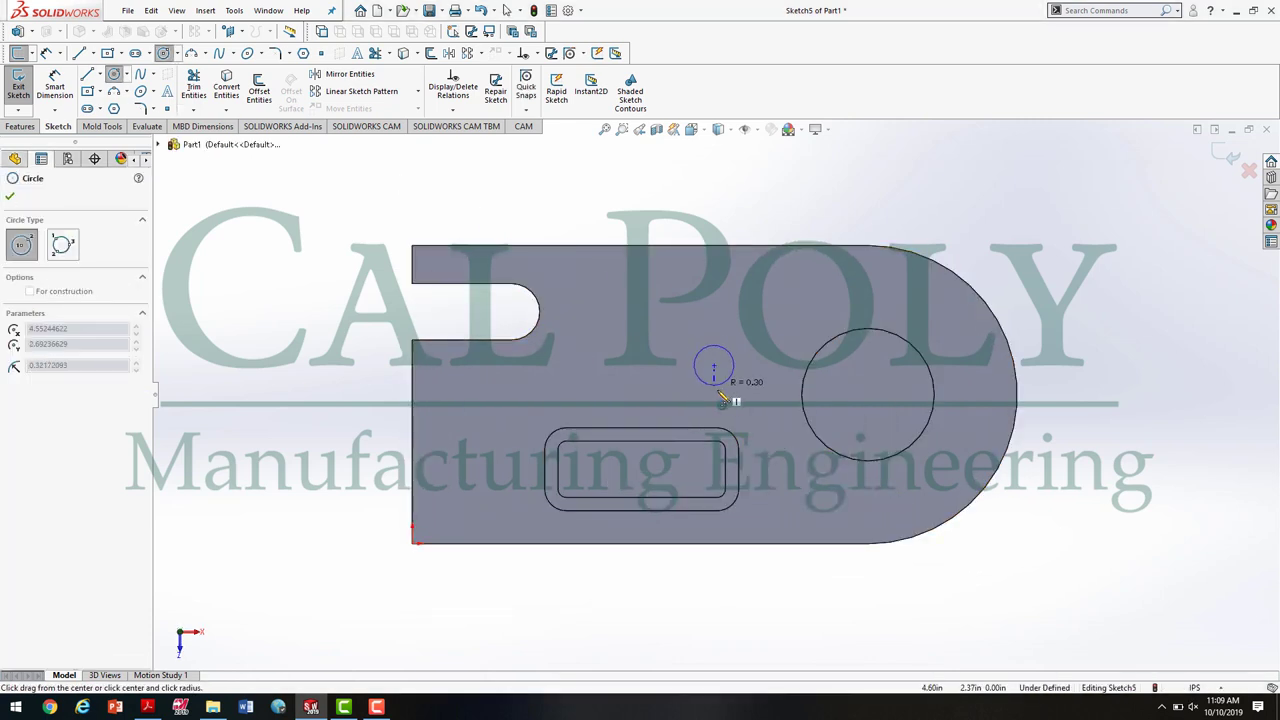
pyautogui.click(736, 384)
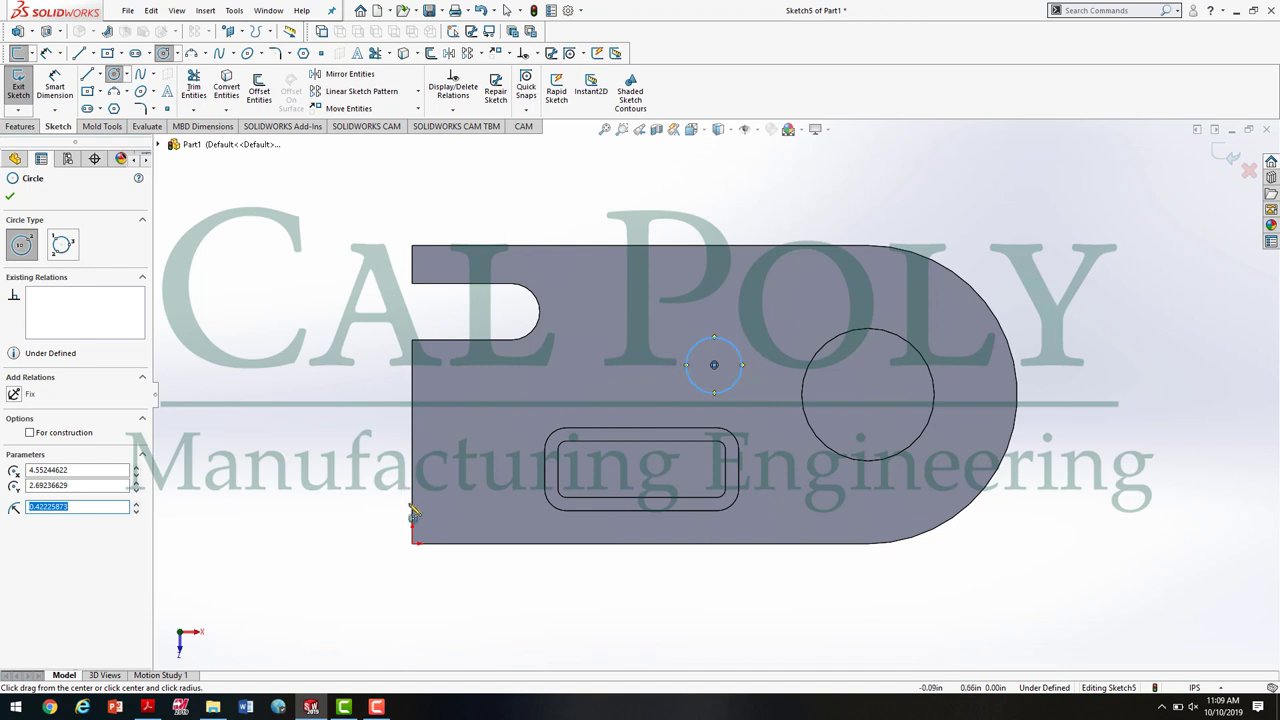
# Dimension the circle's diameter to 0.9625 in
pyautogui.click(55, 85)
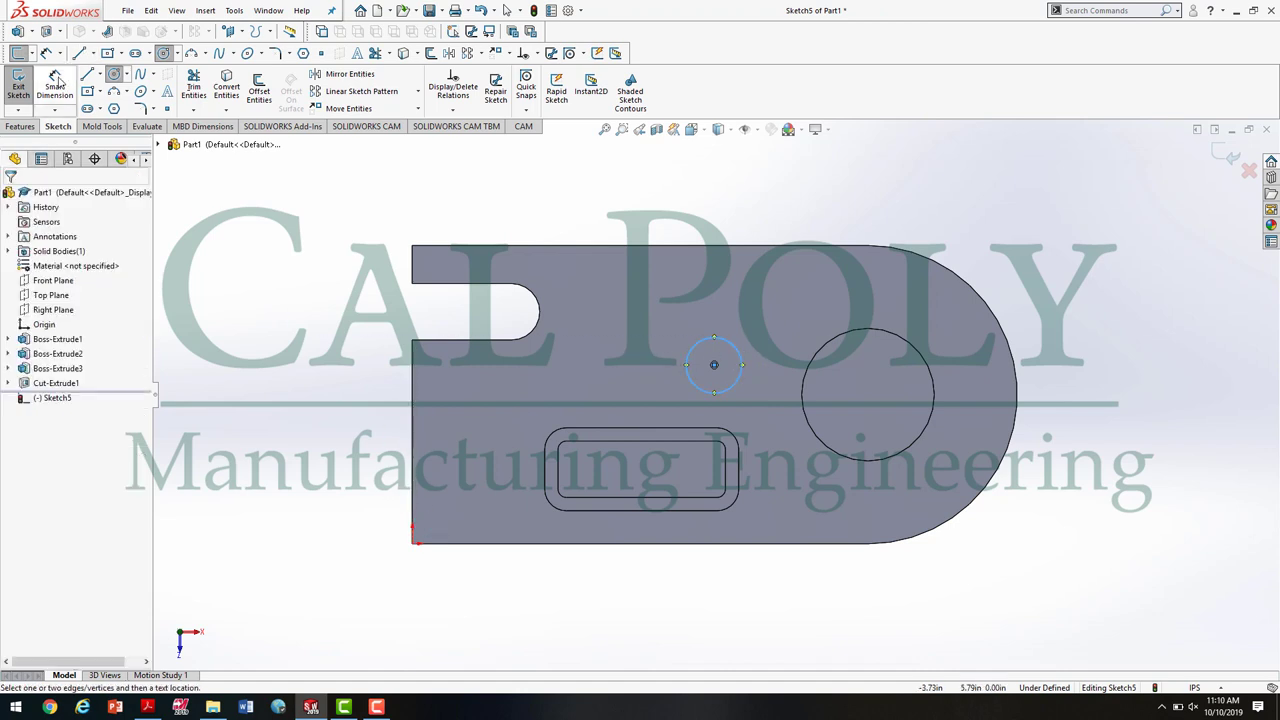
pyautogui.click(728, 348)
pyautogui.click(952, 229)
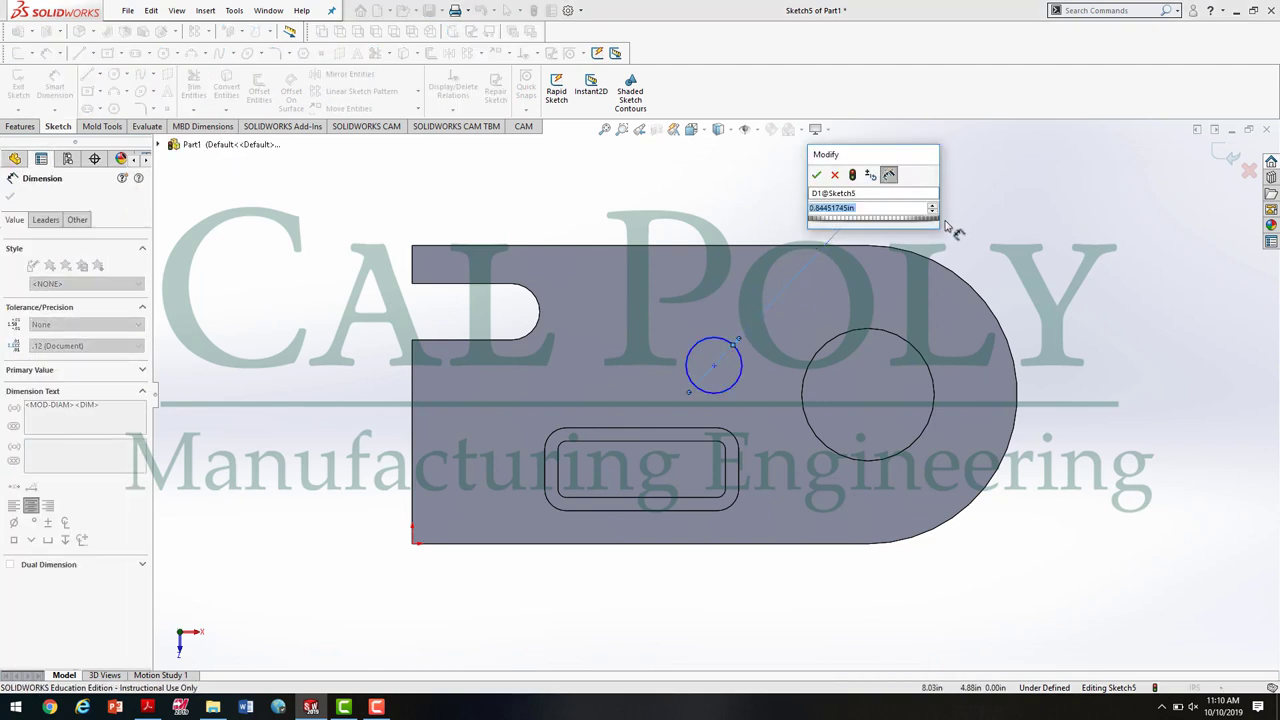
pyautogui.write('.9625')
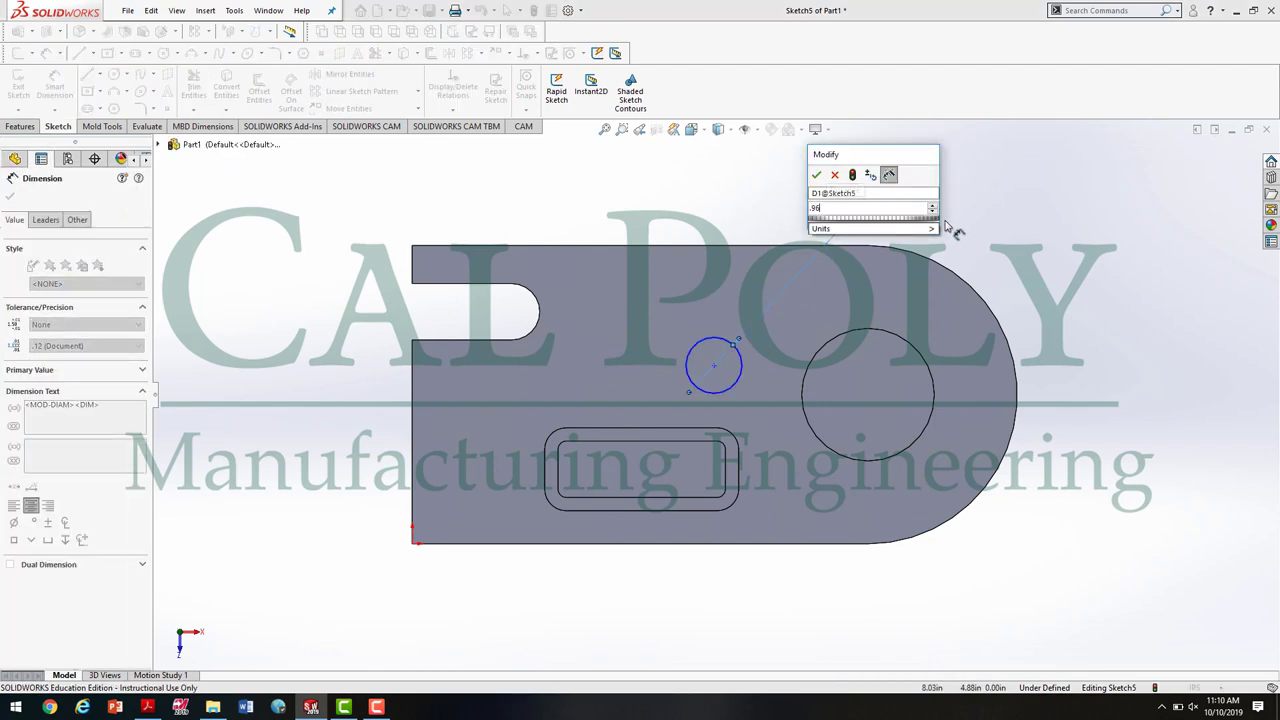
pyautogui.click(864, 226)
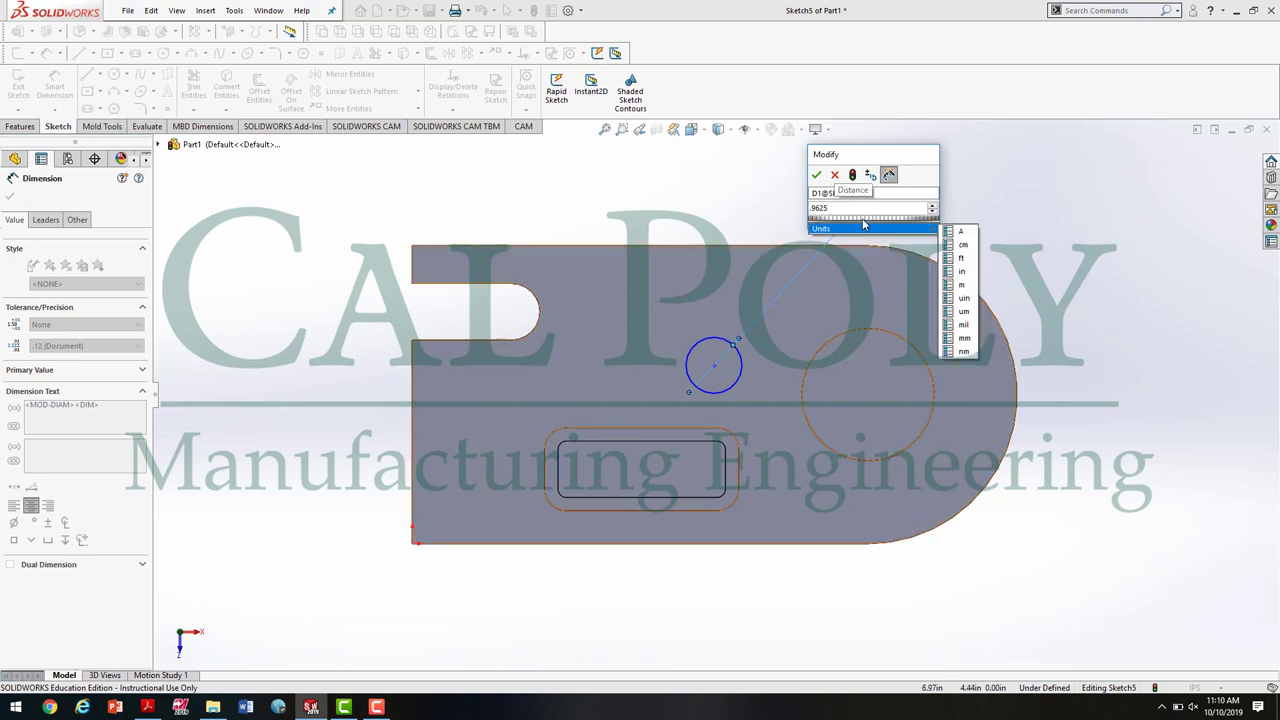
pyautogui.click(816, 175)
pyautogui.click(816, 175)
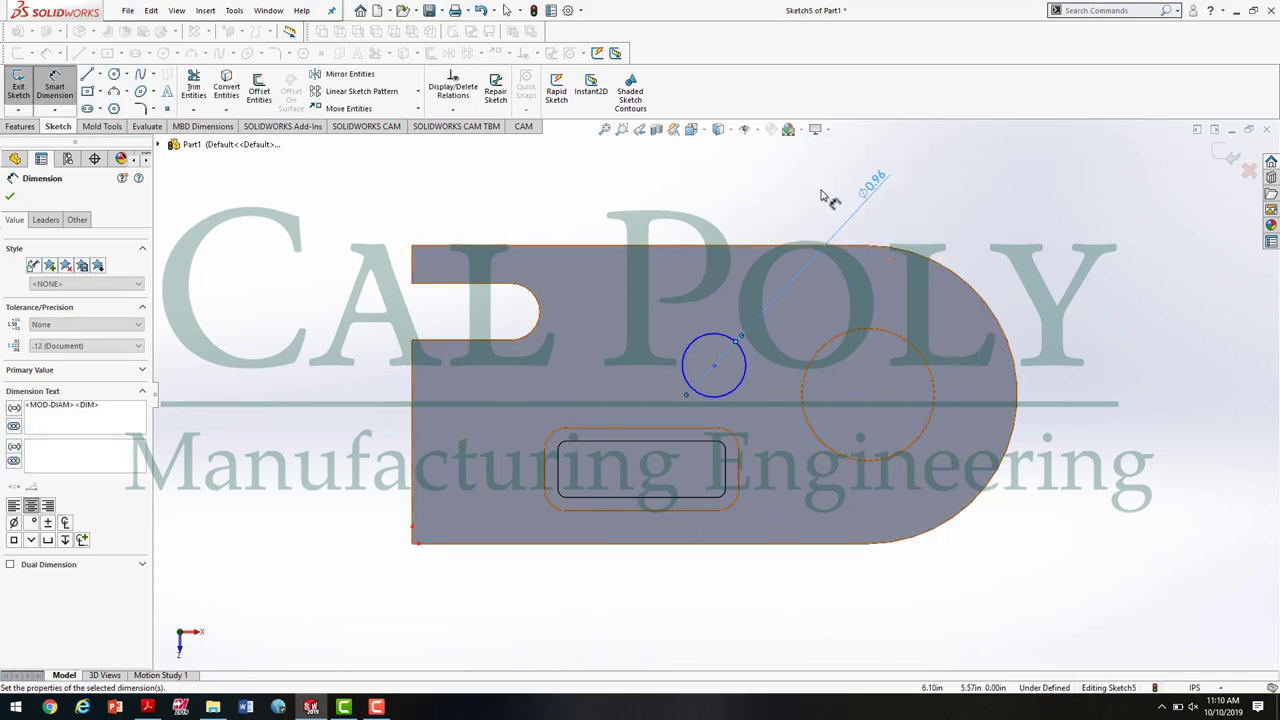
# Locate the circle 2.50 from the bottom edge and 4.50 from the left edge
pyautogui.click(744, 394)
pyautogui.click(728, 548)
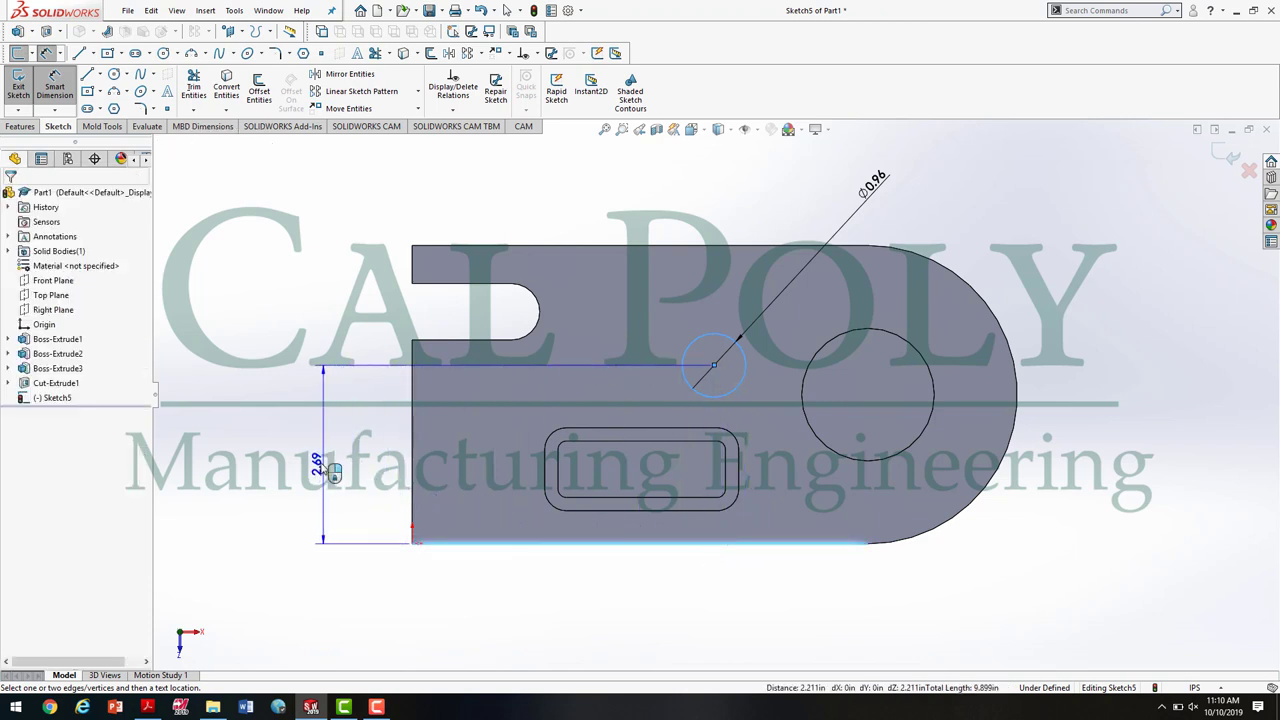
pyautogui.click(332, 466)
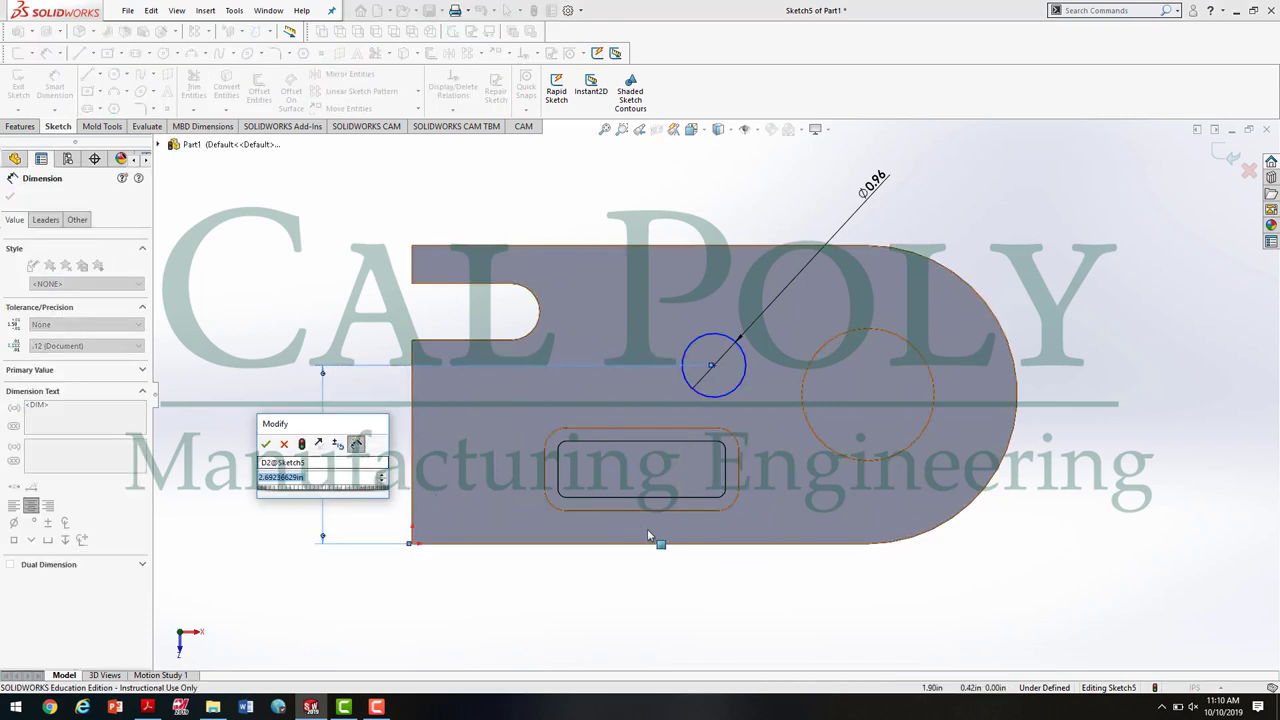
pyautogui.write('2.5')
pyautogui.press('Return')
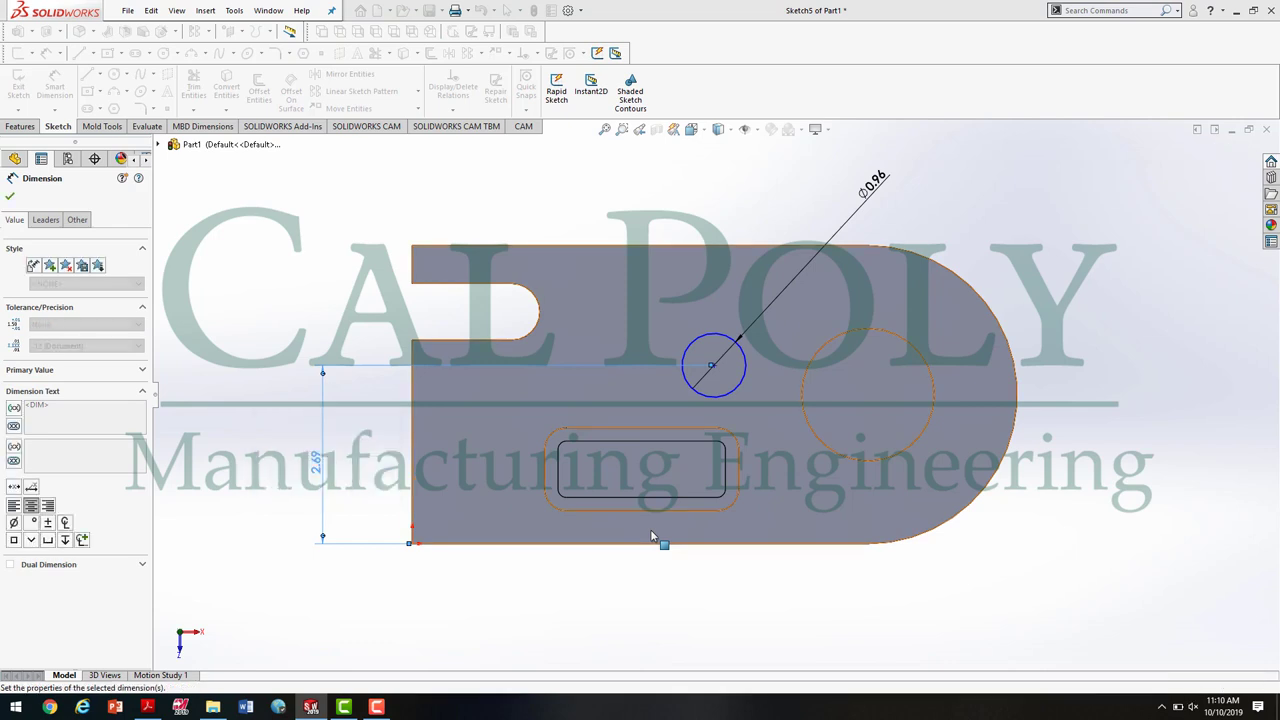
pyautogui.click(738, 405)
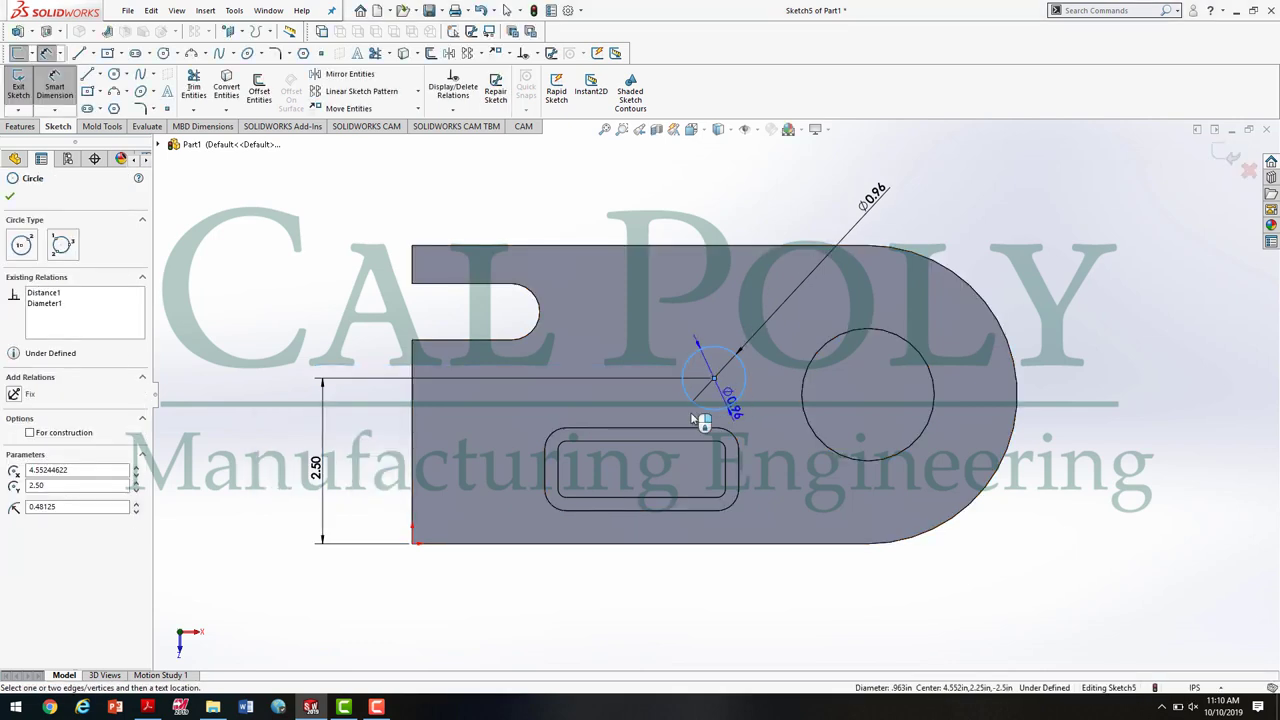
pyautogui.click(413, 412)
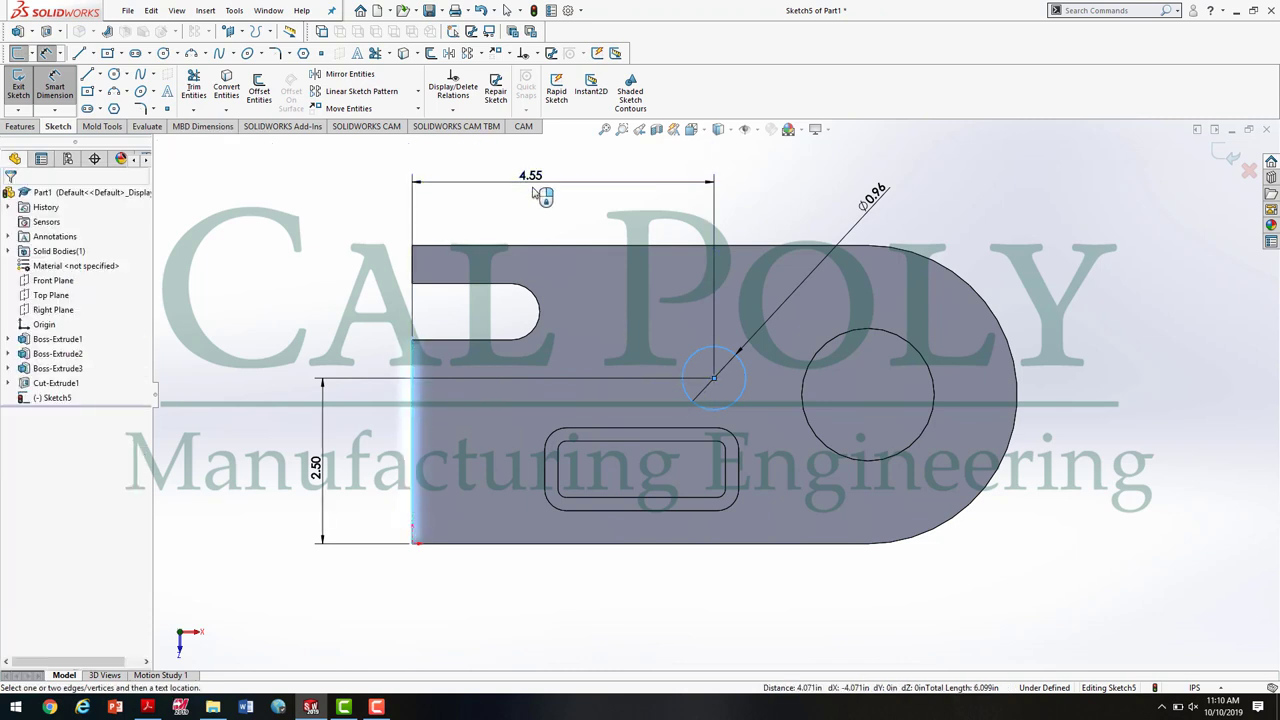
pyautogui.click(540, 190)
pyautogui.write('4.5')
pyautogui.press('Return')
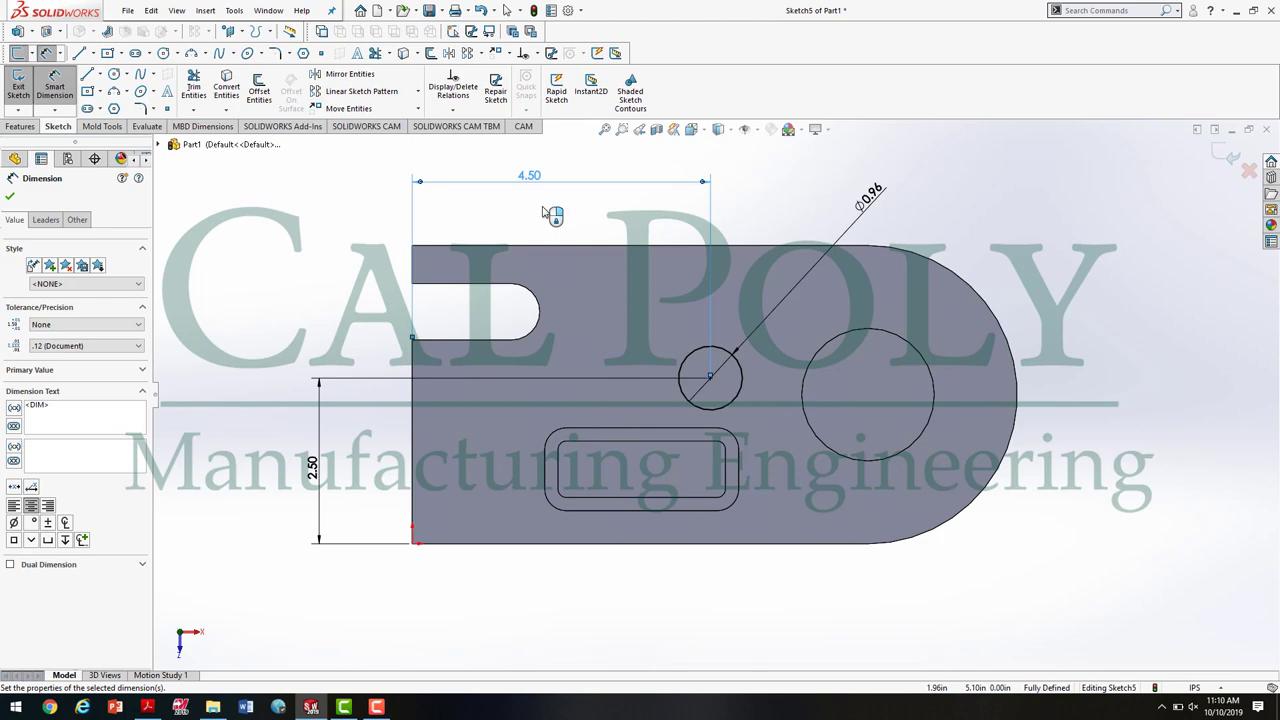
pyautogui.press('Escape')
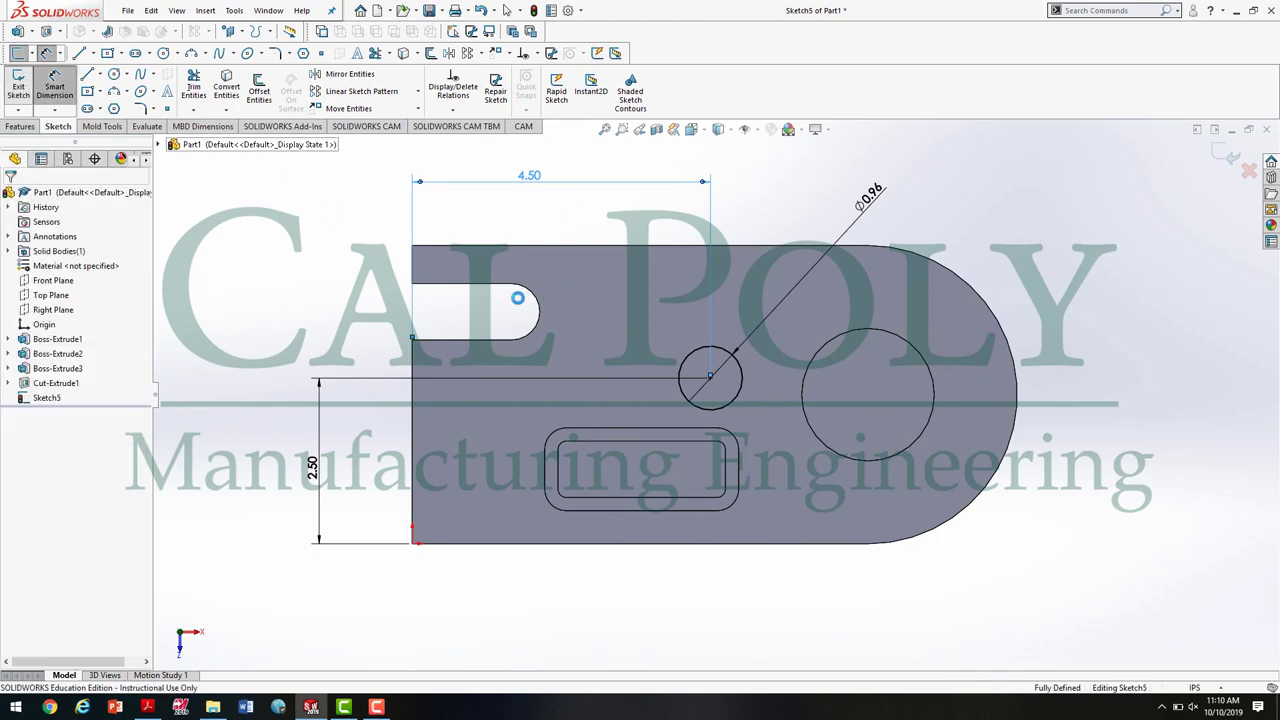
pyautogui.hotkey('ctrl', 'e')
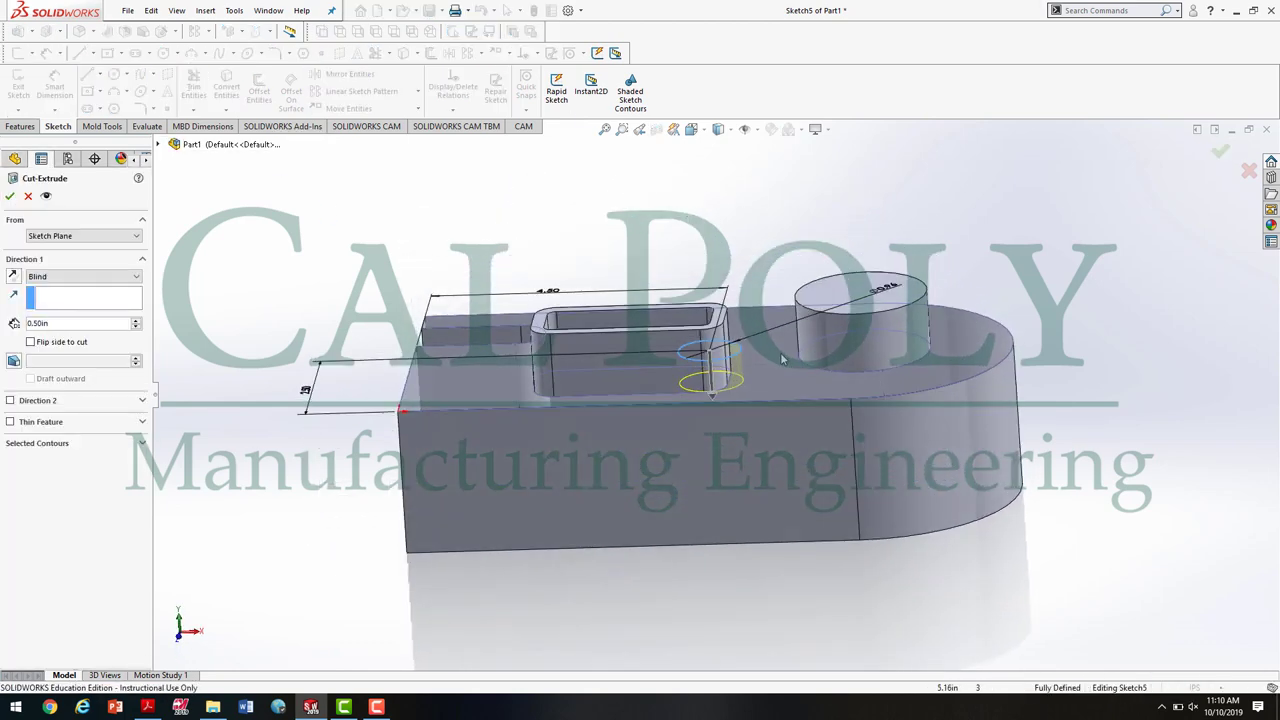
# Cut the Ø0.96 circle Through All to make the hole
pyautogui.click(62, 276)
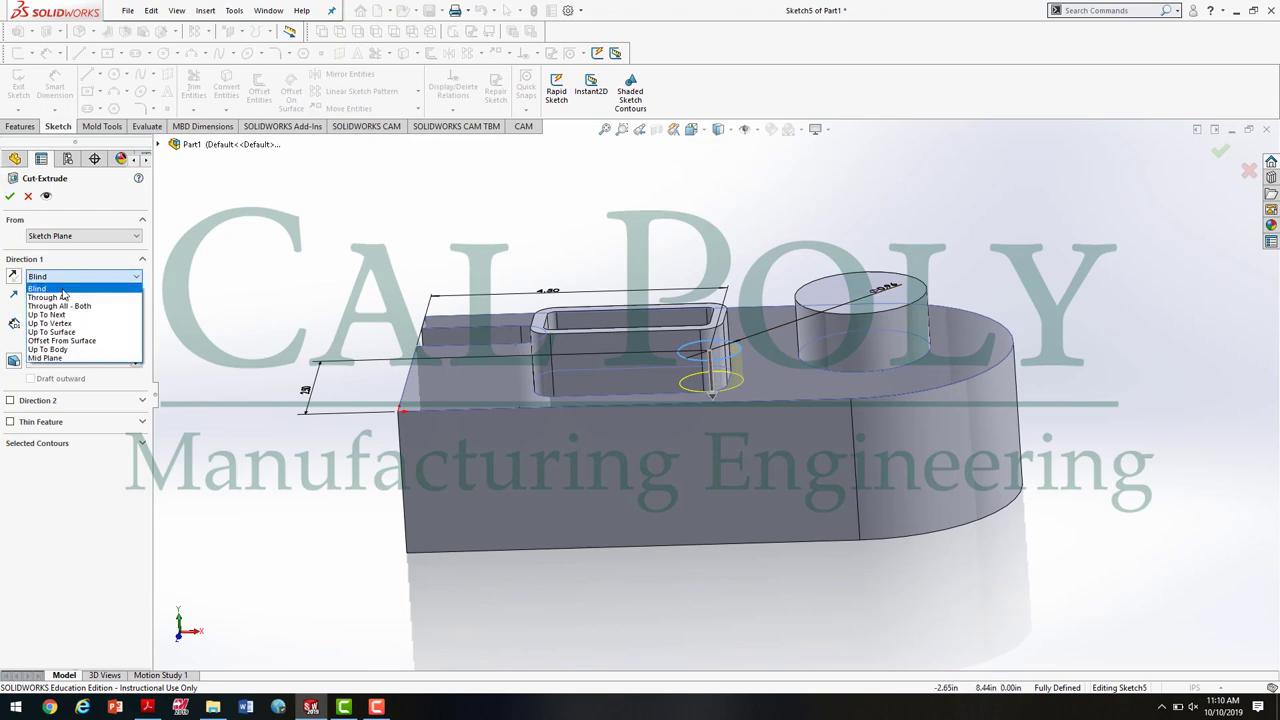
pyautogui.click(64, 298)
pyautogui.click(11, 197)
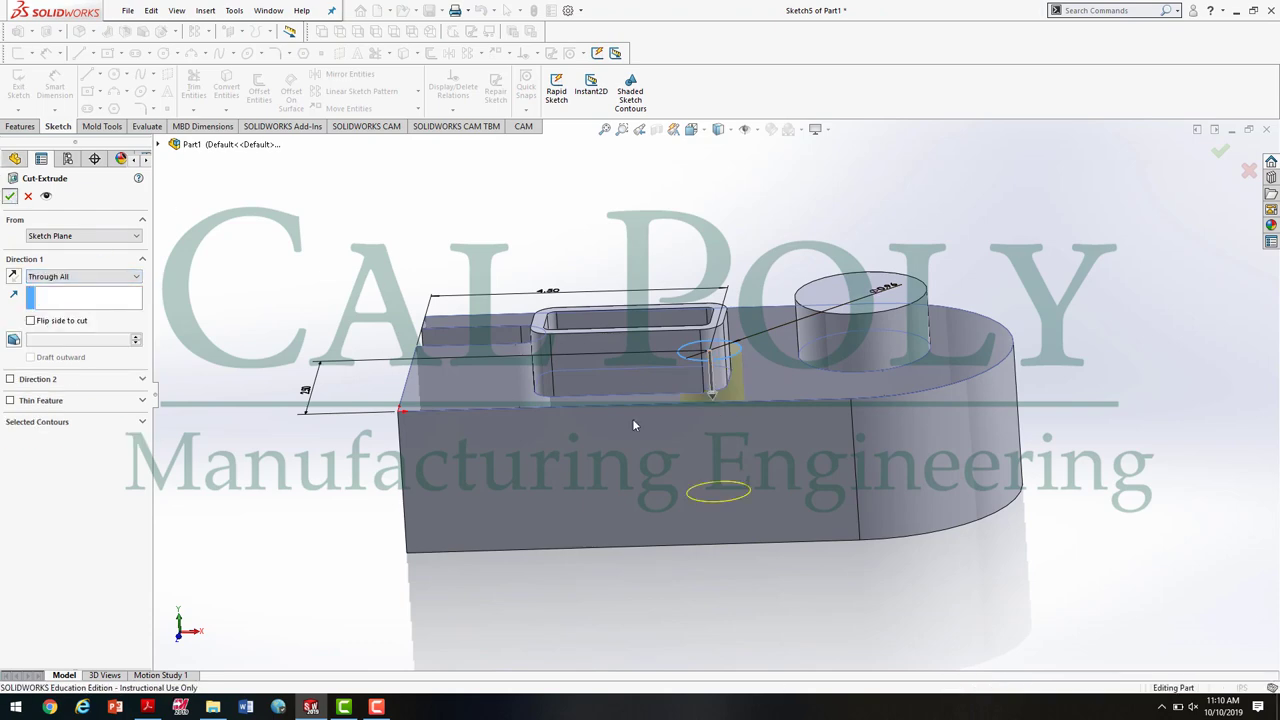
pyautogui.moveTo(560, 470); pyautogui.dragTo(789, 452, button='middle')
pyautogui.scroll(3, 945, 436)
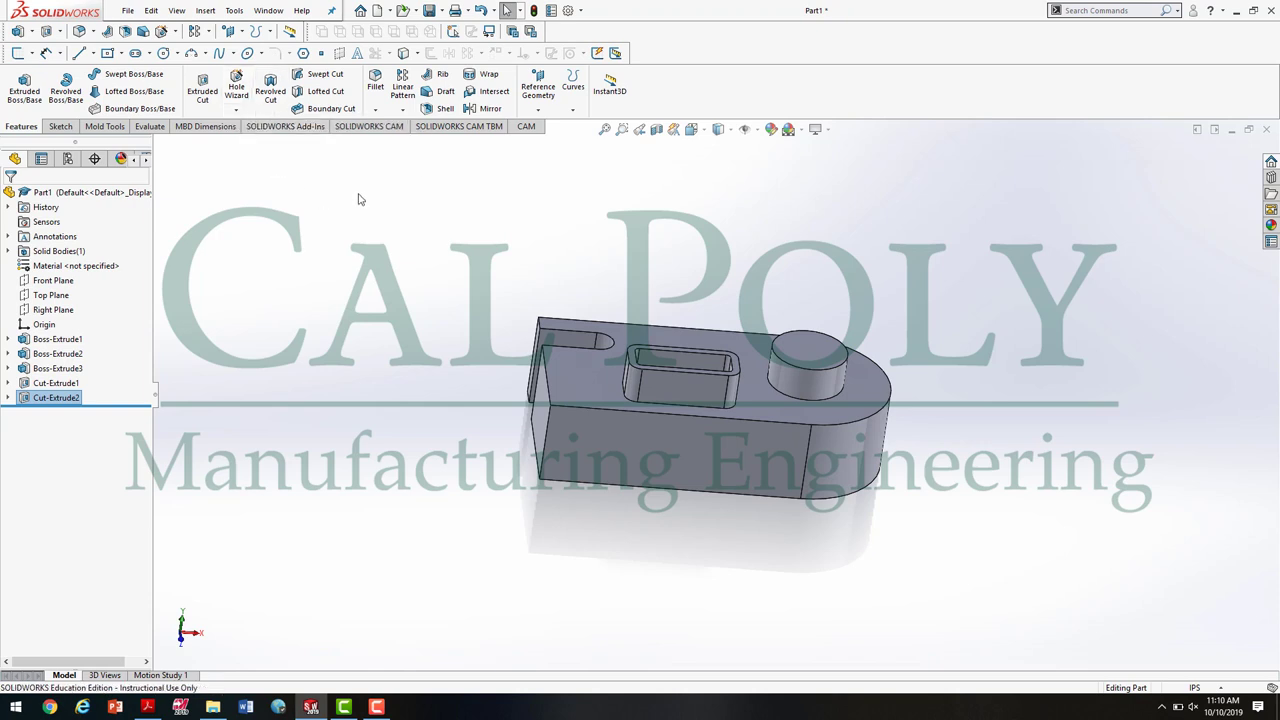
# Start a Hole Wizard drilled hole keeping the 5/16 drill size, then bring up the assignment PDF
pyautogui.click(239, 82)
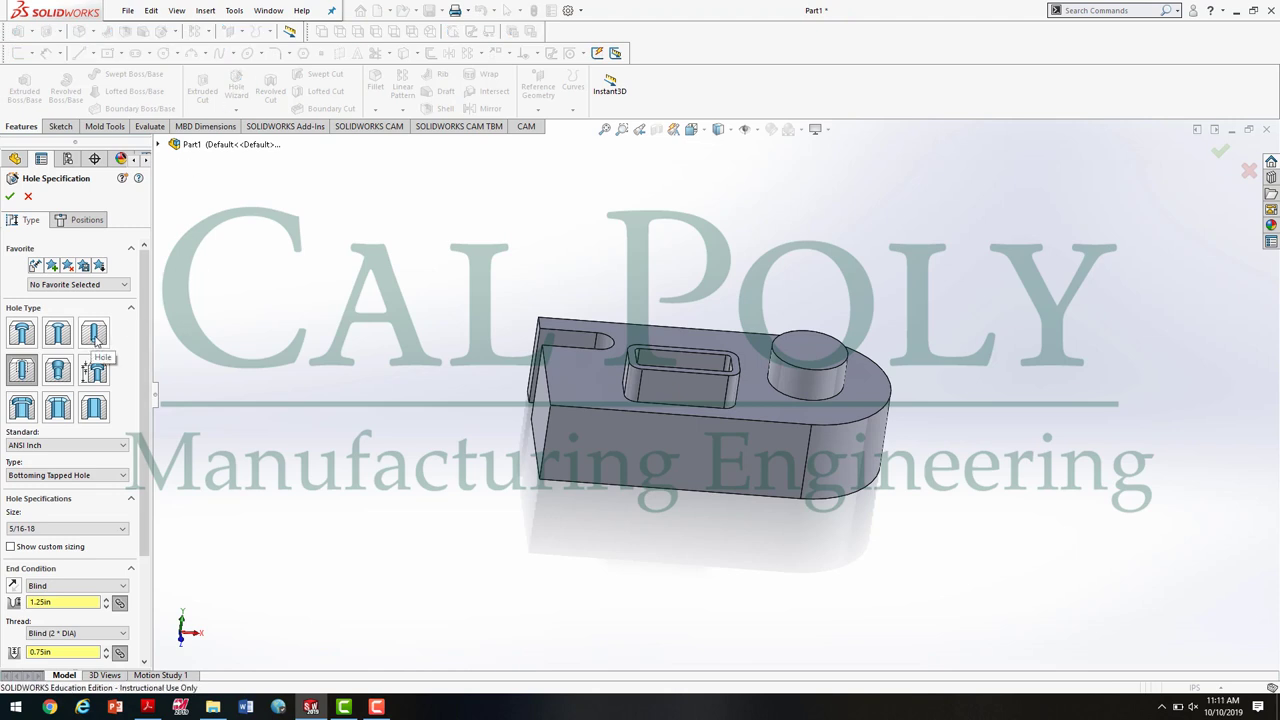
pyautogui.click(95, 341)
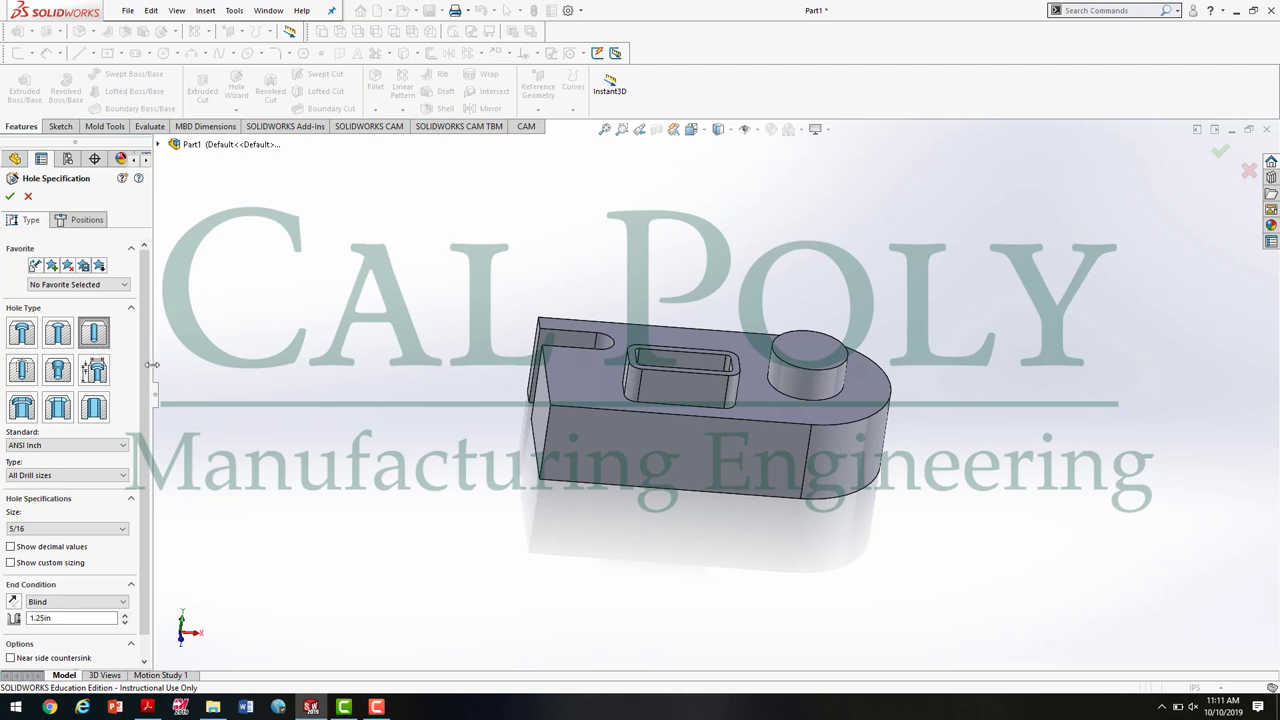
pyautogui.scroll(-1, 148, 410)
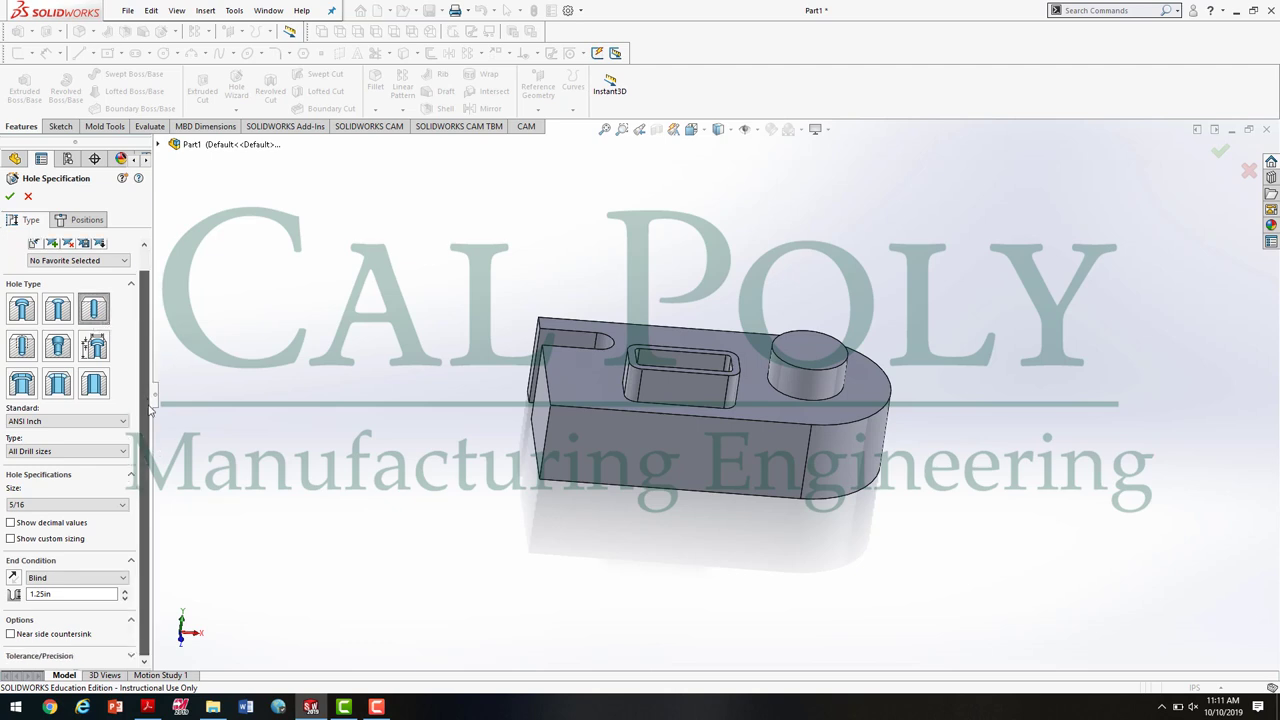
pyautogui.click(31, 506)
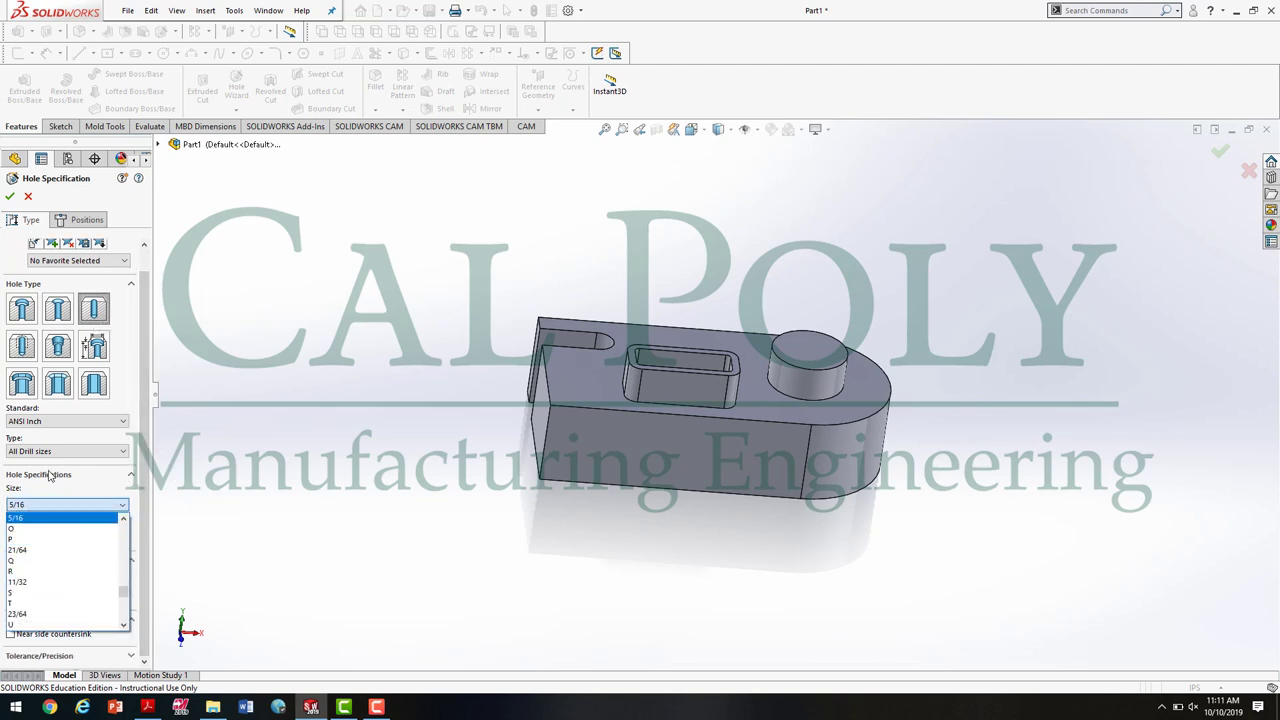
pyautogui.click(48, 474)
pyautogui.click(147, 707)
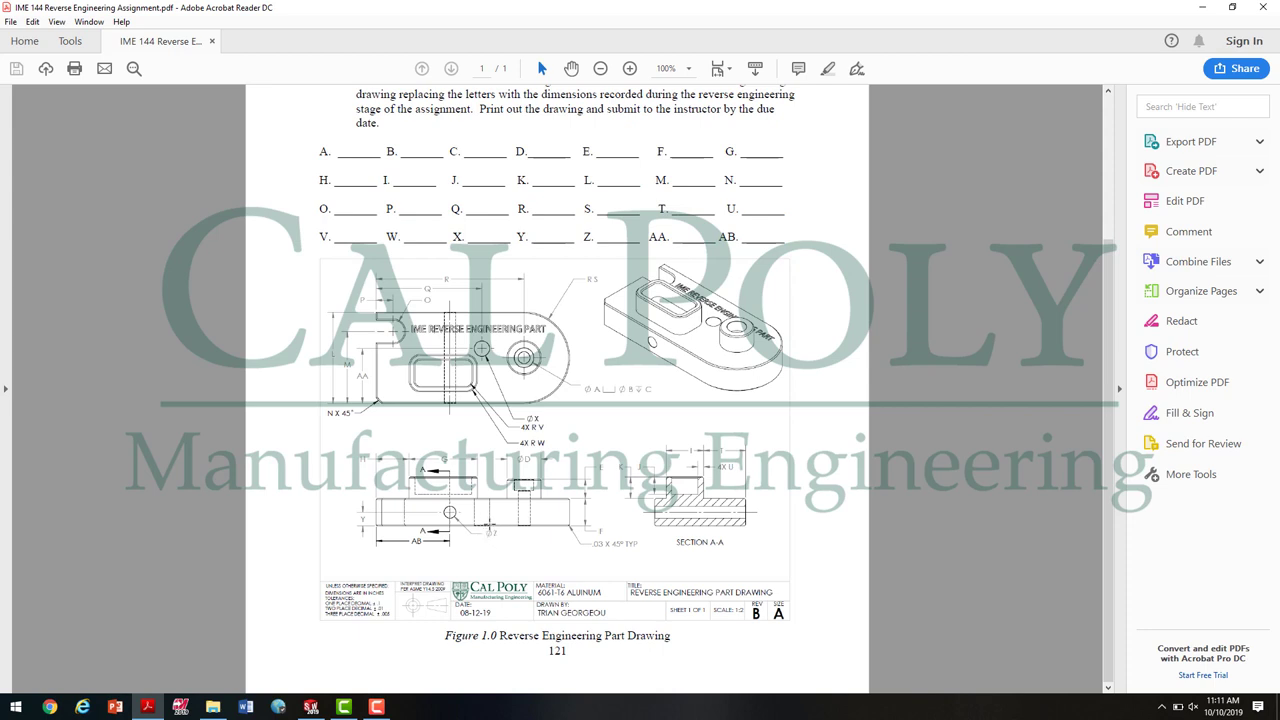
# Return from the PDF drawing to the SOLIDWORKS hole settings
pyautogui.moveTo(312, 703)
pyautogui.click(314, 702)
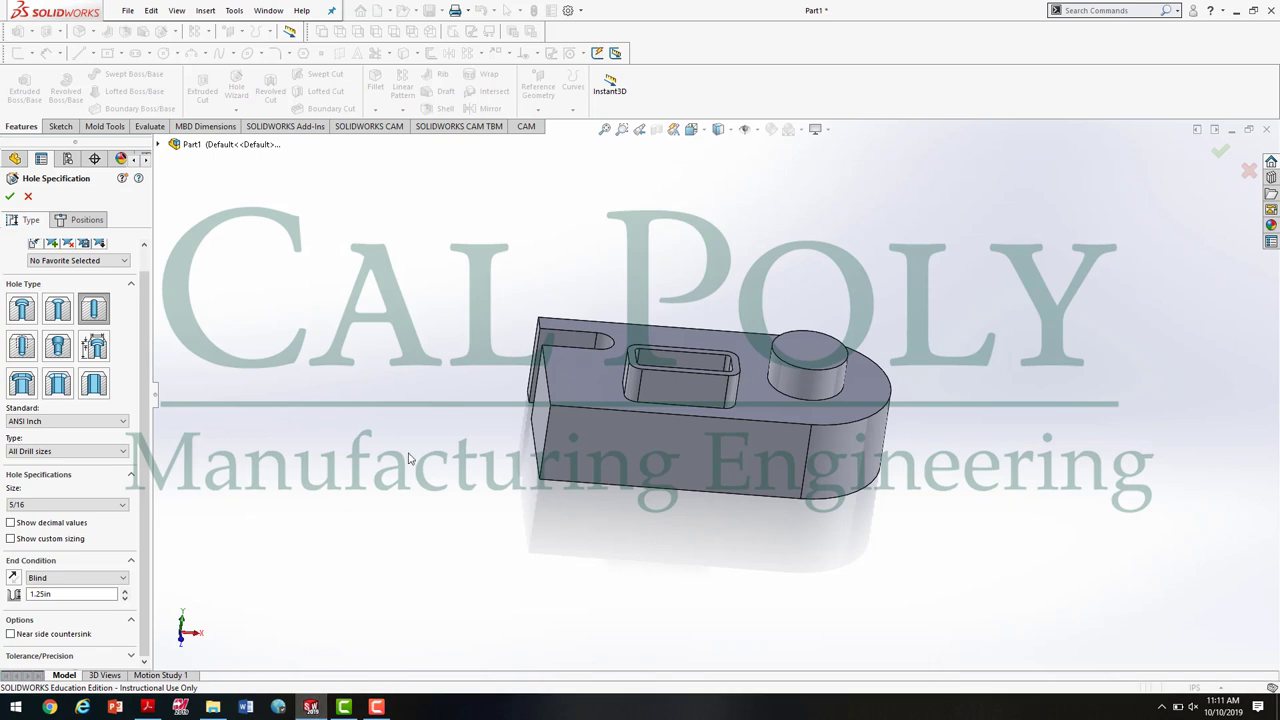
# Enable custom sizing and set the hole diameter to 0.425 in
pyautogui.click(20, 541)
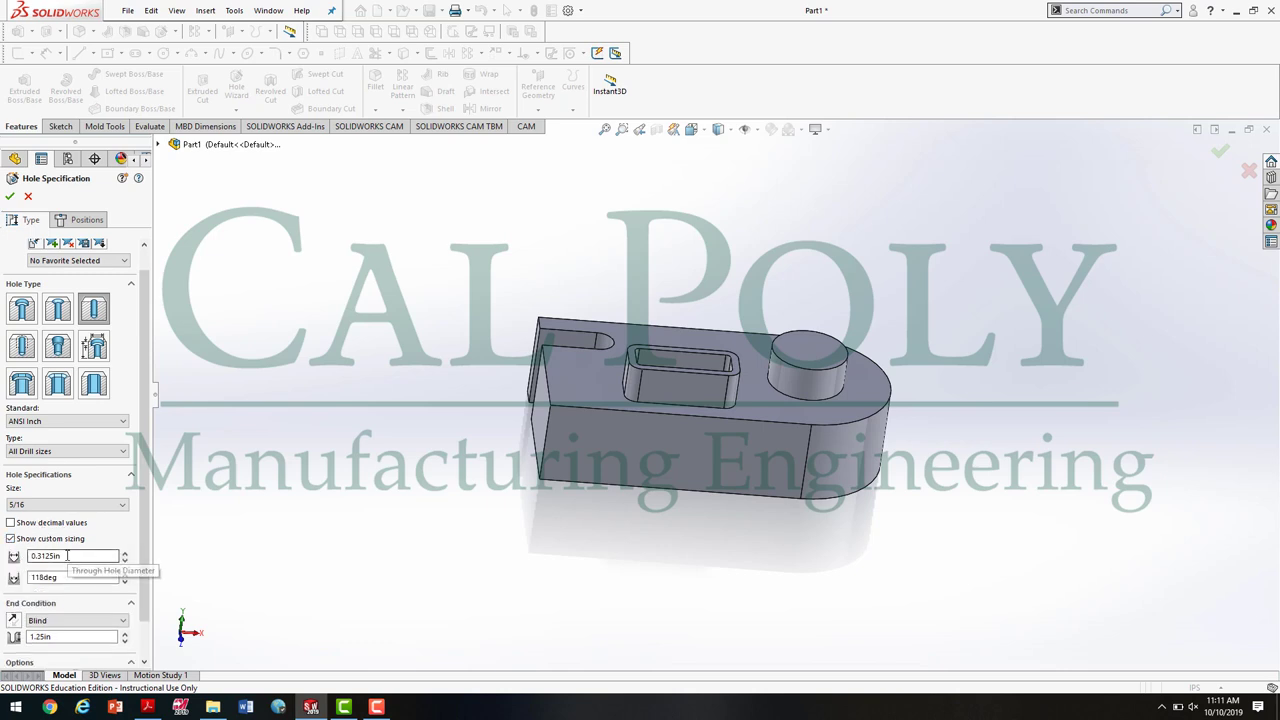
pyautogui.moveTo(74, 555); pyautogui.dragTo(26, 551)
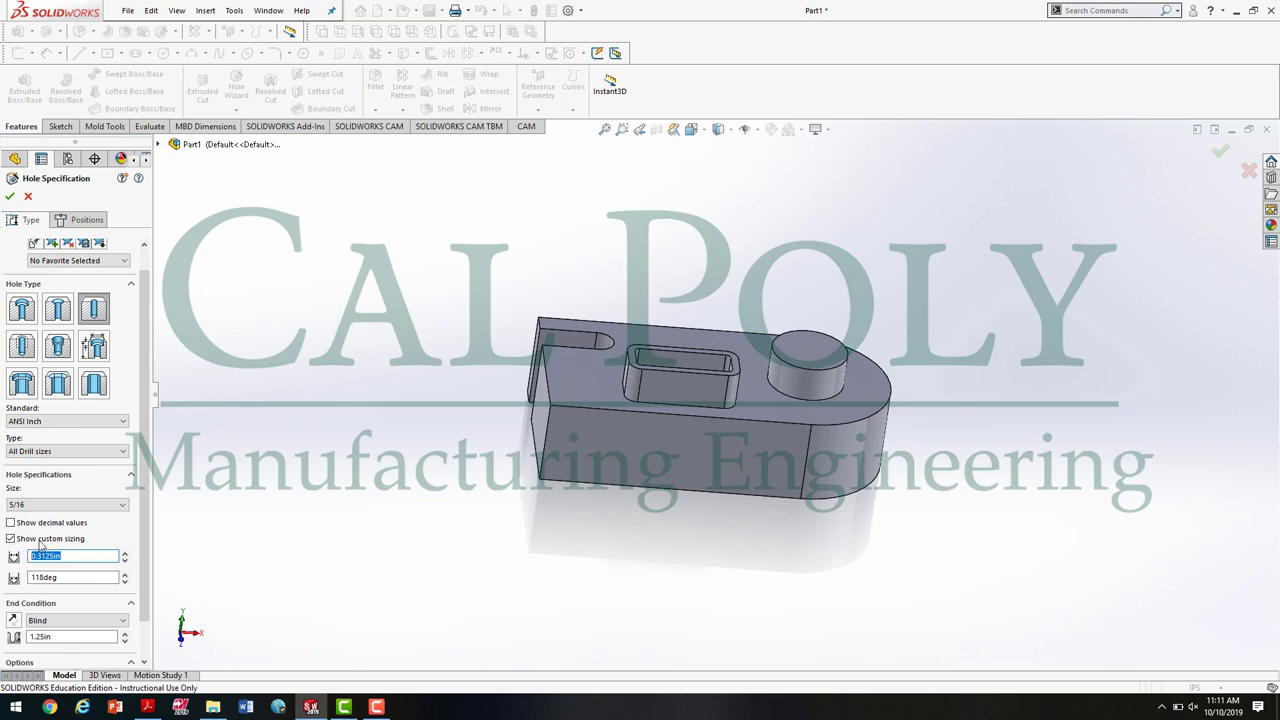
pyautogui.write('.313')
pyautogui.press('Return')
pyautogui.write('.425')
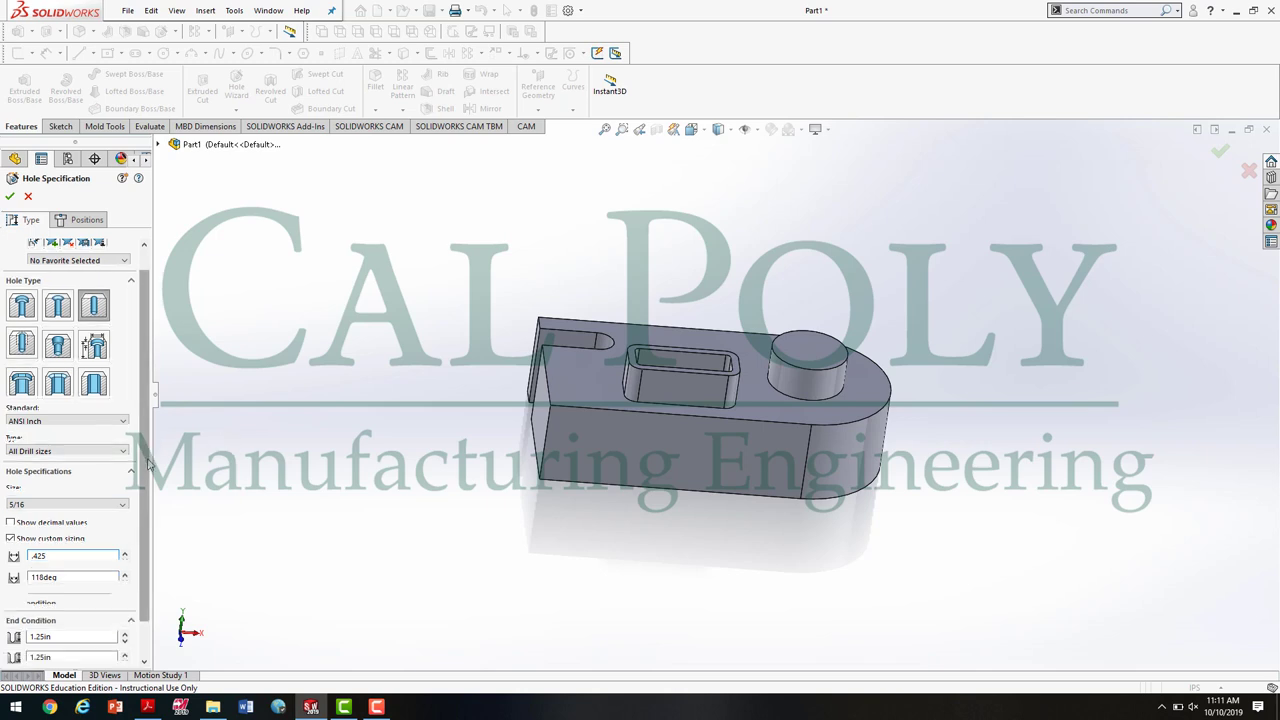
pyautogui.press('Return')
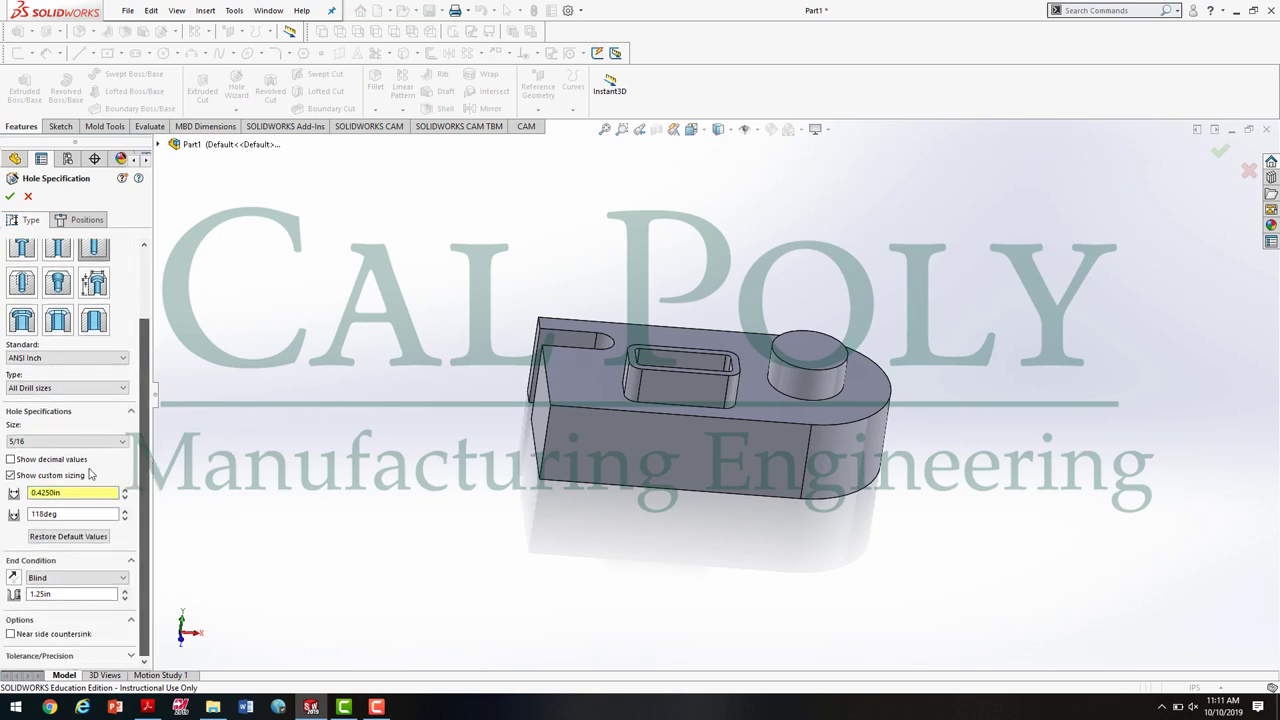
# Set the hole's end condition to Through All, ready for positioning
pyautogui.click(68, 584)
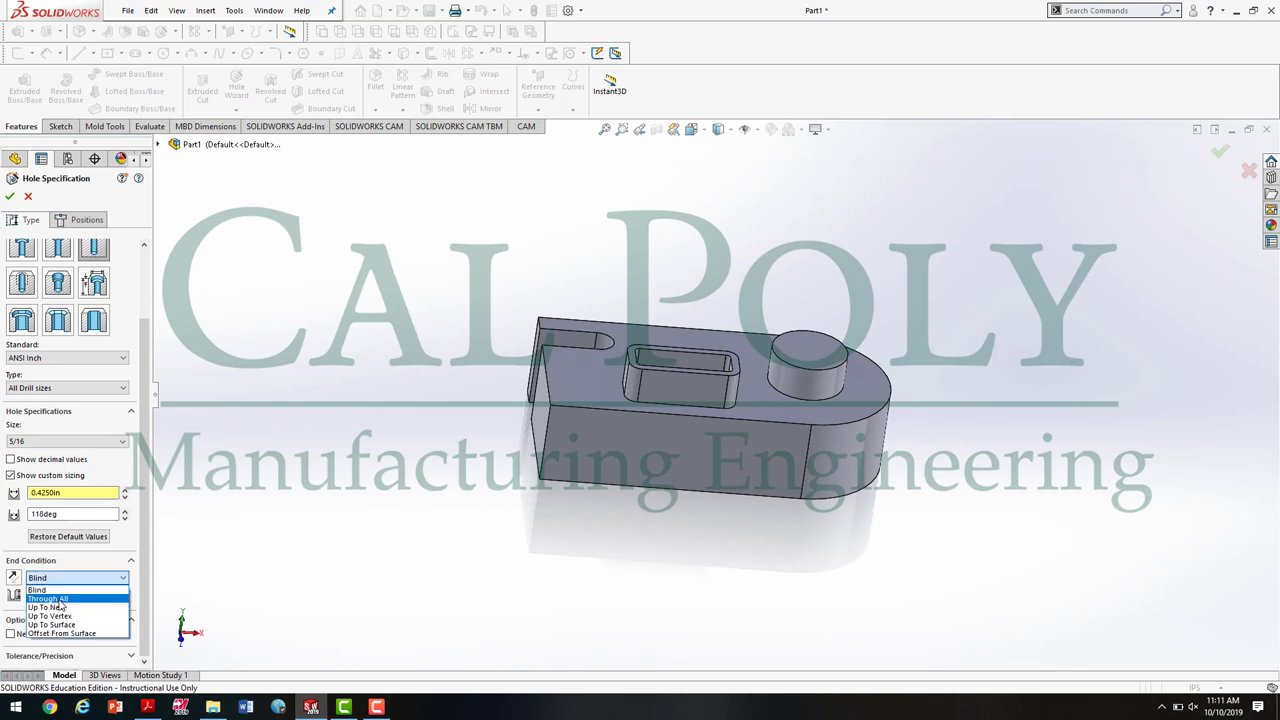
pyautogui.click(58, 602)
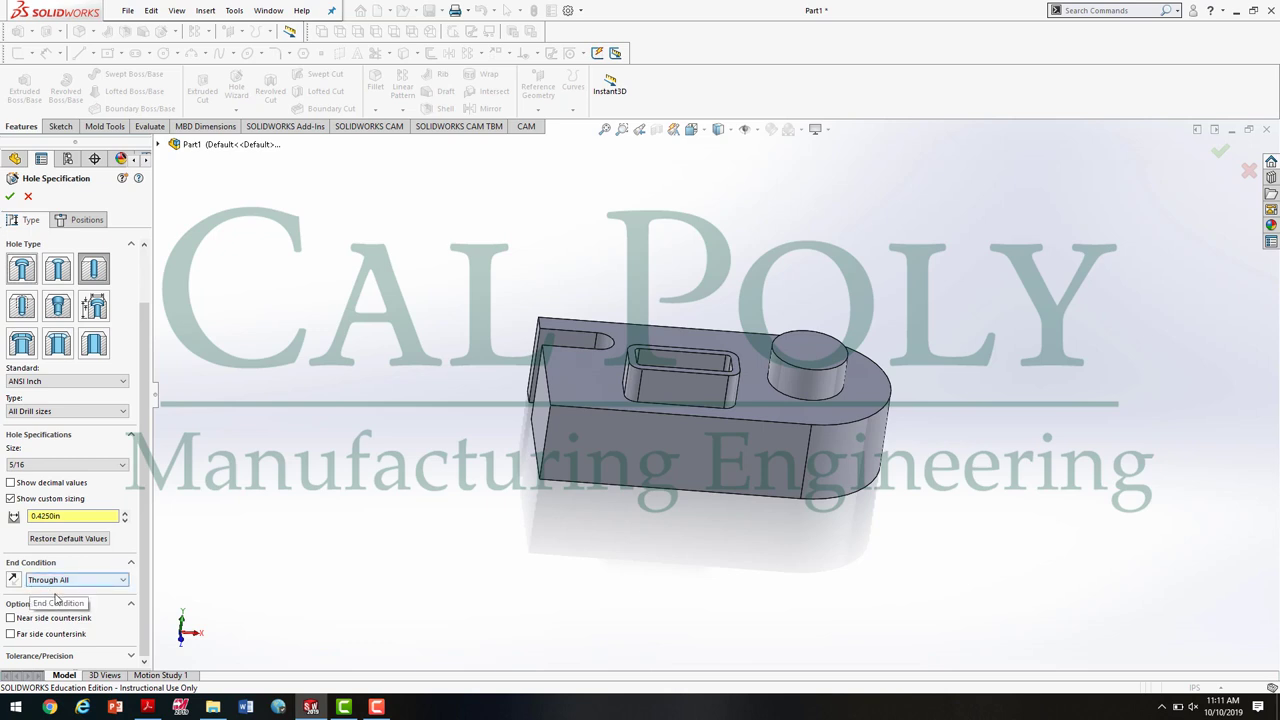
pyautogui.click(91, 220)
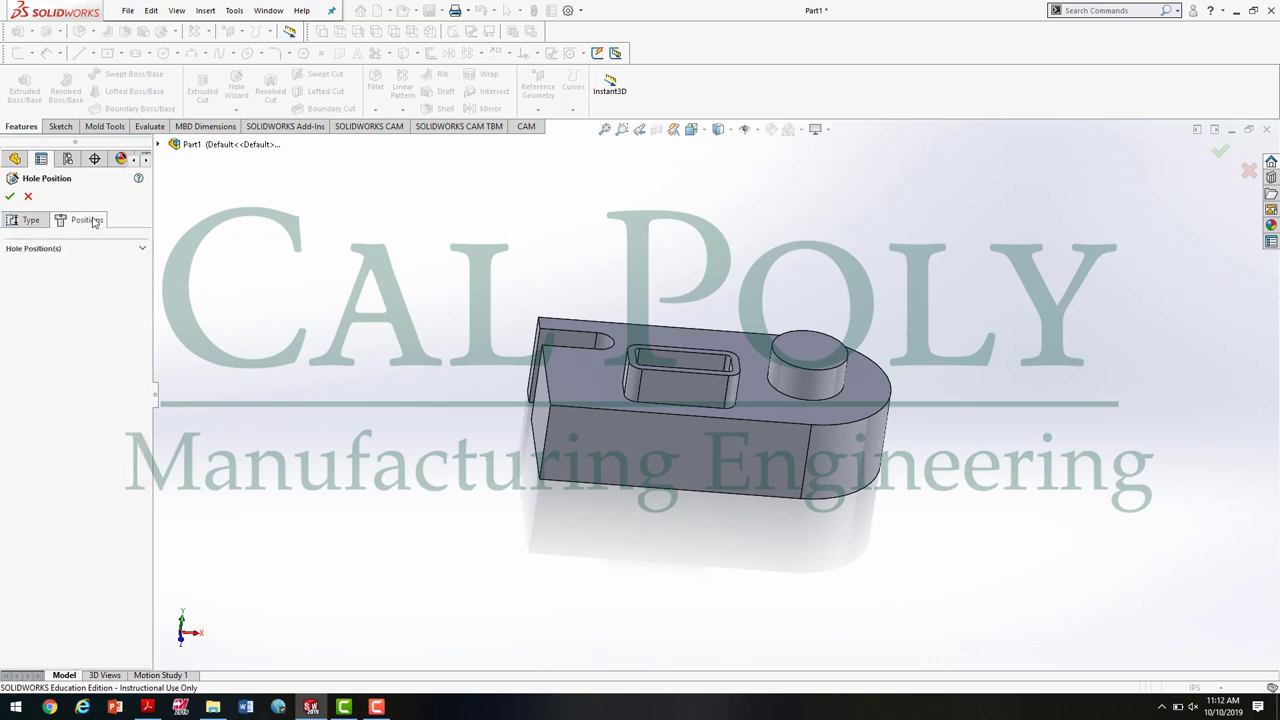
# Place the hole centre point on the front face, viewed normal to it
pyautogui.click(669, 447)
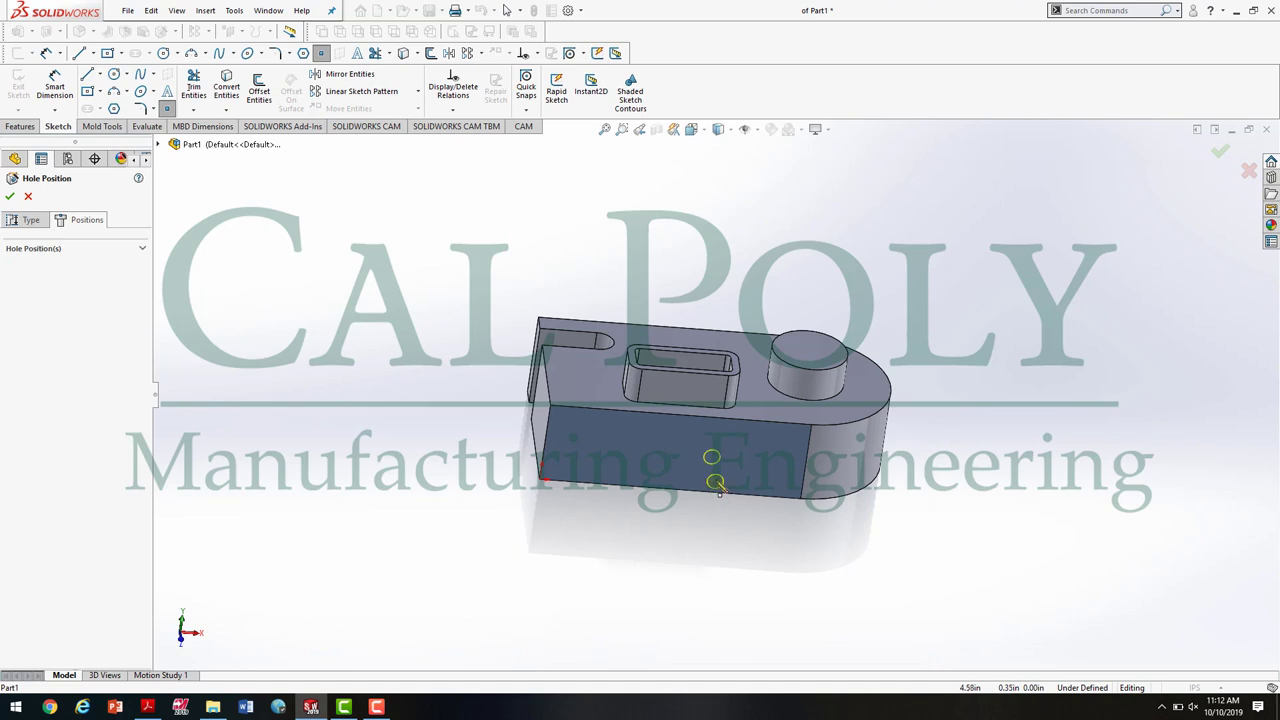
pyautogui.press('space')
pyautogui.click(840, 568)
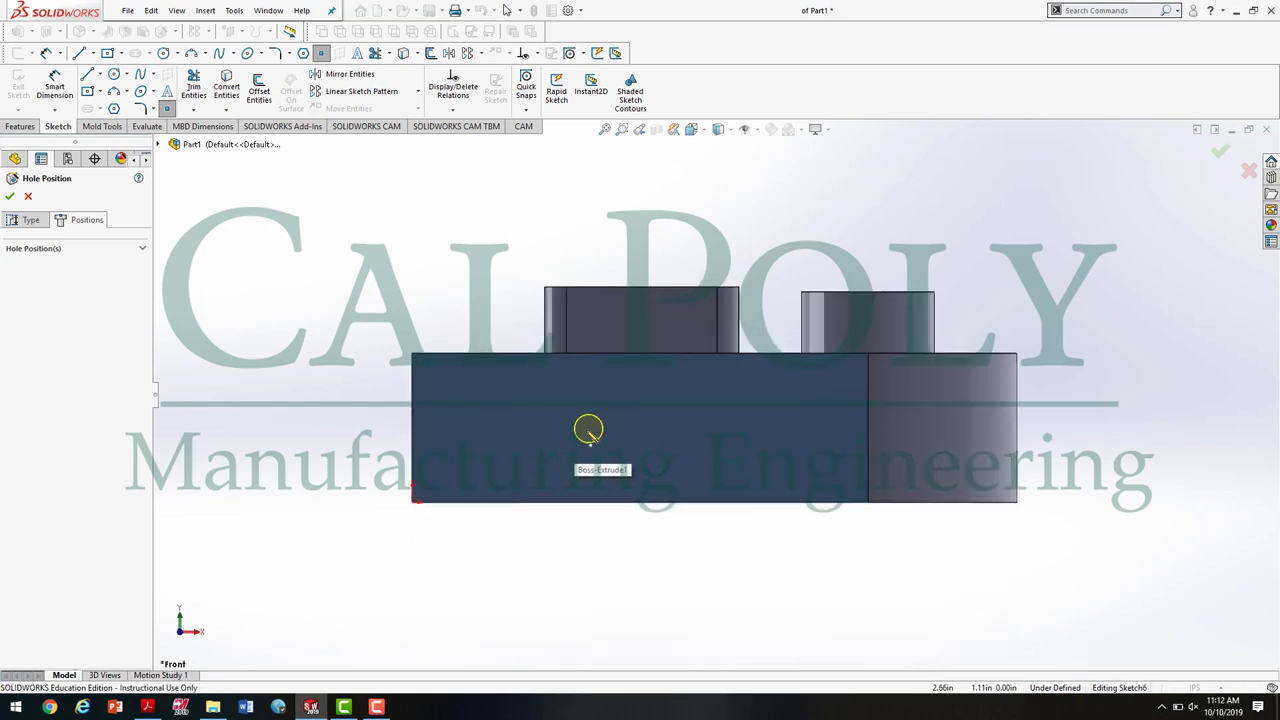
pyautogui.click(629, 445)
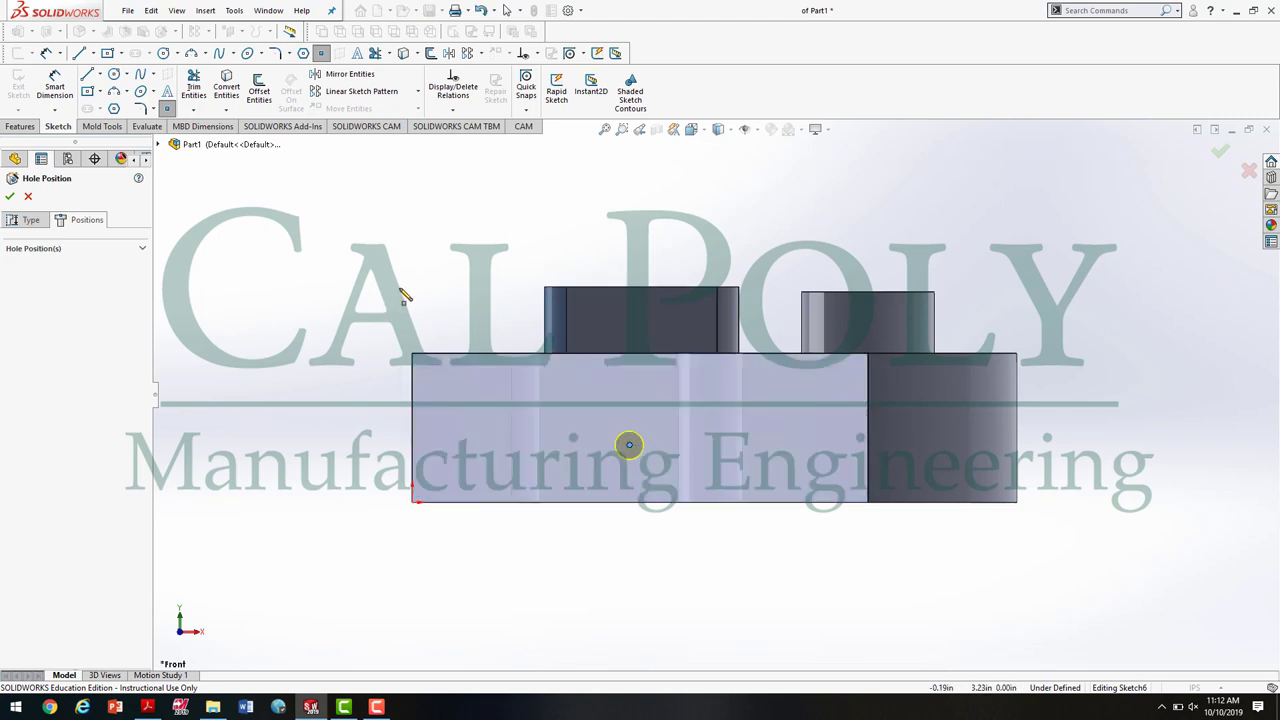
pyautogui.press('Escape')
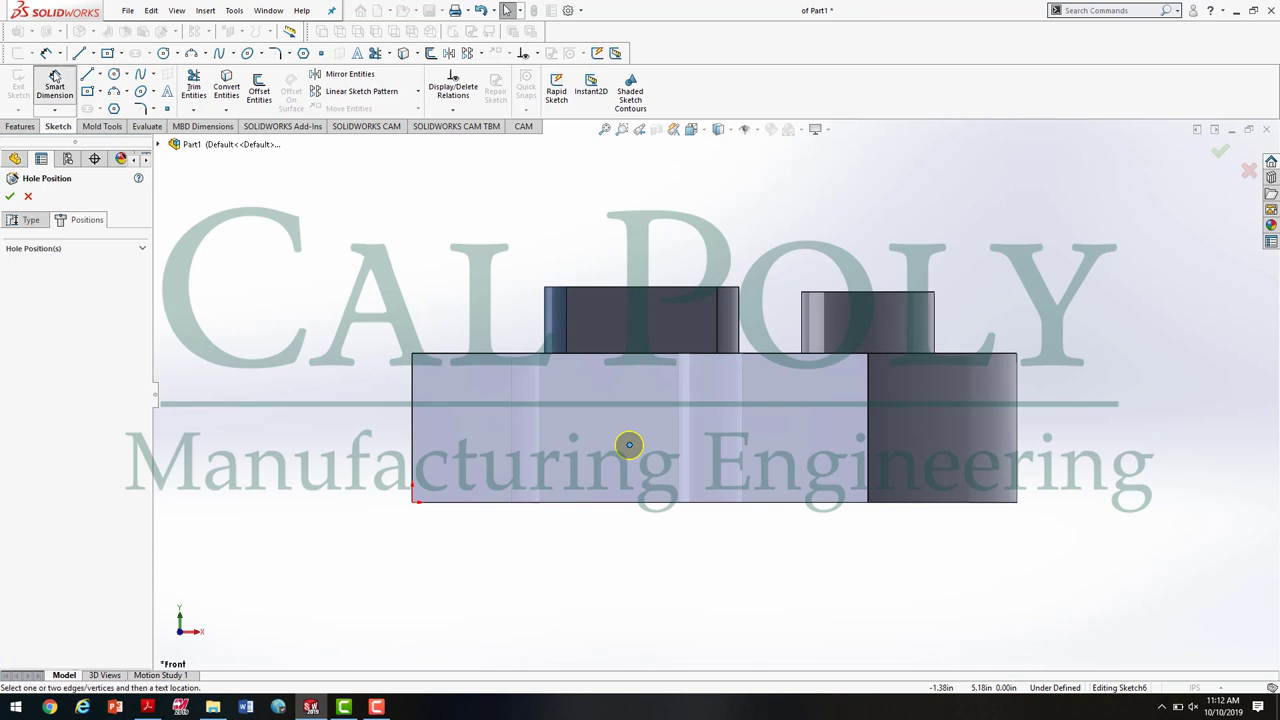
# Dimension the hole point 3.00 in from the left edge and 0.83 in from the bottom
pyautogui.click(55, 85)
pyautogui.click(627, 446)
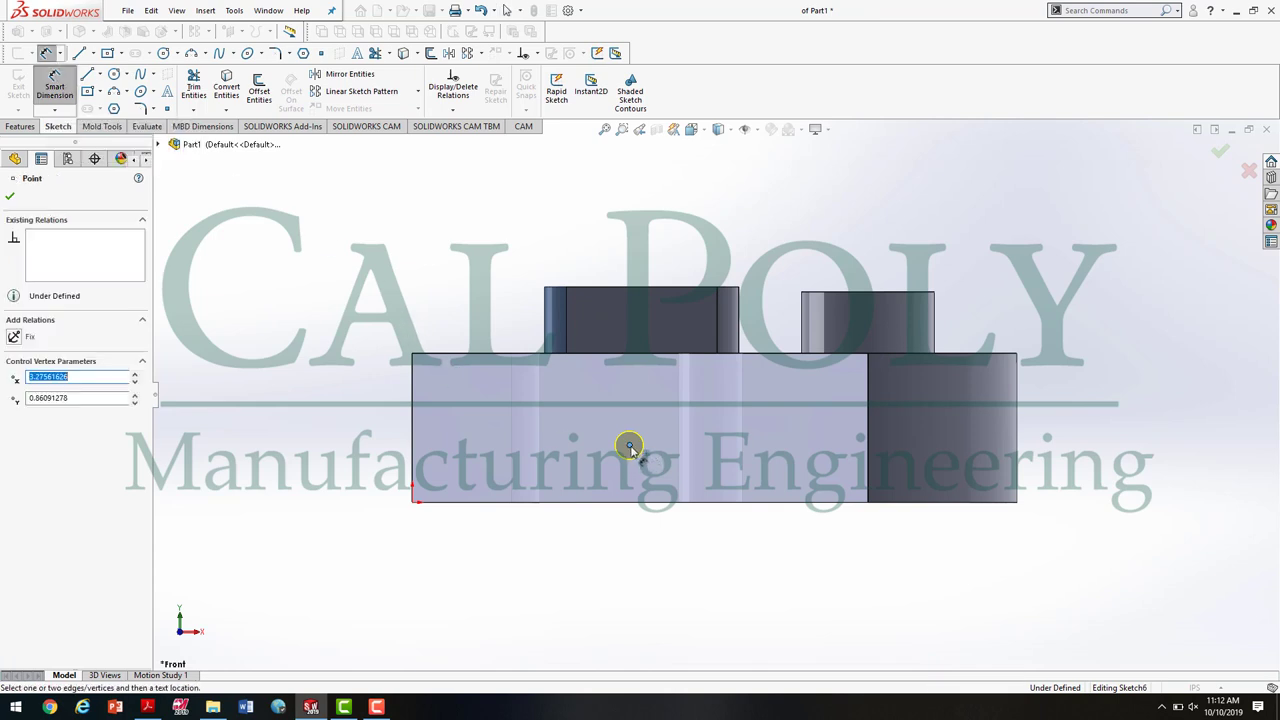
pyautogui.click(414, 440)
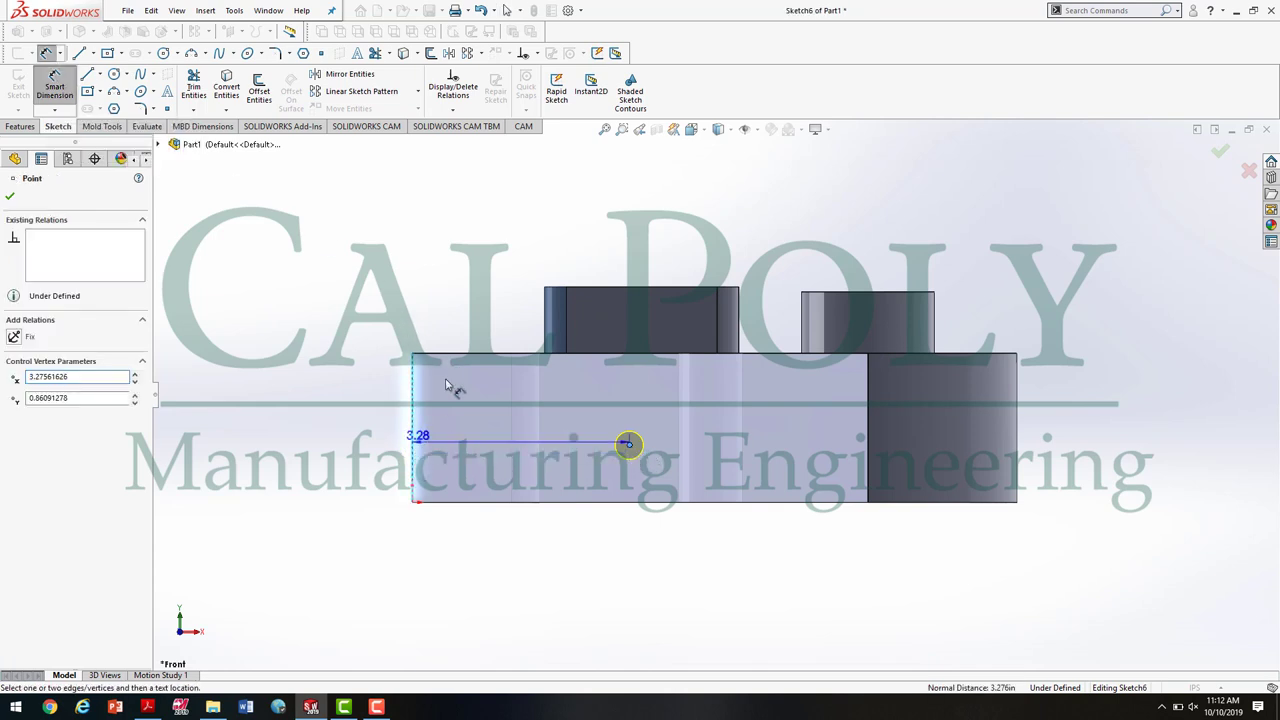
pyautogui.click(507, 206)
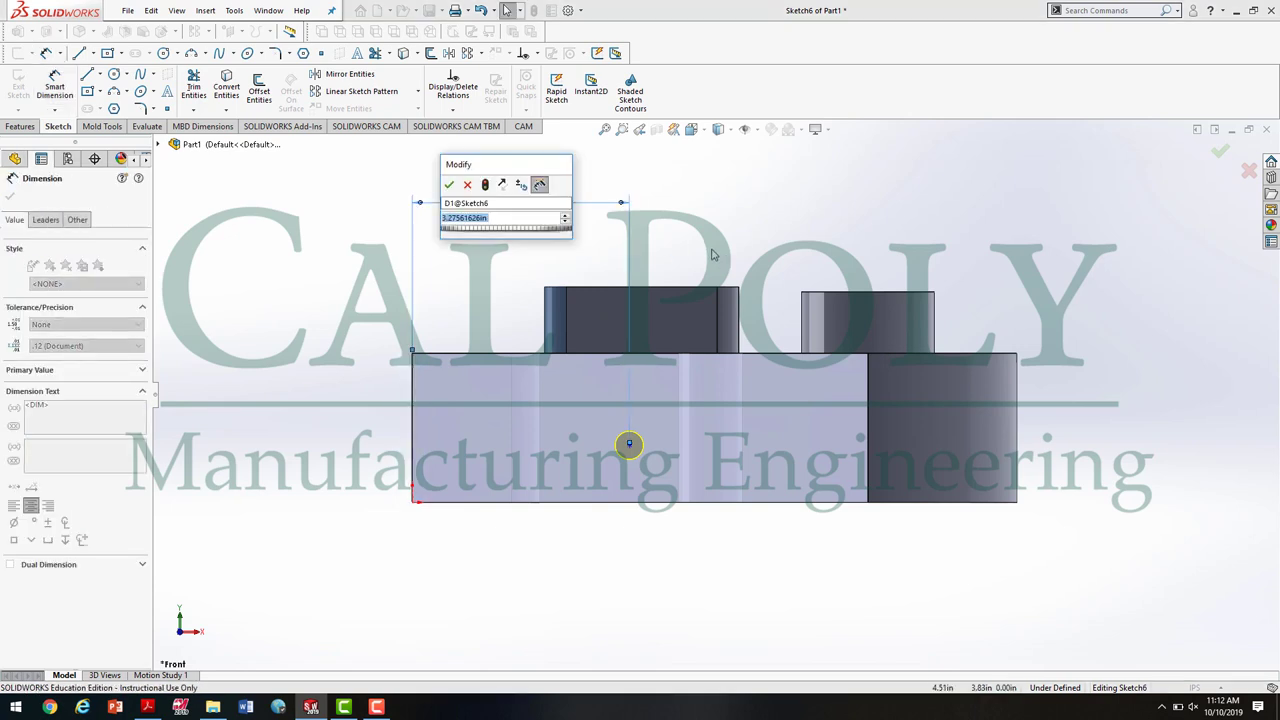
pyautogui.write('3.')
pyautogui.press('Return')
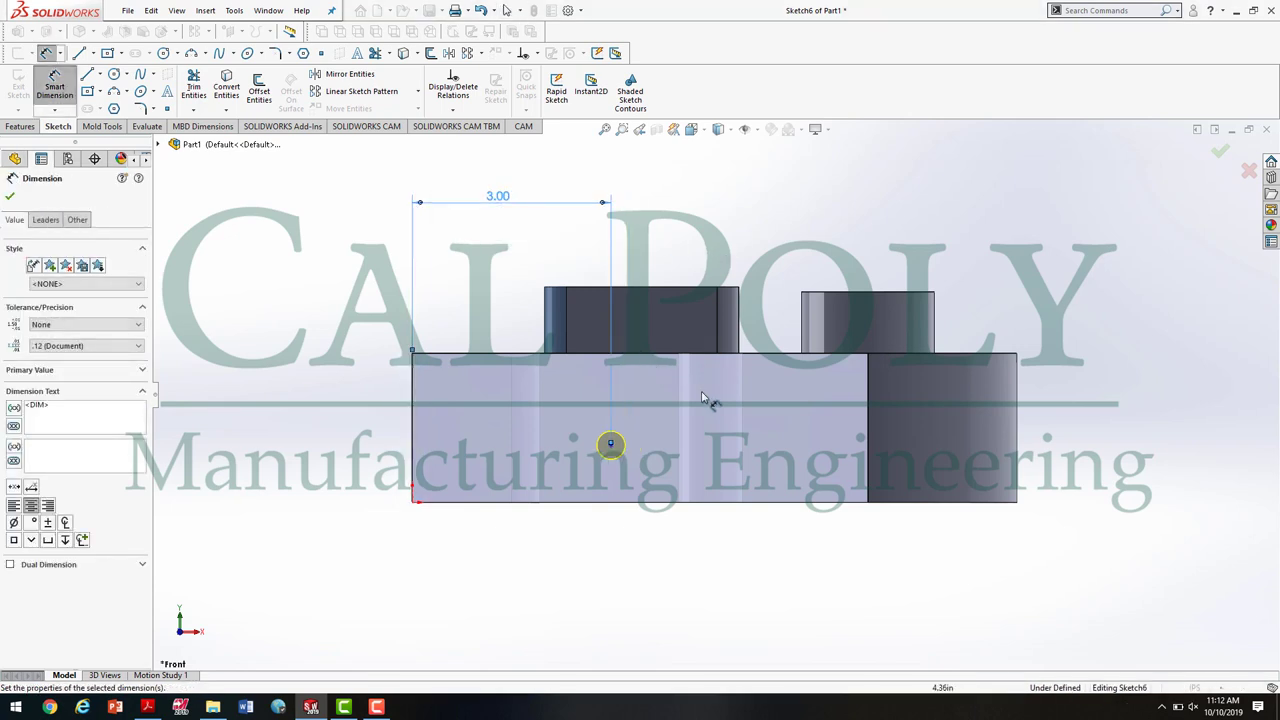
pyautogui.click(610, 444)
pyautogui.click(624, 502)
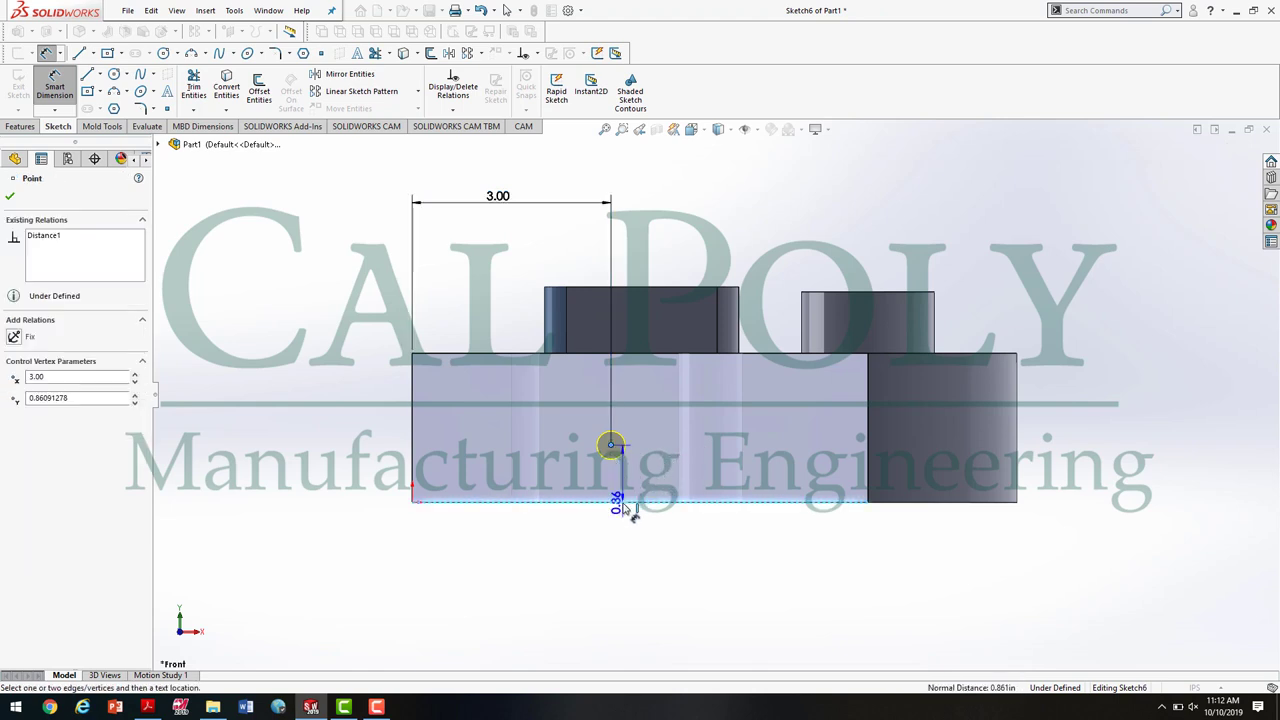
pyautogui.click(348, 540)
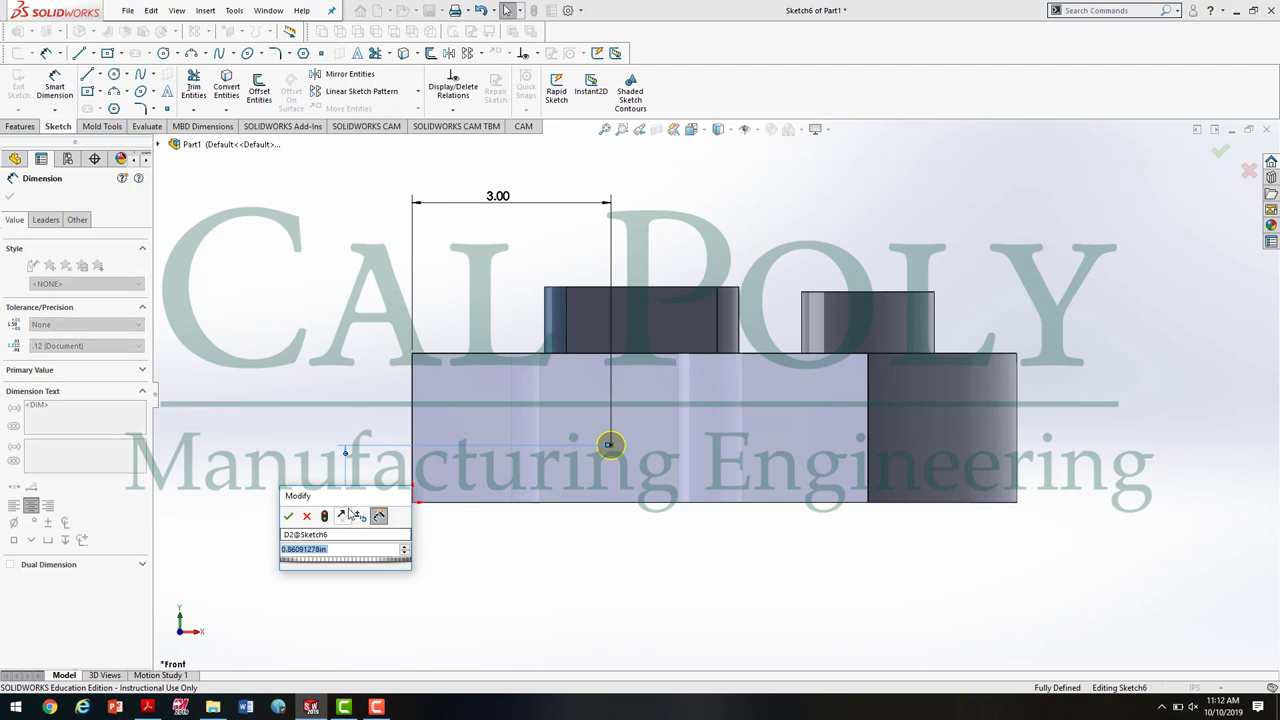
pyautogui.write('0.83')
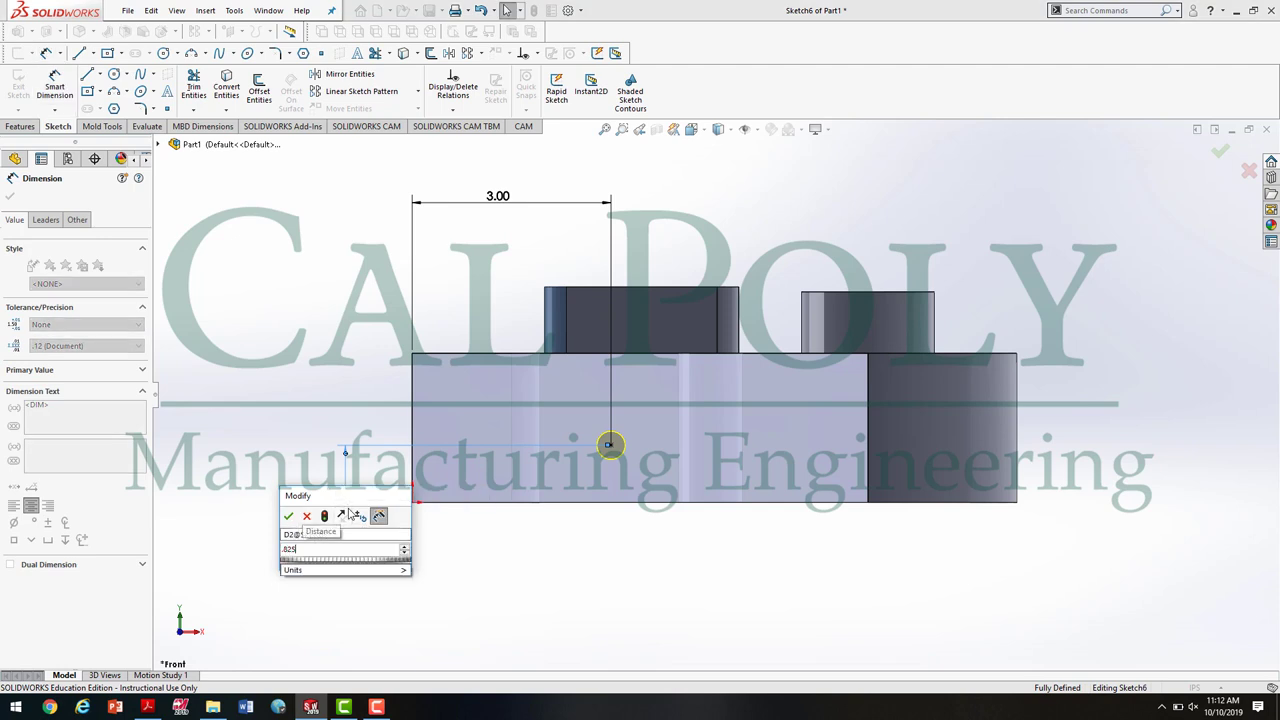
pyautogui.press('Return')
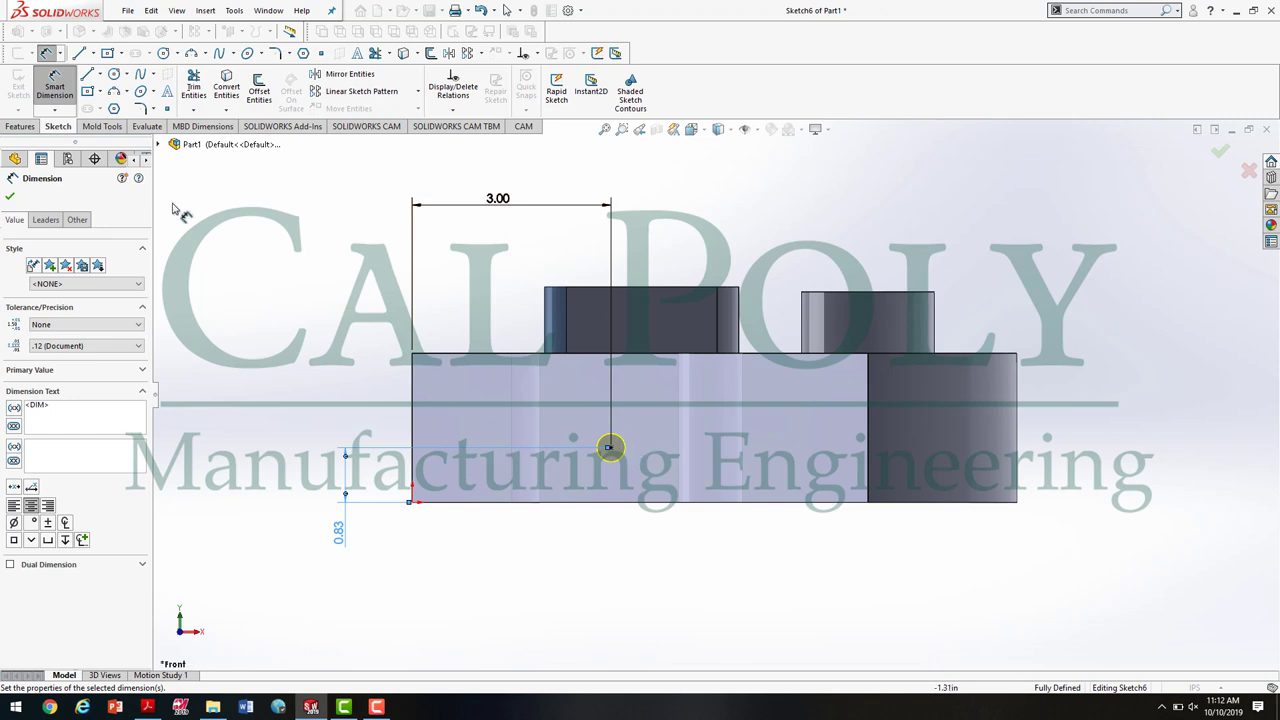
pyautogui.click(11, 197)
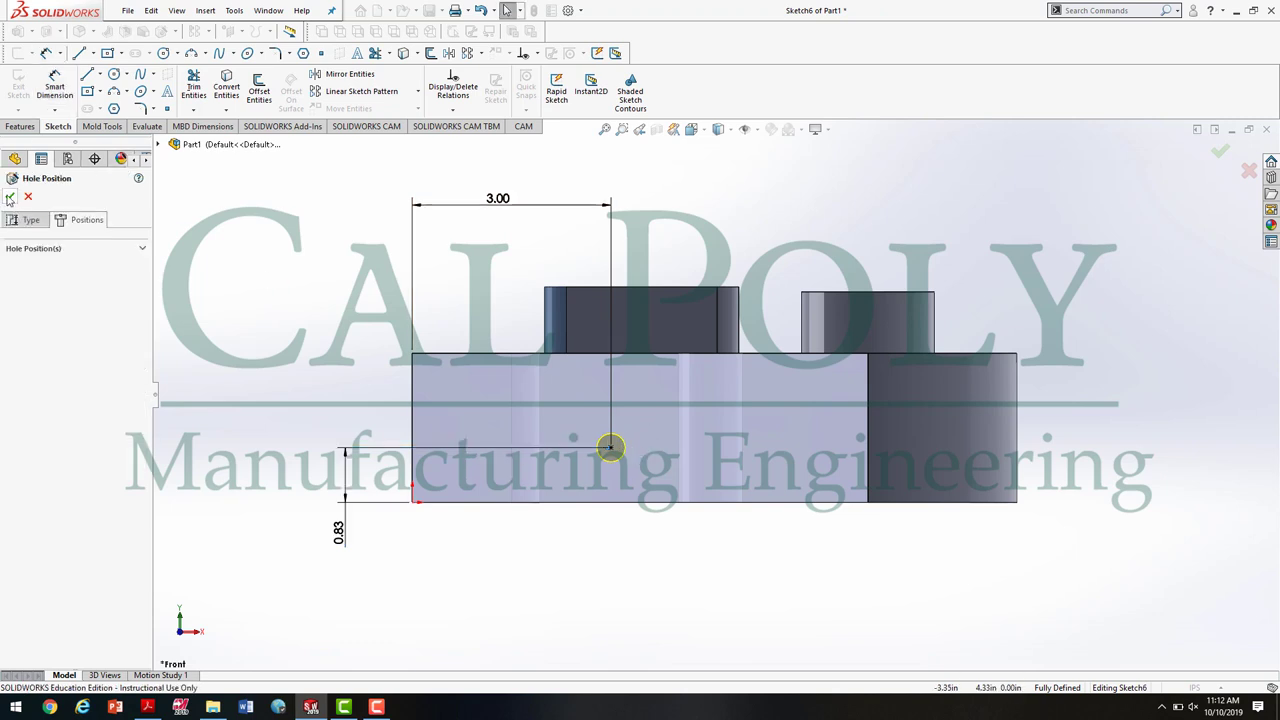
# Create the 0.425 in through hole, inspect it in 3D, then bring up the assignment PDF
pyautogui.click(11, 197)
pyautogui.moveTo(620, 470); pyautogui.dragTo(769, 468, button='middle')
pyautogui.scroll(-4, 815, 400)
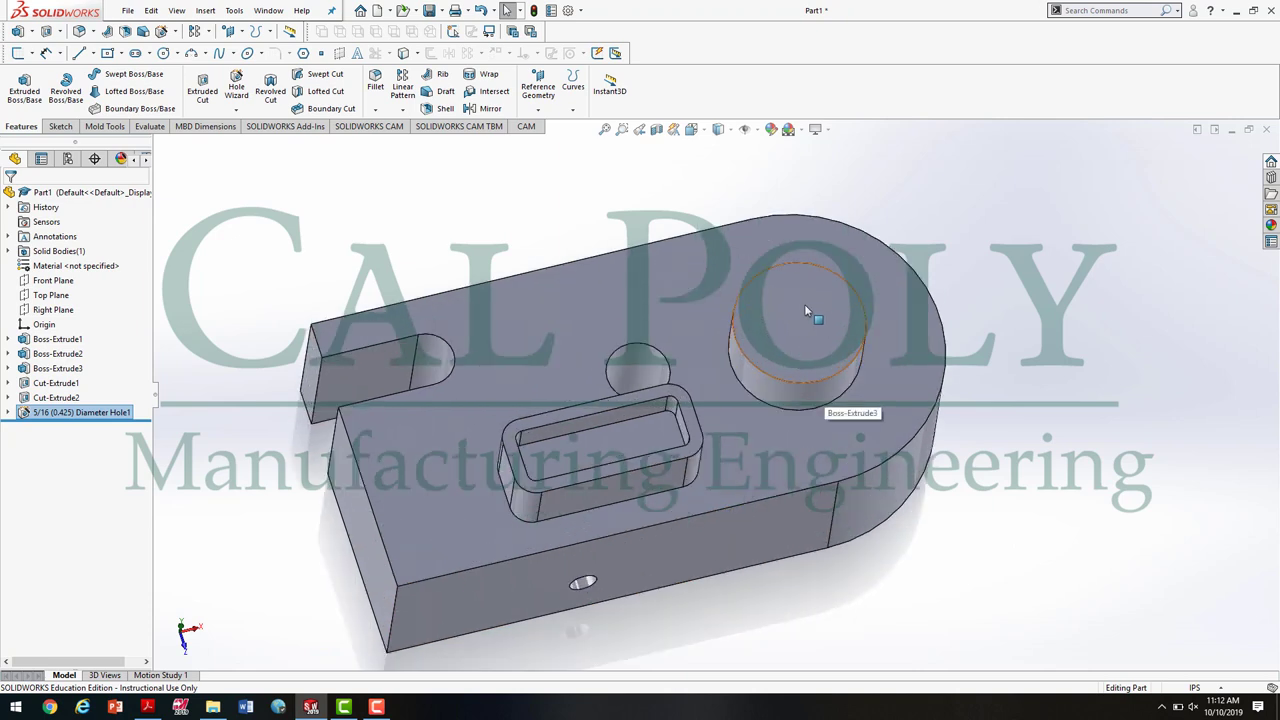
pyautogui.scroll(2, 781, 342)
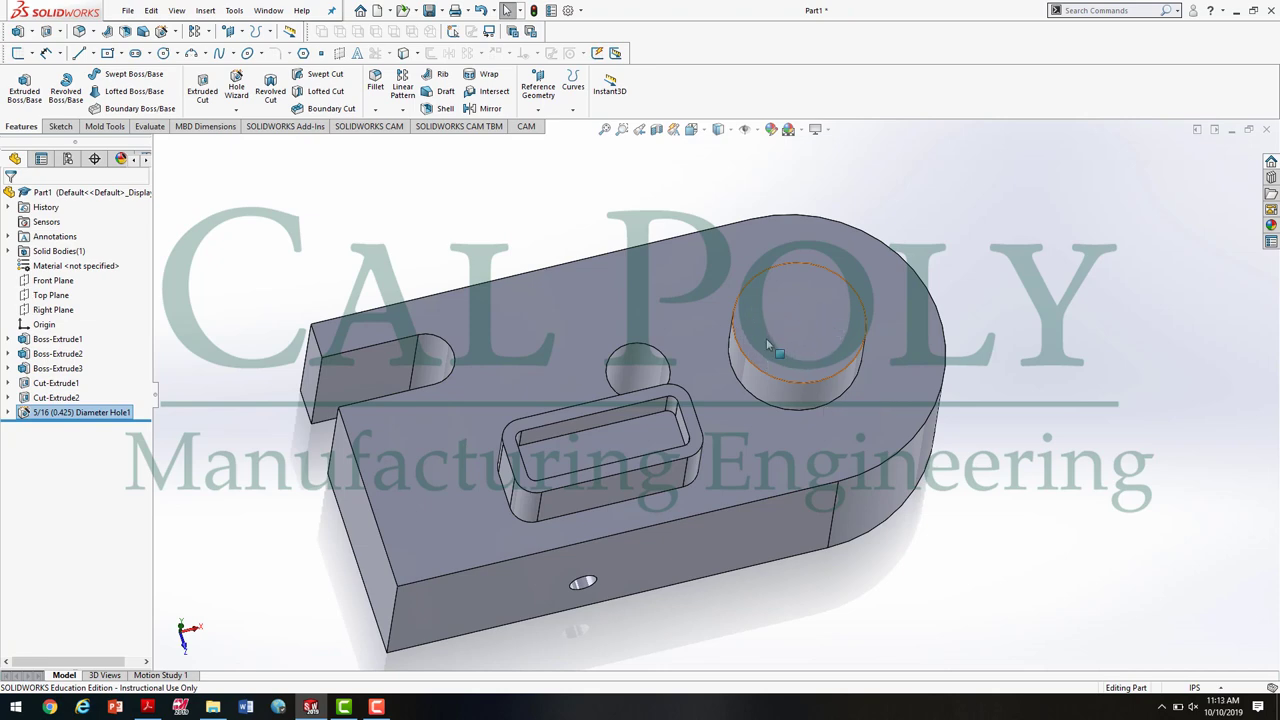
pyautogui.moveTo(766, 338); pyautogui.dragTo(796, 337, button='middle')
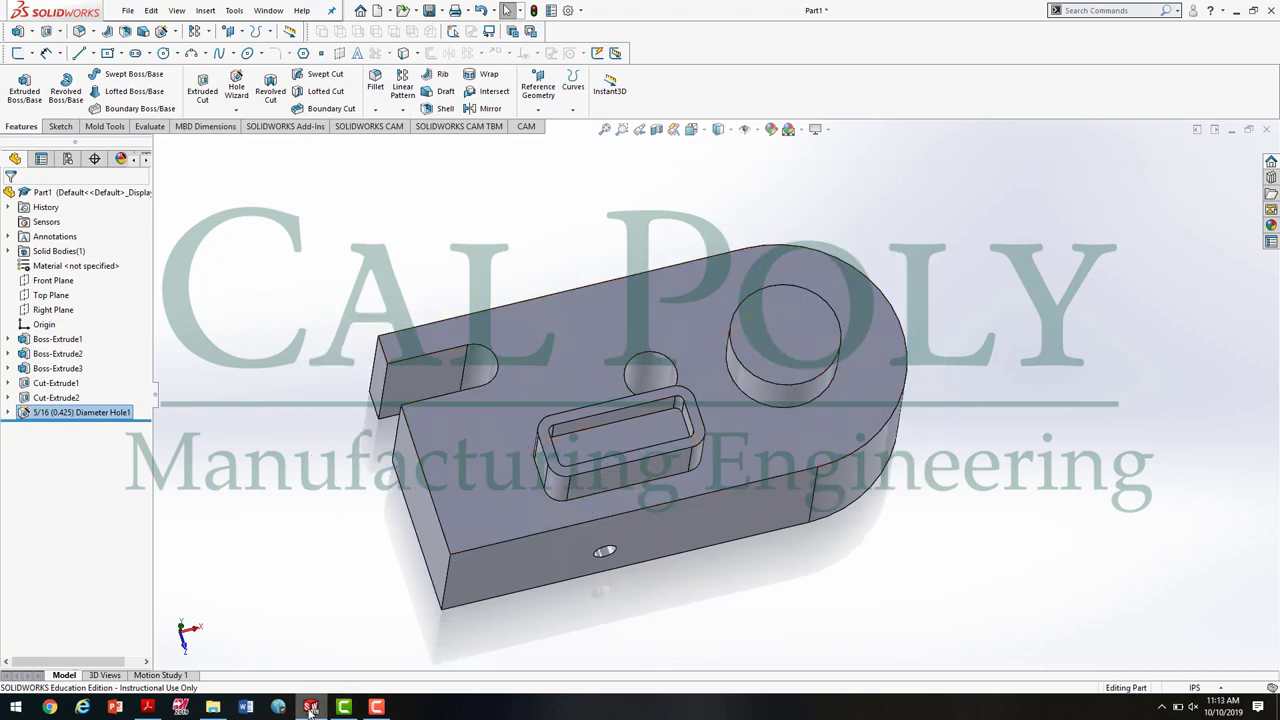
pyautogui.click(147, 707)
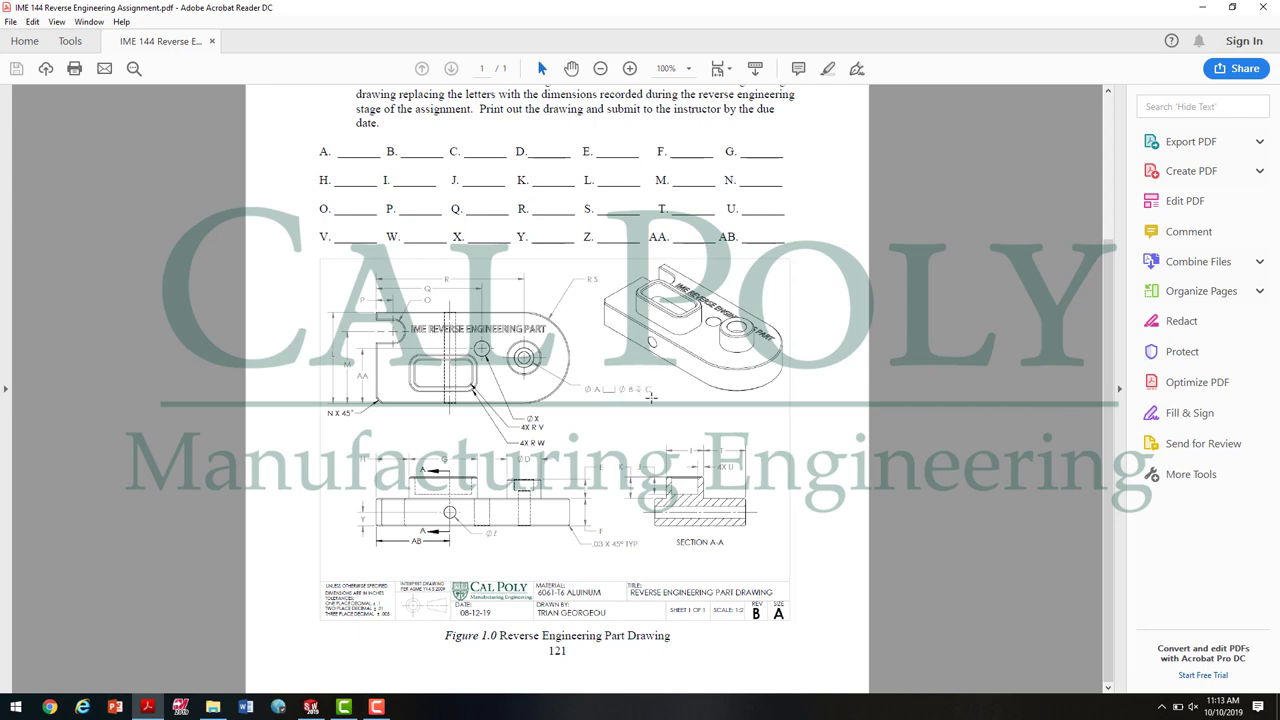
# Back in SOLIDWORKS, start a new counterbore hole with its sizes reset to defaults
pyautogui.click(311, 707)
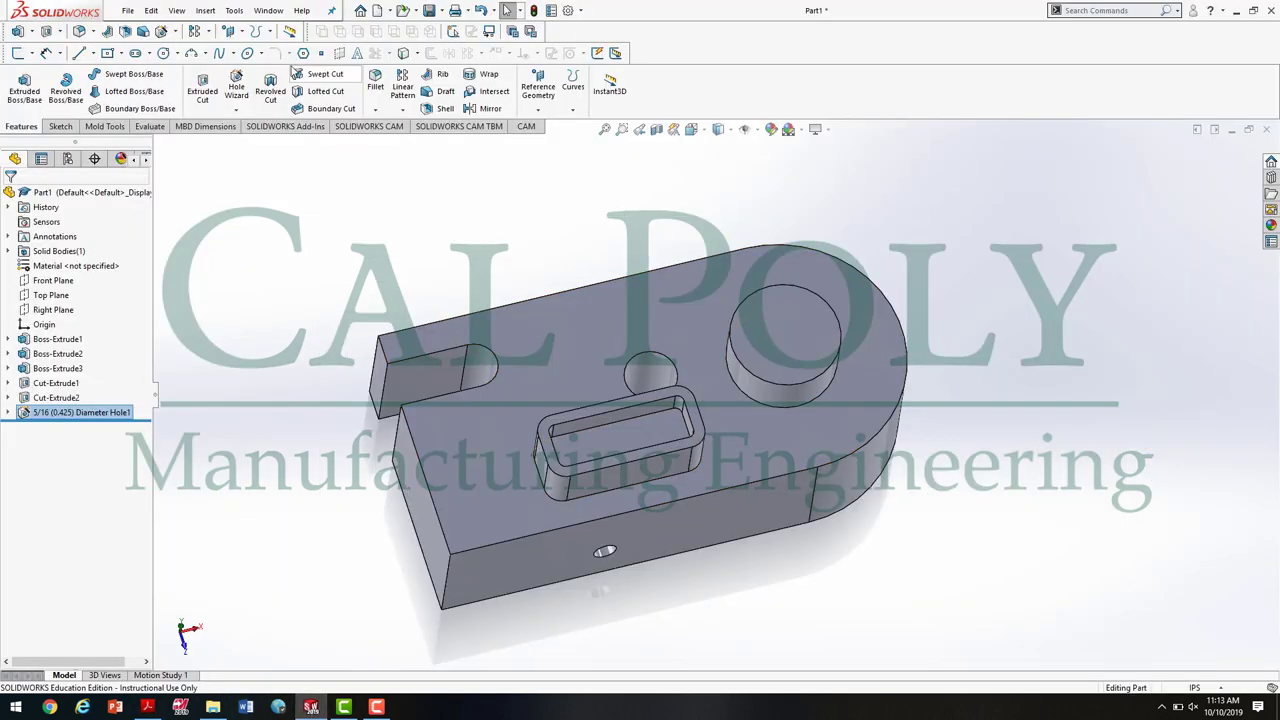
pyautogui.click(237, 82)
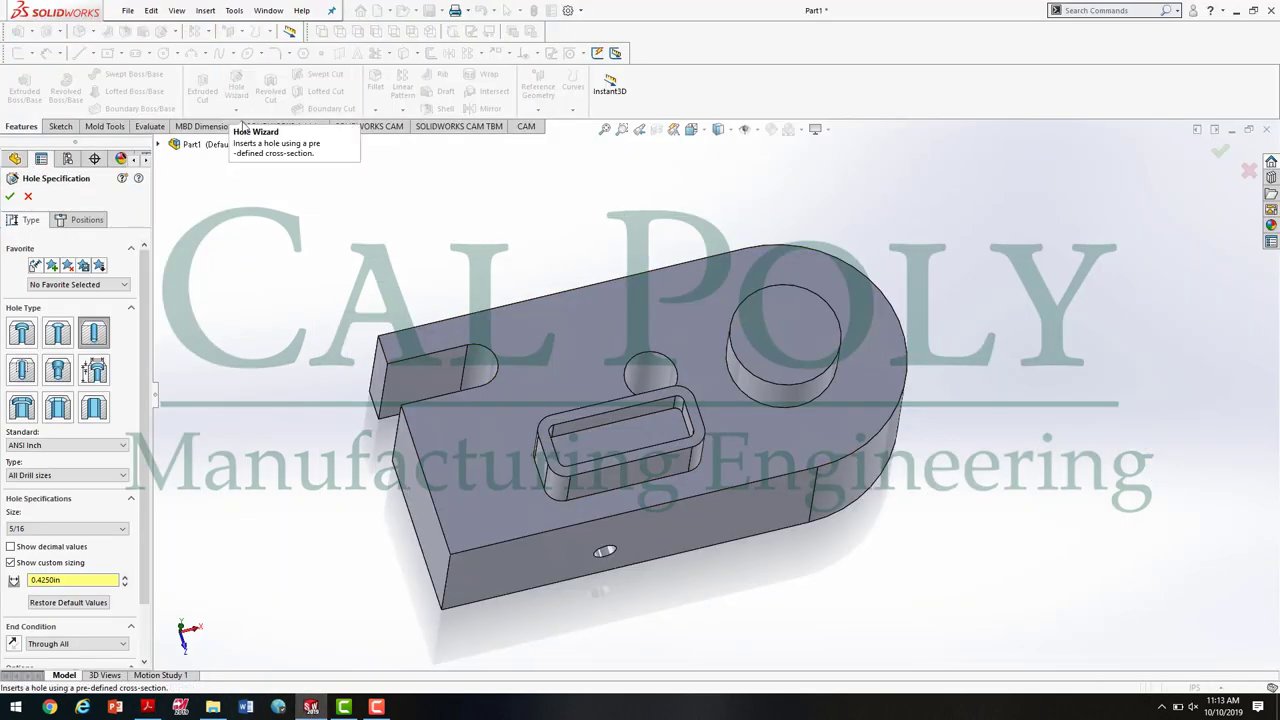
pyautogui.click(28, 341)
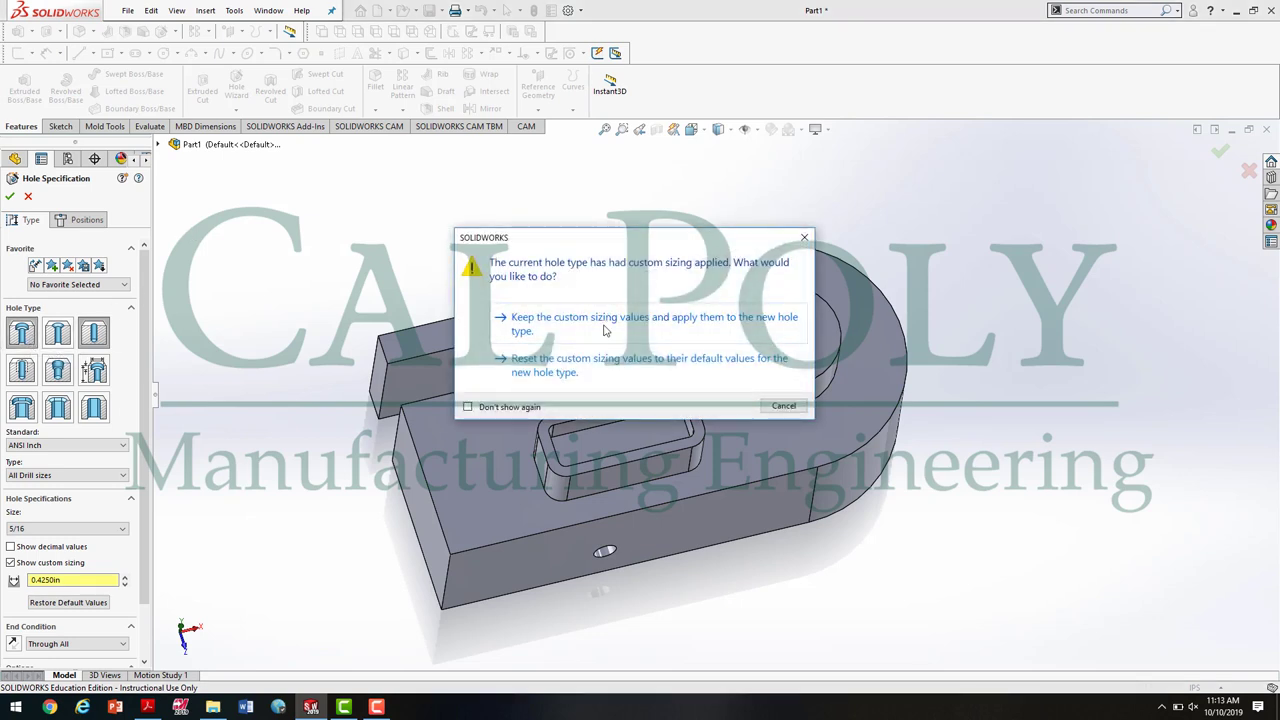
pyautogui.click(603, 368)
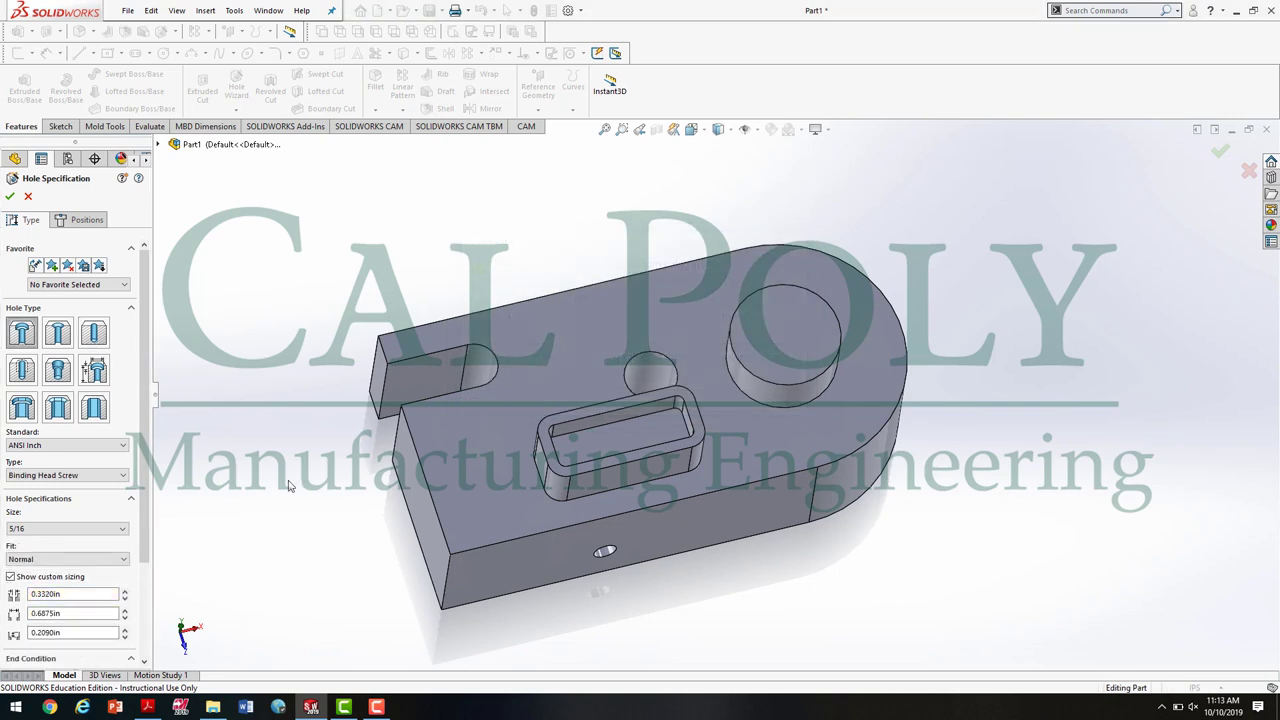
# Enter custom counterbore sizes of 0.5, 0.75 and 0.5 in
pyautogui.scroll(-3, 150, 482)
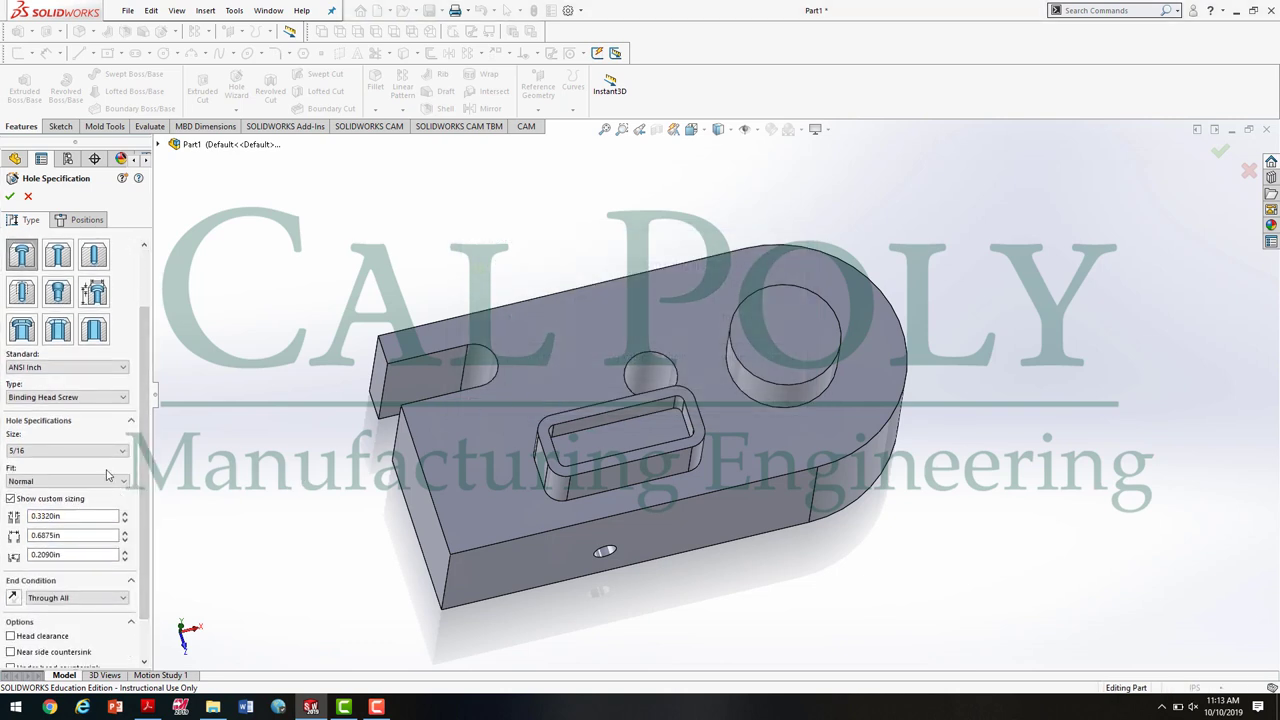
pyautogui.click(17, 500)
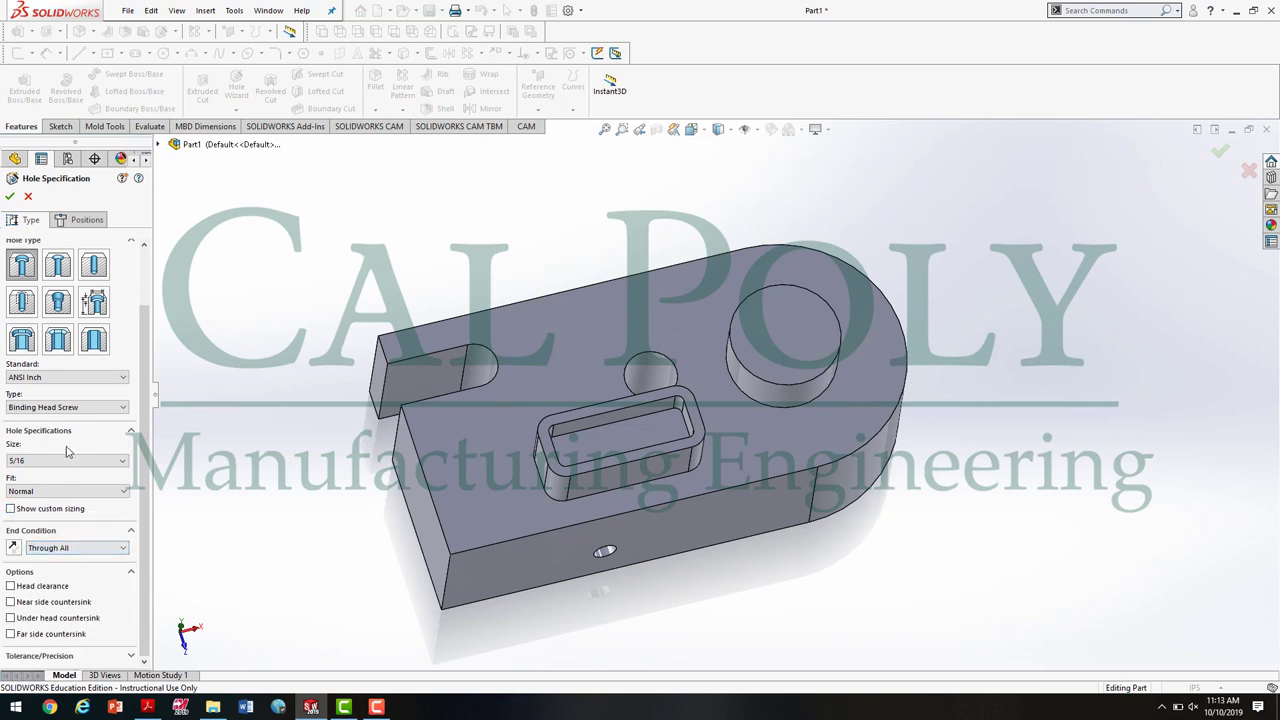
pyautogui.click(11, 509)
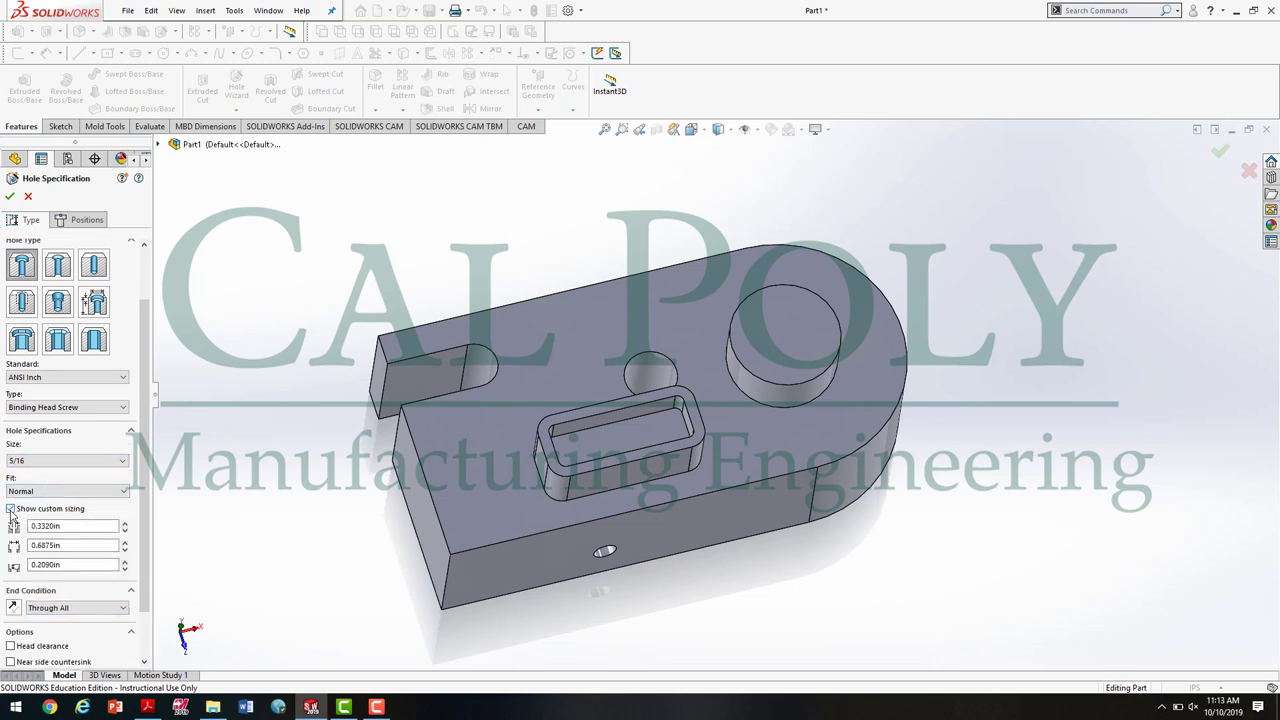
pyautogui.doubleClick(49, 525)
pyautogui.write('.5')
pyautogui.press('Tab')
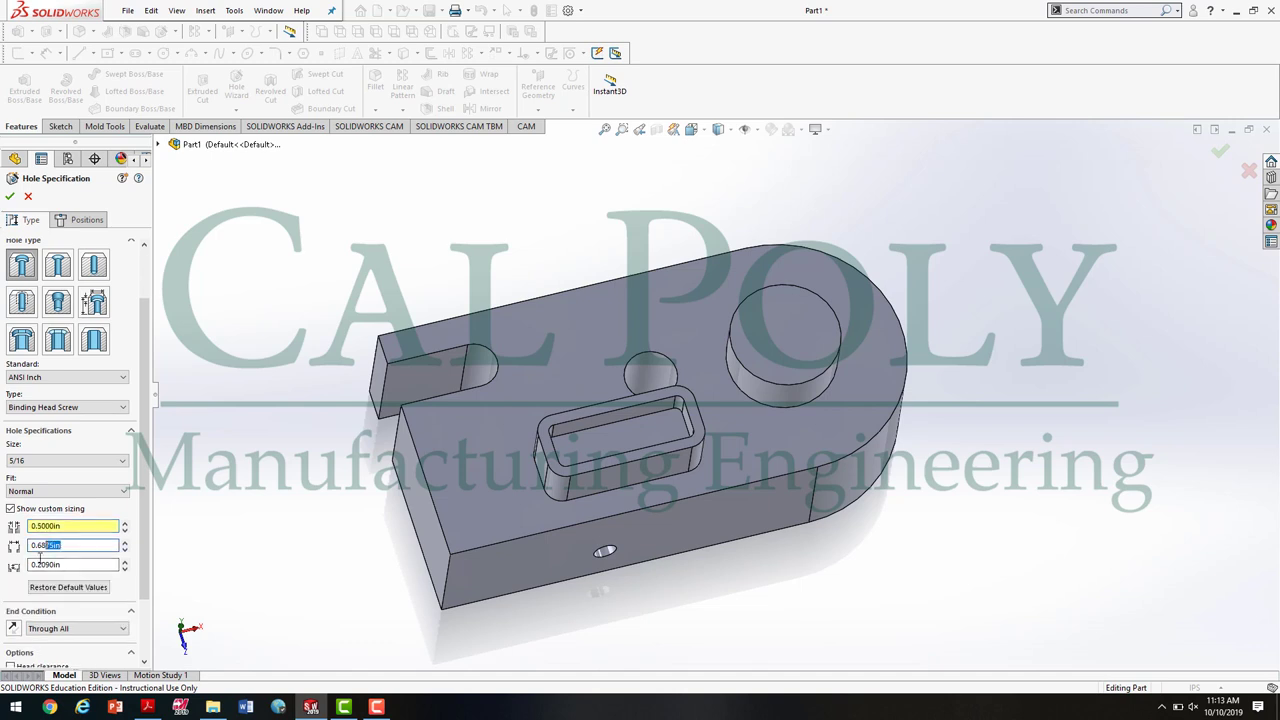
pyautogui.write('.75')
pyautogui.press('Tab')
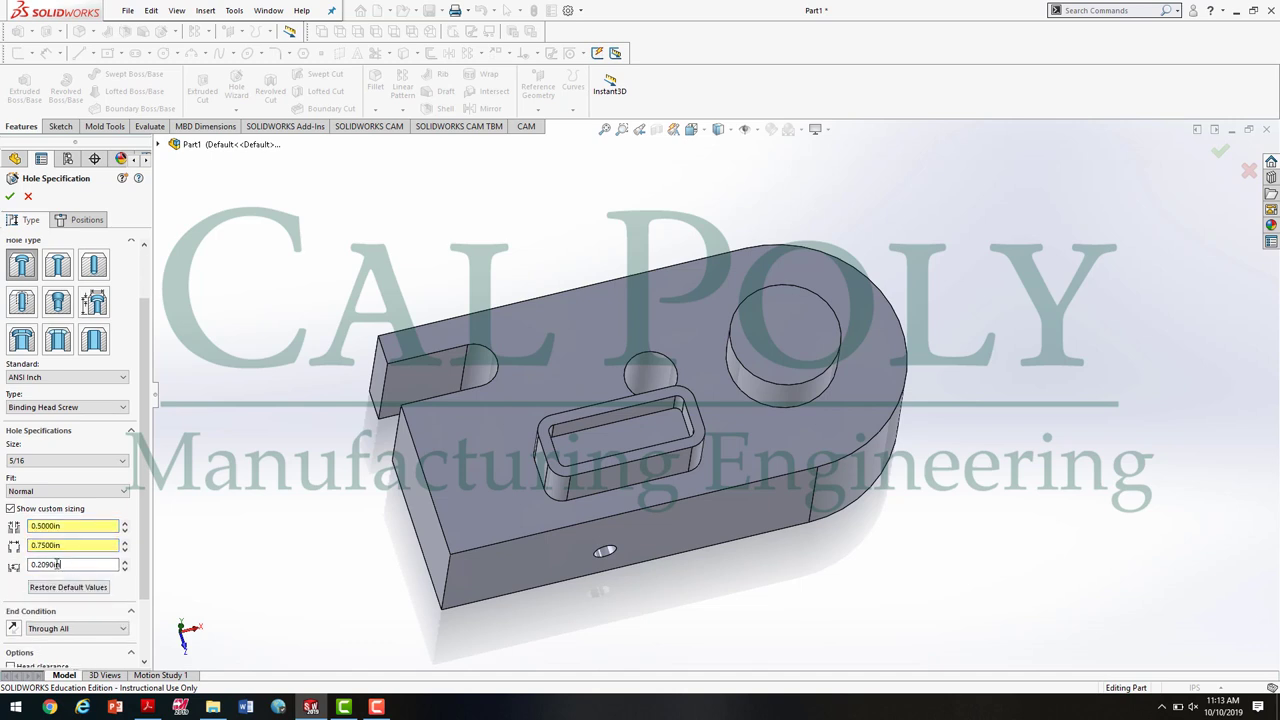
pyautogui.press('BackSpace')
pyautogui.press('Tab')
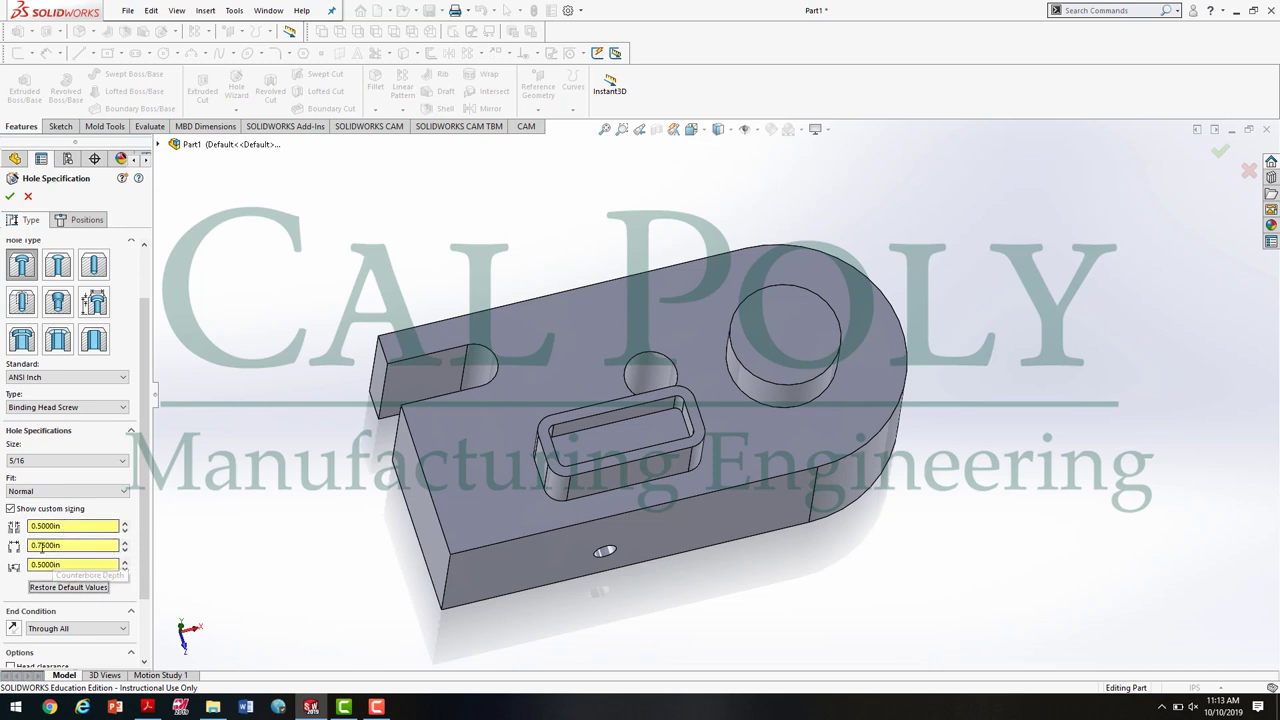
# Keep the end condition at Through All and move on to hole positioning
pyautogui.scroll(-2, 88, 545)
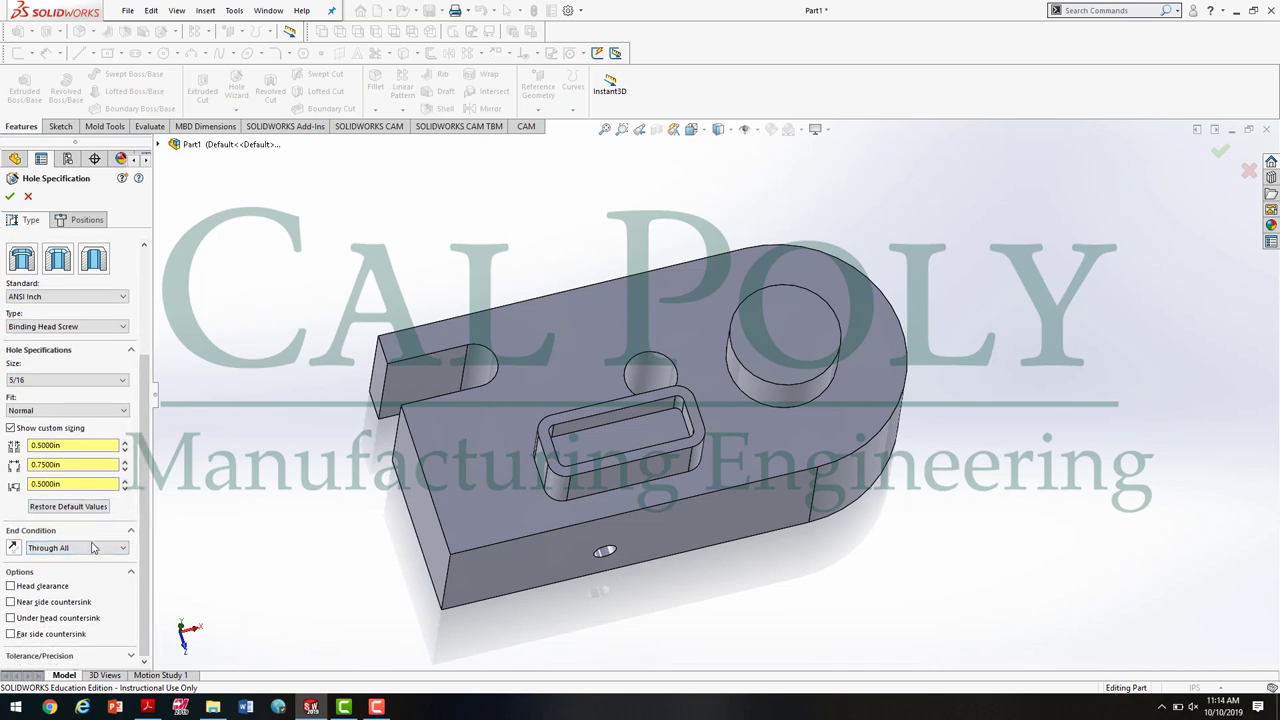
pyautogui.click(90, 548)
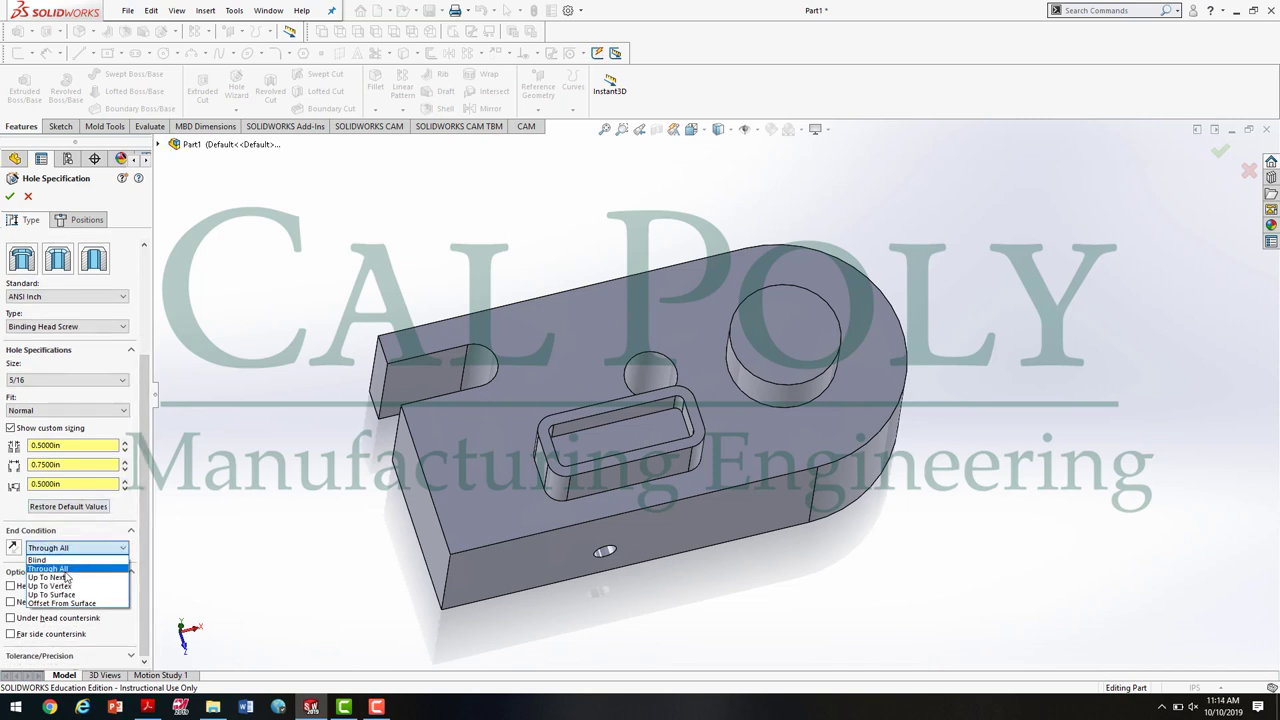
pyautogui.click(60, 569)
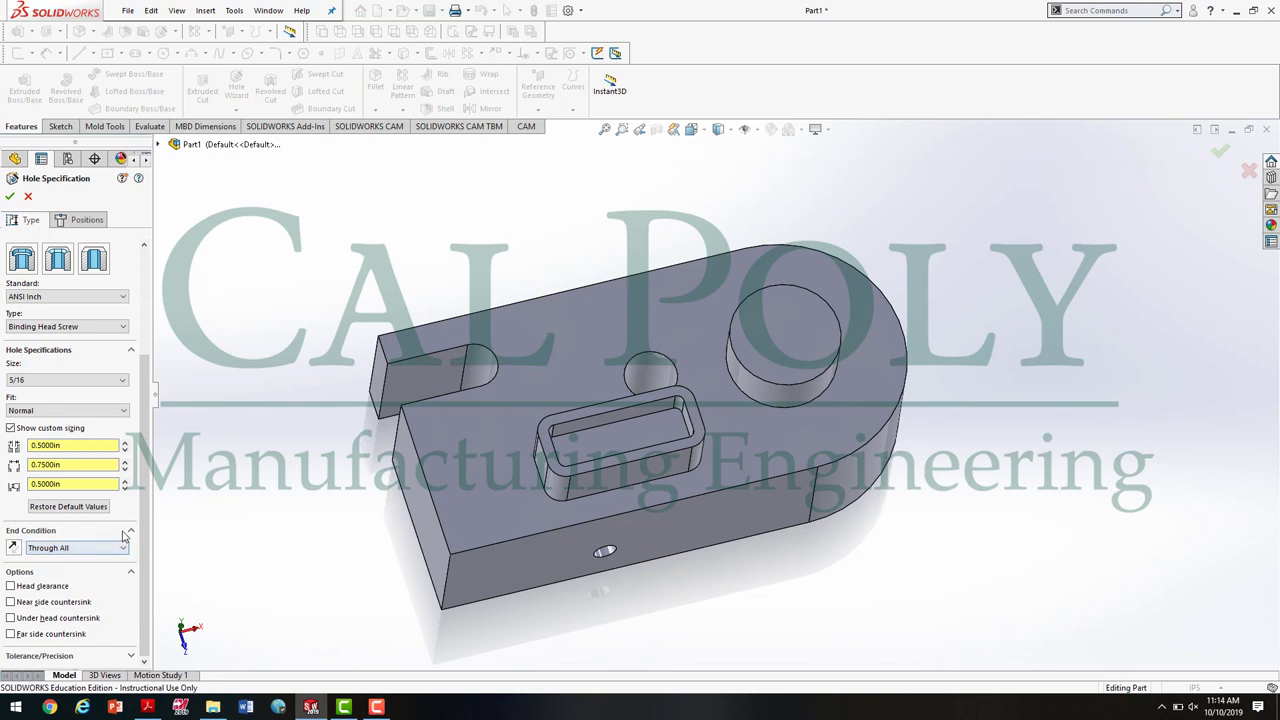
pyautogui.click(86, 221)
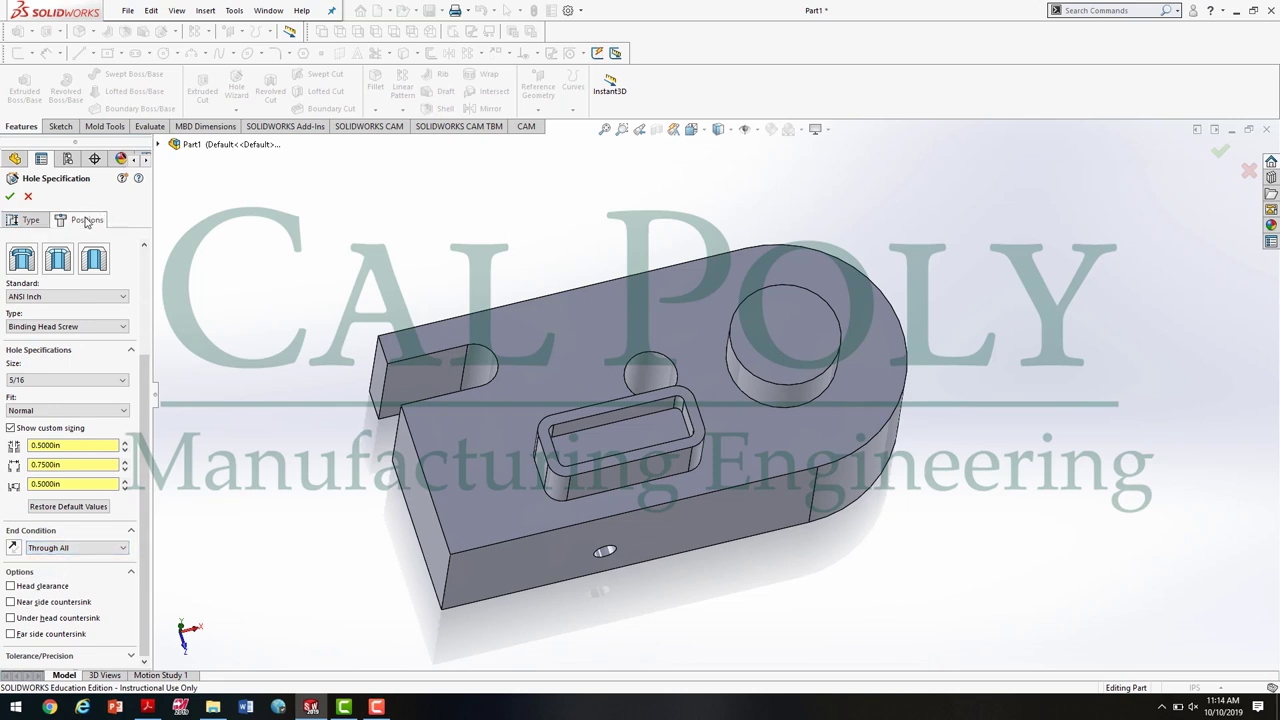
# Snap the counterbore hole point to the round boss's circle centre, viewed normal, and create it
pyautogui.click(785, 342)
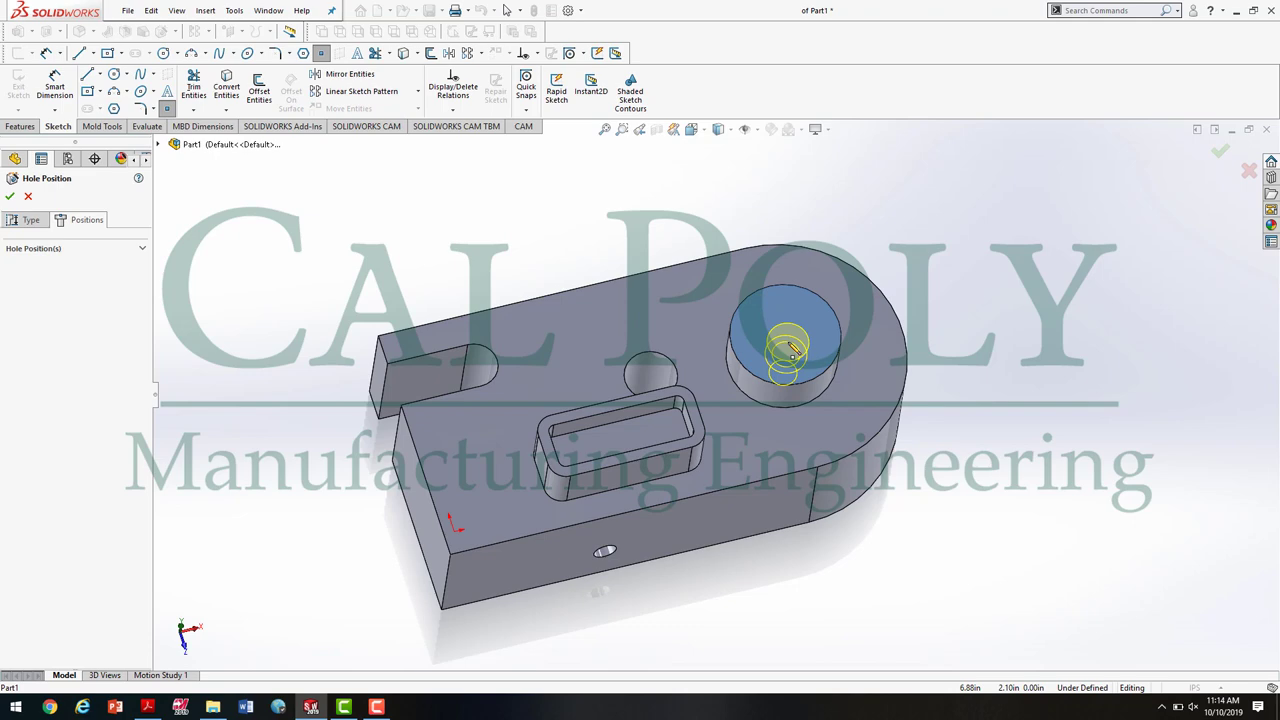
pyautogui.press('space')
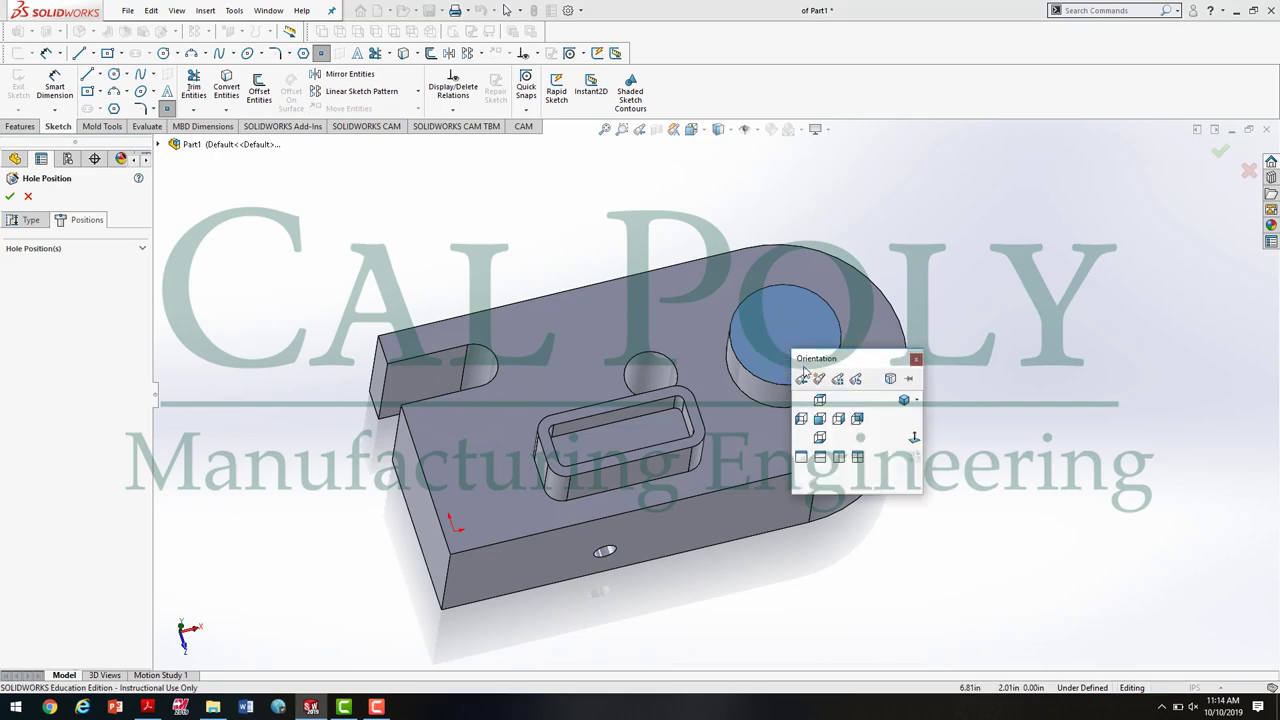
pyautogui.click(914, 438)
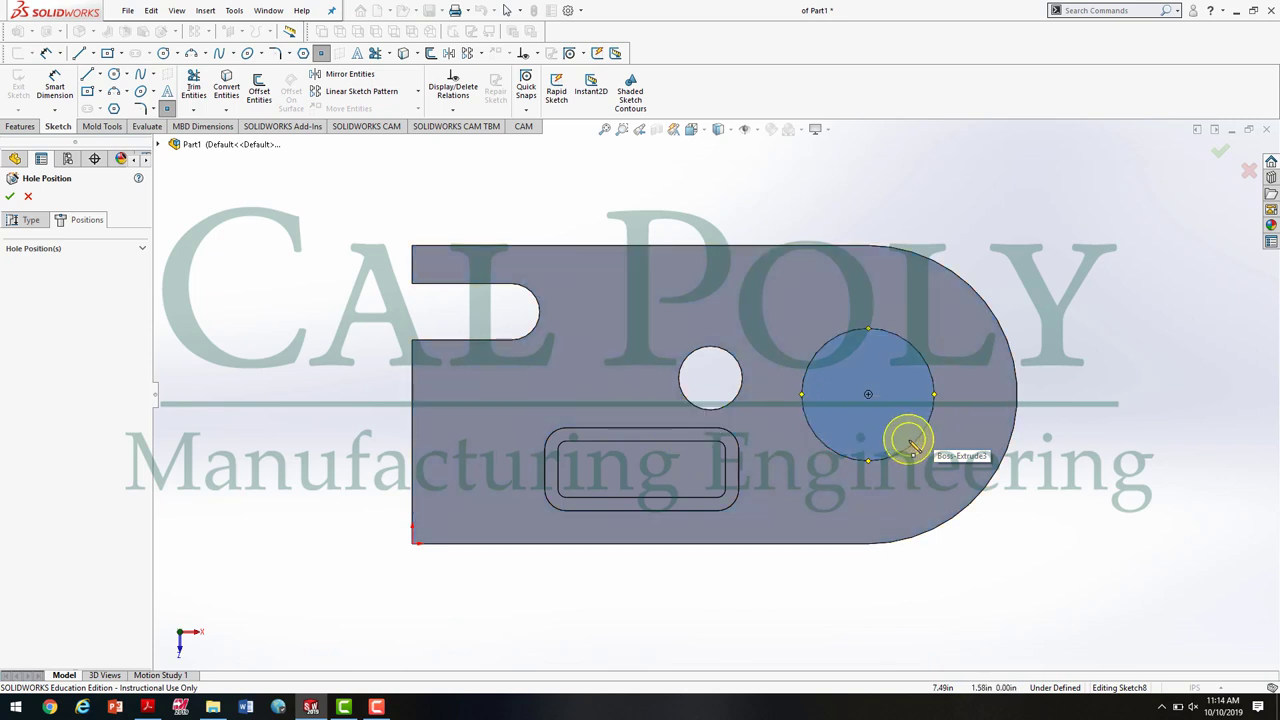
pyautogui.click(868, 395)
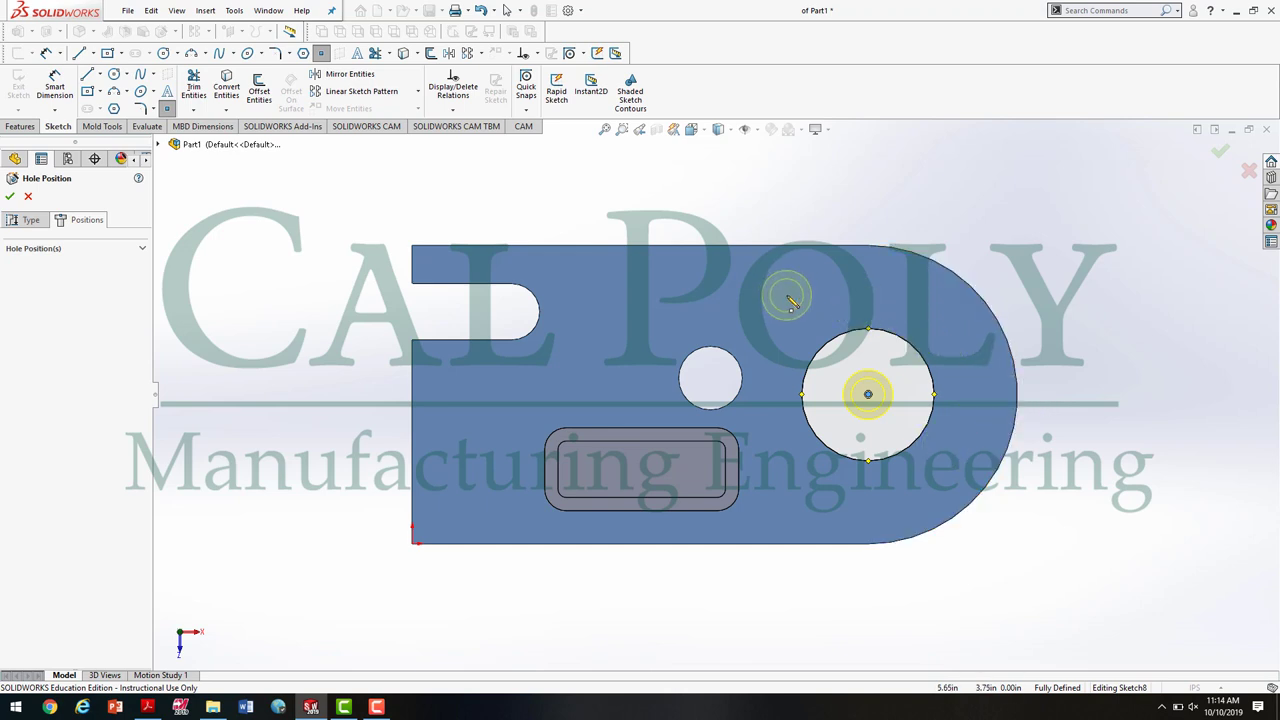
pyautogui.press('Escape')
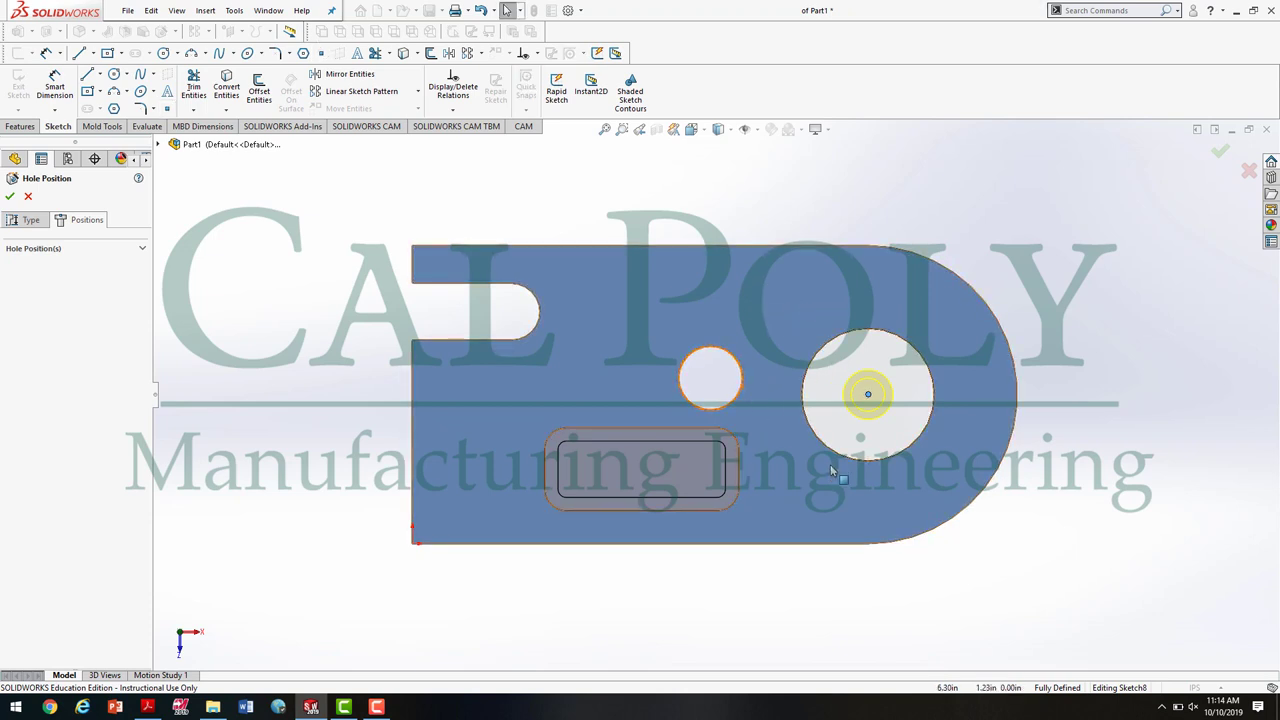
pyautogui.click(868, 395)
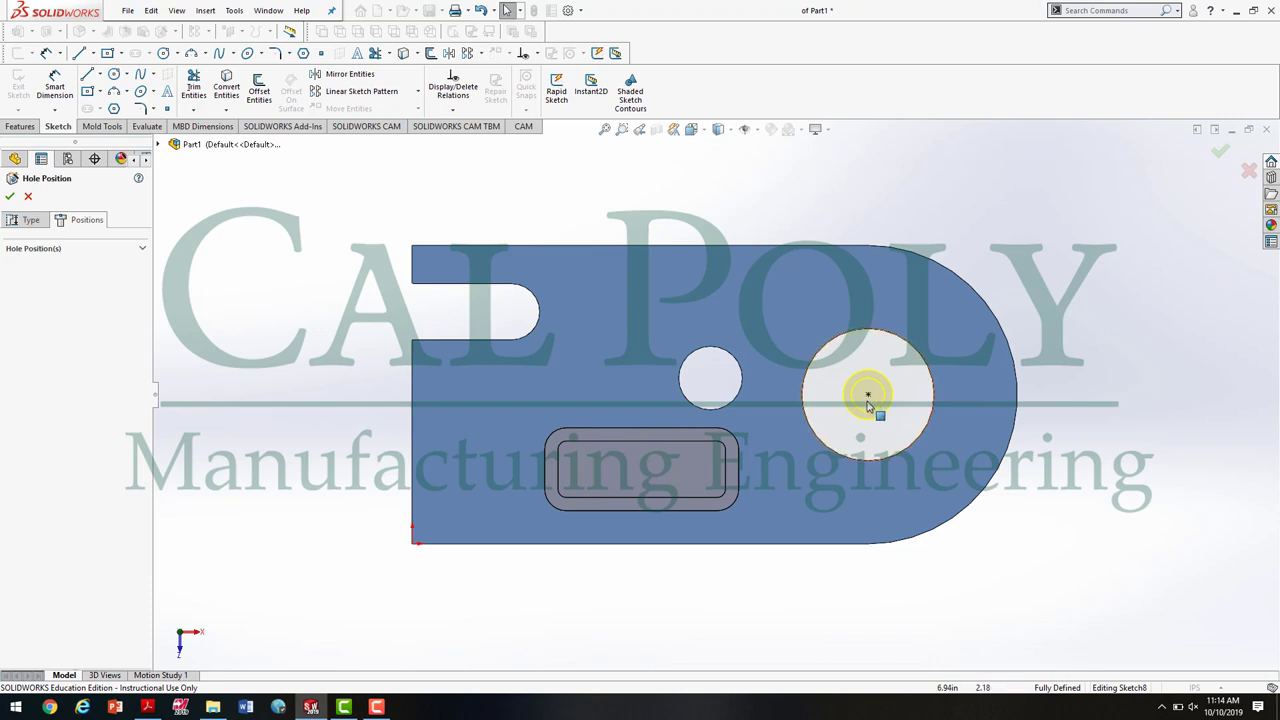
pyautogui.click(868, 395)
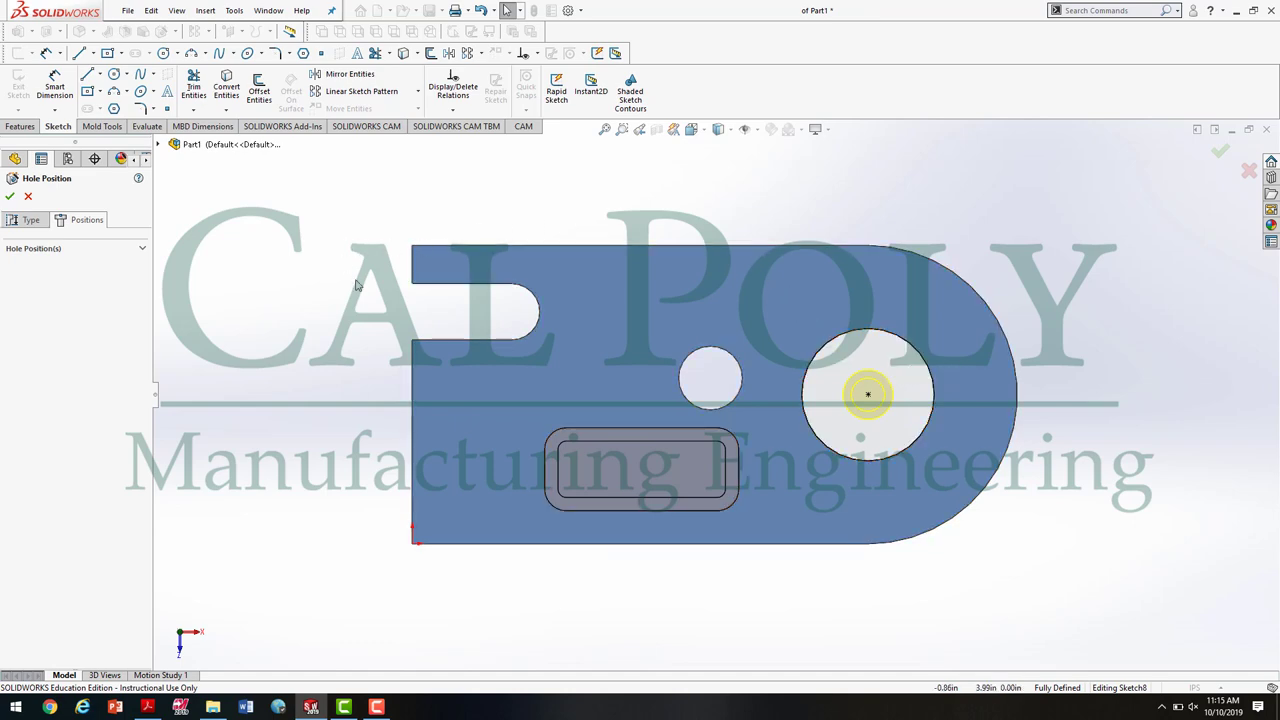
pyautogui.click(11, 196)
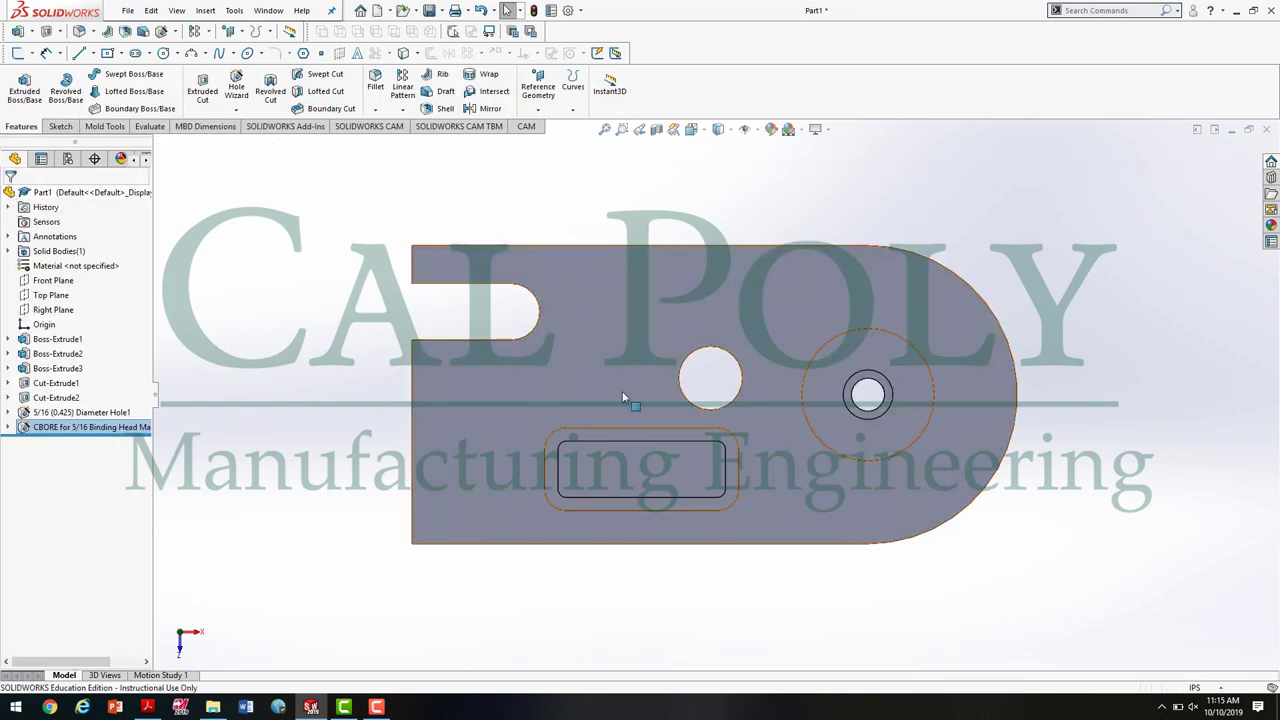
# Rotate the part to view the counterbored boss hole, then switch to the drawing PDF
pyautogui.moveTo(734, 554); pyautogui.dragTo(774, 476, button='middle')
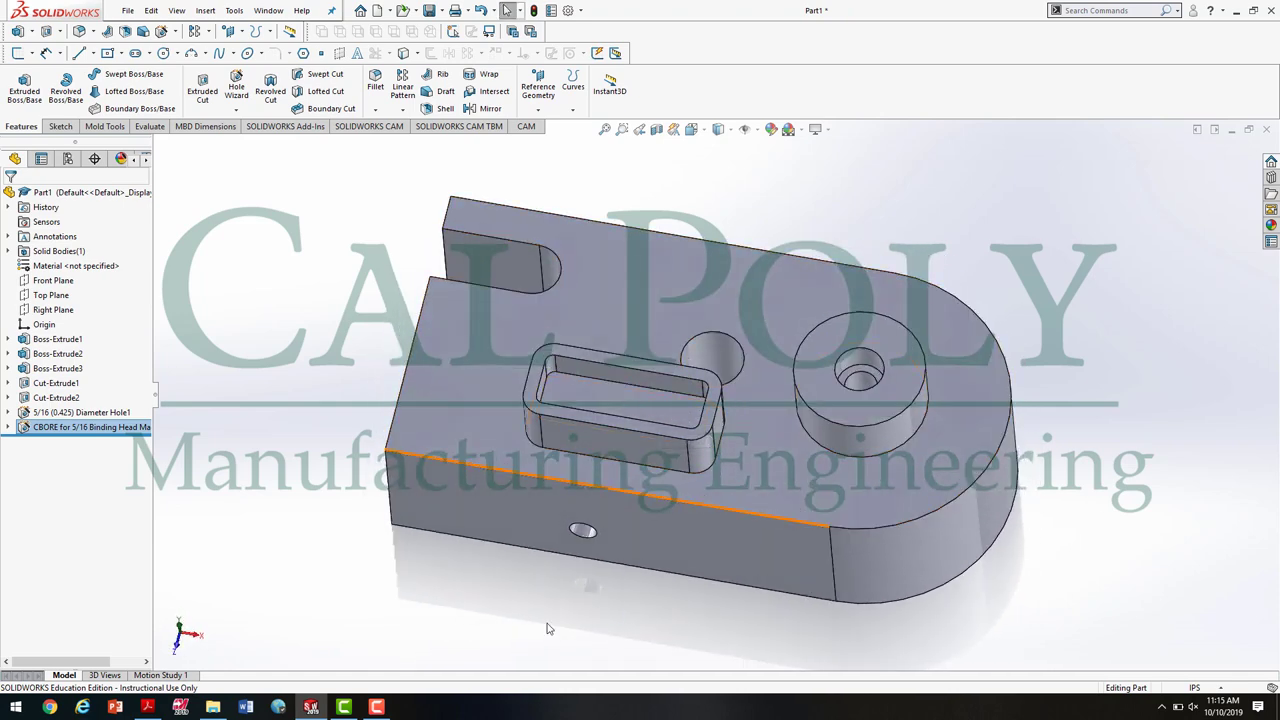
pyautogui.click(311, 707)
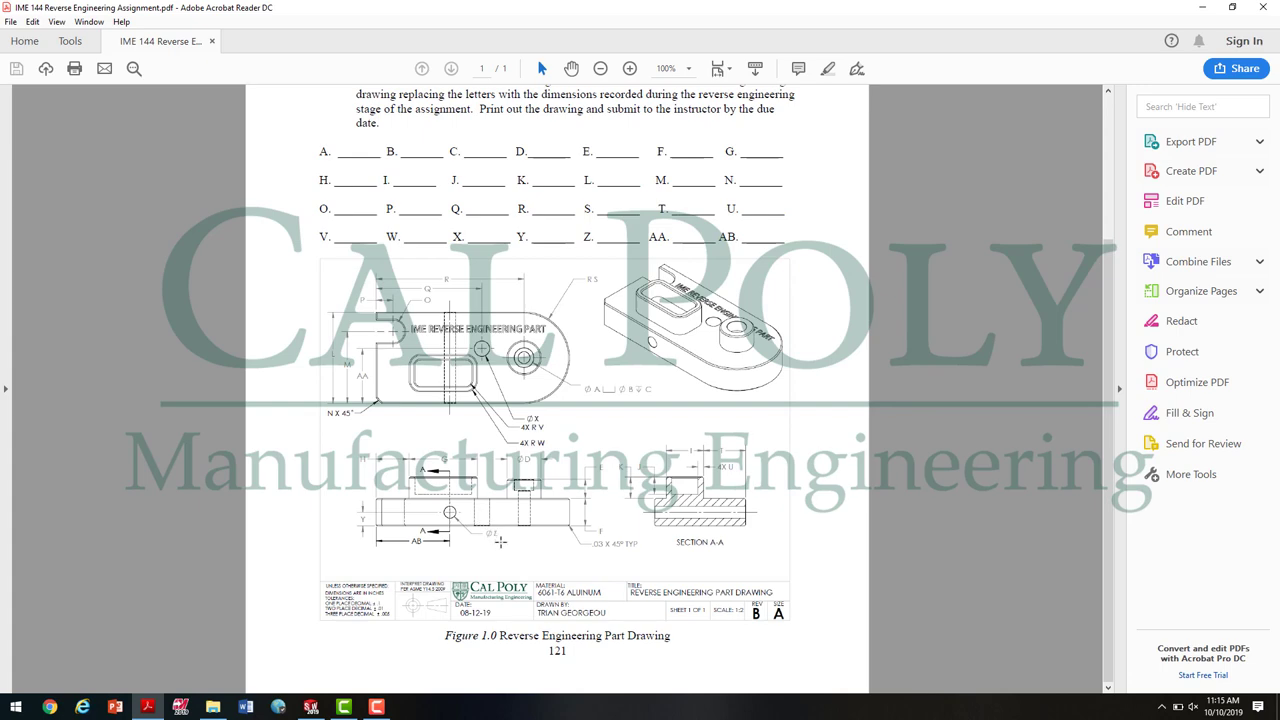
# Go from the reference drawing back to the SOLIDWORKS part
pyautogui.click(316, 708)
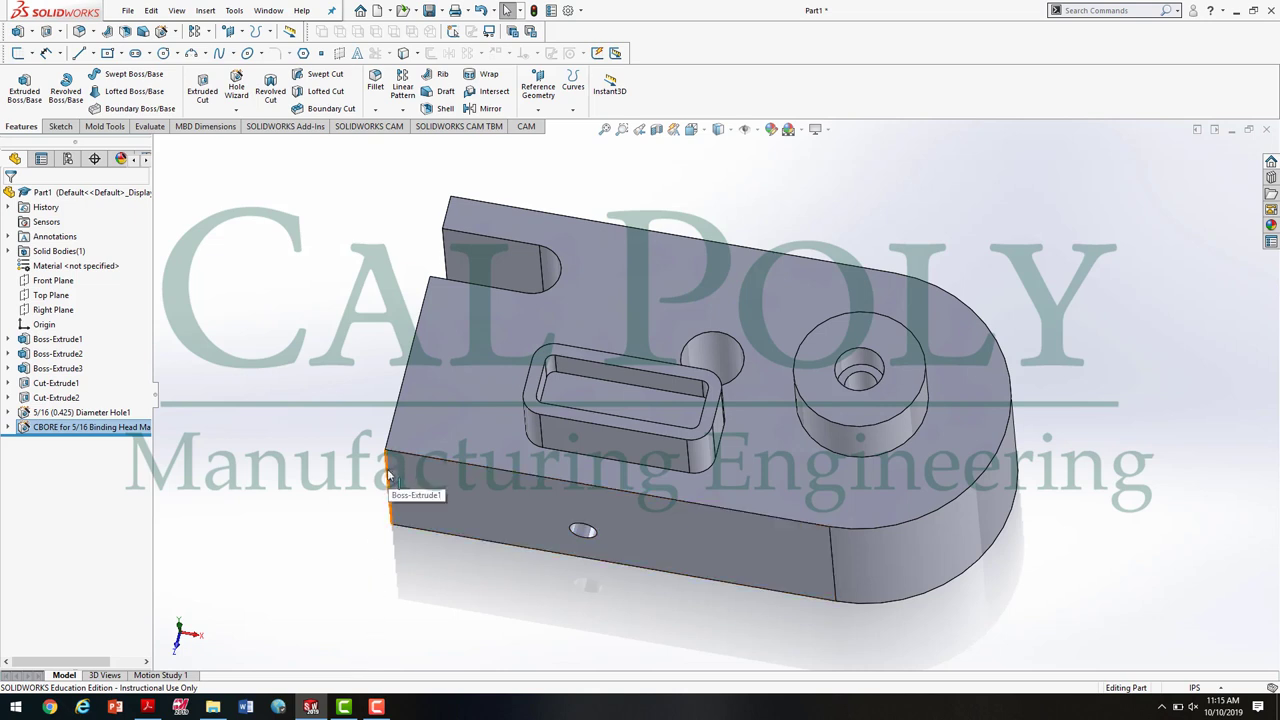
# Chamfer the block's front-left vertical edge at 0.25 in × 45°
pyautogui.click(375, 109)
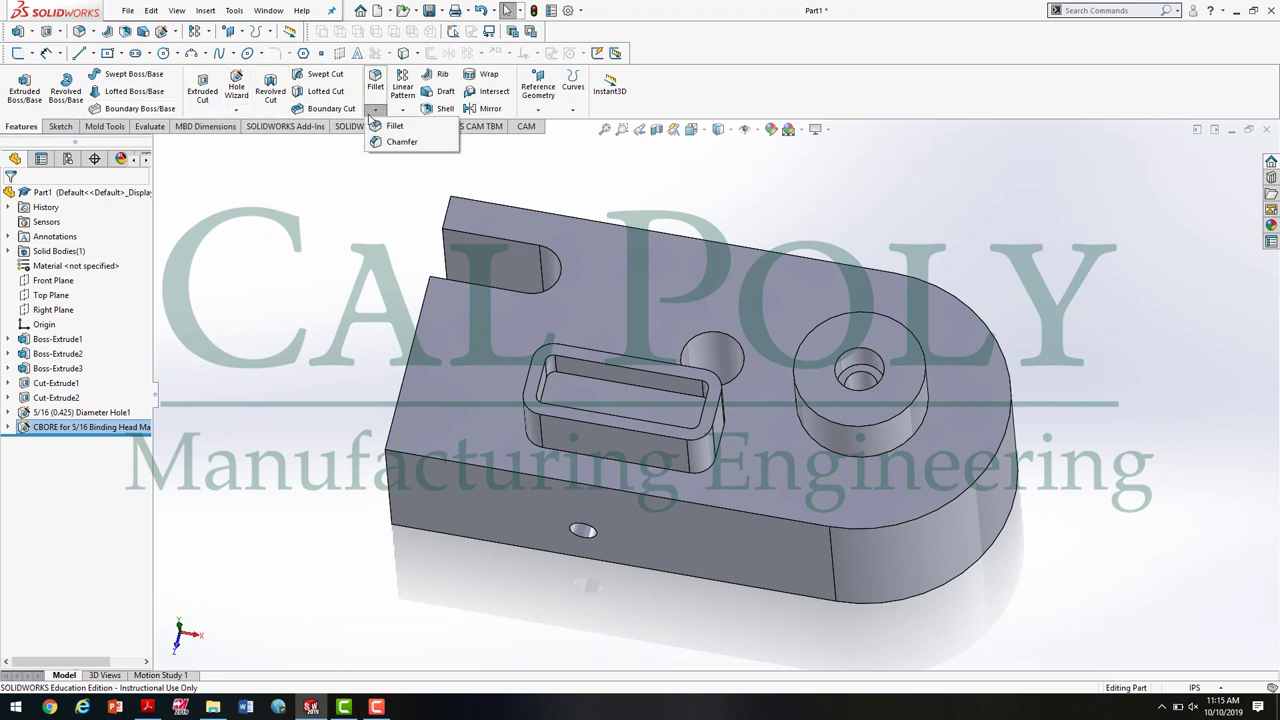
pyautogui.click(401, 141)
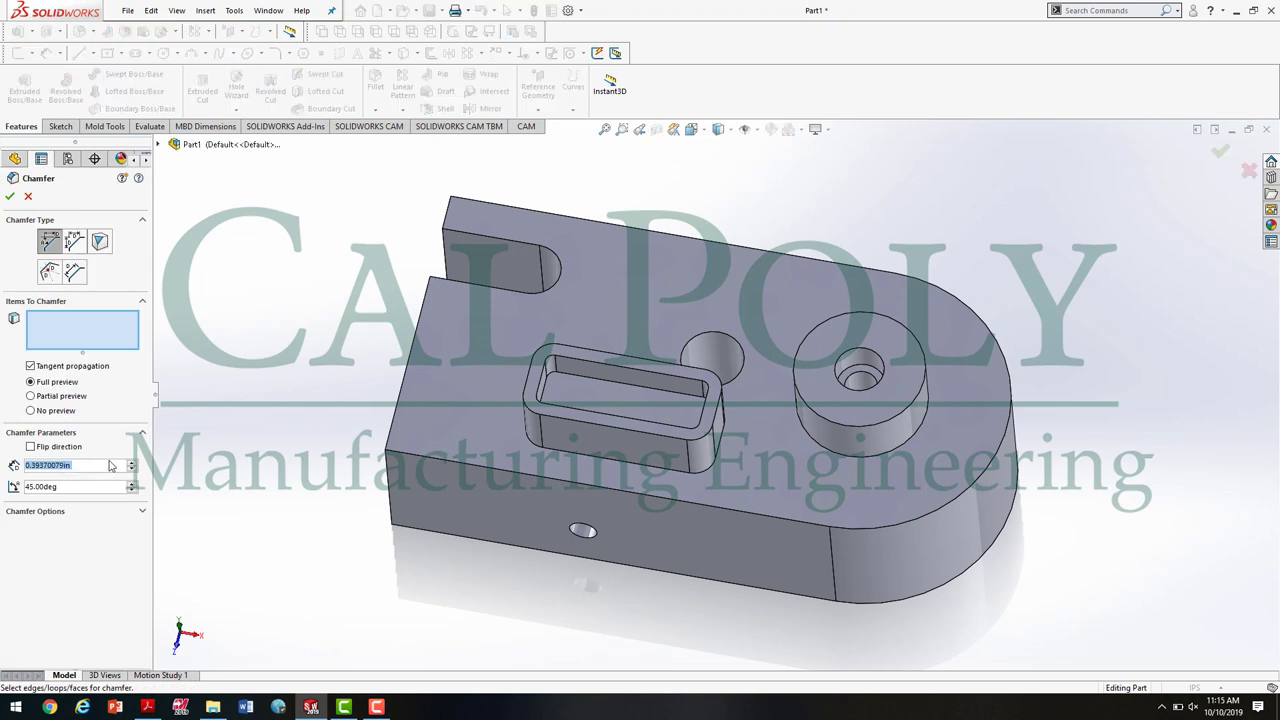
pyautogui.write('.25')
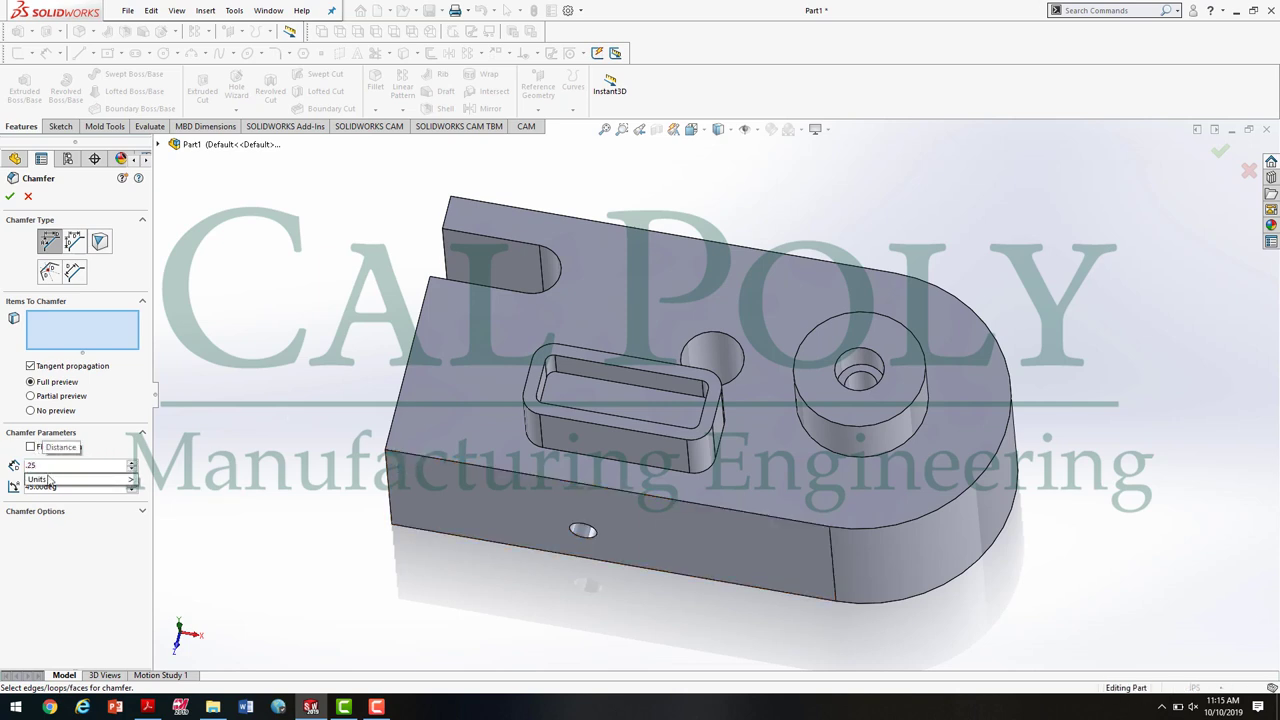
pyautogui.click(391, 480)
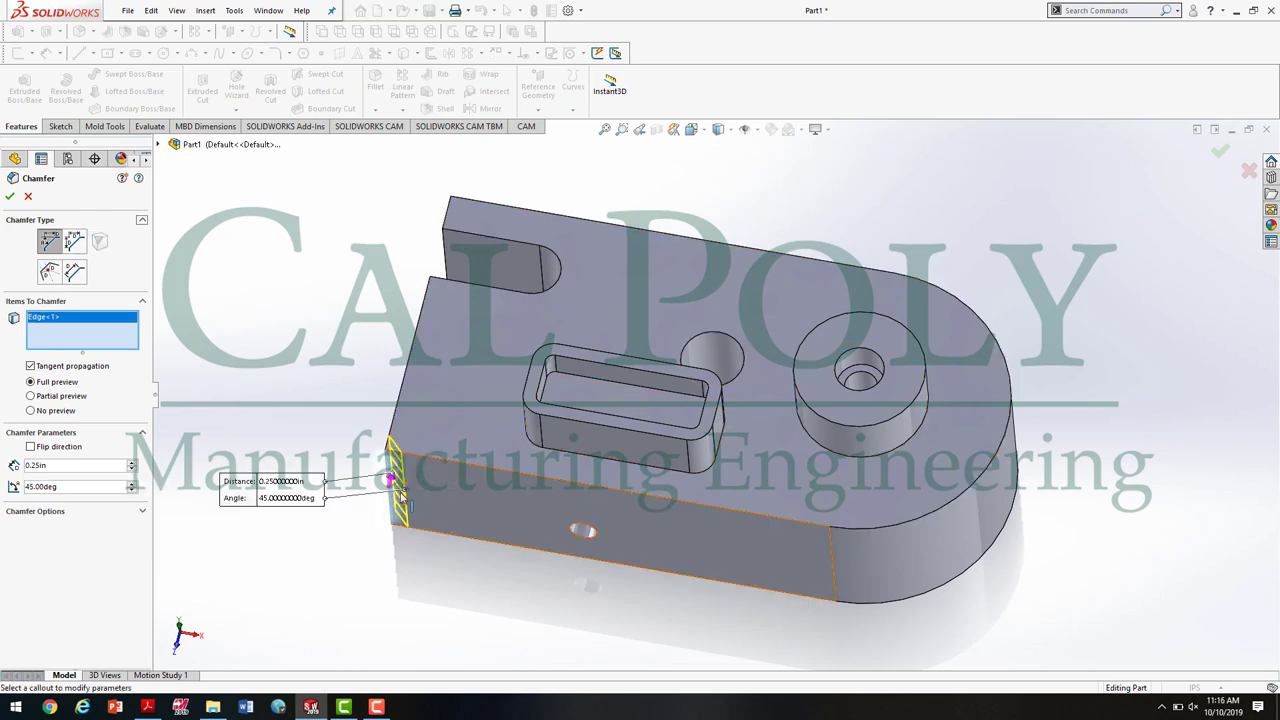
pyautogui.click(31, 411)
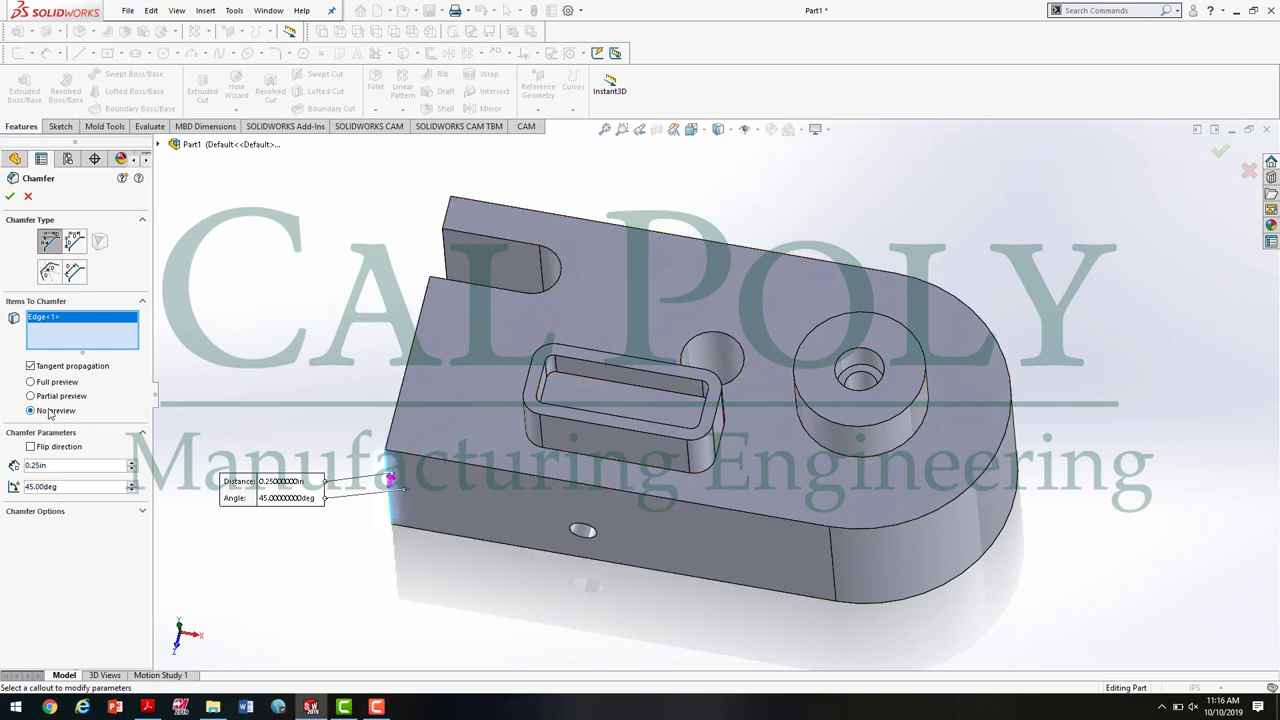
pyautogui.click(31, 382)
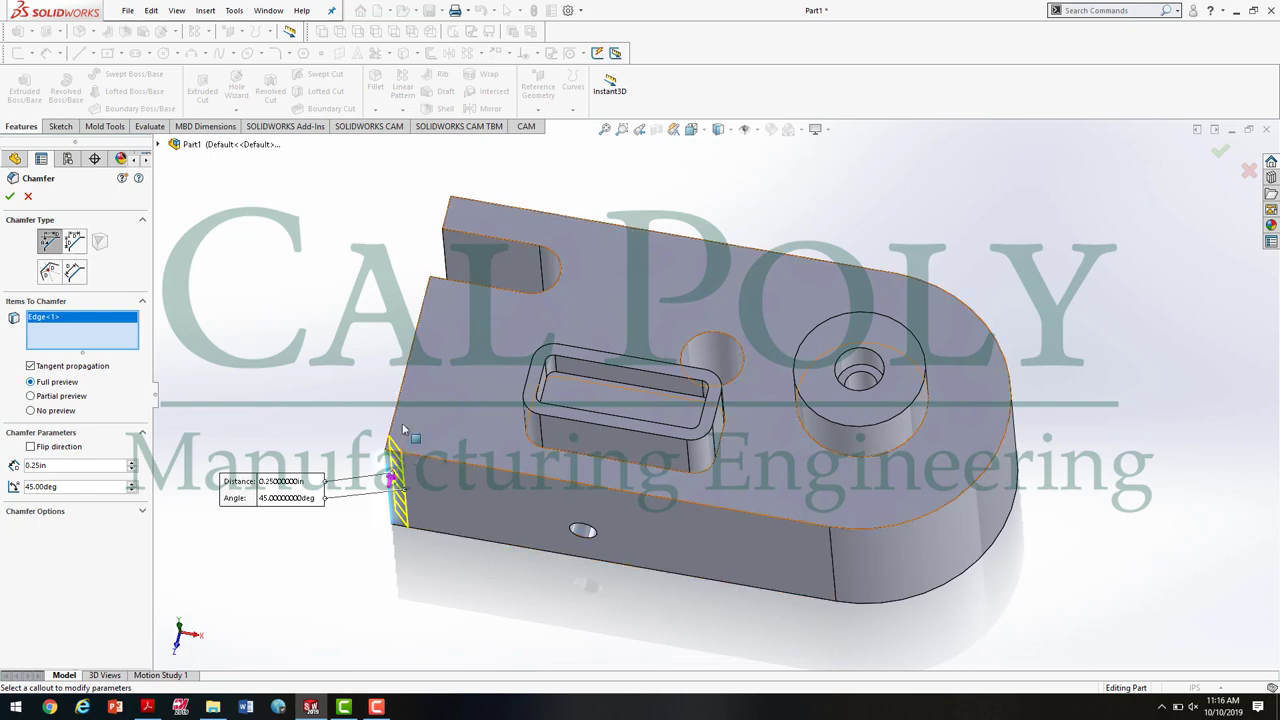
pyautogui.click(10, 197)
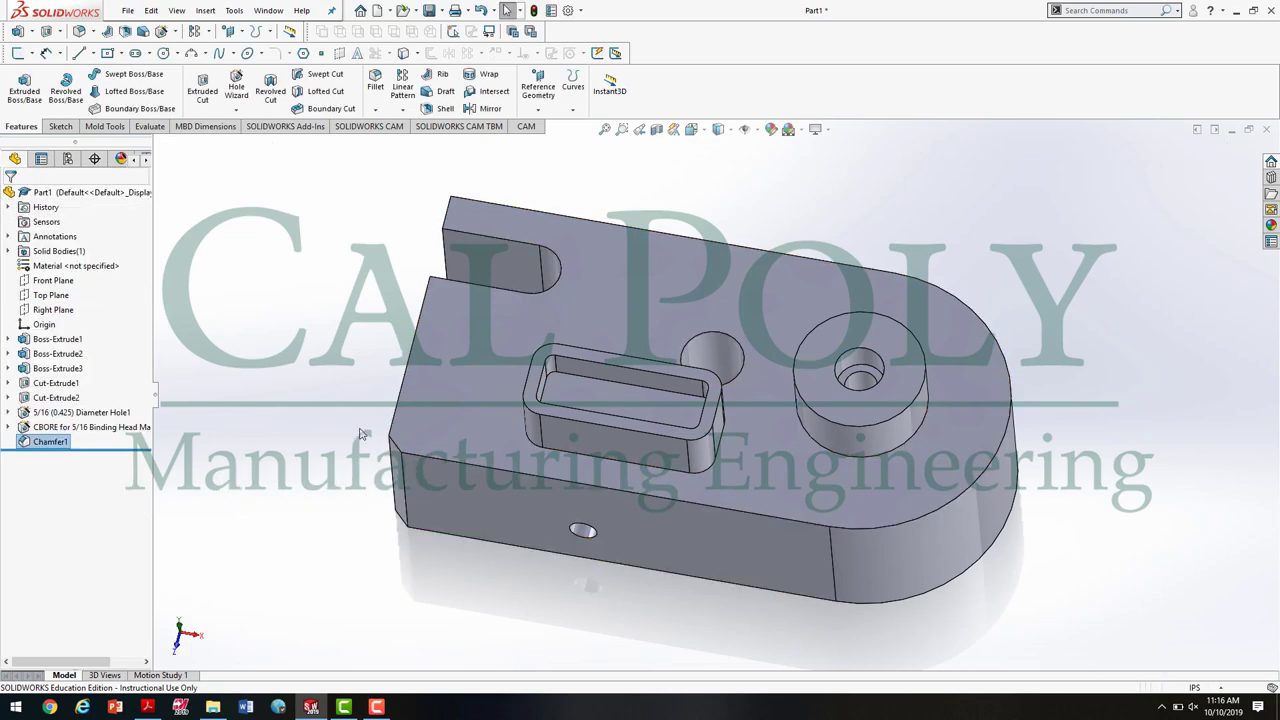
# Start another chamfer, checking the assignment drawing in Acrobat before returning to it
pyautogui.moveTo(362, 433); pyautogui.dragTo(515, 565, button='middle')
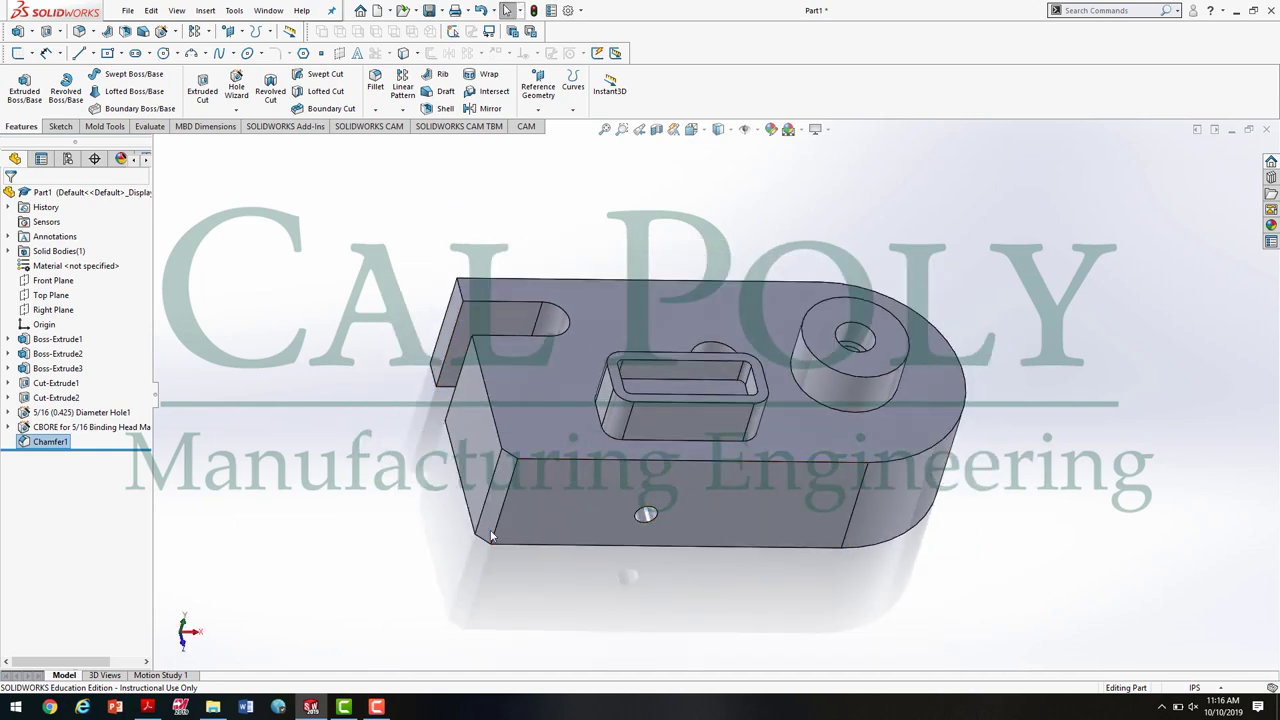
pyautogui.click(375, 109)
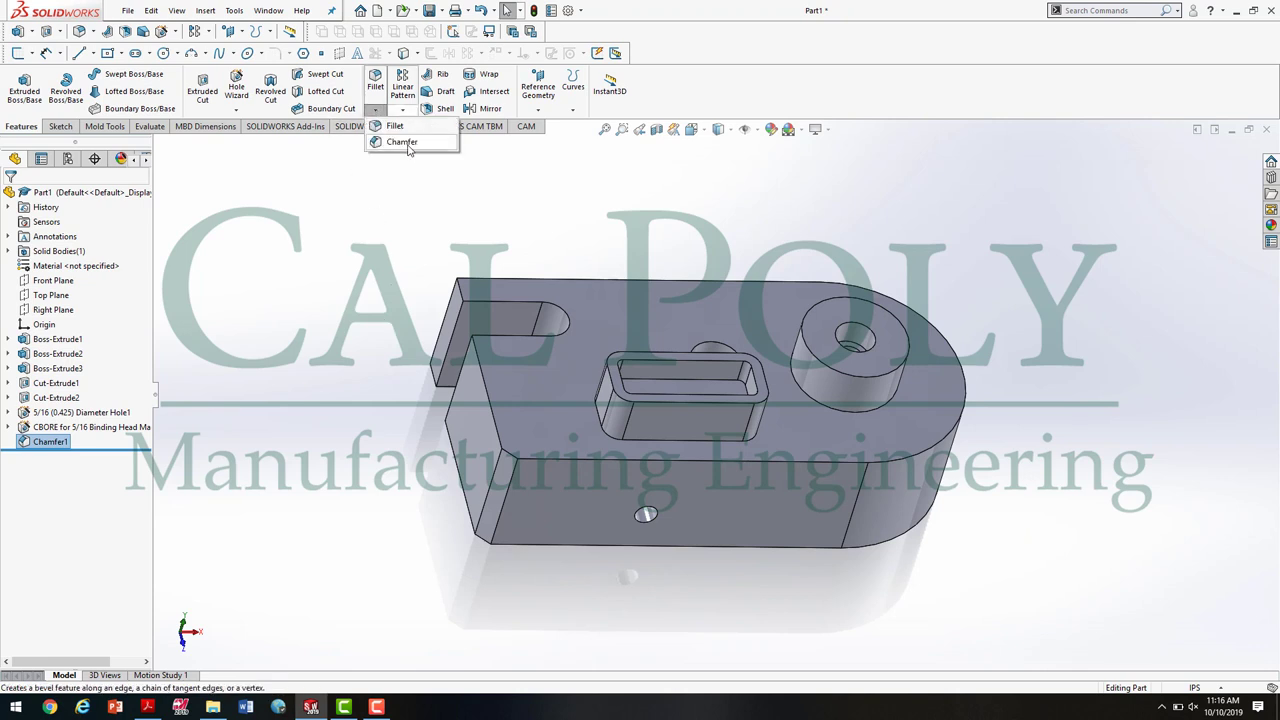
pyautogui.click(405, 142)
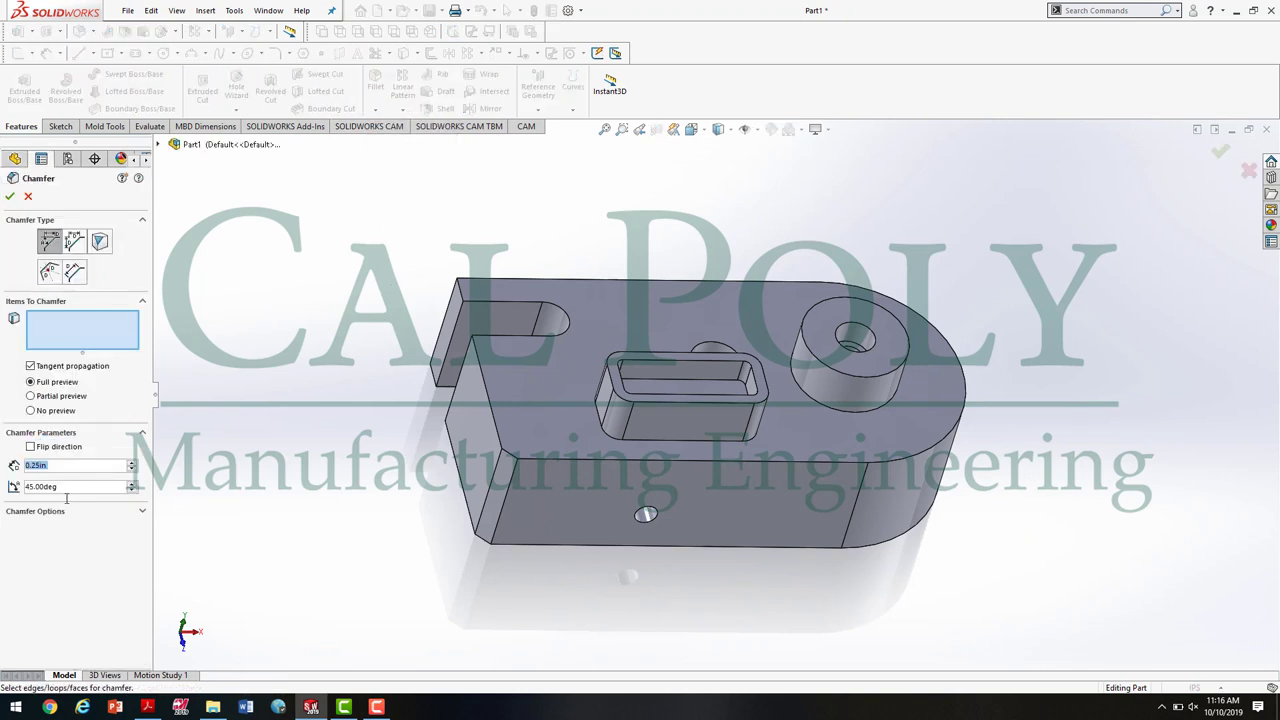
pyautogui.click(147, 707)
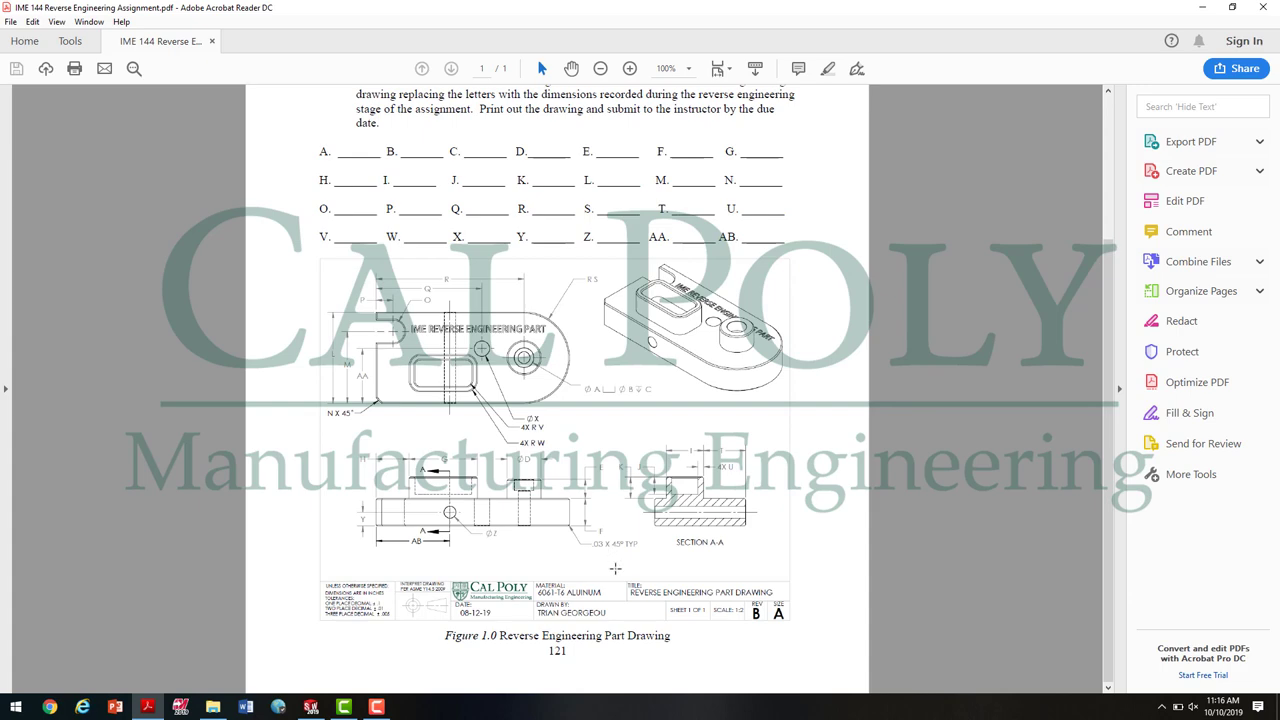
pyautogui.click(311, 707)
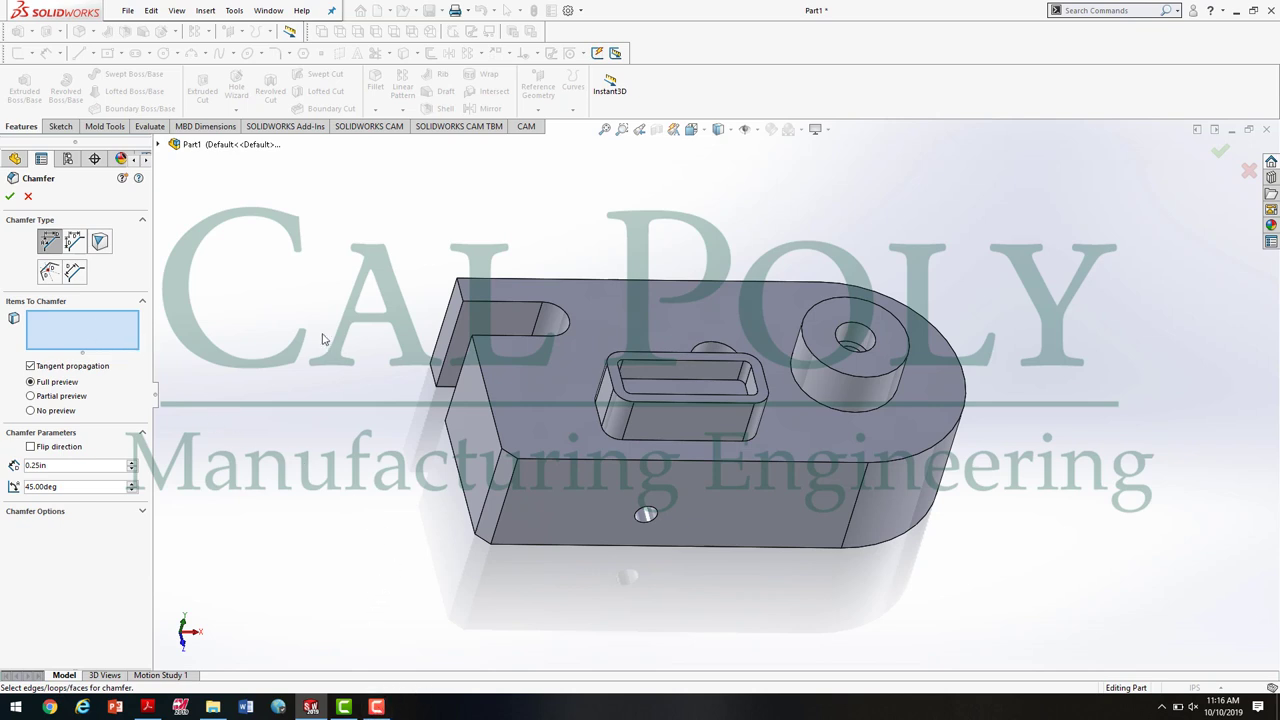
# Chamfer the slot face, boss ring face, outer edges and underside face at 0.03 in
pyautogui.click(55, 466)
pyautogui.write('.03')
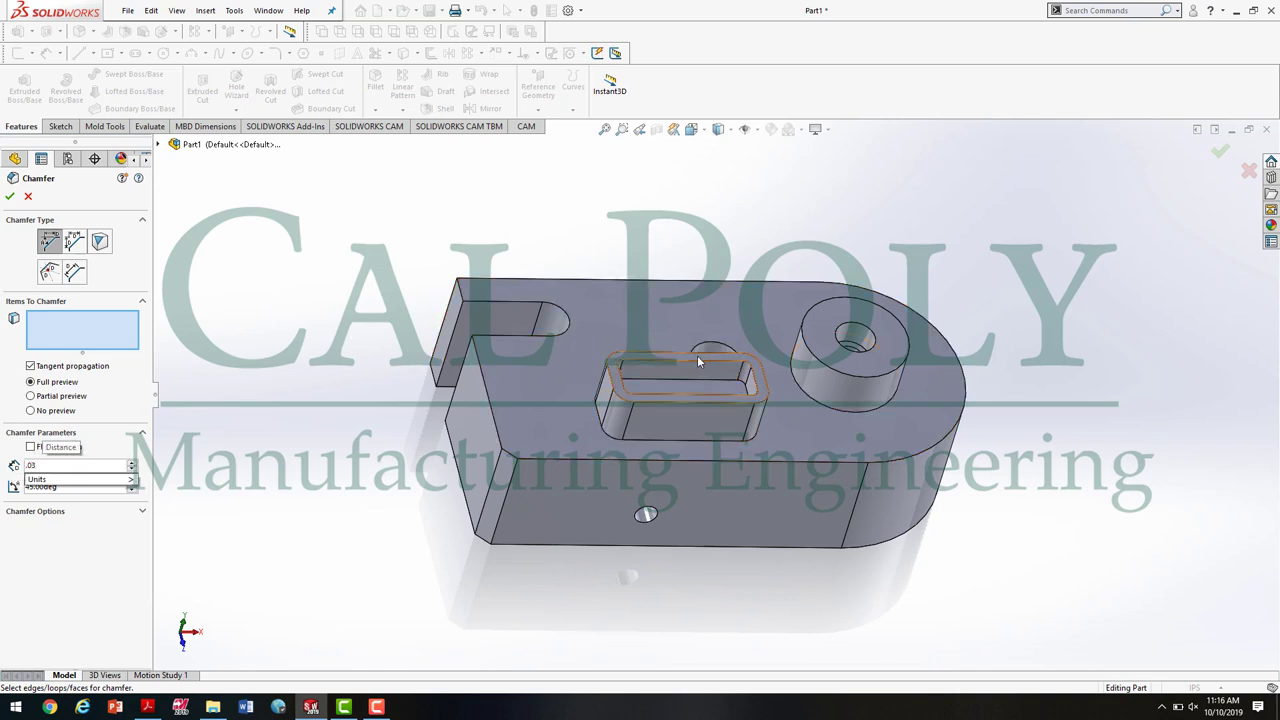
pyautogui.click(619, 388)
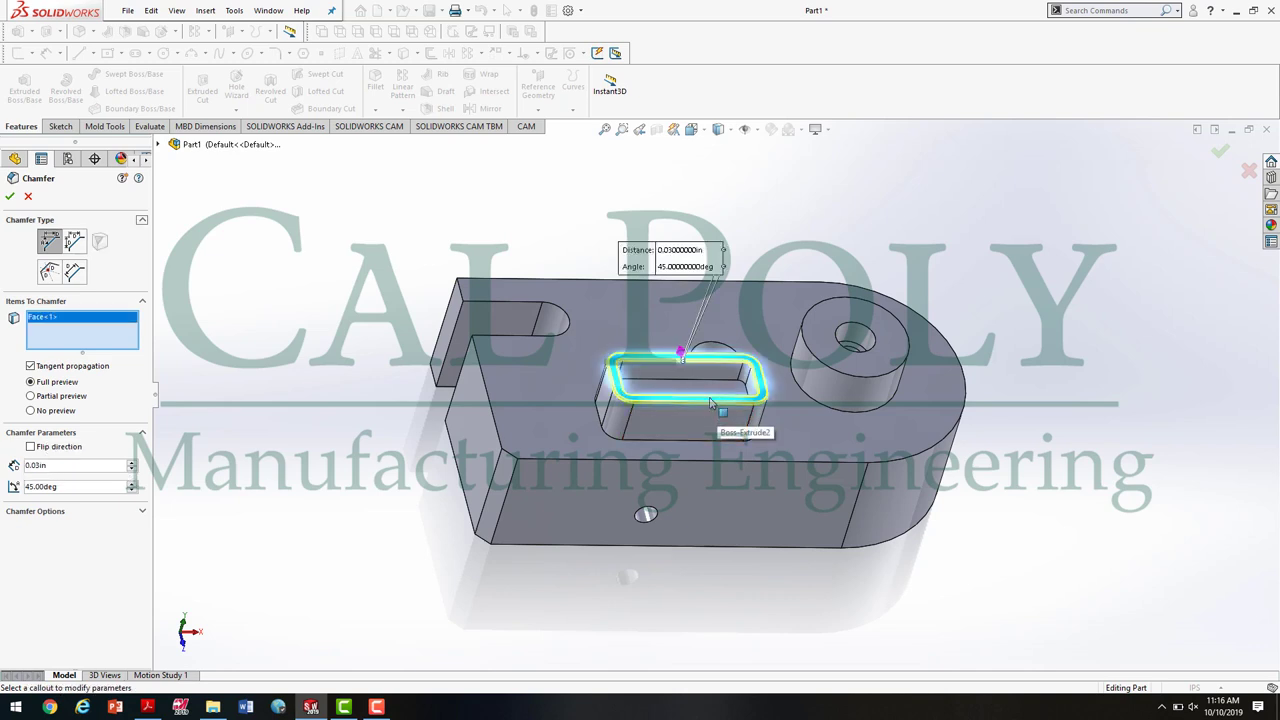
pyautogui.click(830, 346)
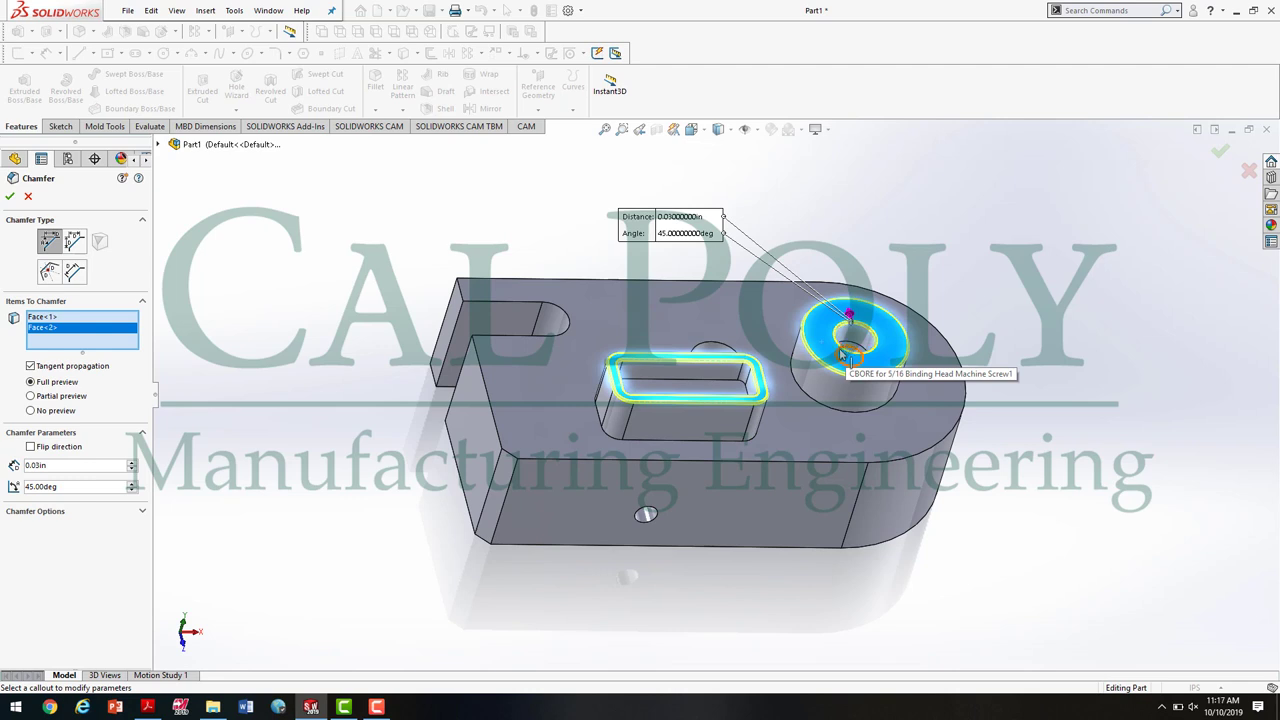
pyautogui.click(674, 465)
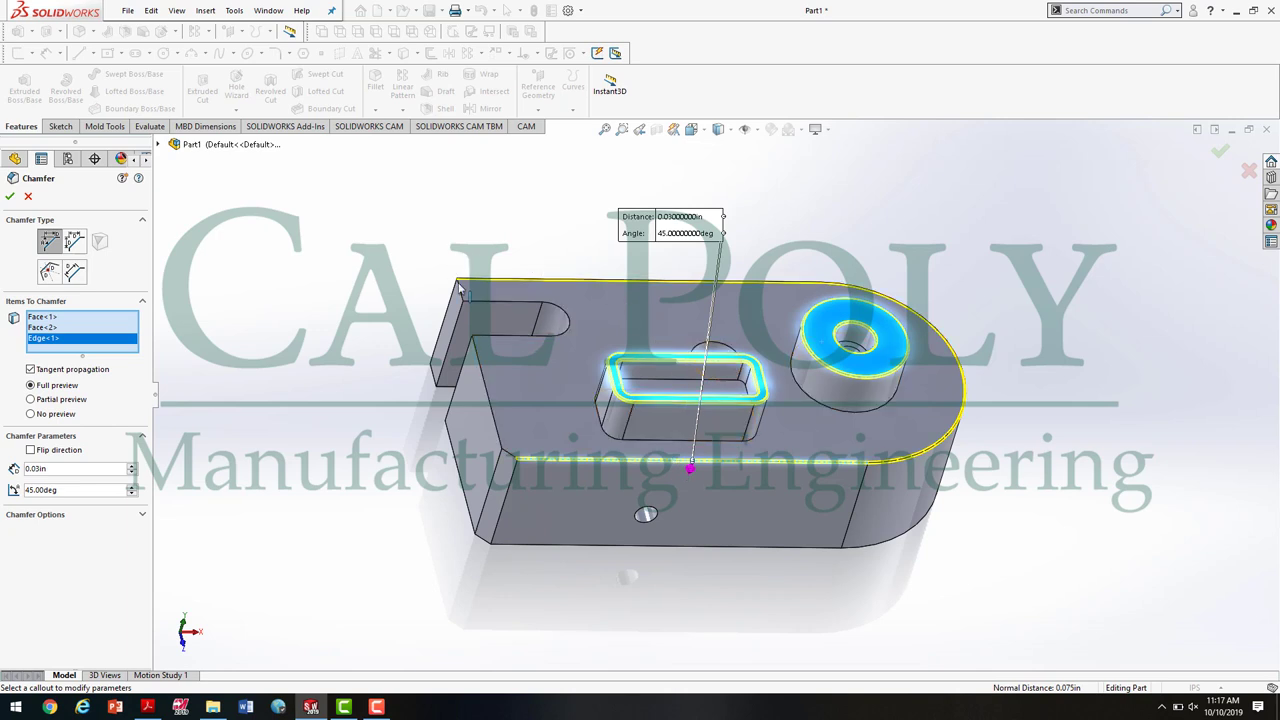
pyautogui.click(489, 303)
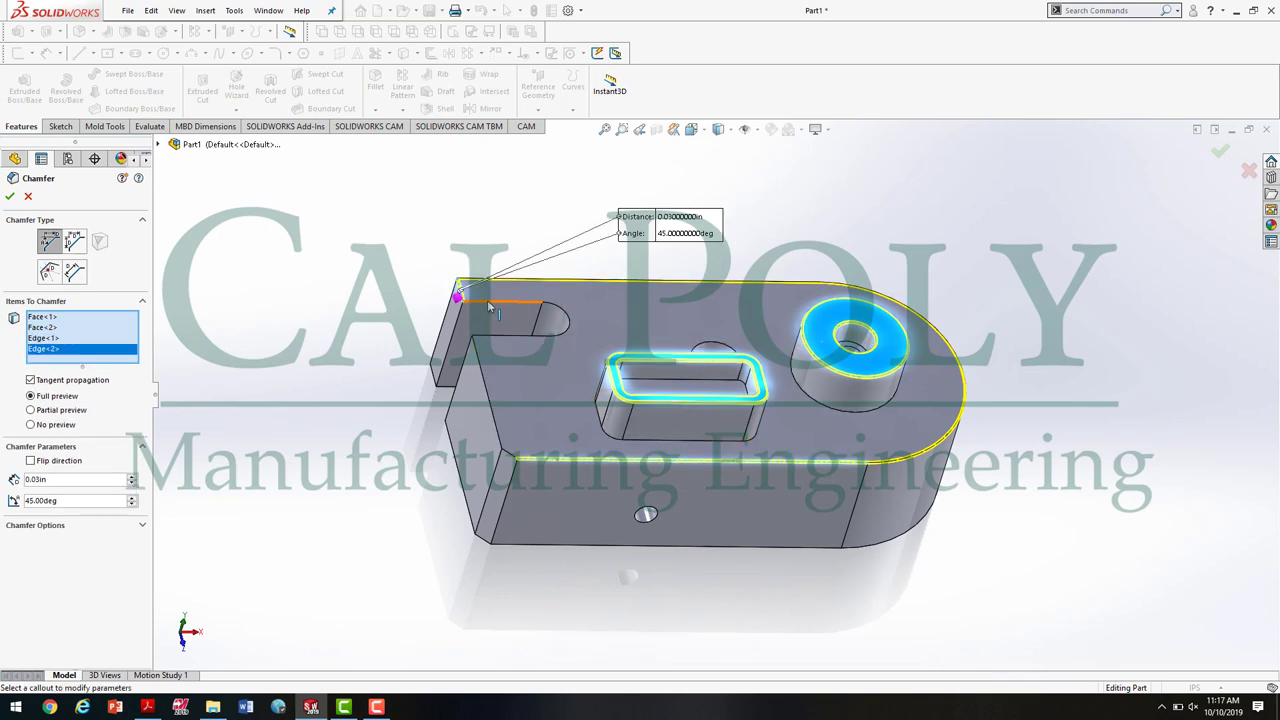
pyautogui.click(489, 308)
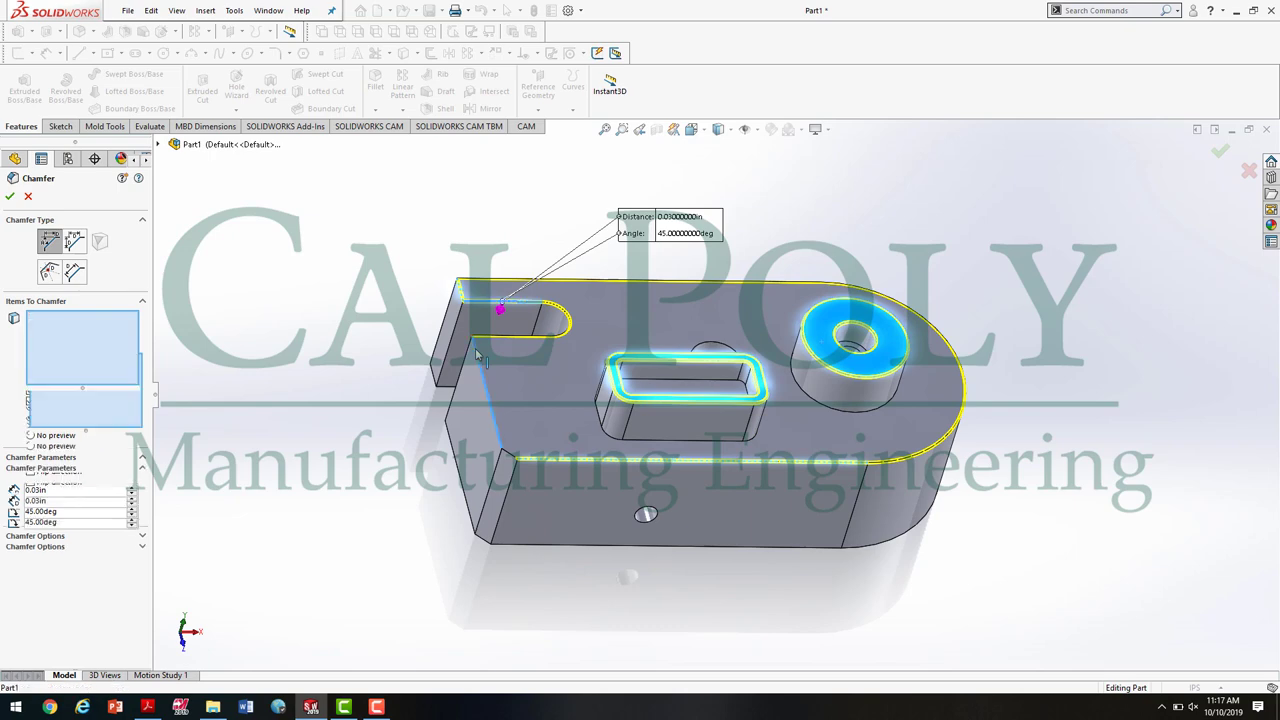
pyautogui.click(499, 452)
pyautogui.moveTo(594, 571); pyautogui.dragTo(598, 357, button='middle')
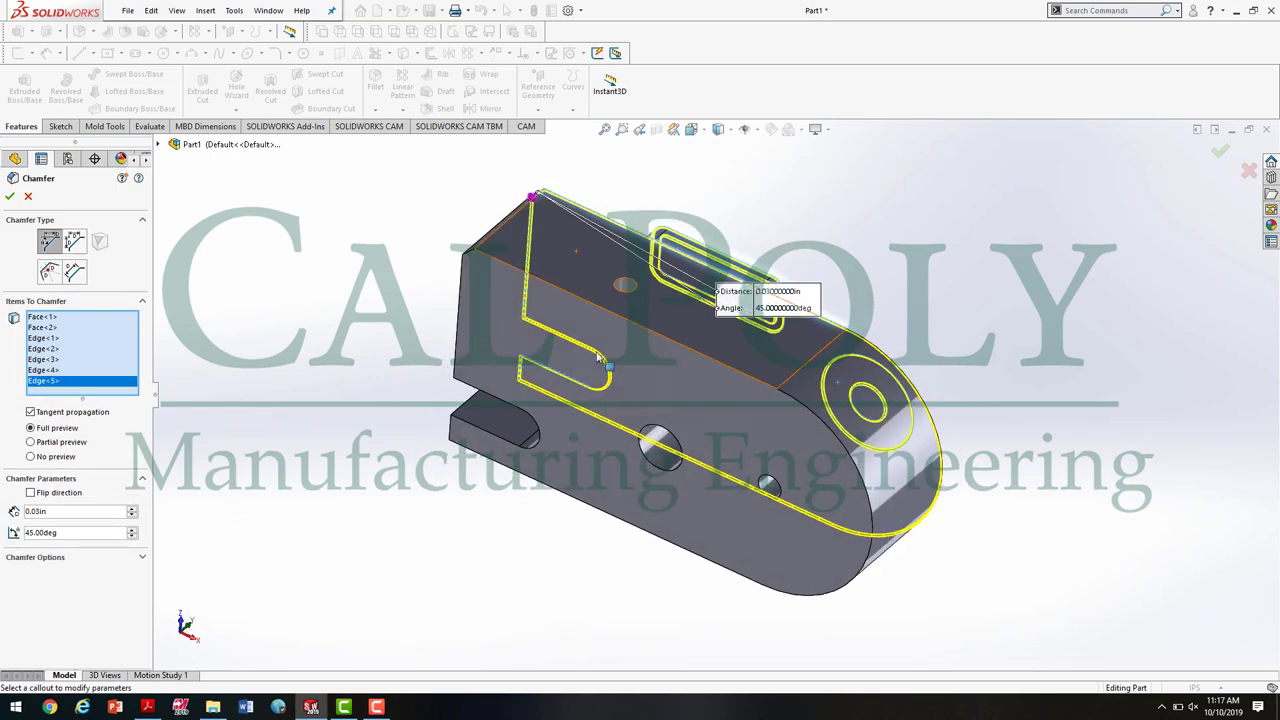
pyautogui.click(490, 324)
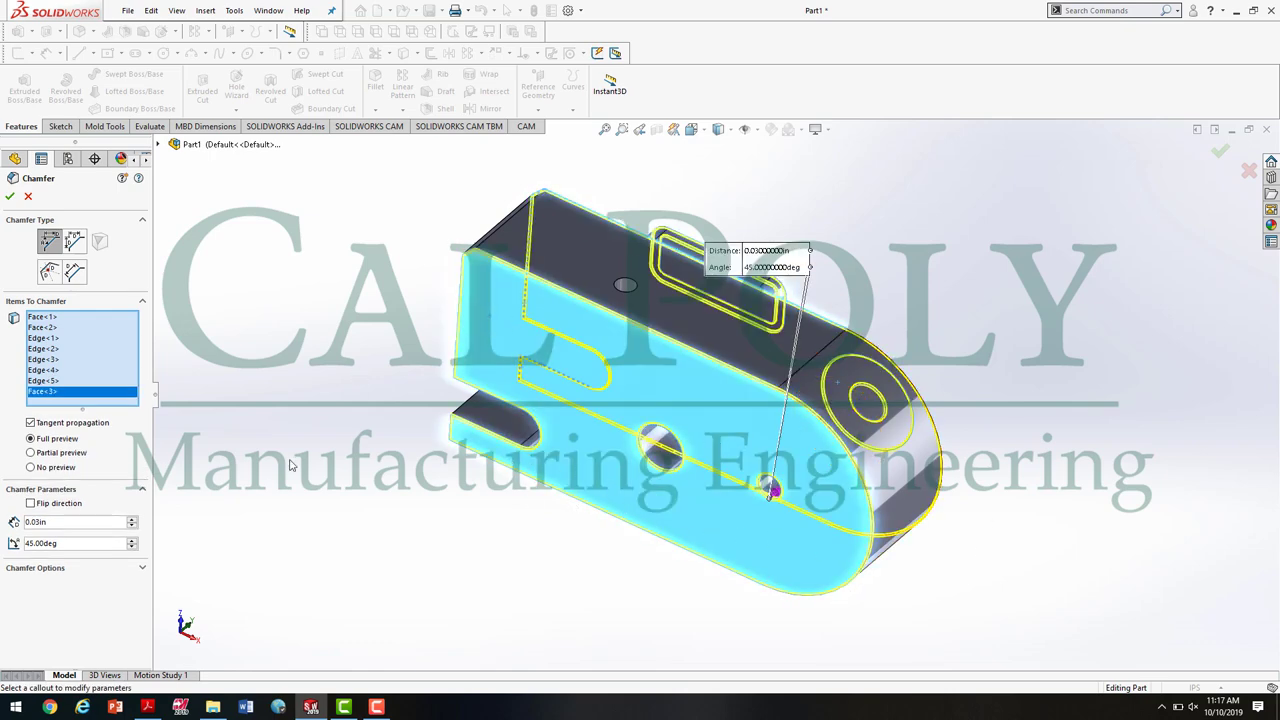
pyautogui.moveTo(390, 368); pyautogui.dragTo(390, 500, button='middle')
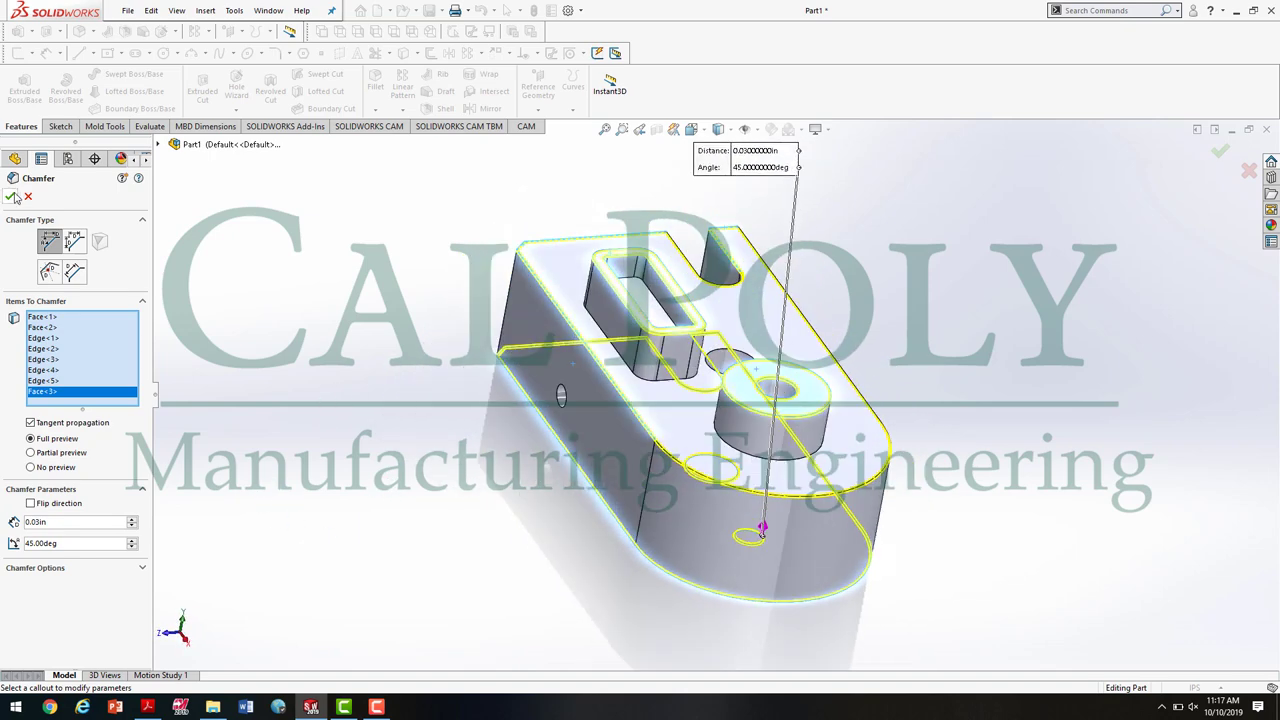
pyautogui.click(11, 196)
# Turn the chamfered part to isometric view, then switch to the assignment PDF
pyautogui.moveTo(429, 421); pyautogui.dragTo(584, 602, button='middle')
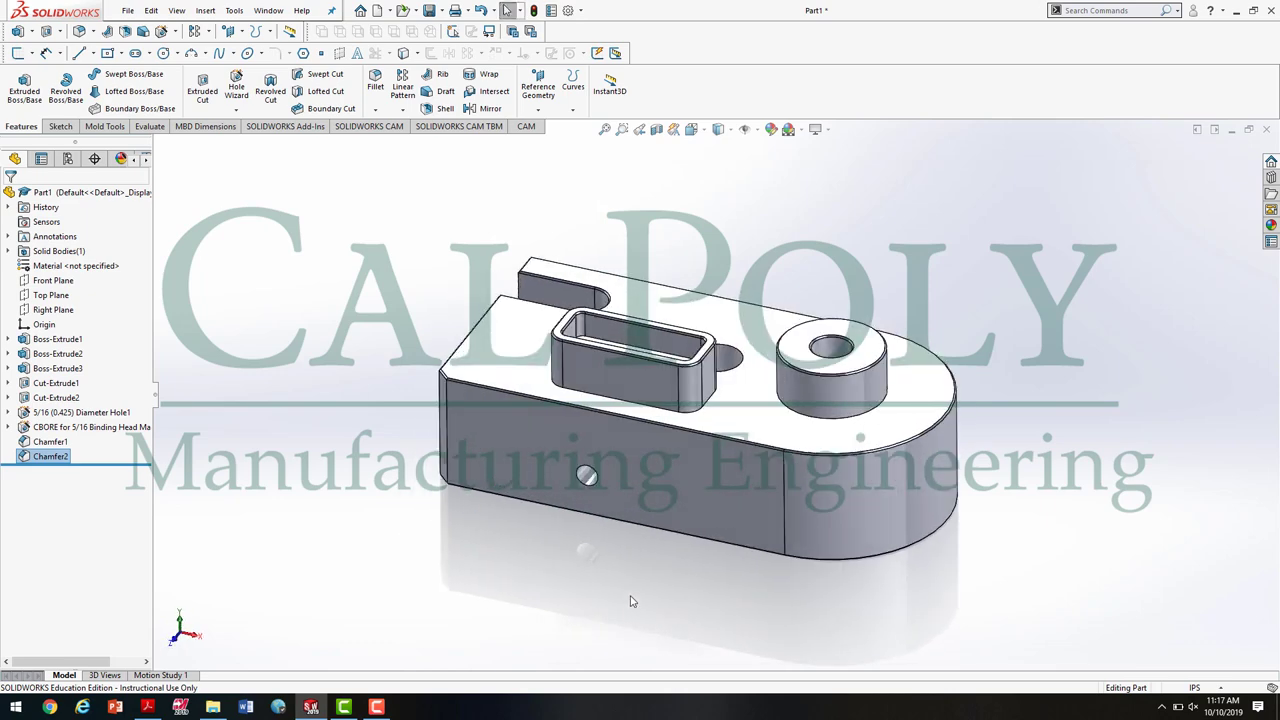
pyautogui.press('space')
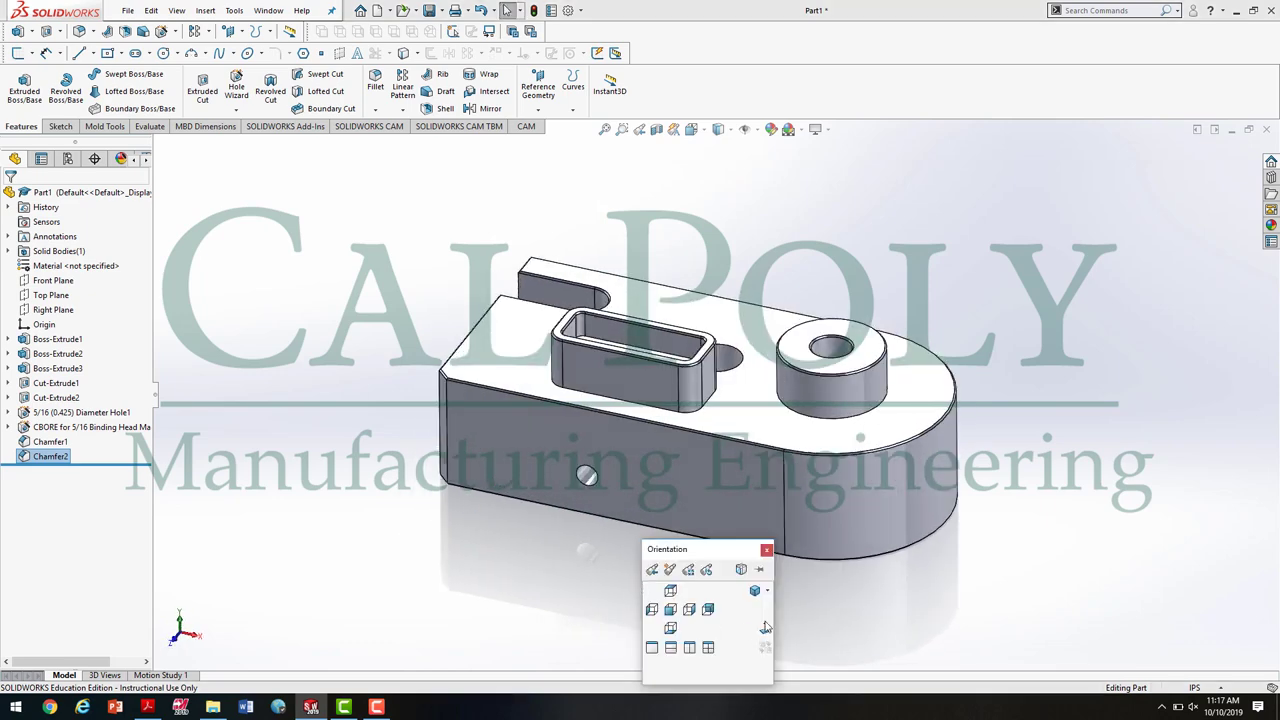
pyautogui.click(756, 591)
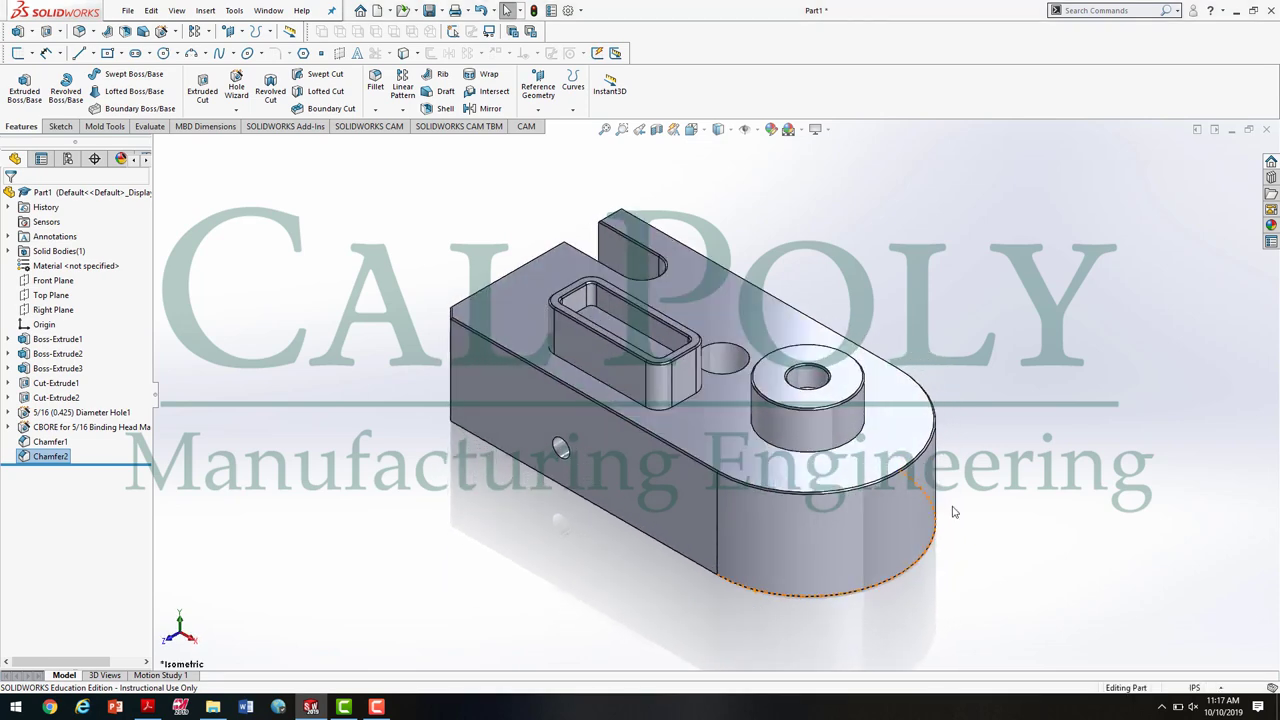
pyautogui.click(147, 706)
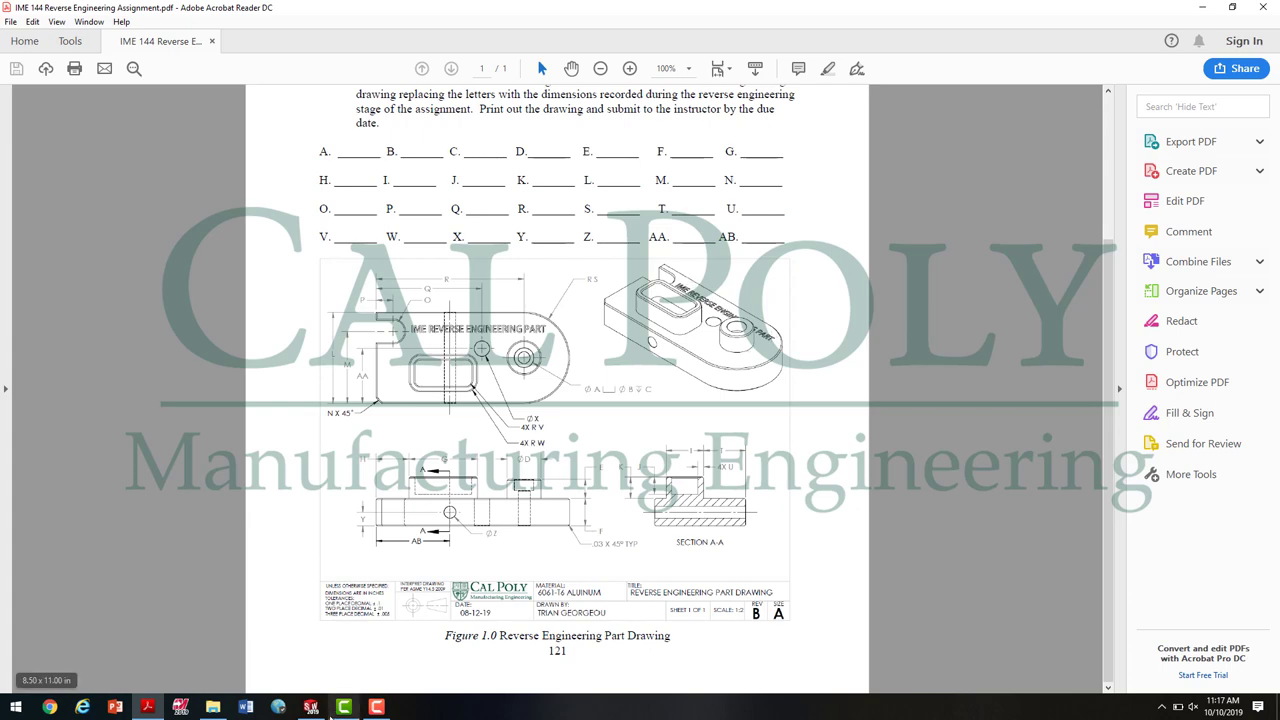
# Review the part drawing in Acrobat Reader, then switch back to the SOLIDWORKS model
pyautogui.click(311, 706)
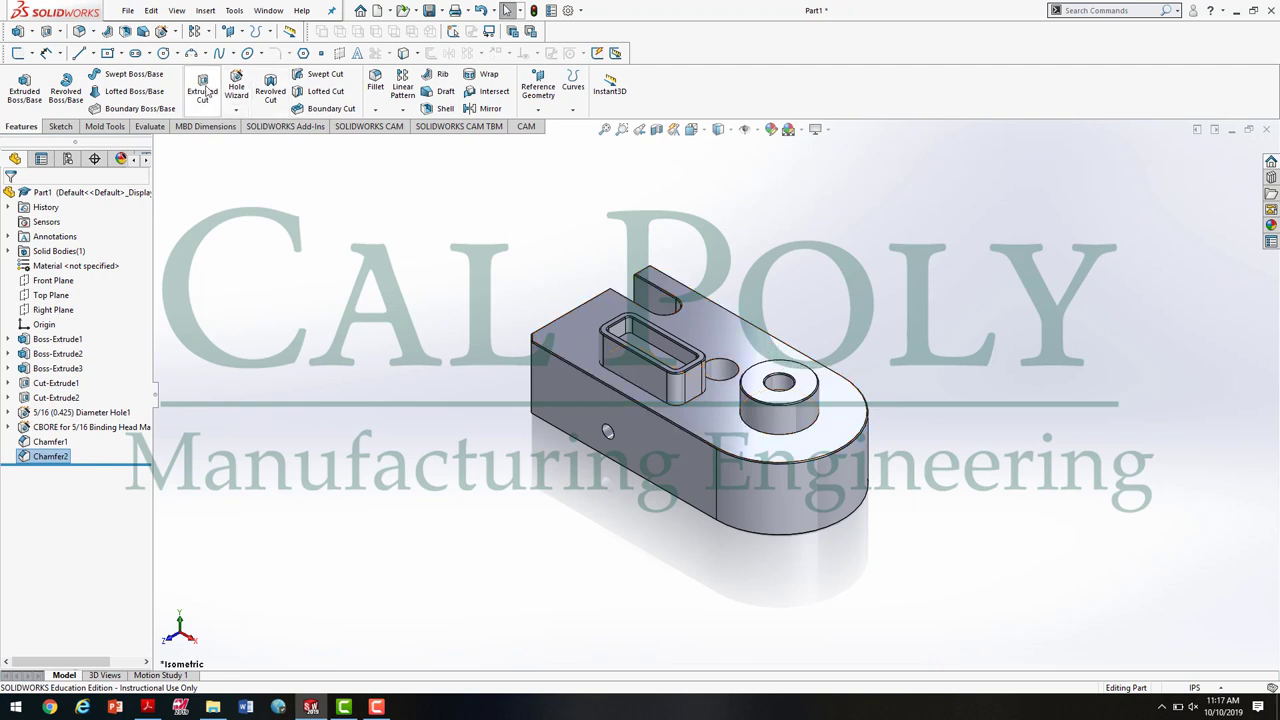
# Start an extruded-cut sketch on the block's top face, viewed Normal To
pyautogui.click(204, 90)
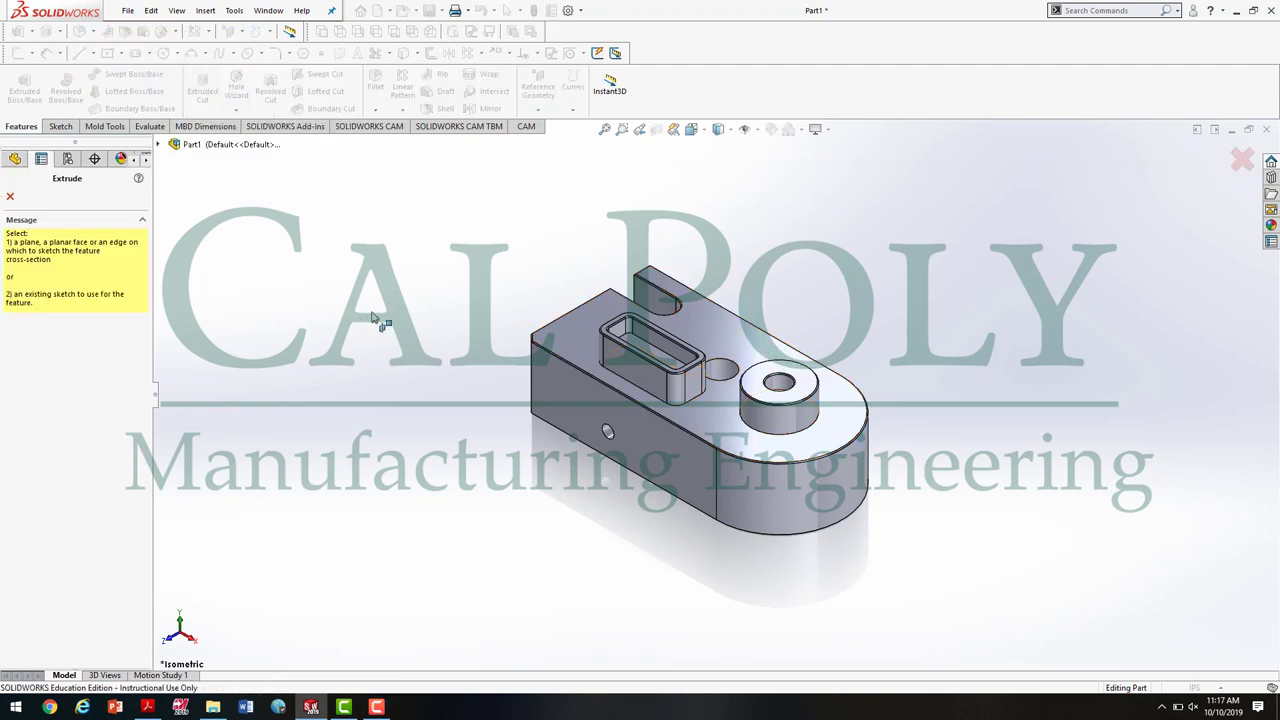
pyautogui.click(745, 325)
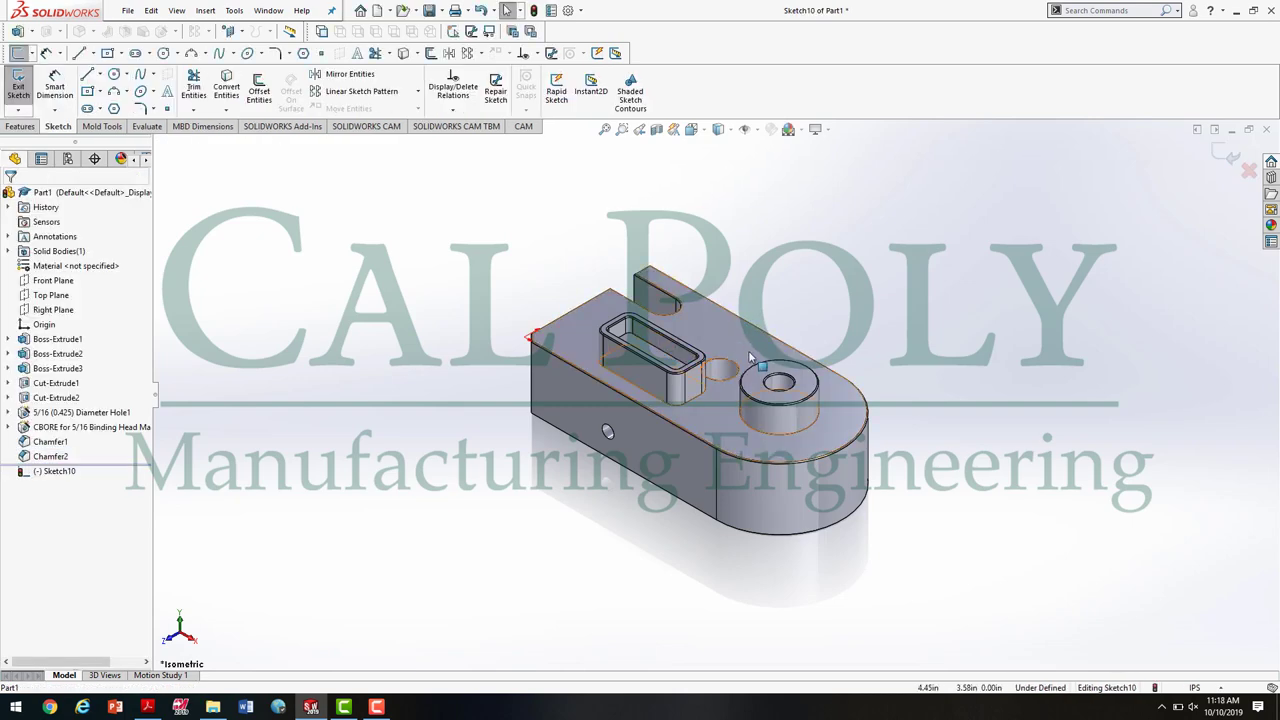
pyautogui.press('space')
pyautogui.click(753, 393)
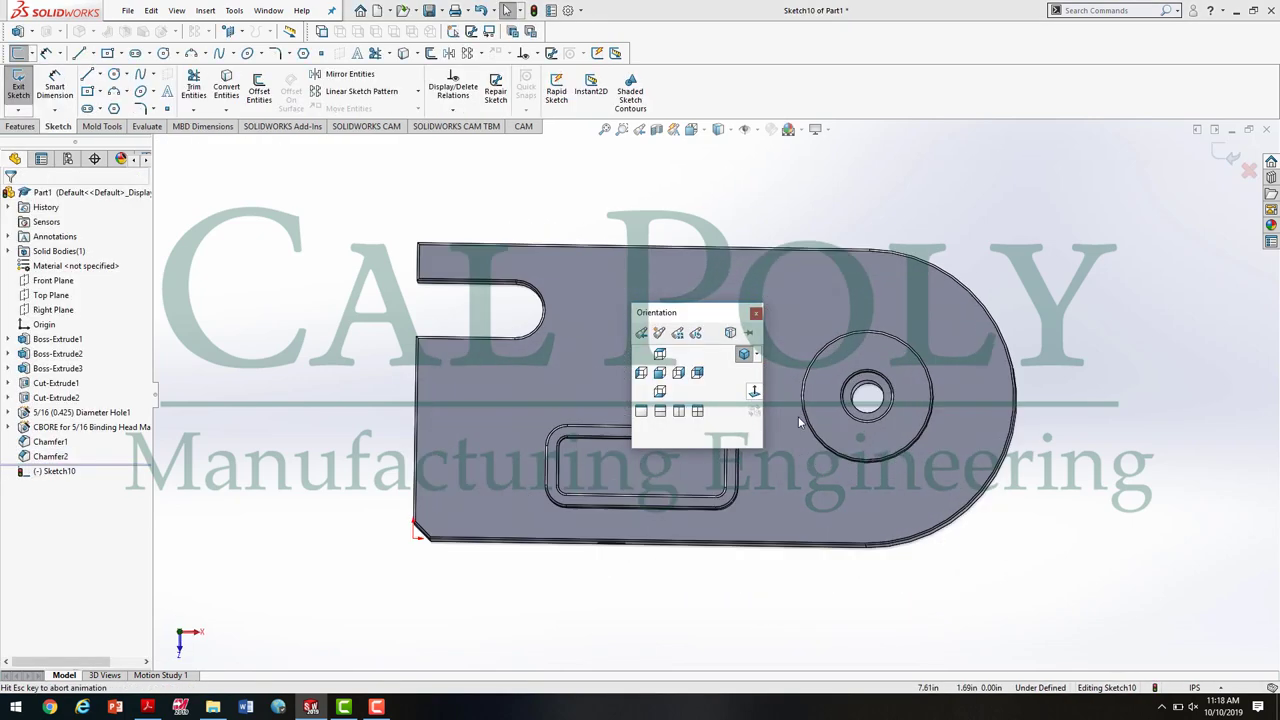
pyautogui.click(167, 93)
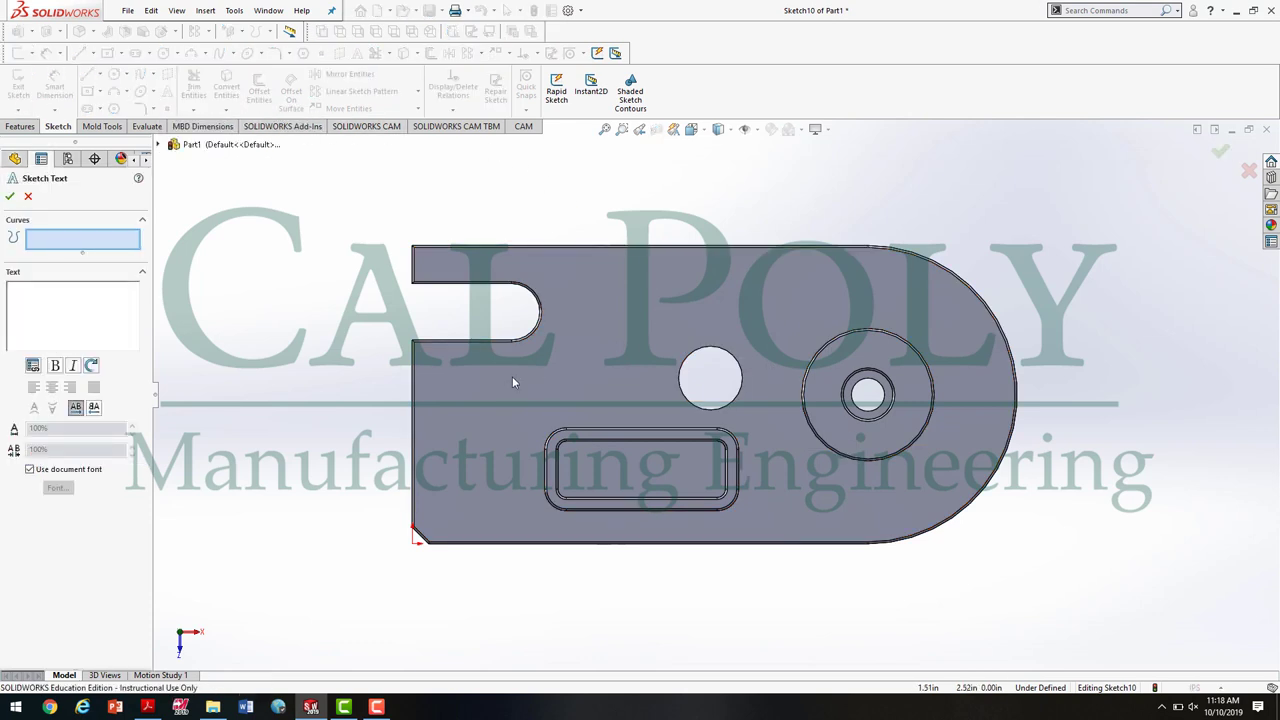
# Add the sketch text 'IME REVERSE ENGINEERING PART' near the top edge, without the document font
pyautogui.write('IME REVERSE ENGIN')
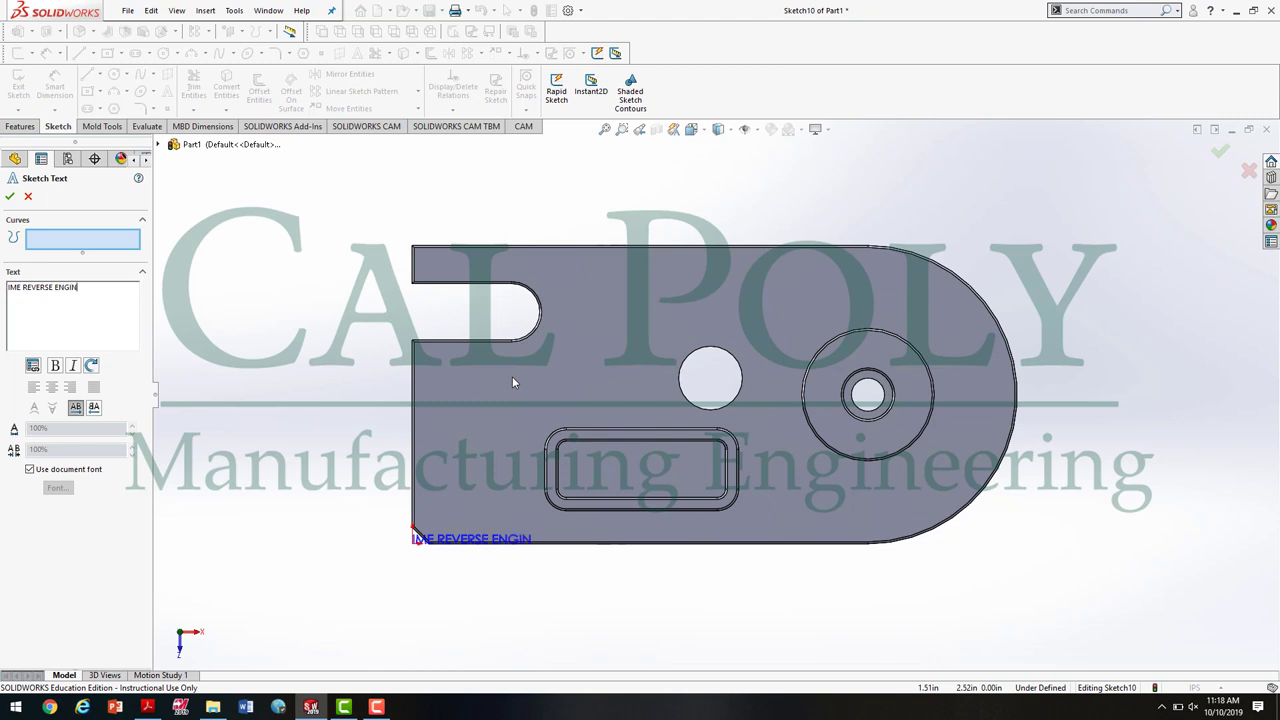
pyautogui.write('EERING PART')
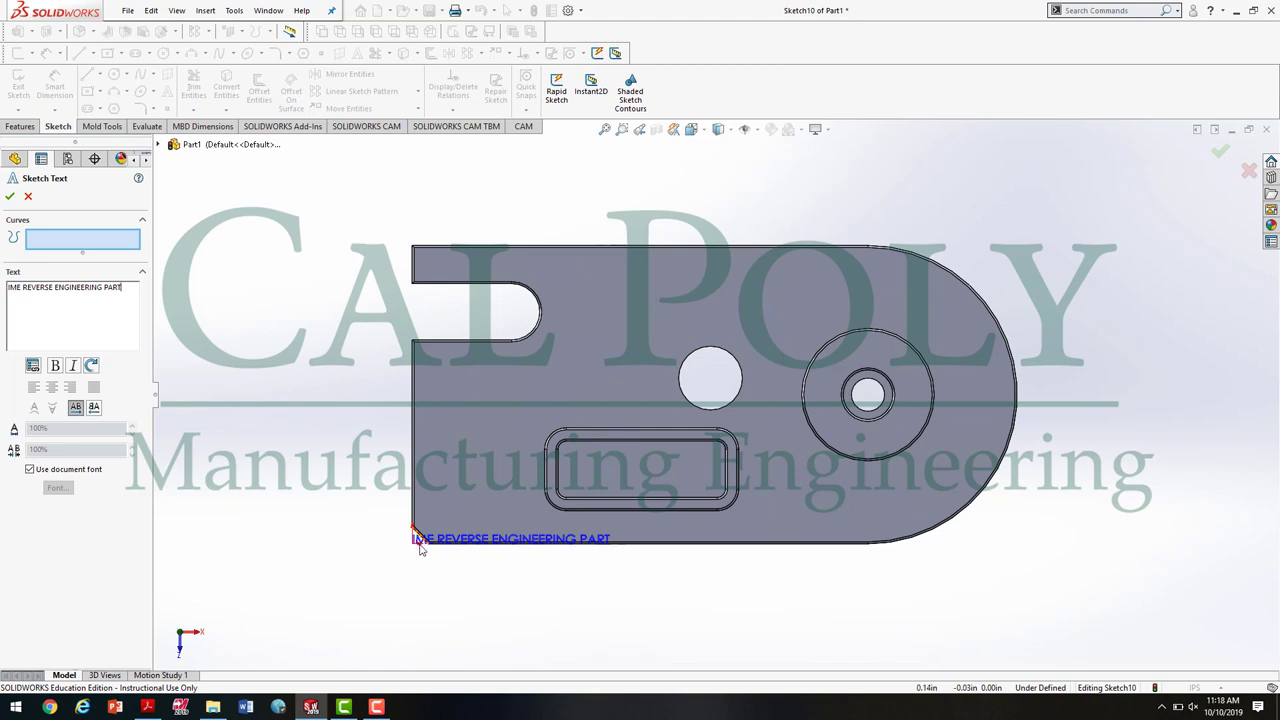
pyautogui.moveTo(596, 310)
pyautogui.mouseDown()
pyautogui.moveTo(607, 304)
pyautogui.moveTo(590, 291)
pyautogui.moveTo(617, 302)
pyautogui.moveTo(596, 299)
pyautogui.moveTo(601, 313)
pyautogui.mouseUp()
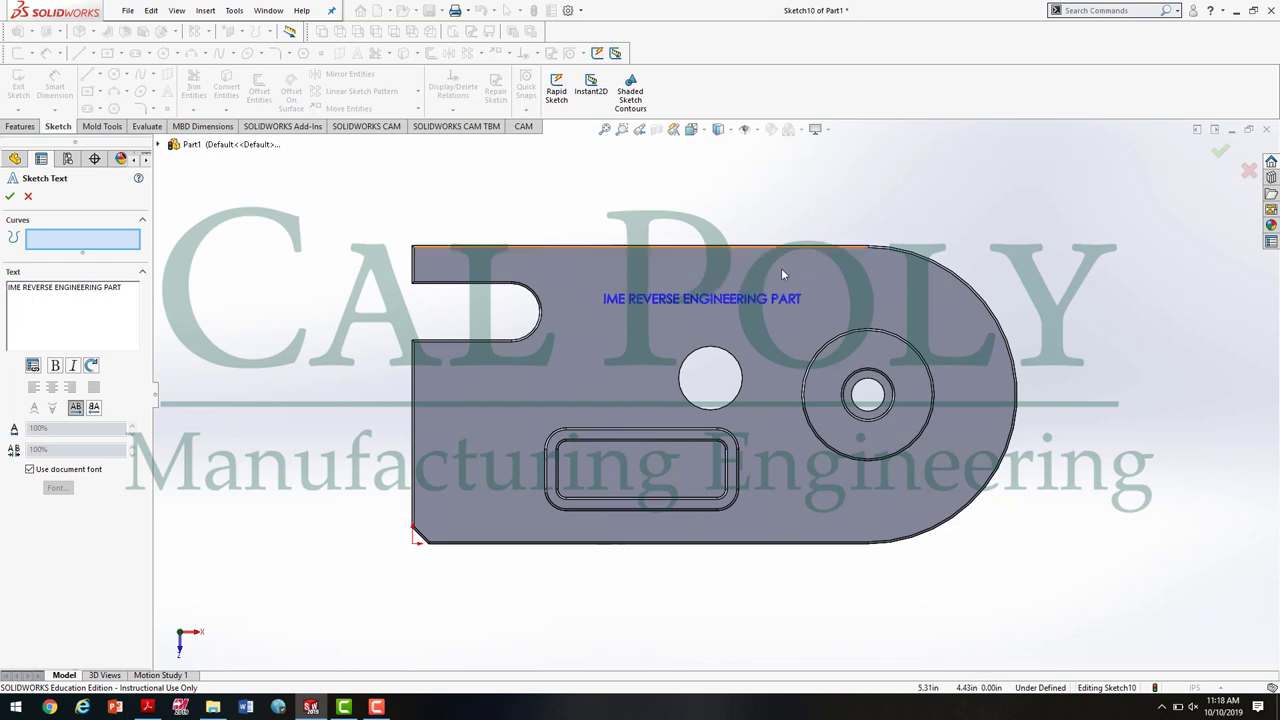
pyautogui.scroll(2, 672, 314)
pyautogui.scroll(-6, 690, 320)
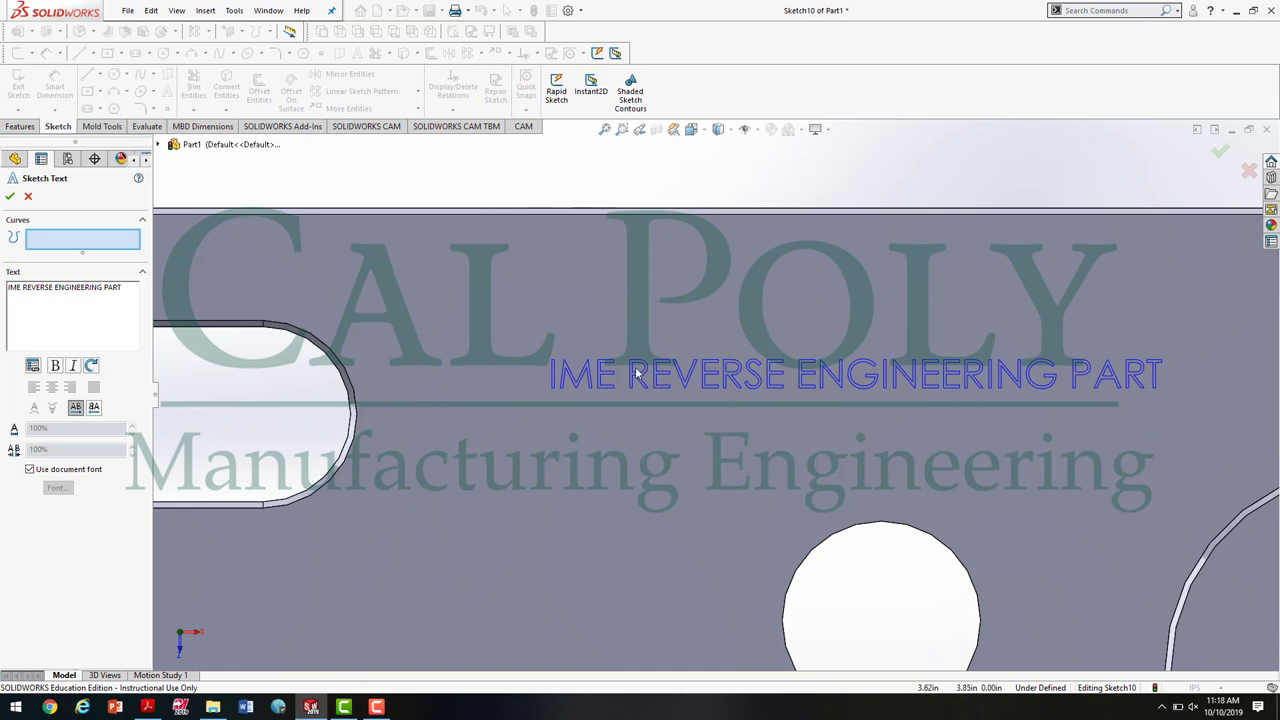
pyautogui.scroll(5, 636, 372)
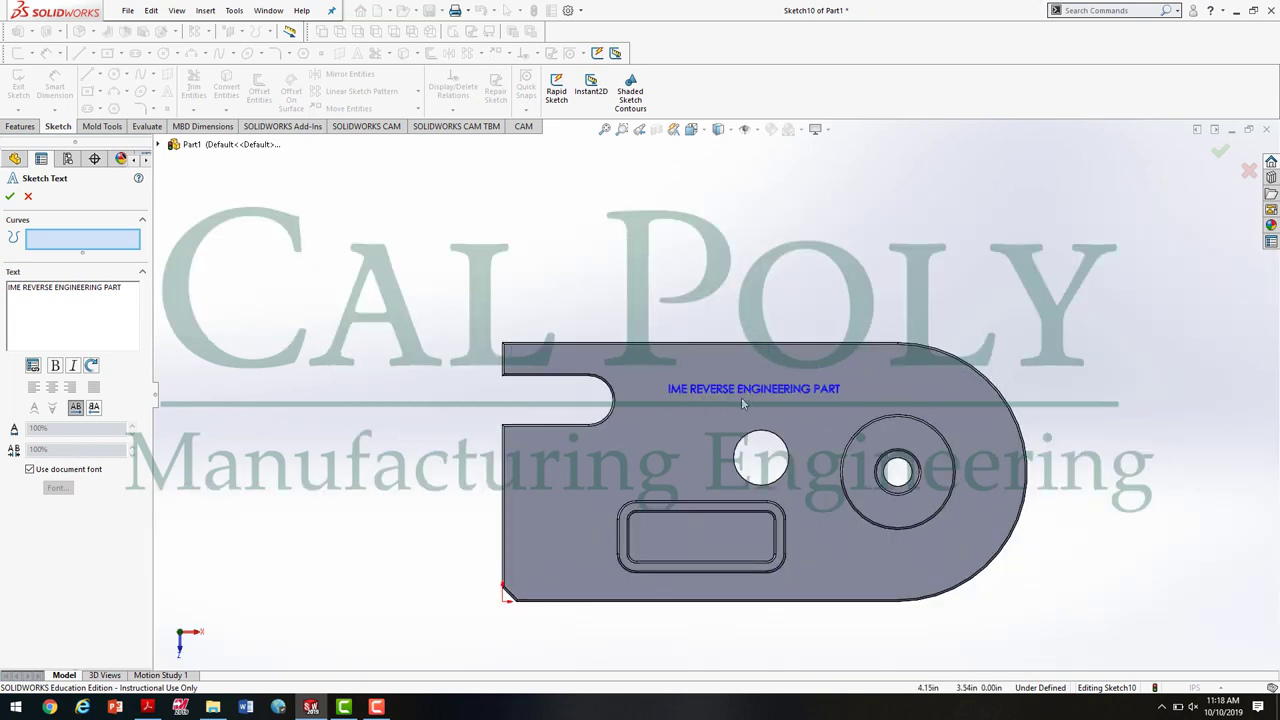
pyautogui.click(29, 470)
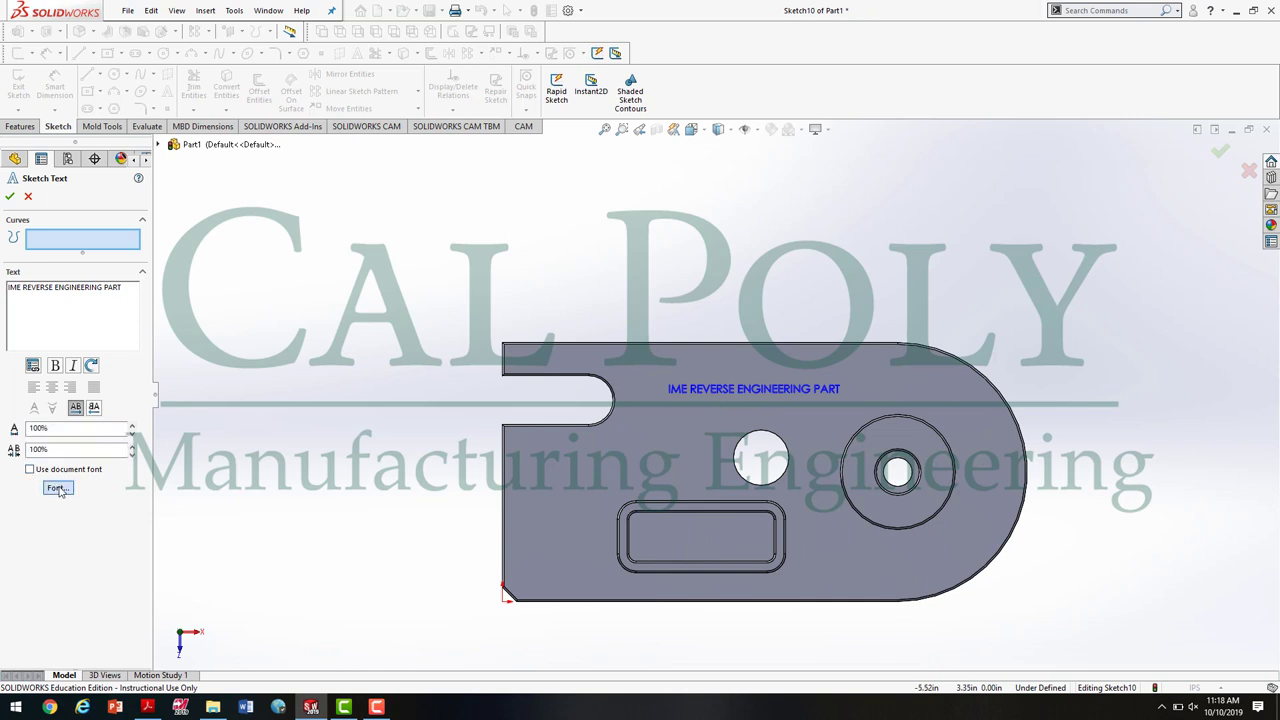
pyautogui.click(57, 487)
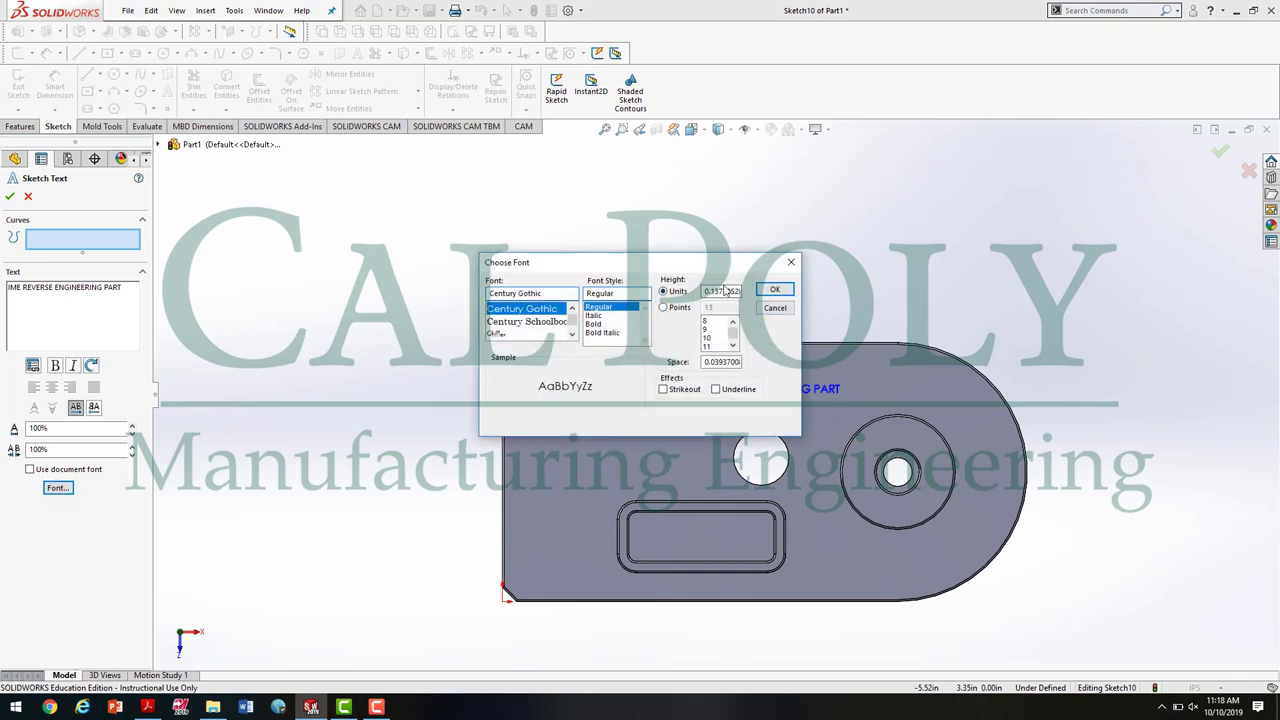
# Set the sketch text to the Impact font at 0.2 height
pyautogui.moveTo(740, 291)
pyautogui.mouseDown()
pyautogui.moveTo(712, 291)
pyautogui.moveTo(762, 292)
pyautogui.mouseUp()
pyautogui.write('2')
pyautogui.click(558, 291)
pyautogui.write('im')
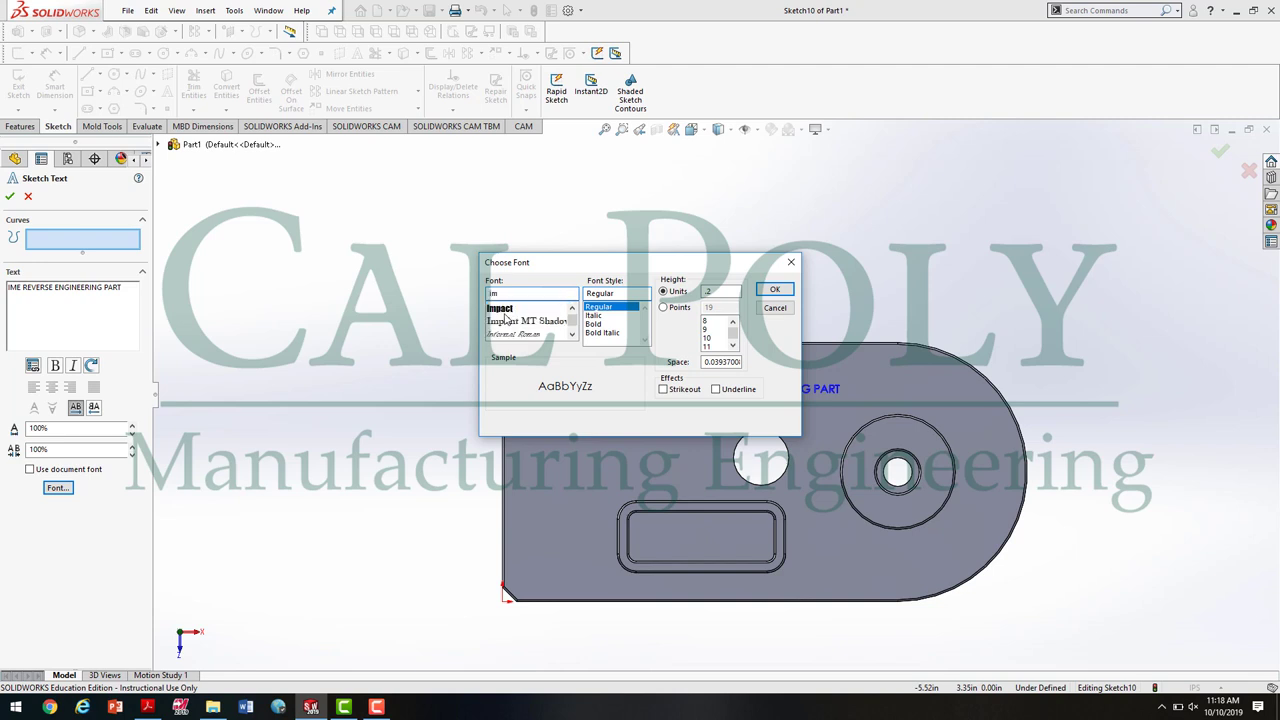
pyautogui.click(504, 309)
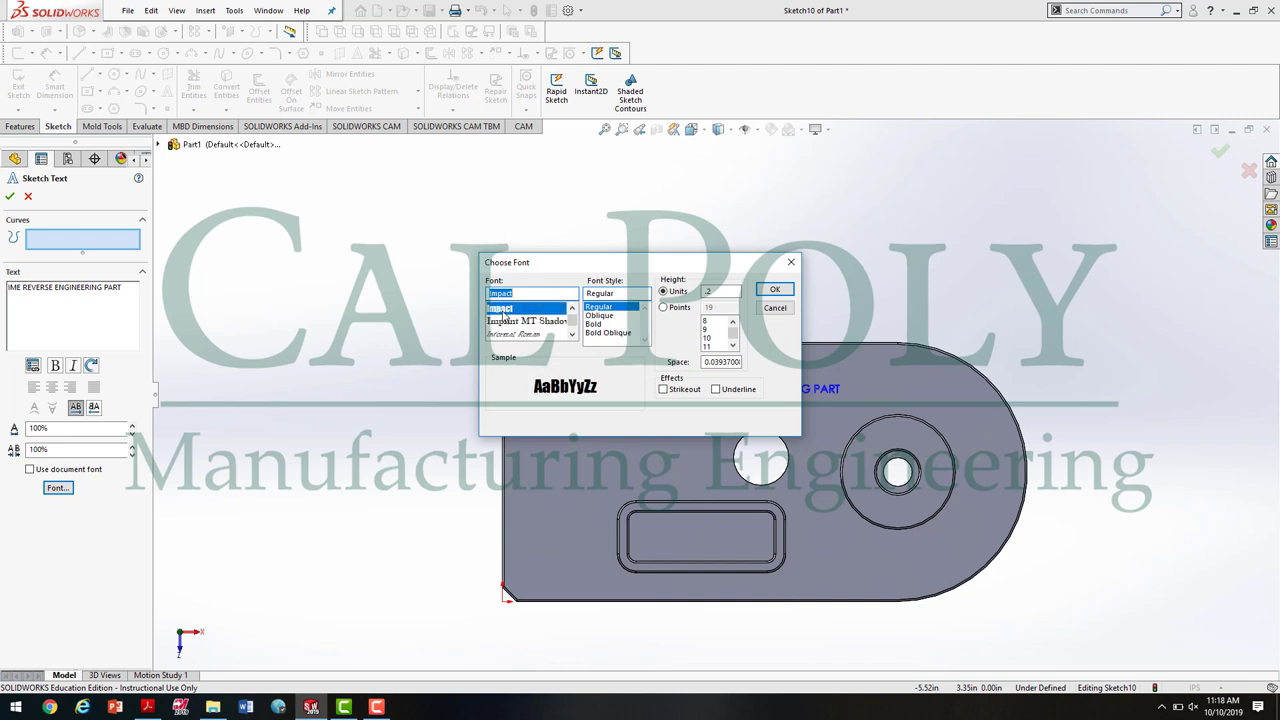
pyautogui.click(773, 289)
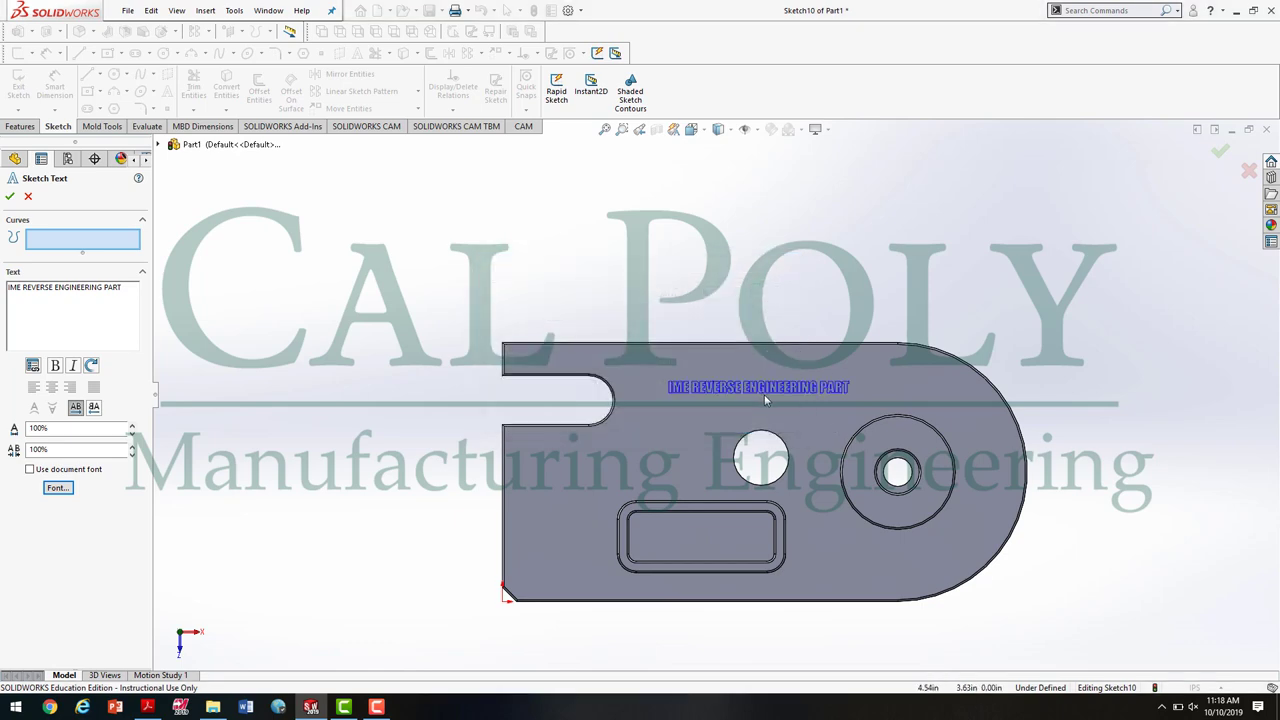
# Zoom the view, then bring up the reference drawing PDF in Acrobat Reader
pyautogui.scroll(1, 740, 394)
pyautogui.scroll(-5, 720, 395)
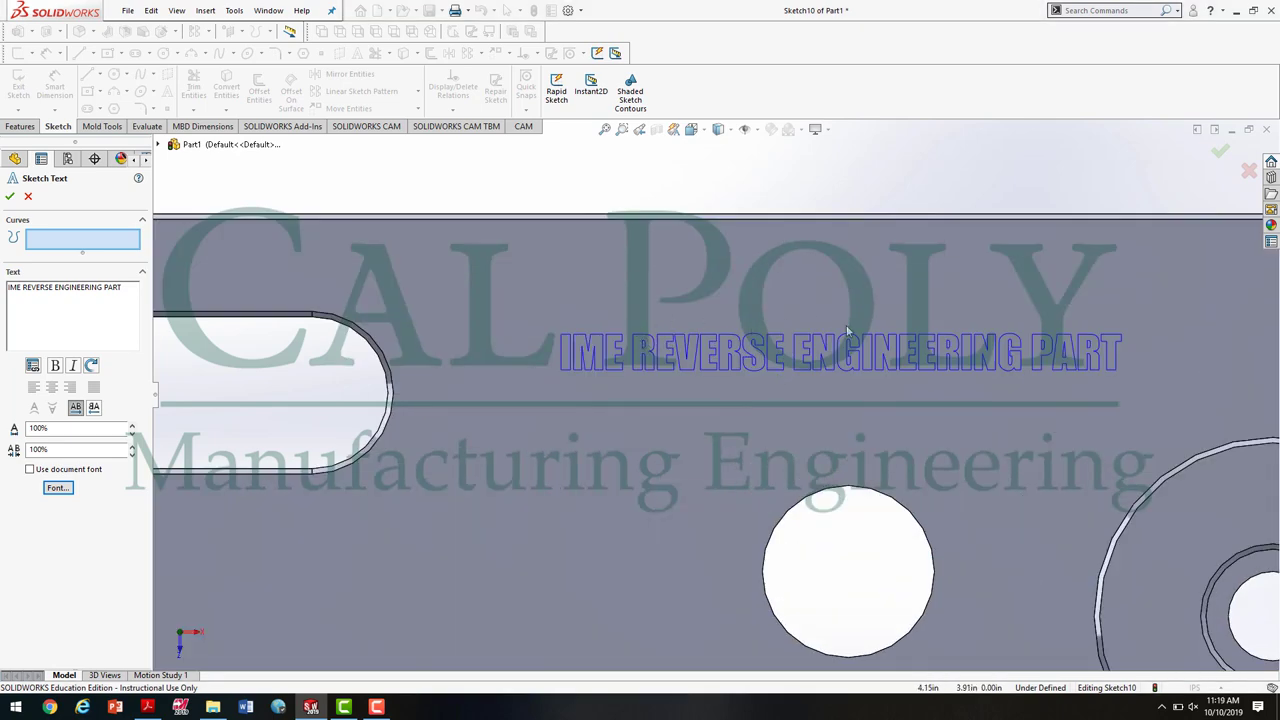
pyautogui.scroll(2, 768, 380)
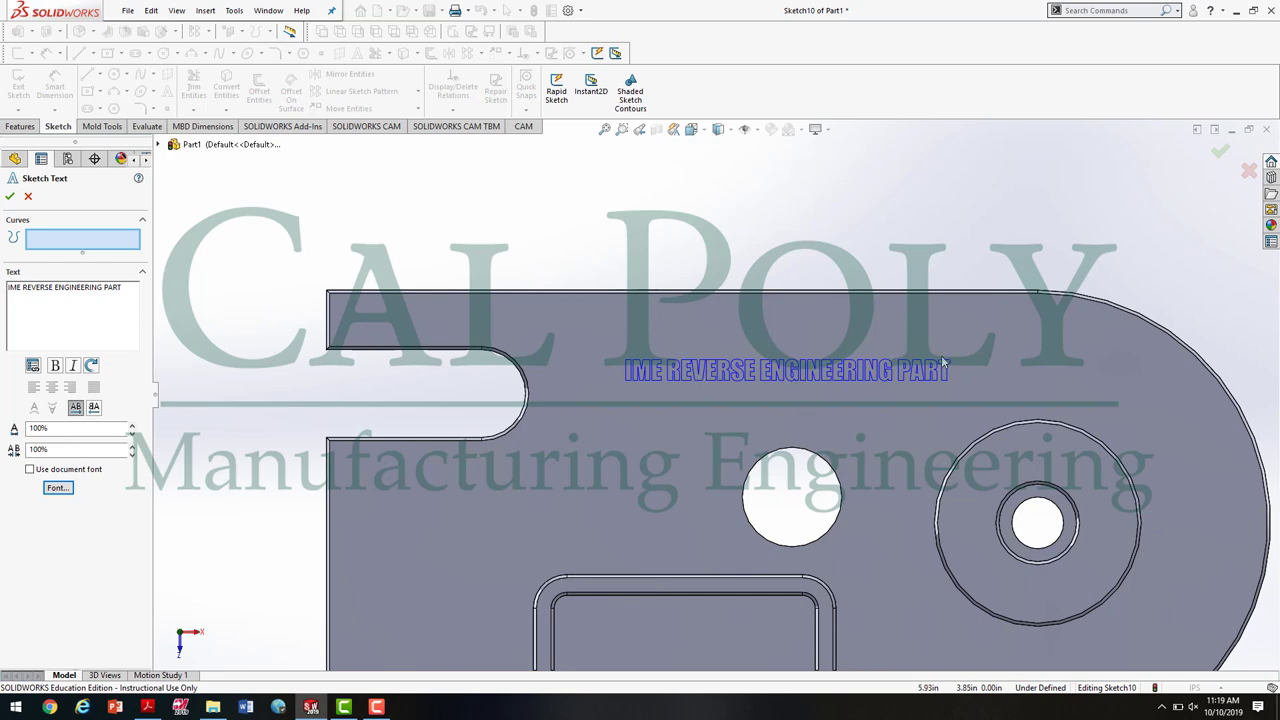
pyautogui.click(312, 709)
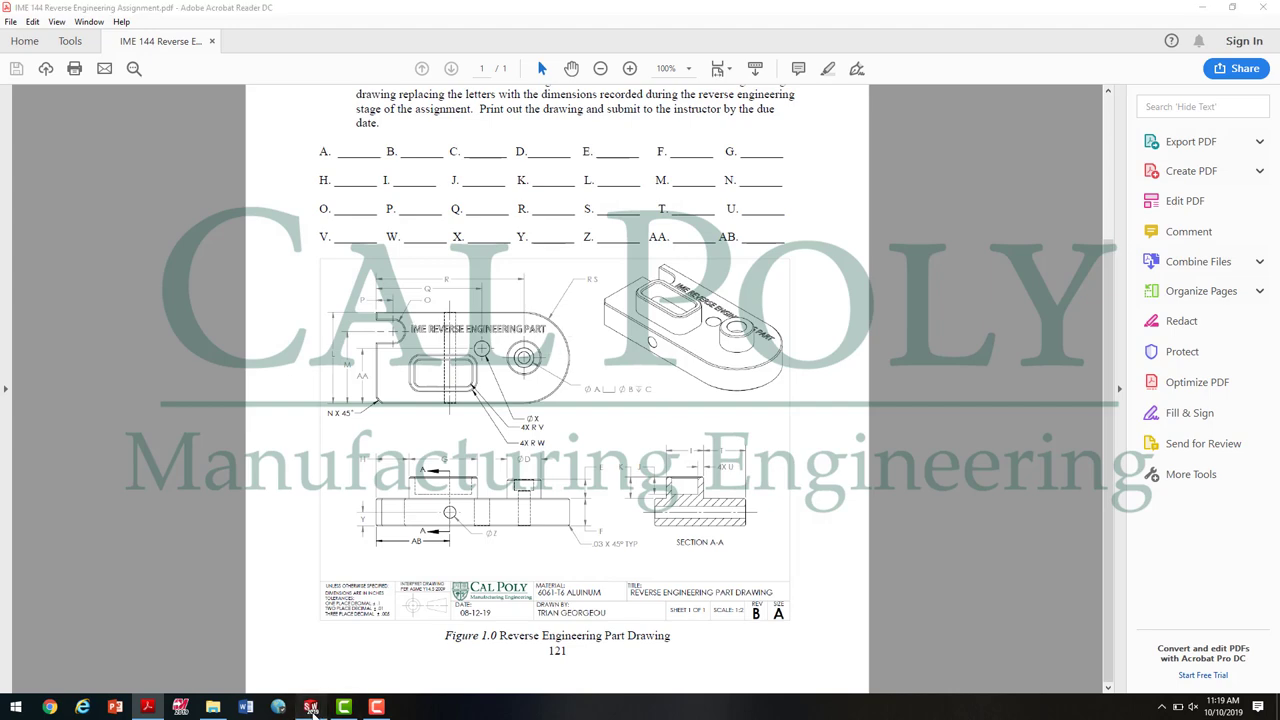
# Back in SOLIDWORKS, enlarge the sketch text height in the font settings
pyautogui.click(311, 707)
pyautogui.click(58, 487)
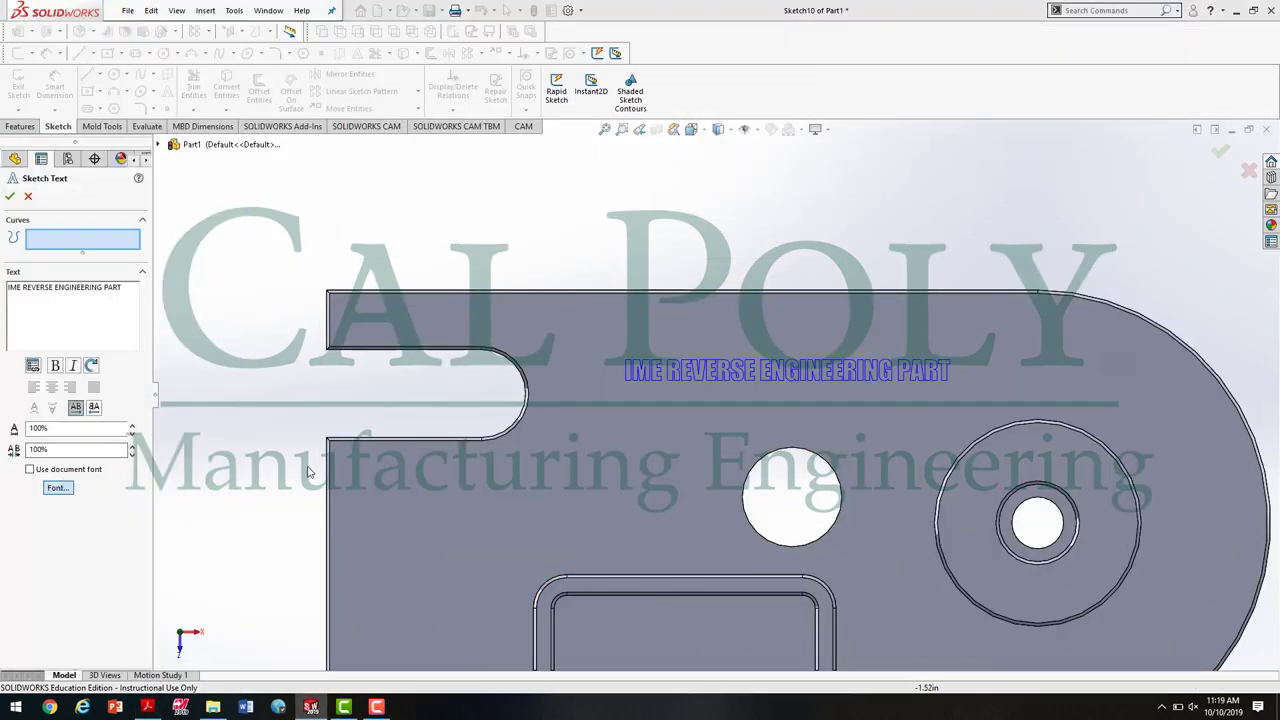
pyautogui.doubleClick(730, 290)
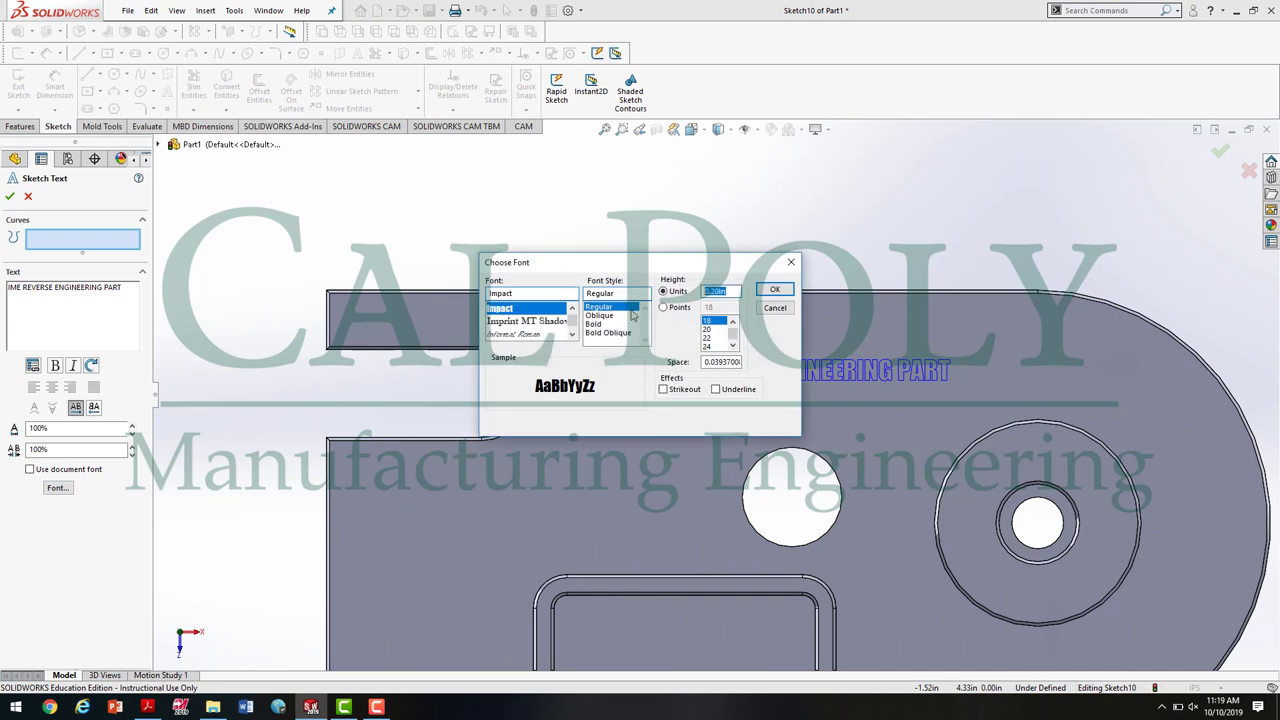
pyautogui.write('1')
pyautogui.press('Return')
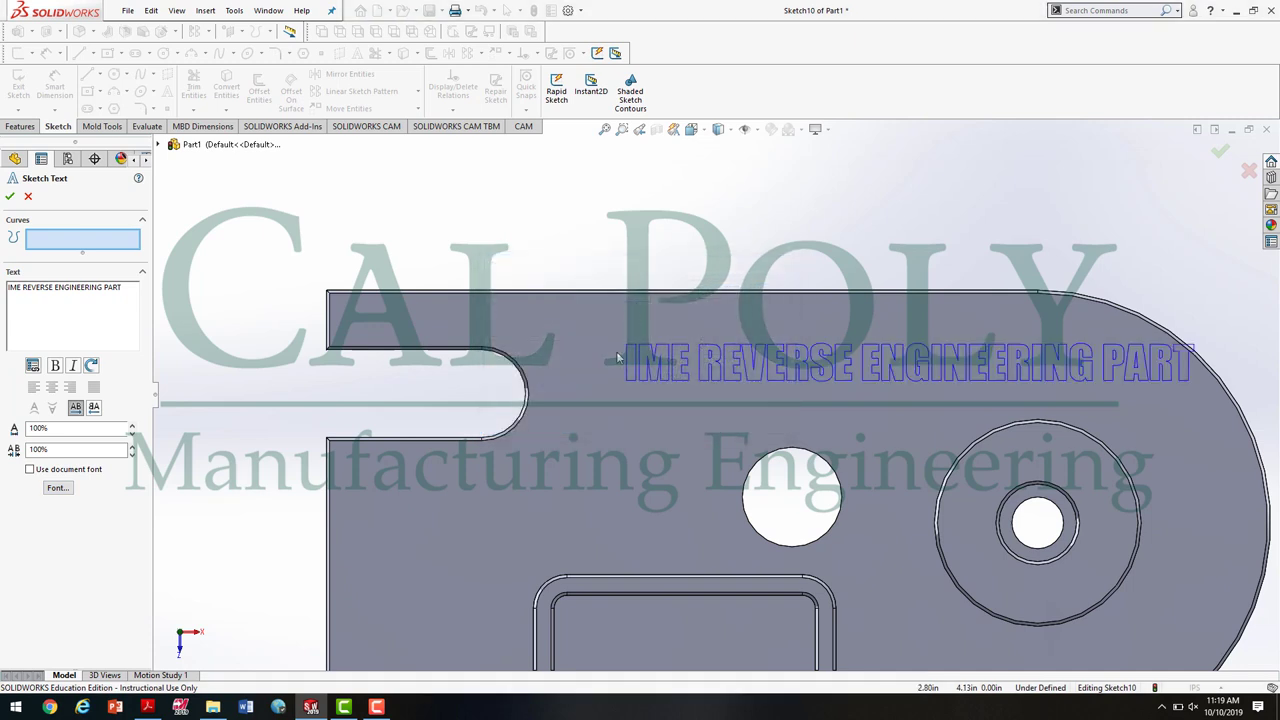
# Move the text across the plate's upper area and finish the text sketch
pyautogui.moveTo(618, 357)
pyautogui.mouseDown()
pyautogui.moveTo(560, 407)
pyautogui.moveTo(576, 396)
pyautogui.moveTo(561, 380)
pyautogui.moveTo(549, 392)
pyautogui.mouseUp()
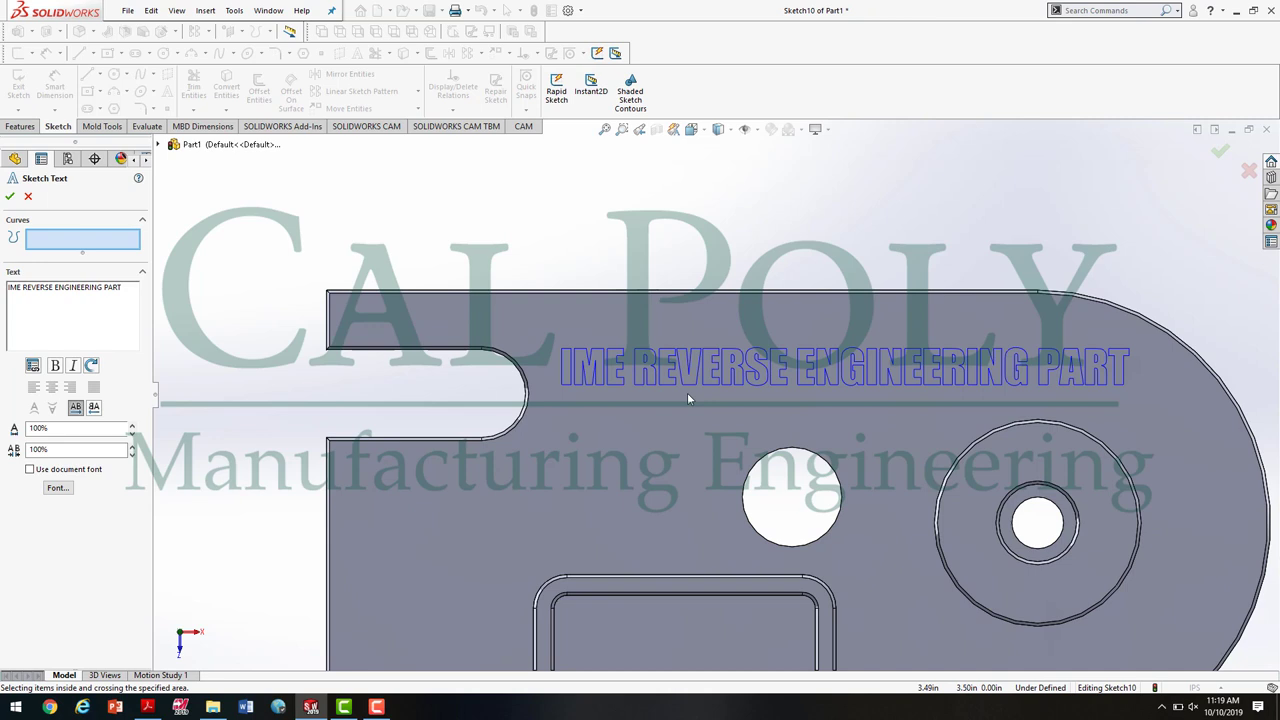
pyautogui.scroll(2, 687, 392)
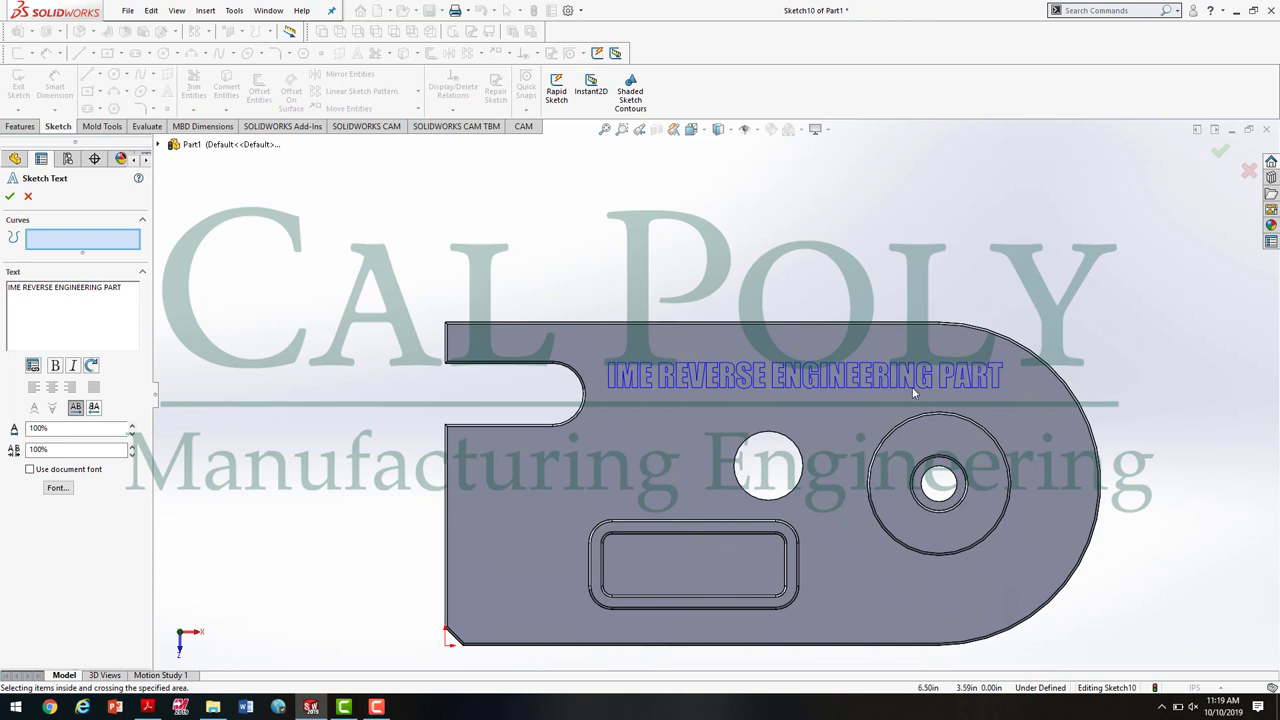
pyautogui.click(10, 196)
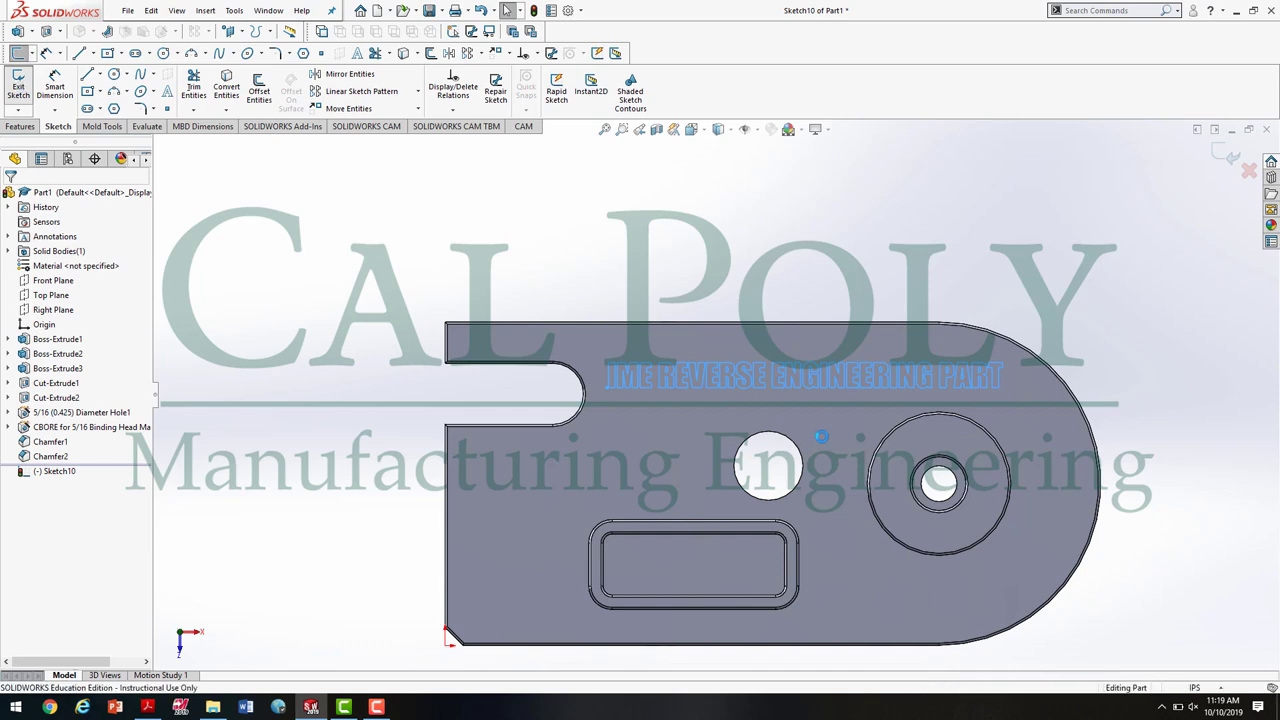
# Cut-extrude the text sketch Blind 0.002in deep into the top face
pyautogui.press('e')
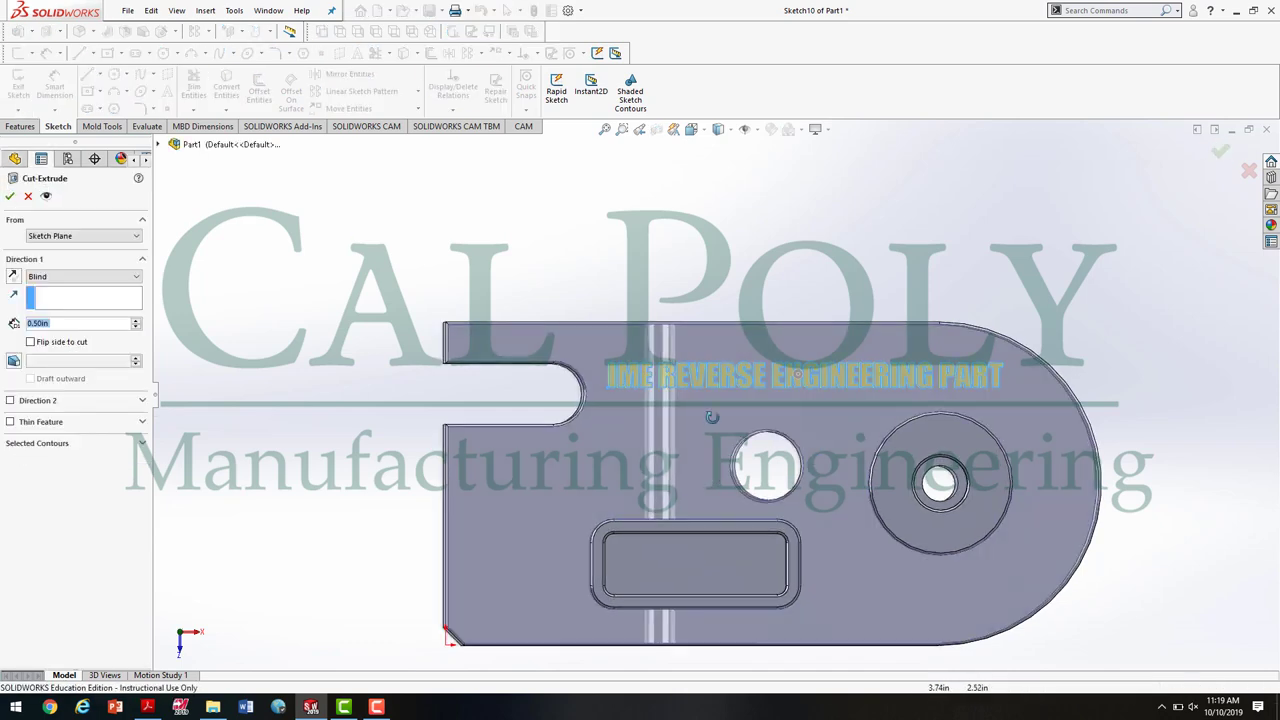
pyautogui.moveTo(700, 484)
pyautogui.mouseDown(button='middle')
pyautogui.moveTo(690, 284)
pyautogui.moveTo(700, 300)
pyautogui.mouseUp(button='middle')
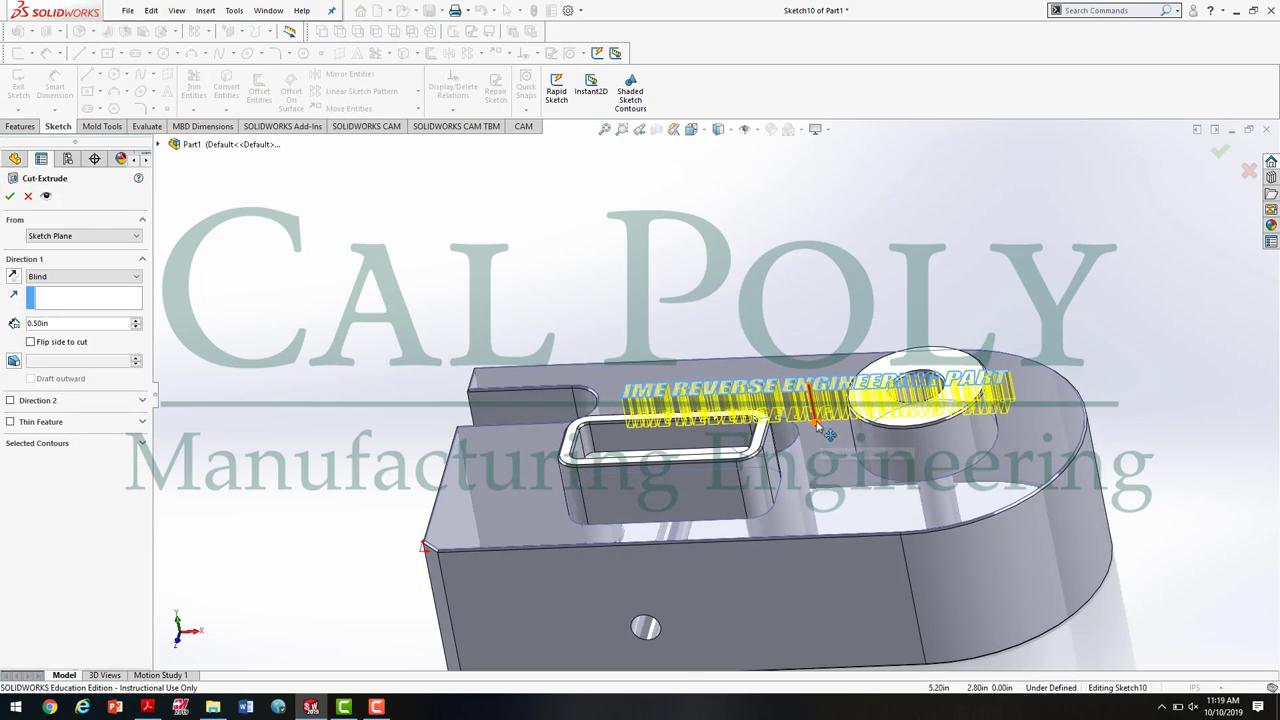
pyautogui.doubleClick(64, 324)
pyautogui.write('.002')
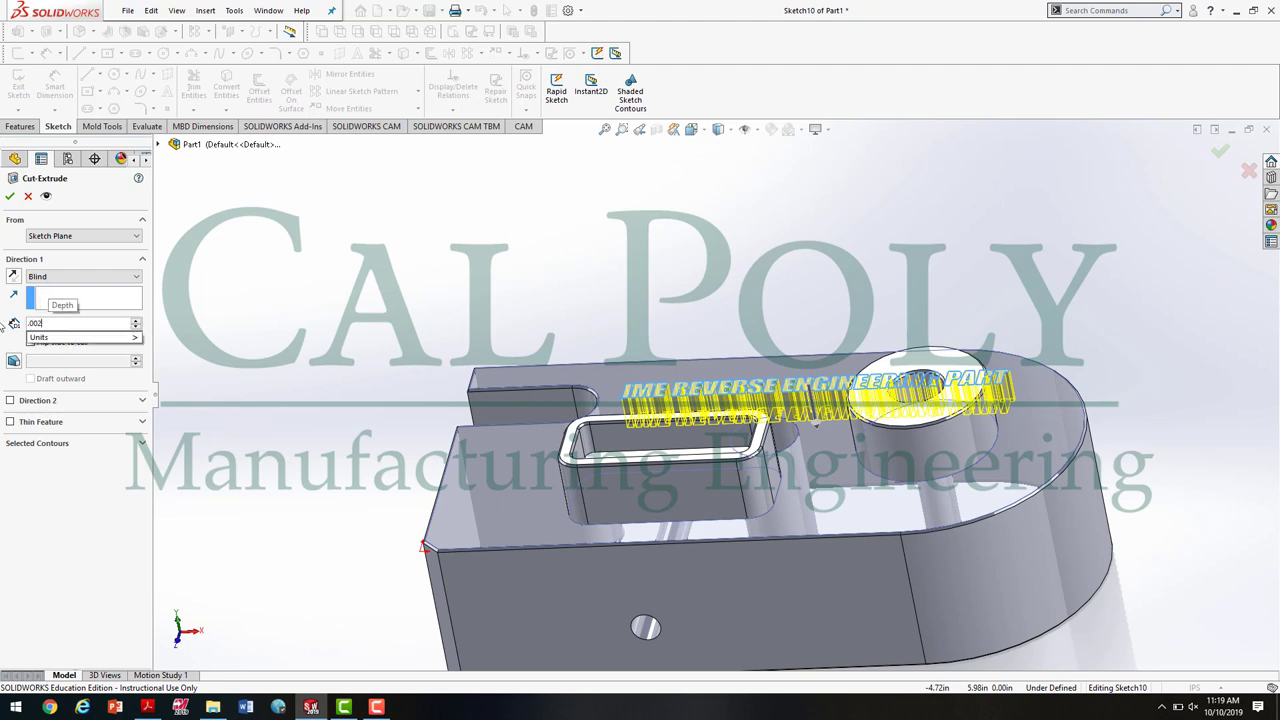
pyautogui.press('Return')
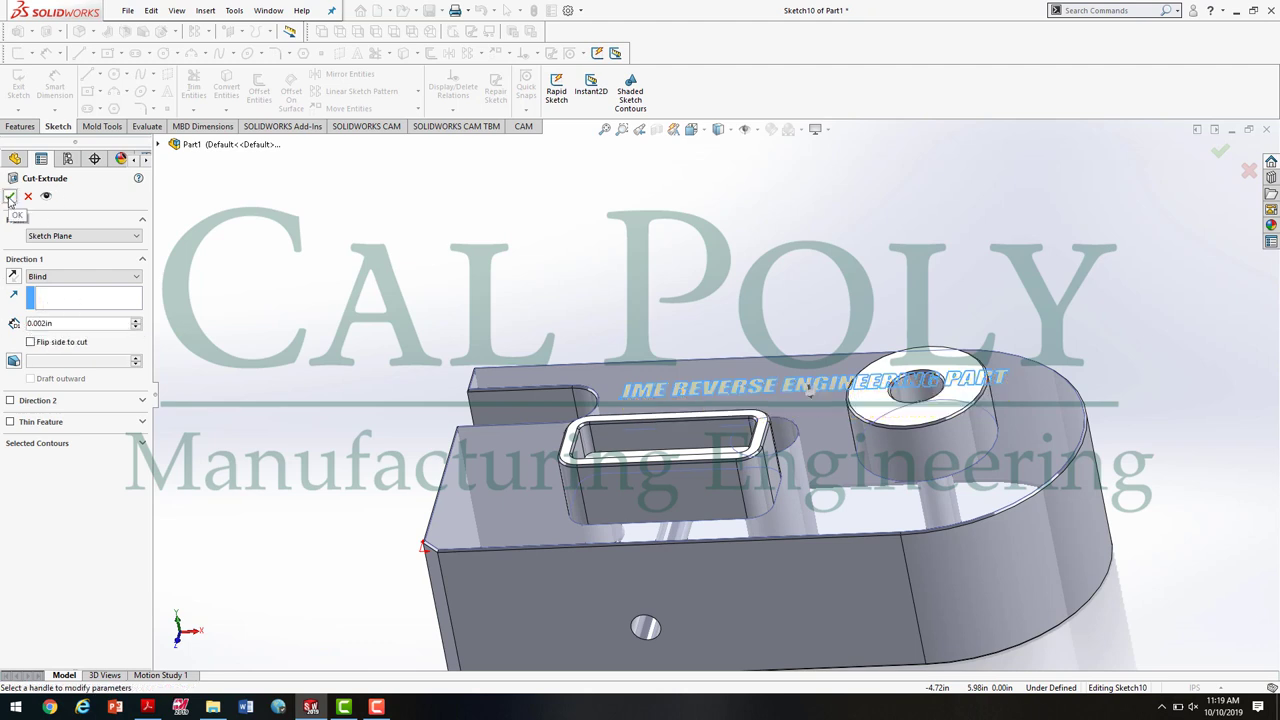
pyautogui.click(10, 197)
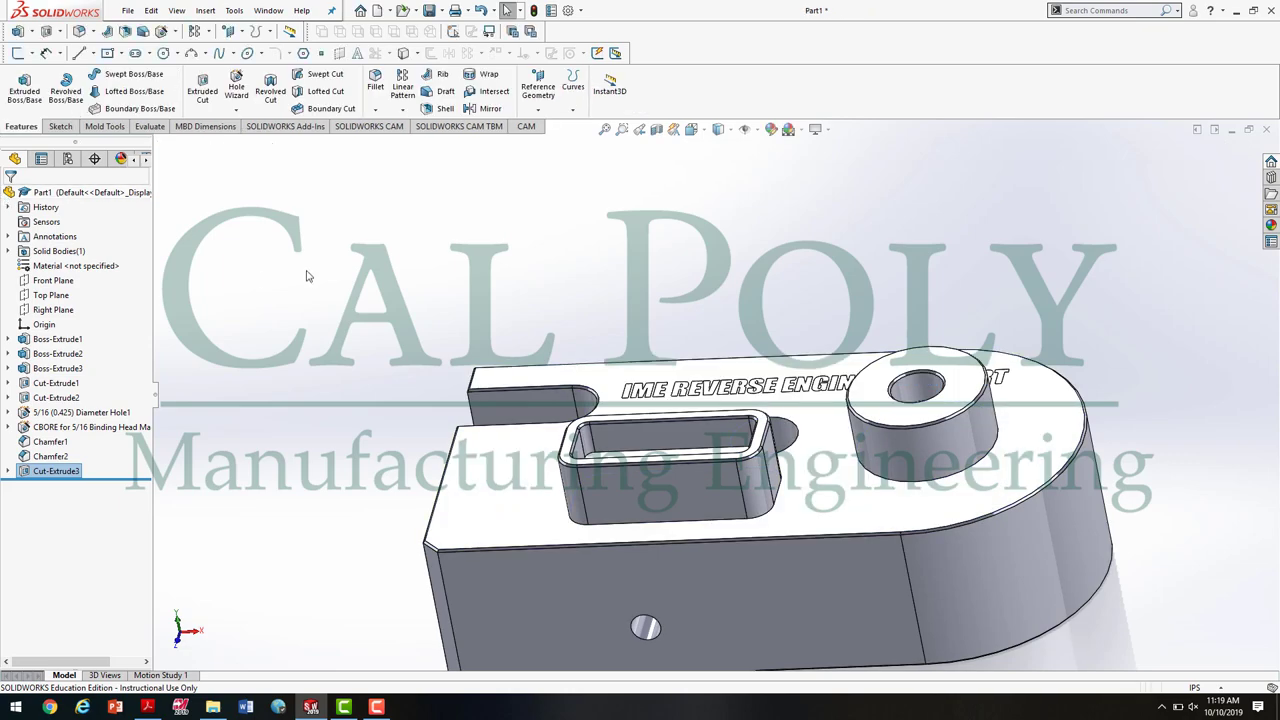
# Orbit and zoom to inspect the engraved lettering, then switch to the Isometric view
pyautogui.moveTo(415, 268); pyautogui.dragTo(822, 432, button='middle')
pyautogui.scroll(-5, 822, 428)
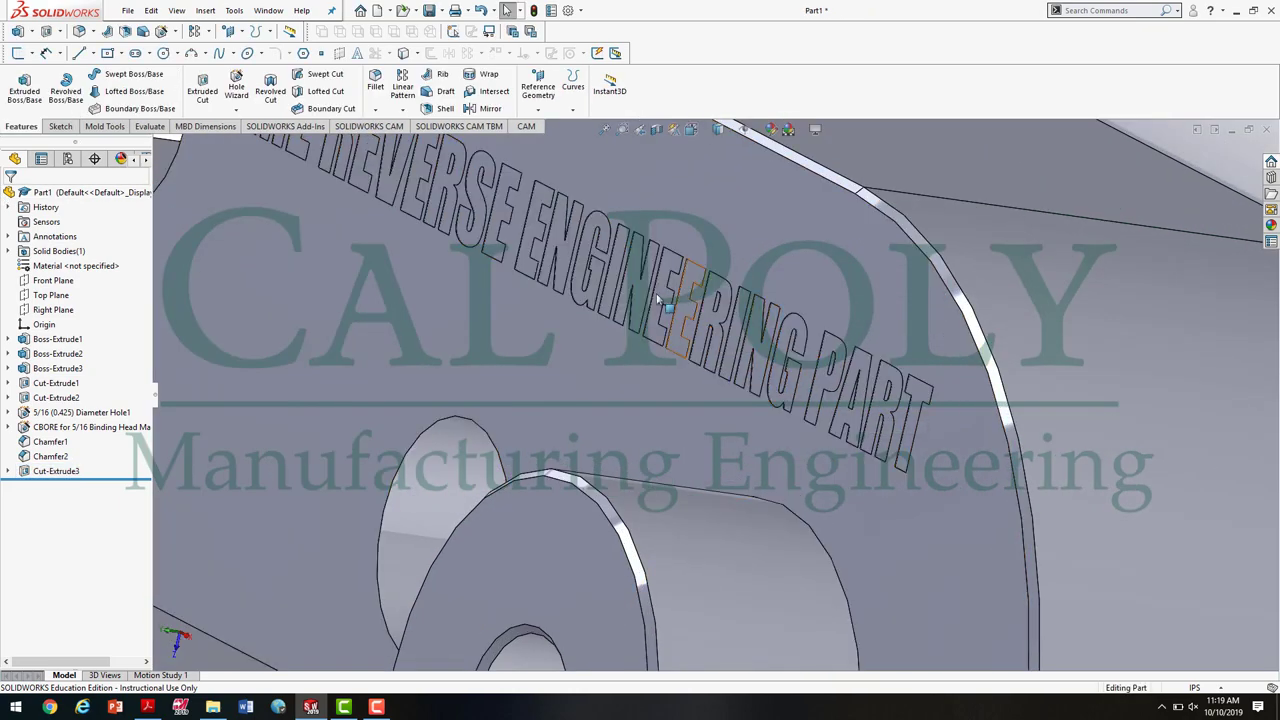
pyautogui.scroll(5, 650, 338)
pyautogui.moveTo(730, 515); pyautogui.dragTo(634, 515, button='middle')
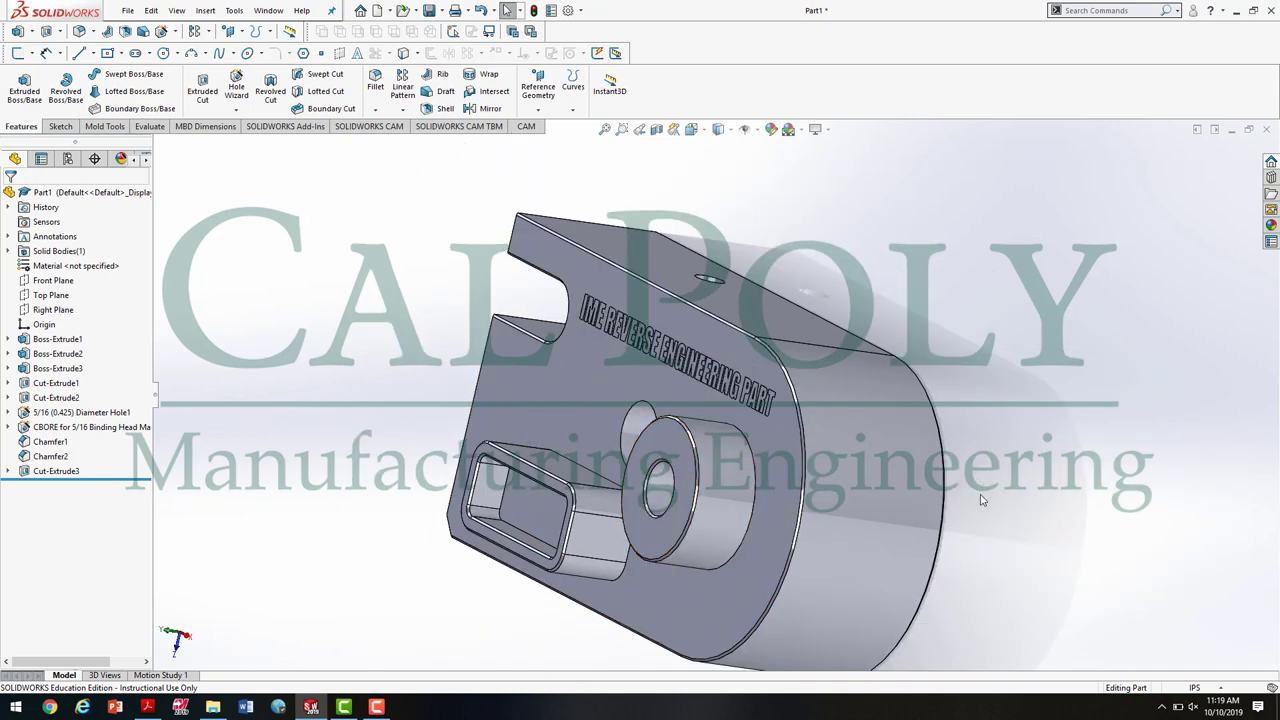
pyautogui.press('space')
pyautogui.click(1097, 545)
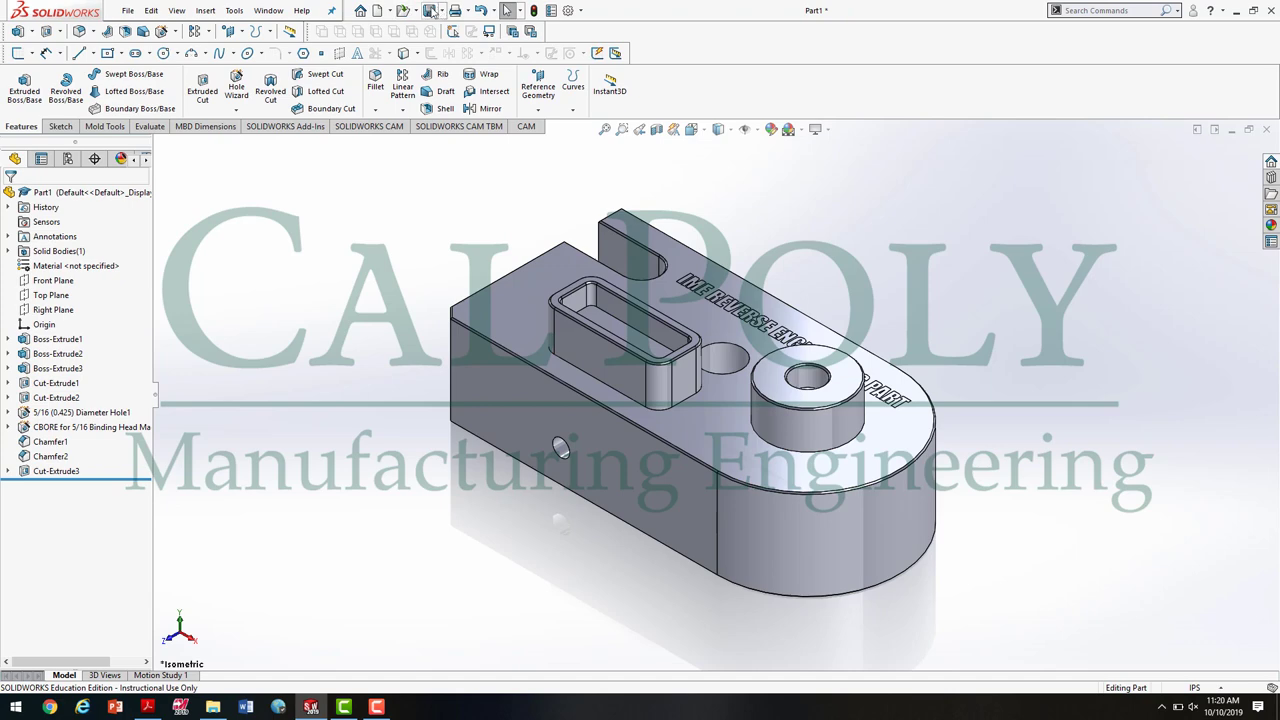
# Start Save As and browse to the 11 Reverse Engineering Assignment folder
pyautogui.click(128, 10)
pyautogui.click(185, 175)
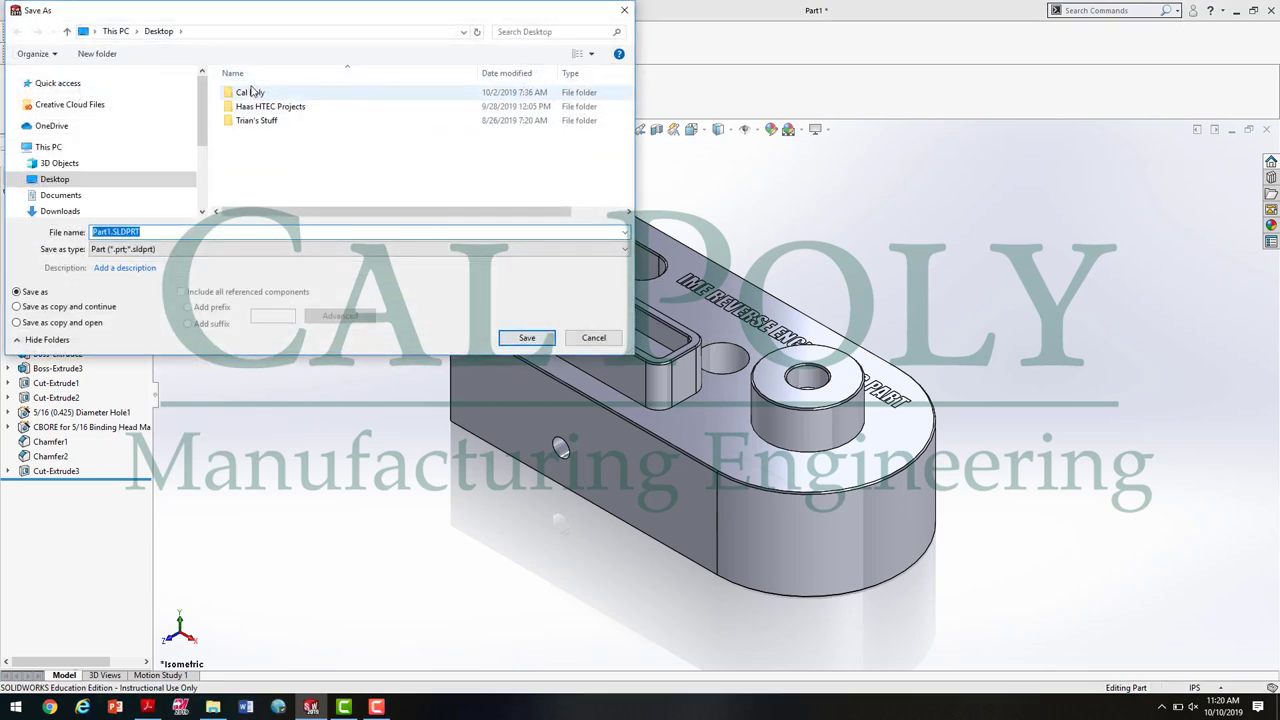
pyautogui.doubleClick(251, 92)
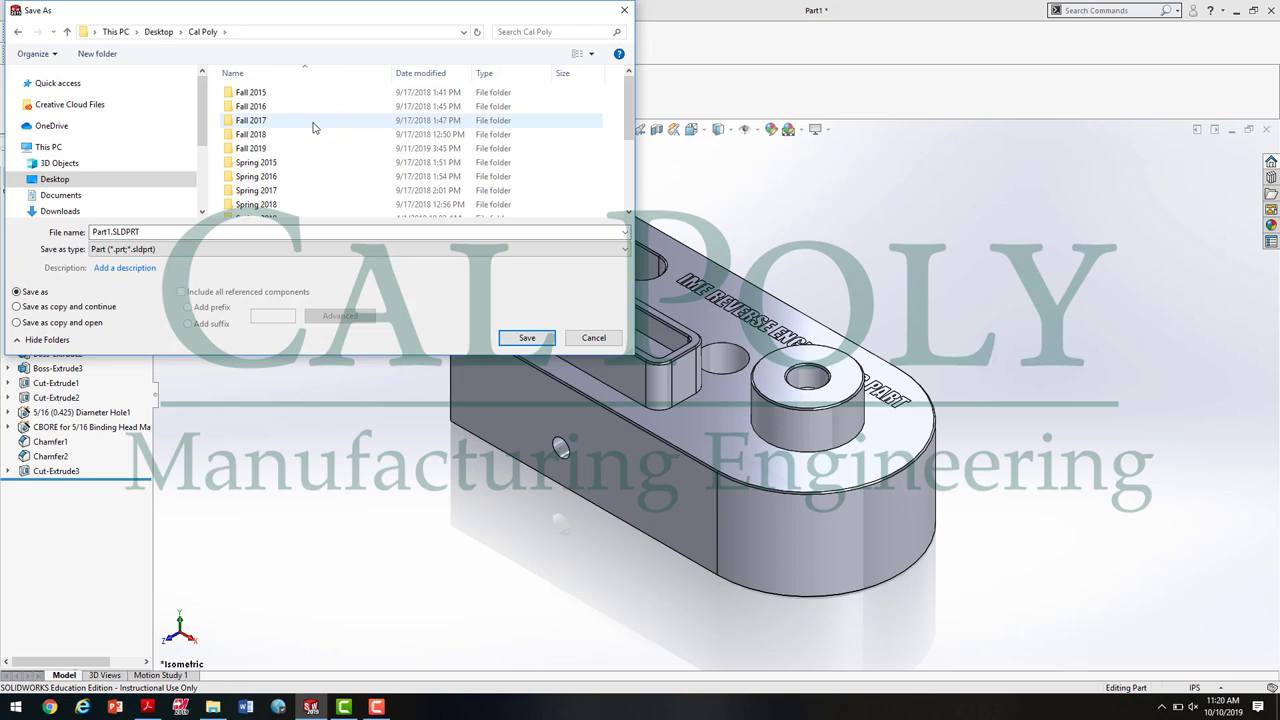
pyautogui.doubleClick(242, 148)
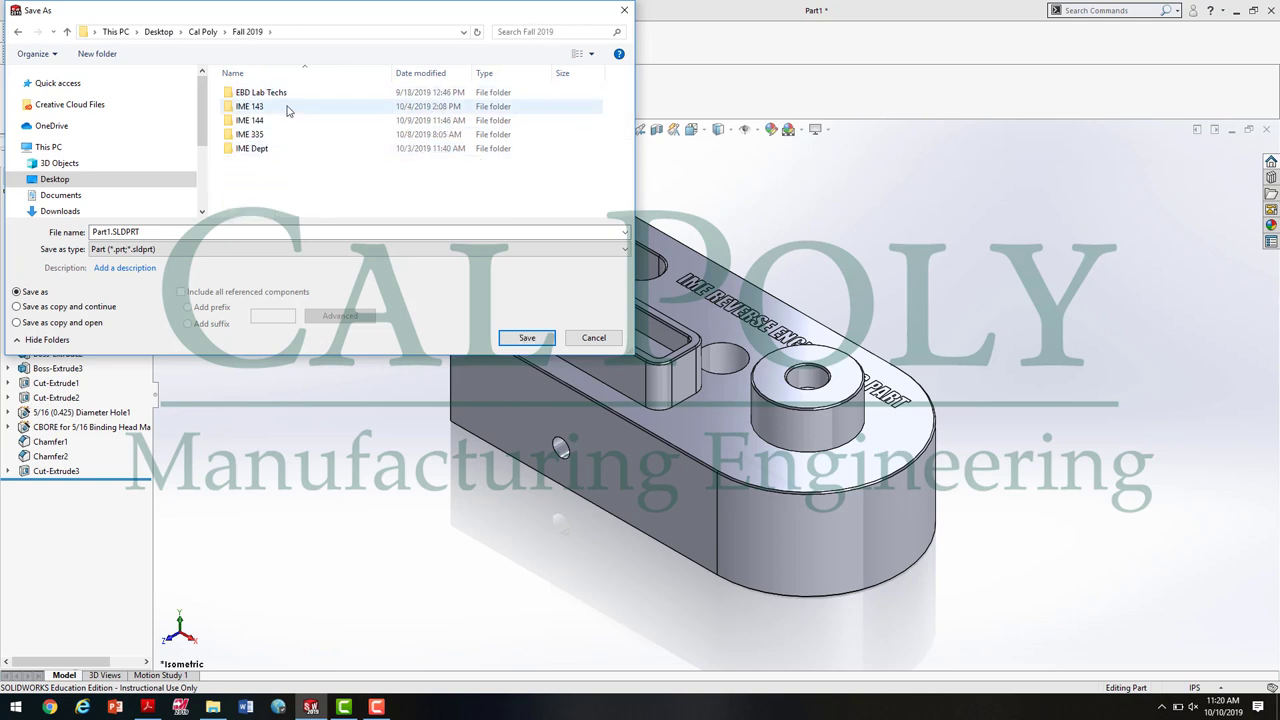
pyautogui.doubleClick(249, 120)
pyautogui.doubleClick(265, 92)
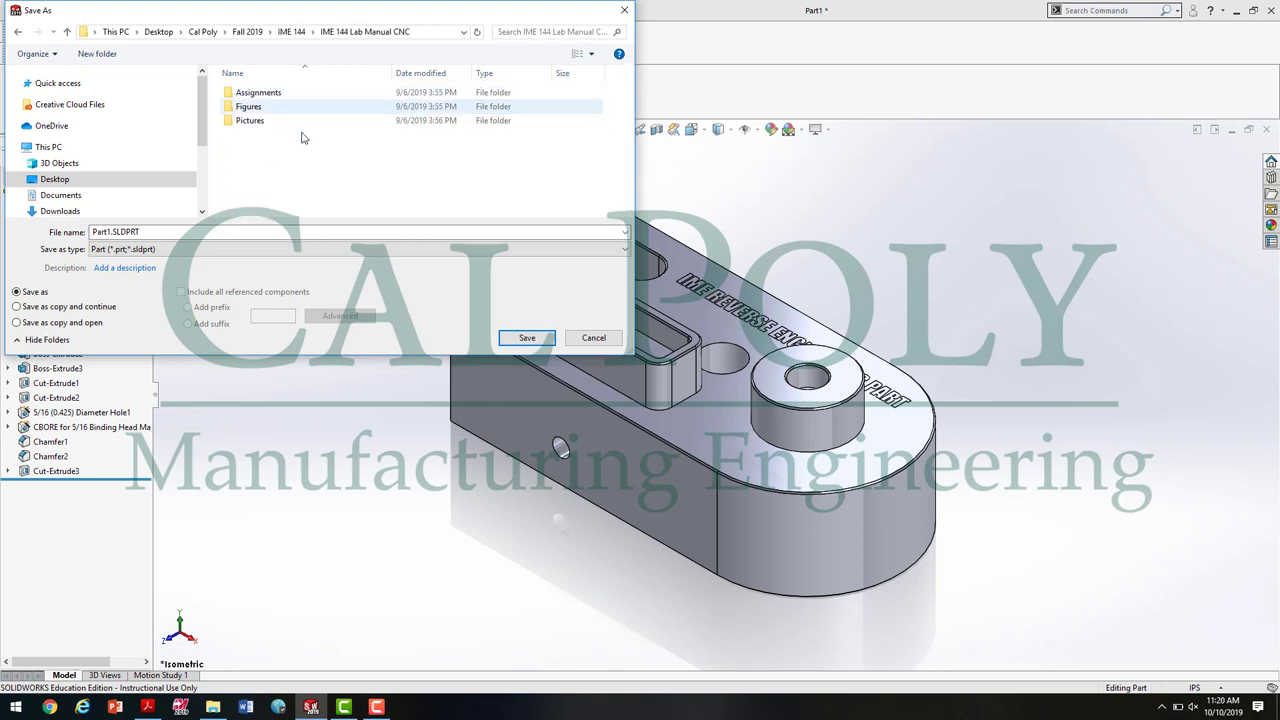
pyautogui.doubleClick(279, 93)
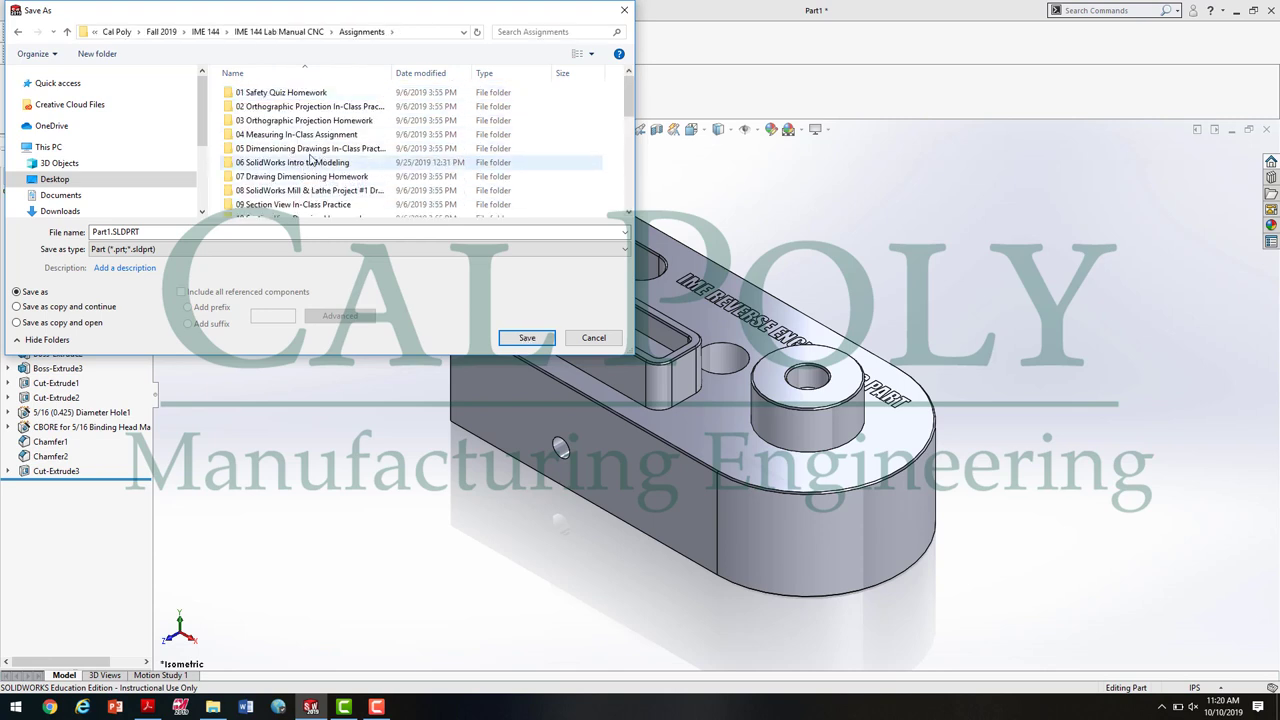
pyautogui.click(297, 178)
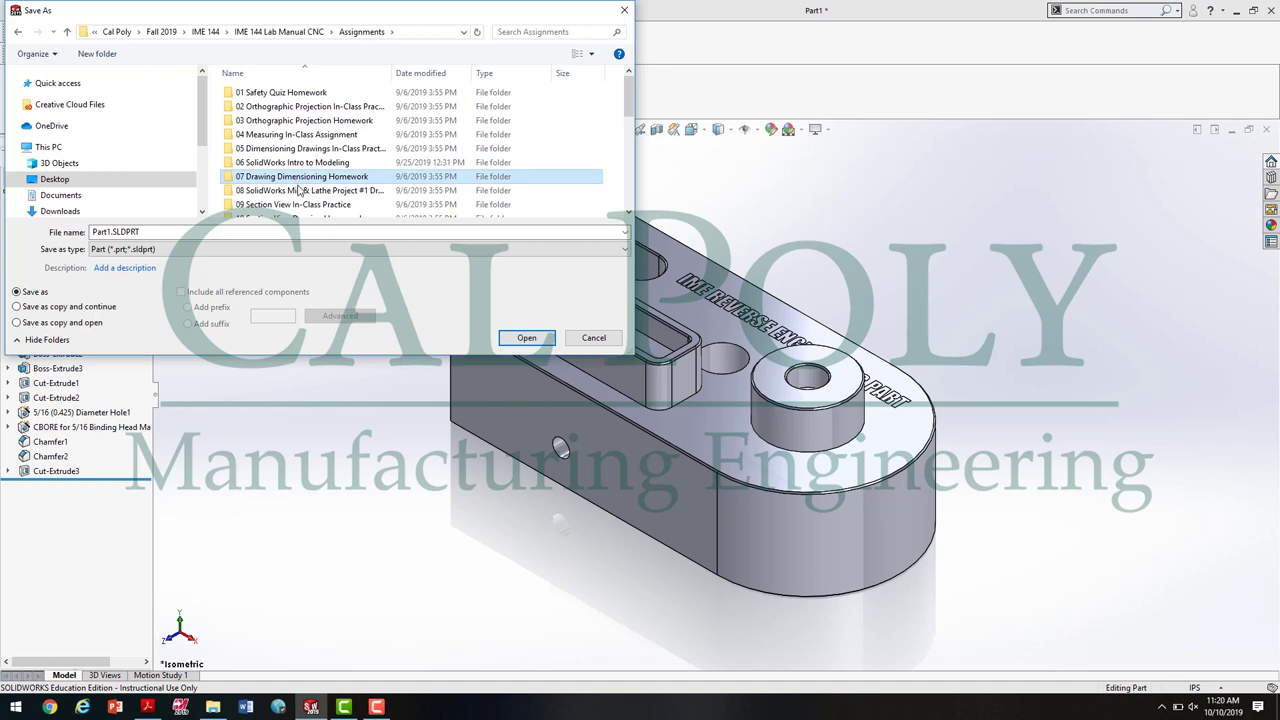
pyautogui.scroll(-3, 297, 190)
pyautogui.doubleClick(397, 128)
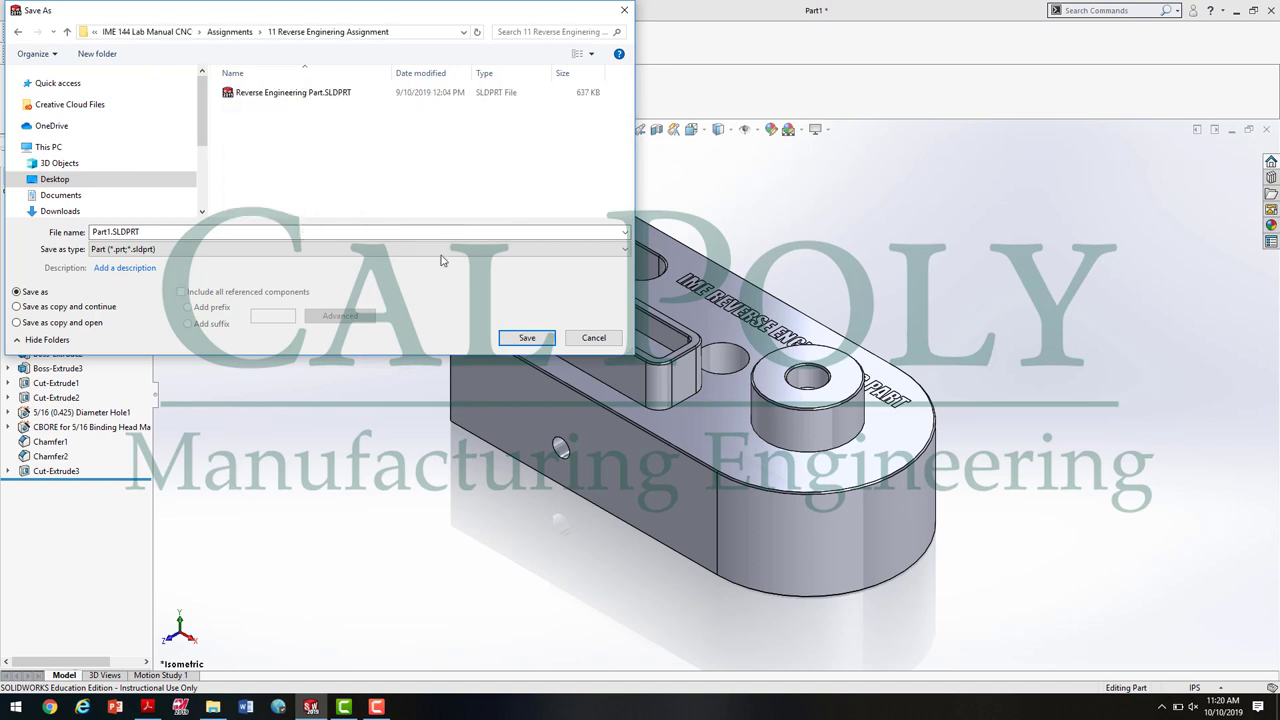
# Save the part there as 'Camtasia Example'
pyautogui.click(172, 232)
pyautogui.write('Camtasia Example')
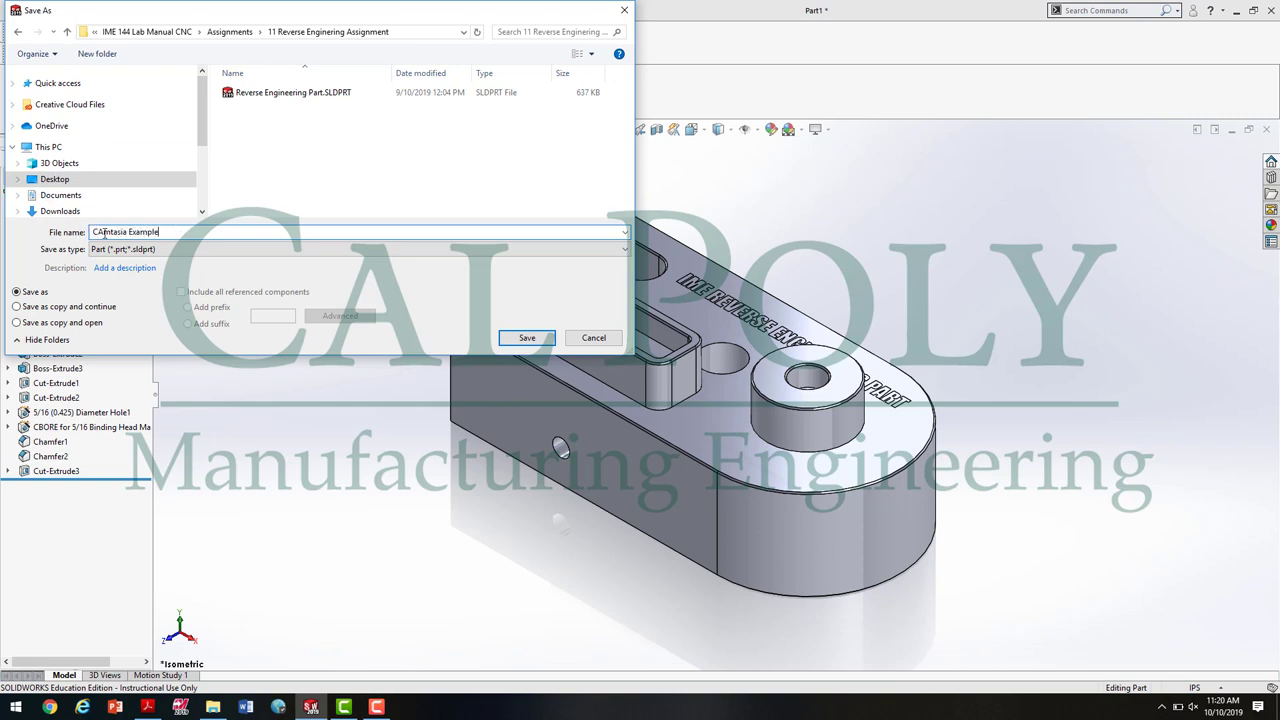
pyautogui.click(527, 338)
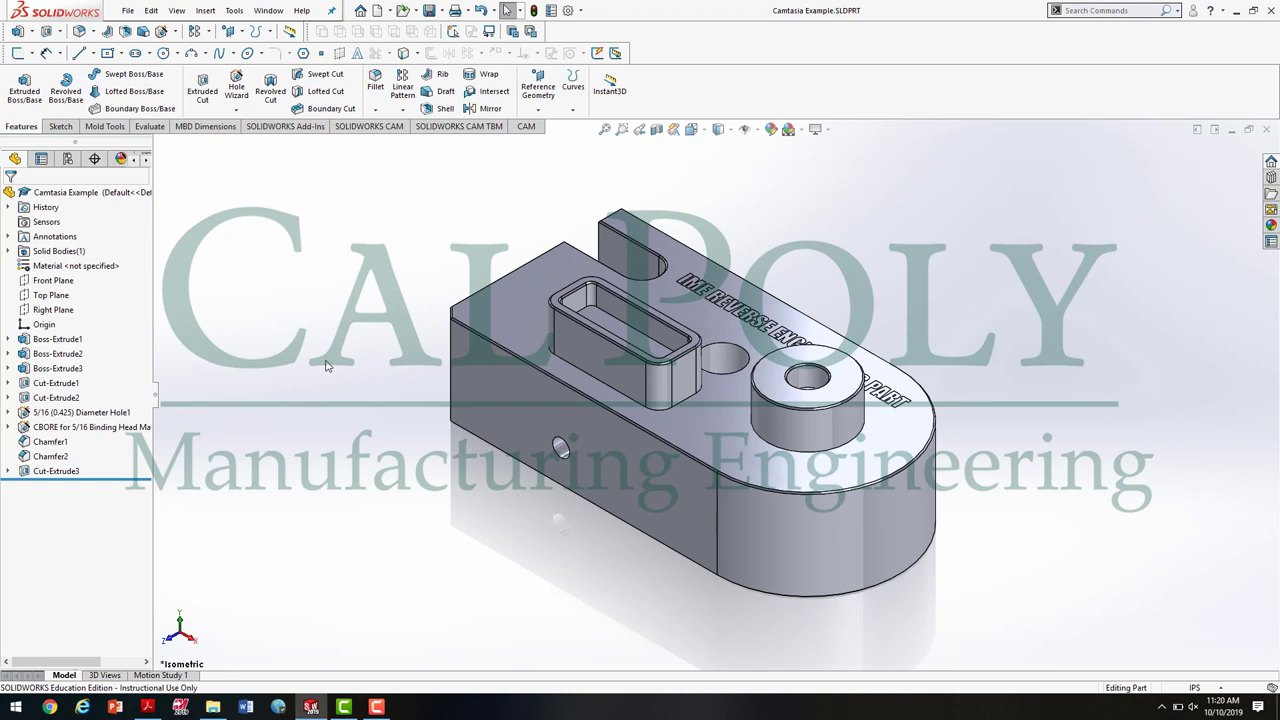
pyautogui.click(378, 708)
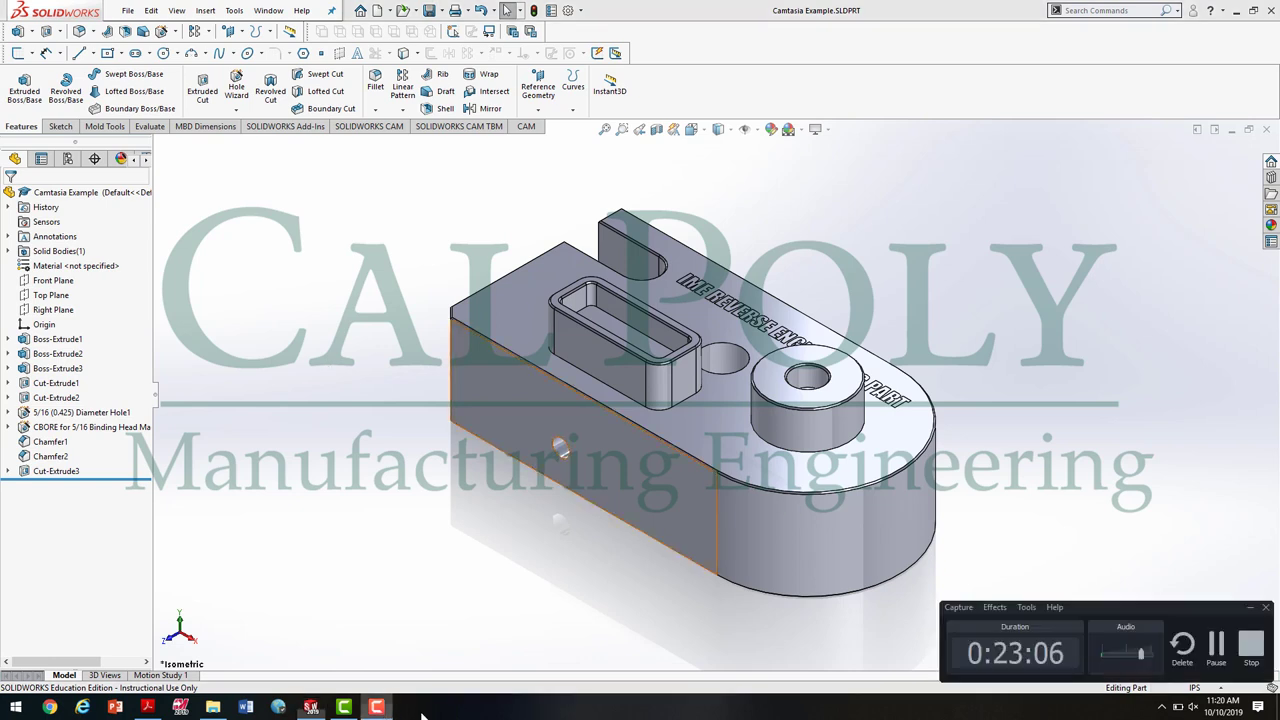